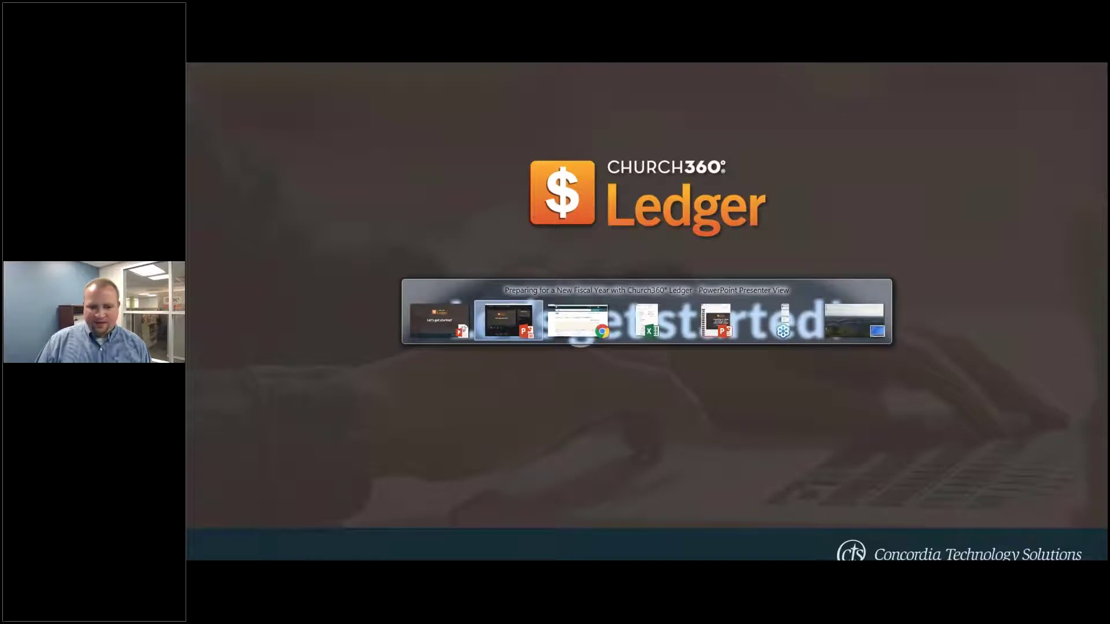
# Step: Switch to Church360 Ledger in the browser and look through the available new transaction types
pyautogui.hotkey('alt', 'Tab')
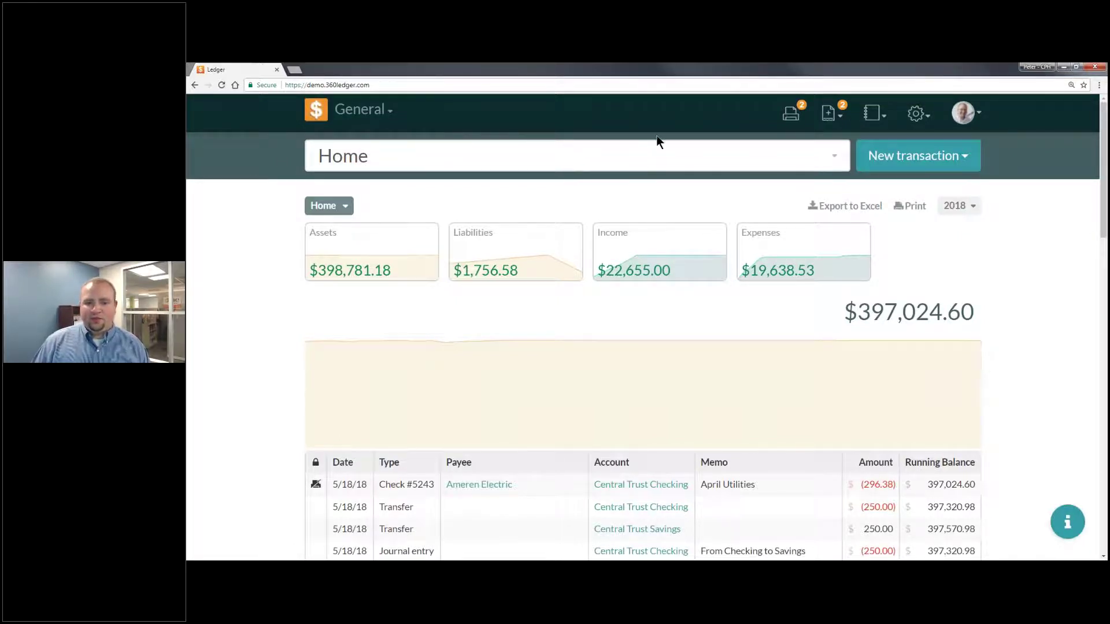
pyautogui.click(666, 162)
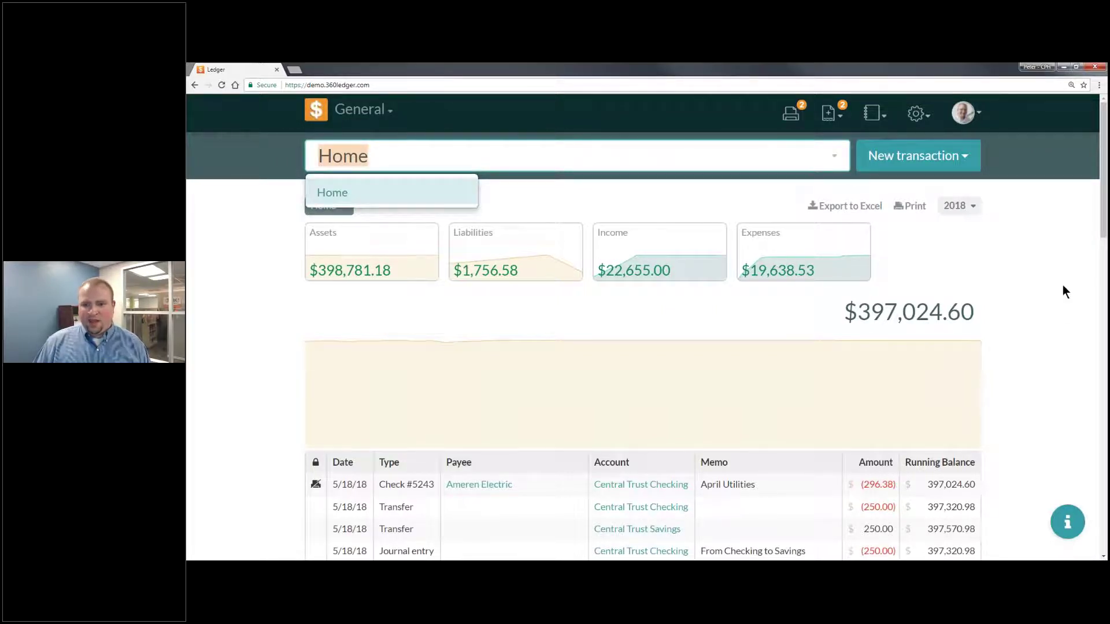
pyautogui.click(963, 158)
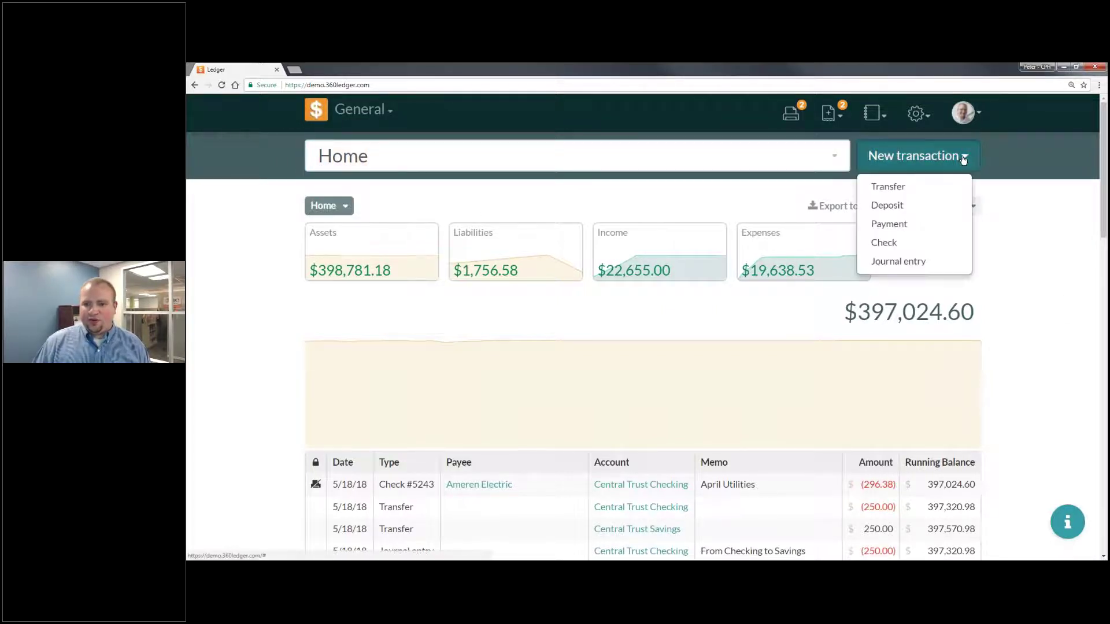
pyautogui.click(920, 155)
pyautogui.moveTo(824, 380)
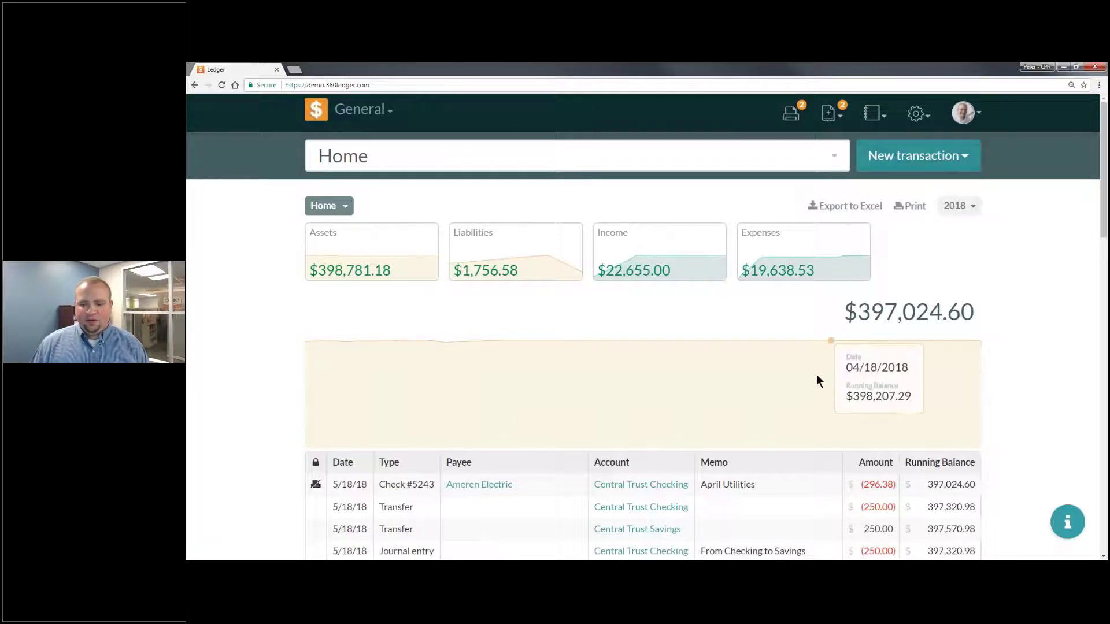
# Step: Review the home transaction history, view the Assets accounts, and return to the Home overview
pyautogui.scroll(-2, 816, 375)
pyautogui.scroll(-5, 789, 364)
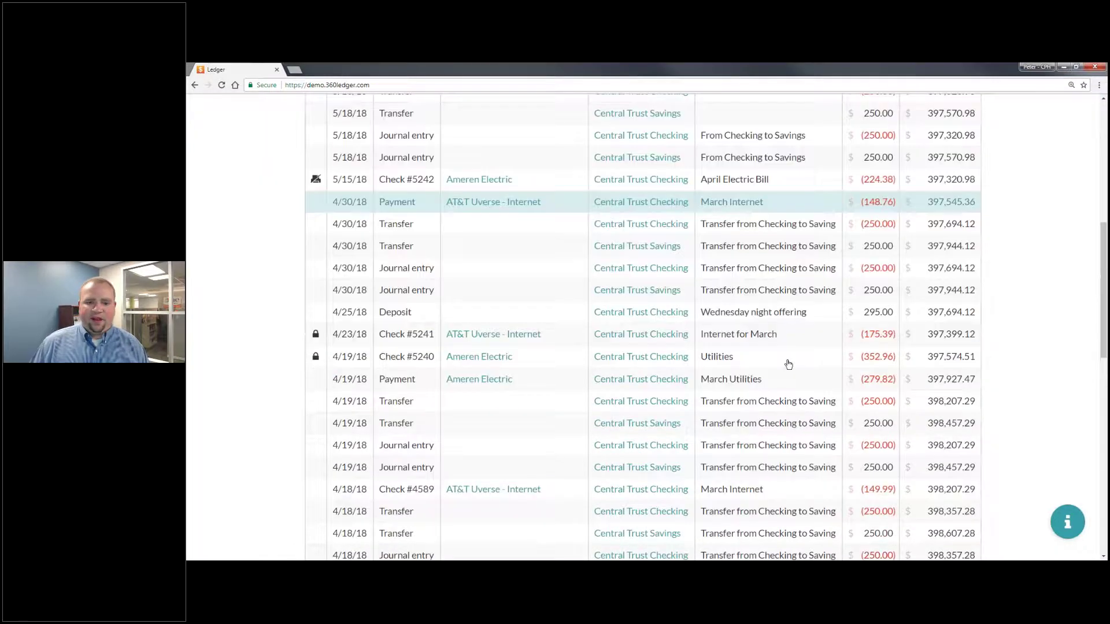
pyautogui.scroll(7, 788, 364)
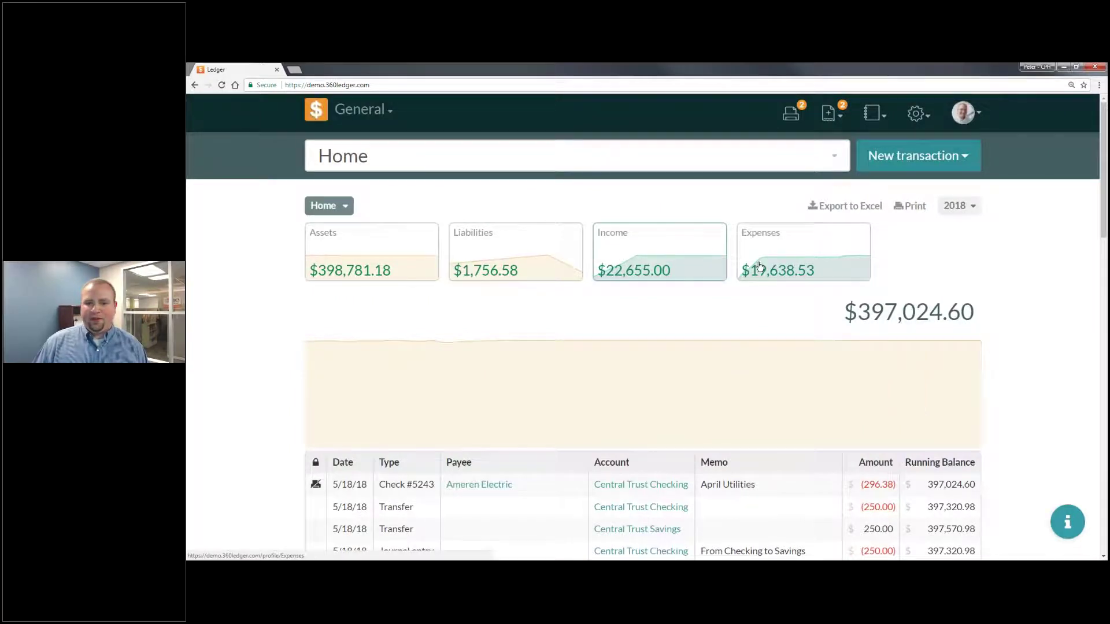
pyautogui.click(431, 266)
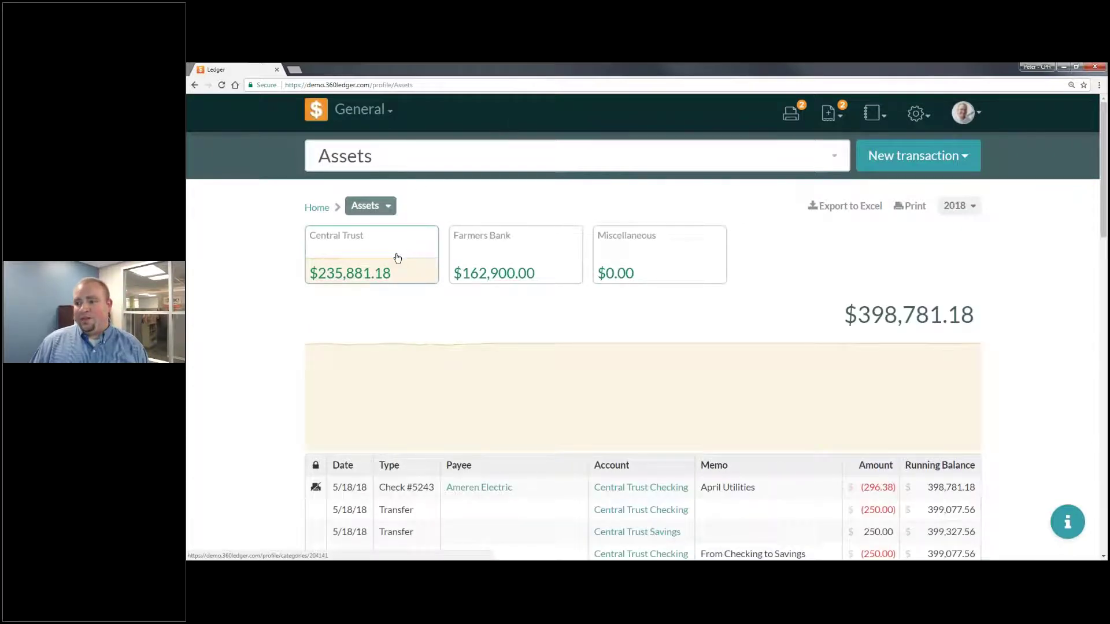
pyautogui.click(318, 207)
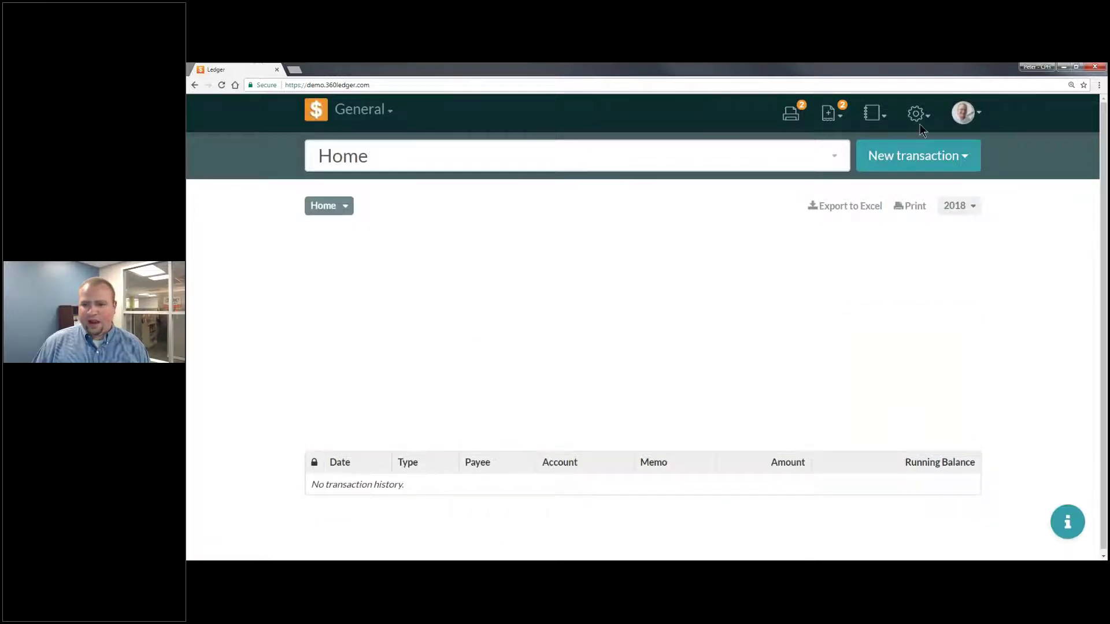
# Step: Start a new transfer from Central Trust Savings with the memo "Moving from Restricted"
pyautogui.click(922, 160)
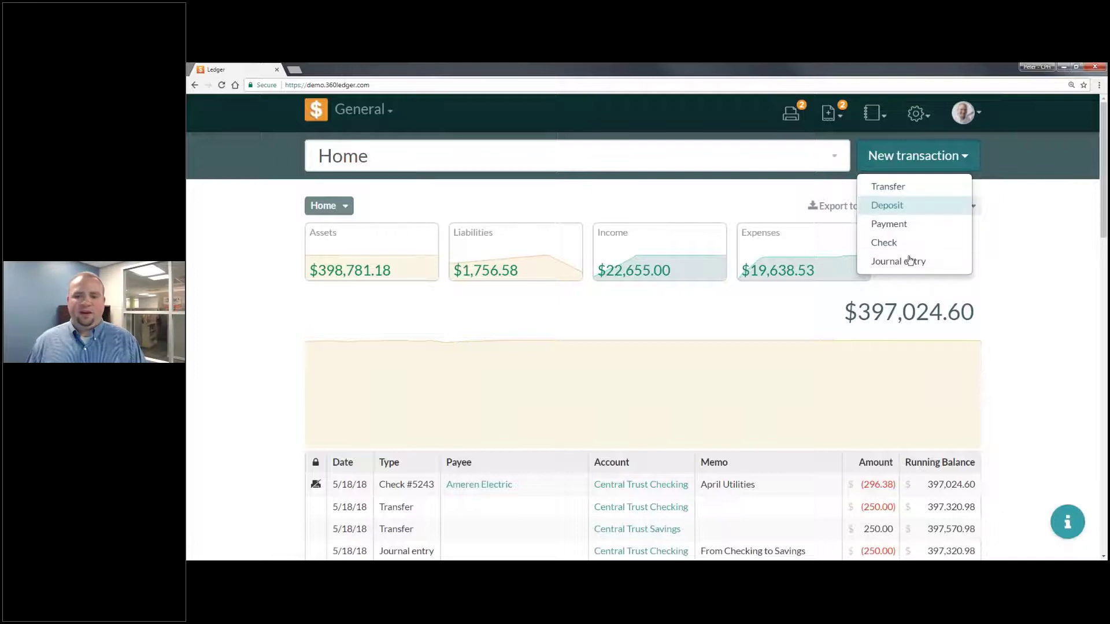
pyautogui.click(909, 193)
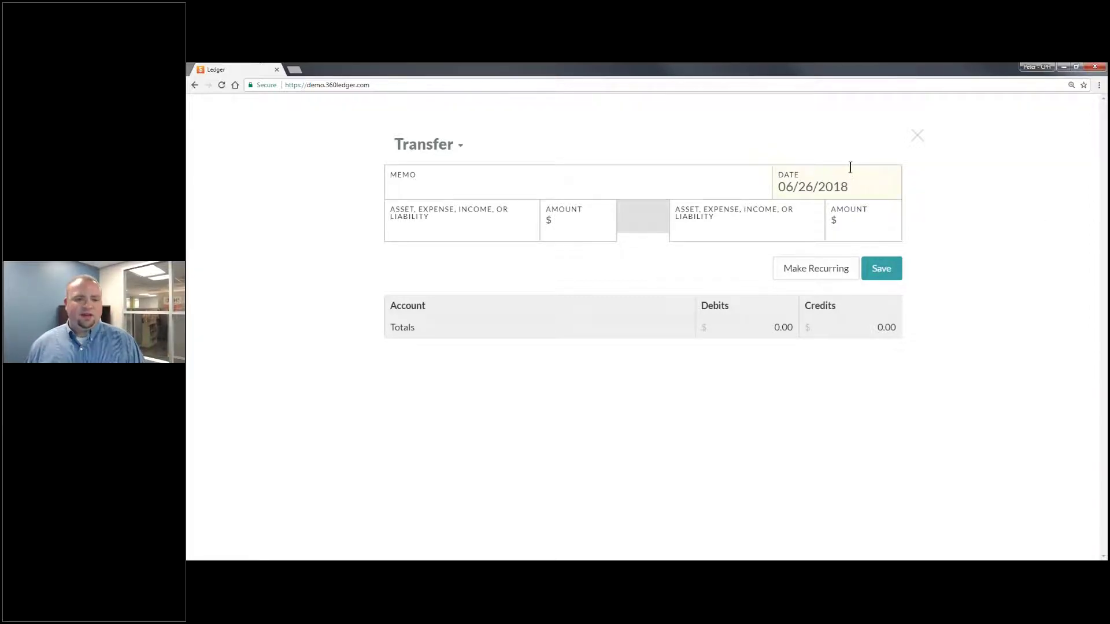
pyautogui.click(636, 179)
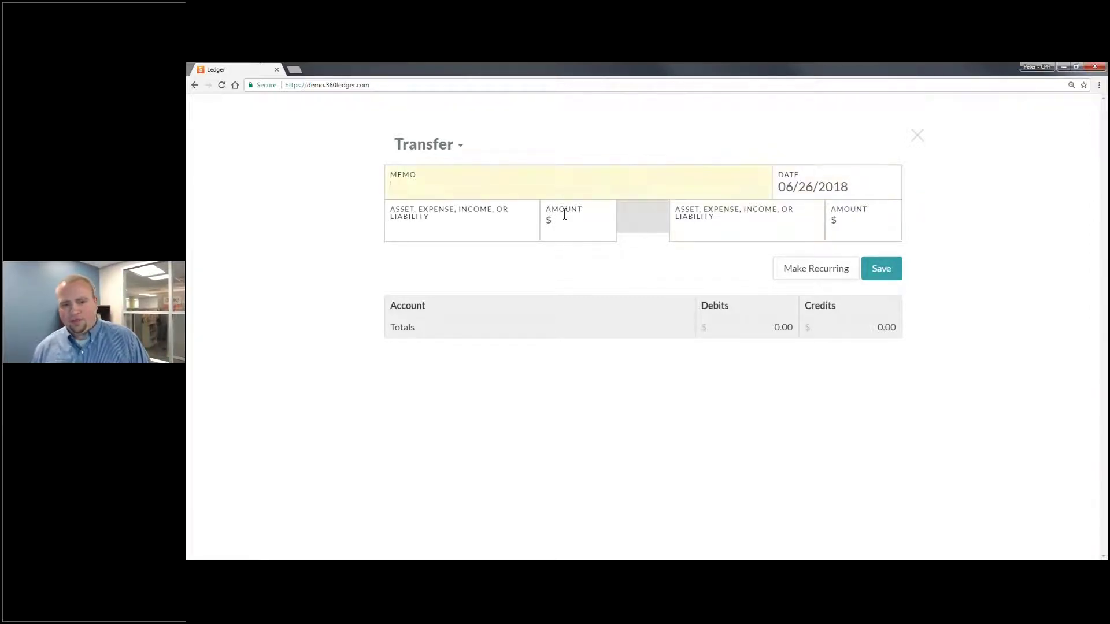
pyautogui.click(497, 226)
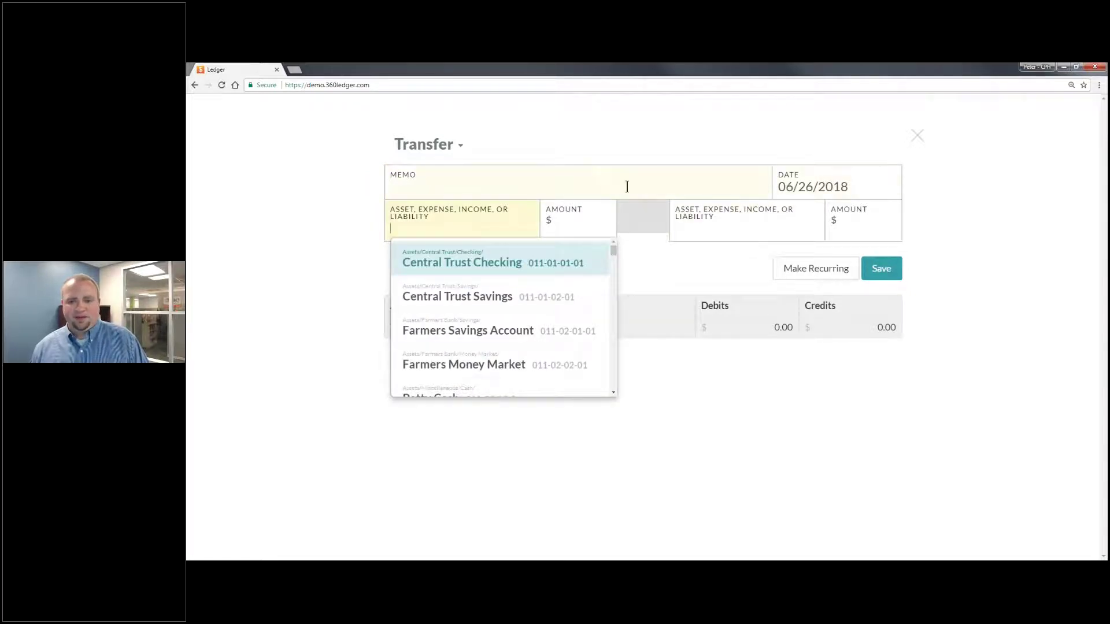
pyautogui.click(526, 300)
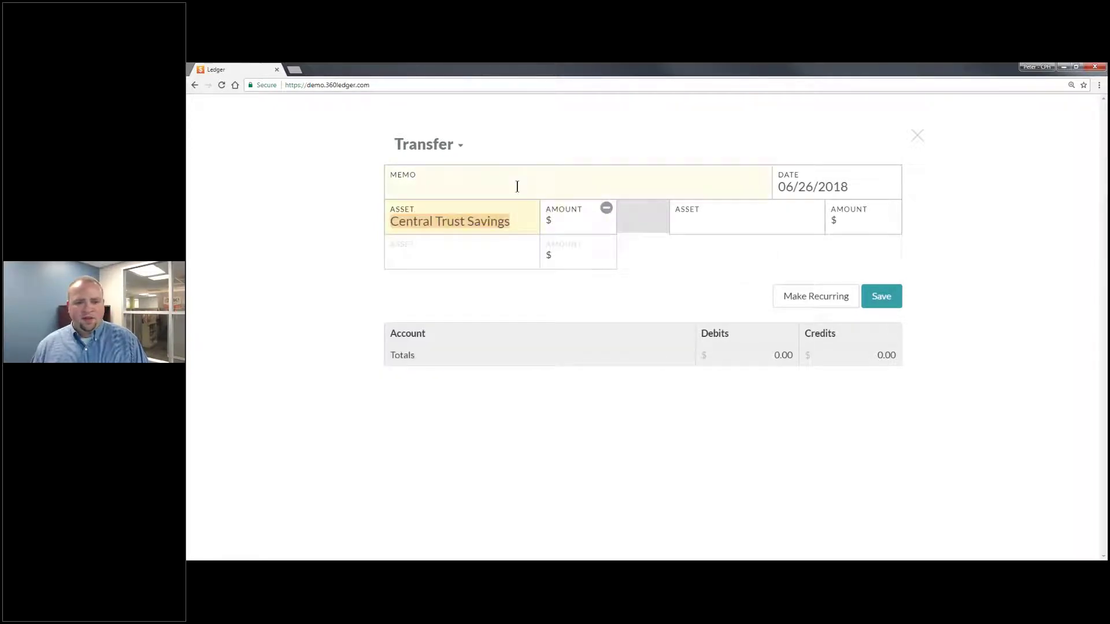
pyautogui.click(527, 179)
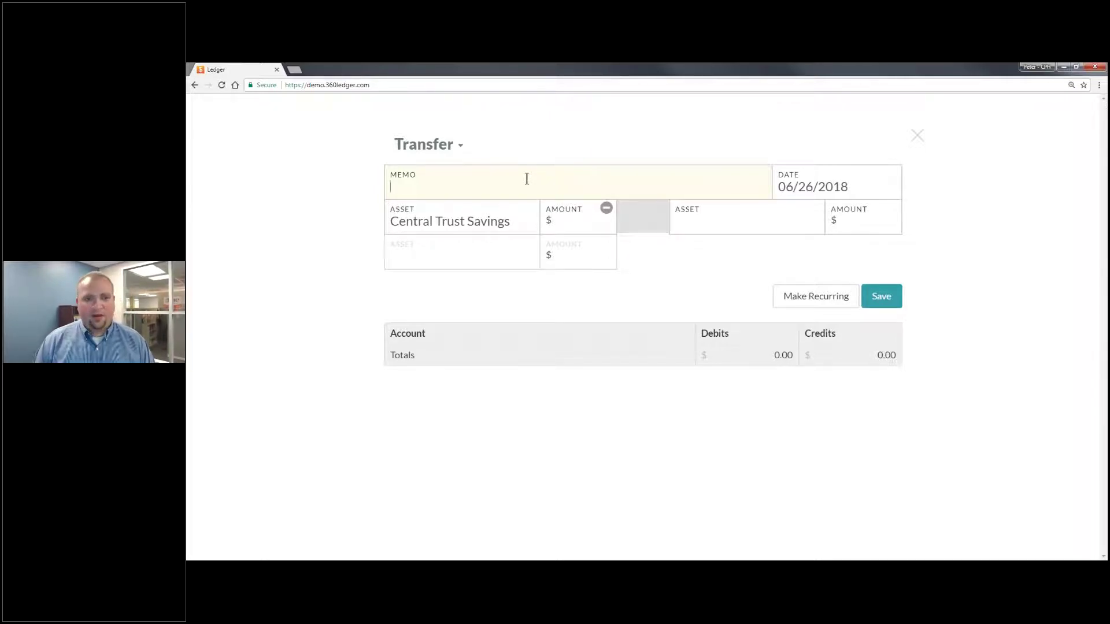
pyautogui.write('Moving from Restricted')
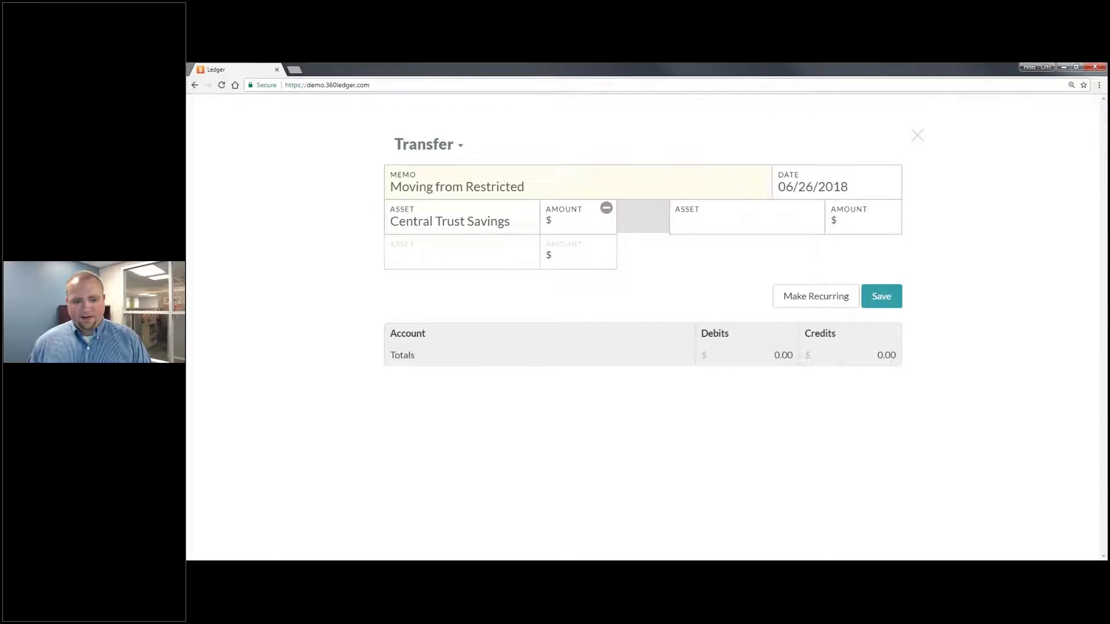
# Step: Keep Central Trust Savings as the source asset and set the transfer amount to $50
pyautogui.click(523, 220)
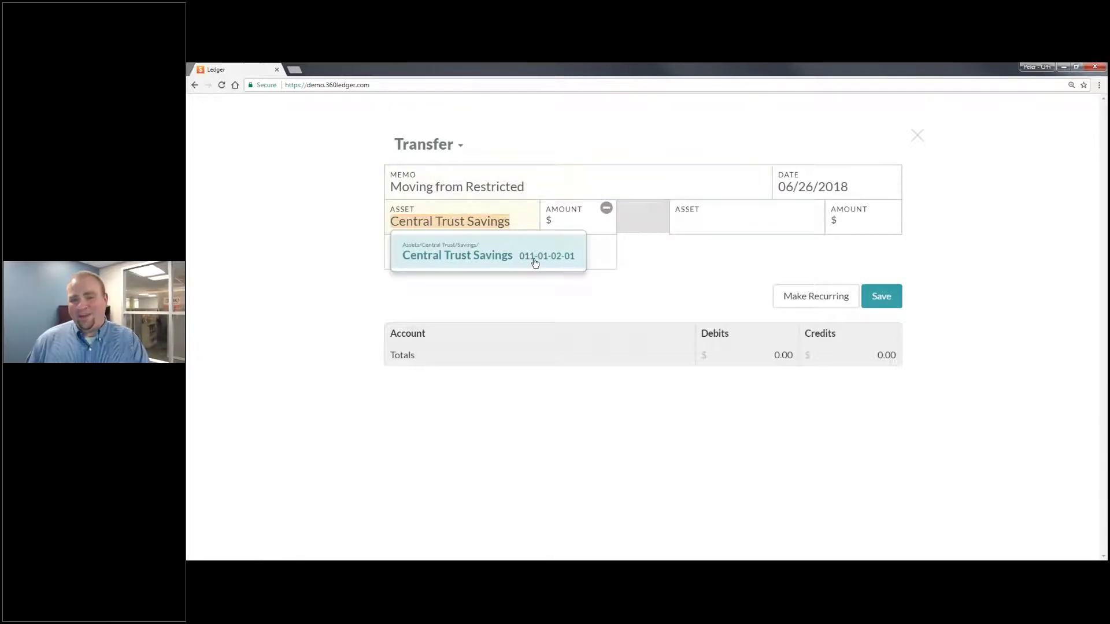
pyautogui.click(537, 258)
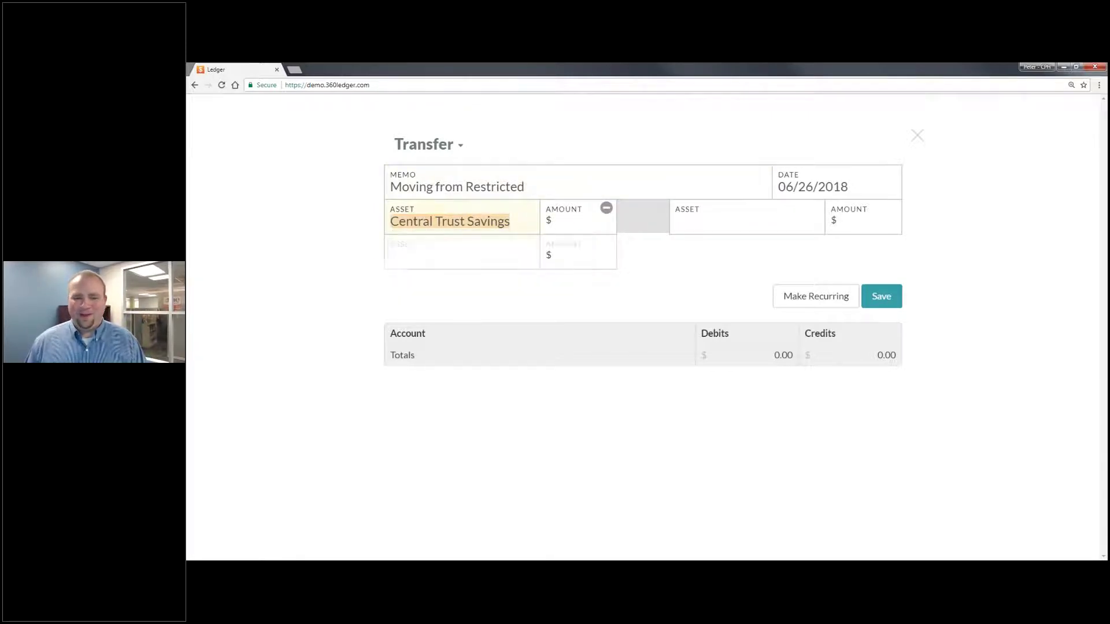
pyautogui.click(558, 221)
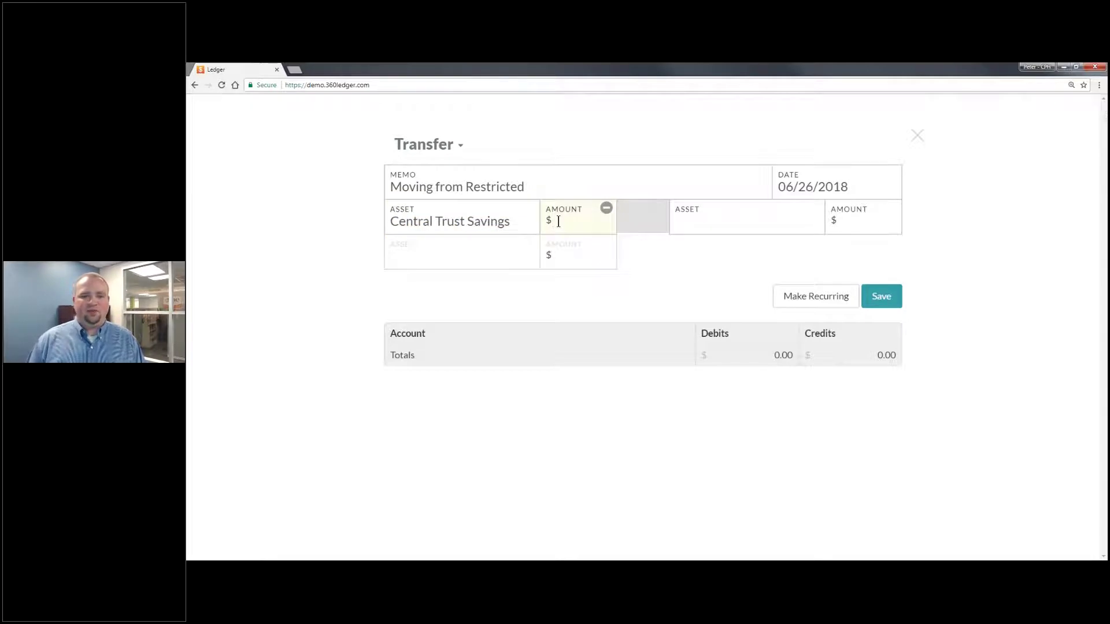
pyautogui.click(408, 210)
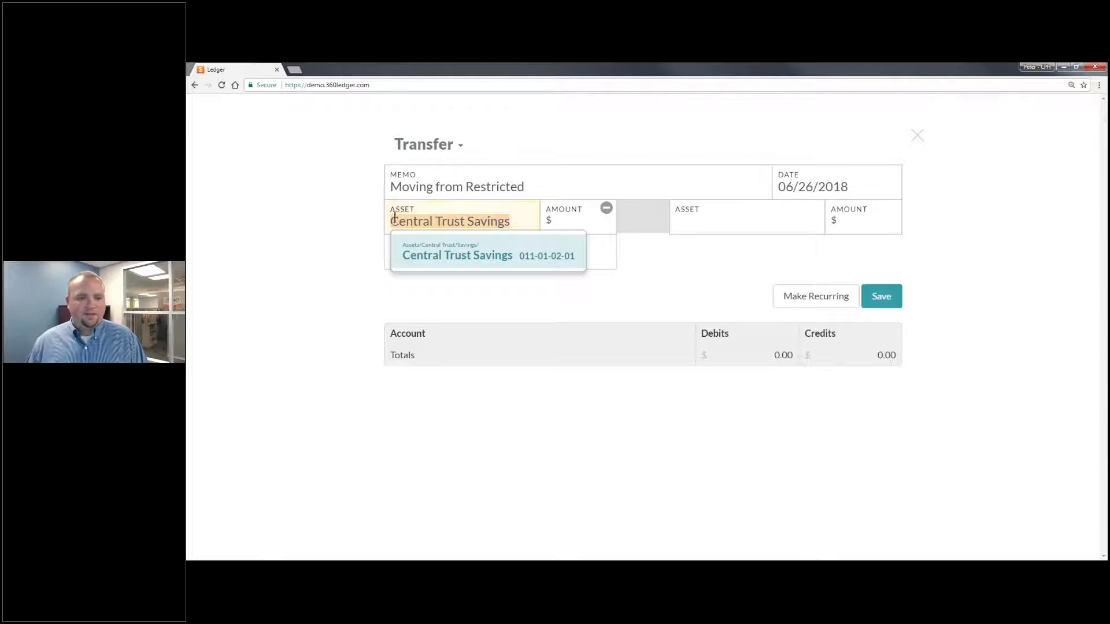
pyautogui.click(506, 255)
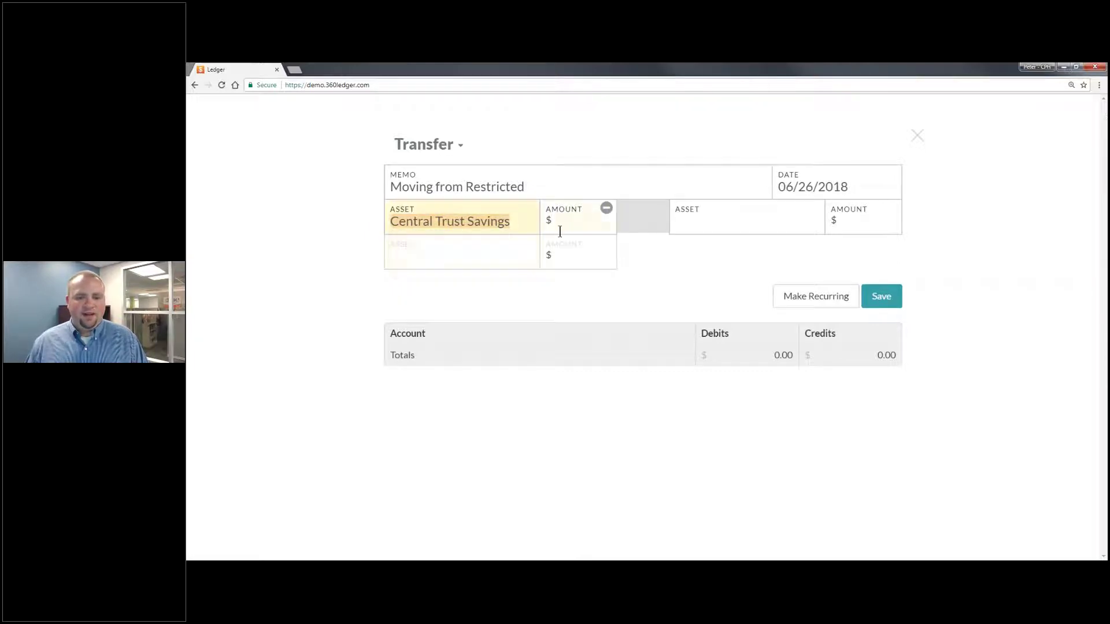
pyautogui.click(741, 229)
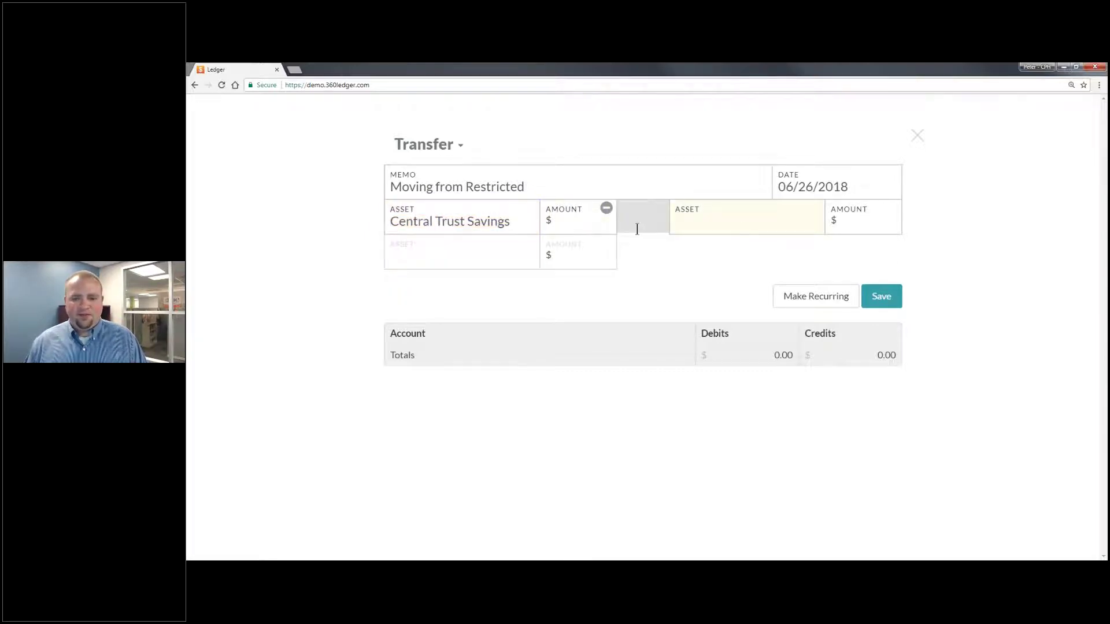
pyautogui.click(701, 223)
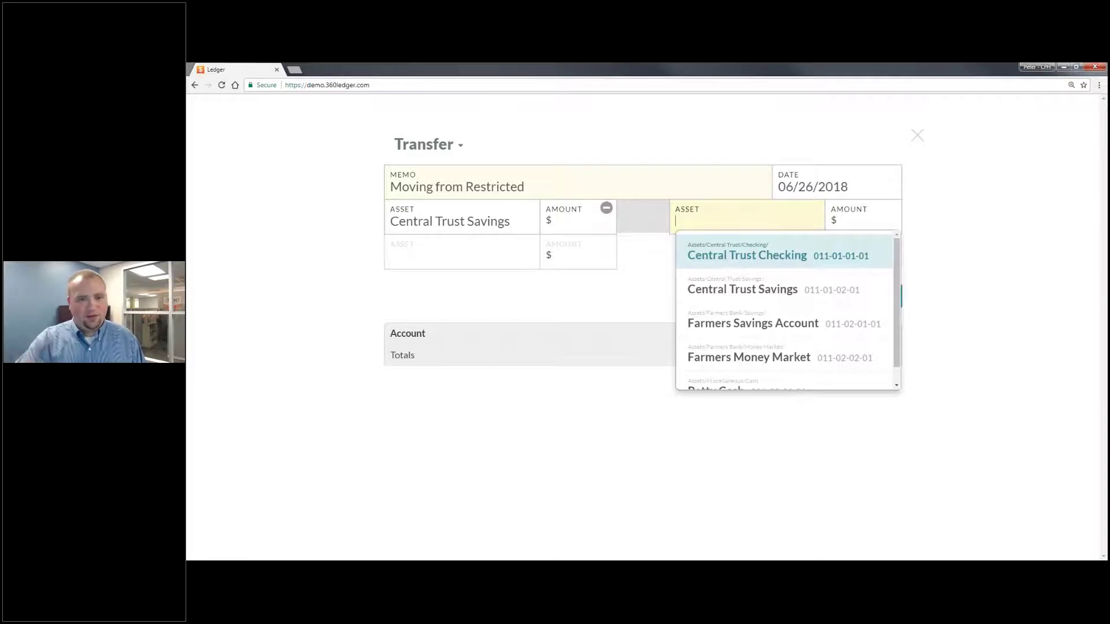
pyautogui.click(578, 220)
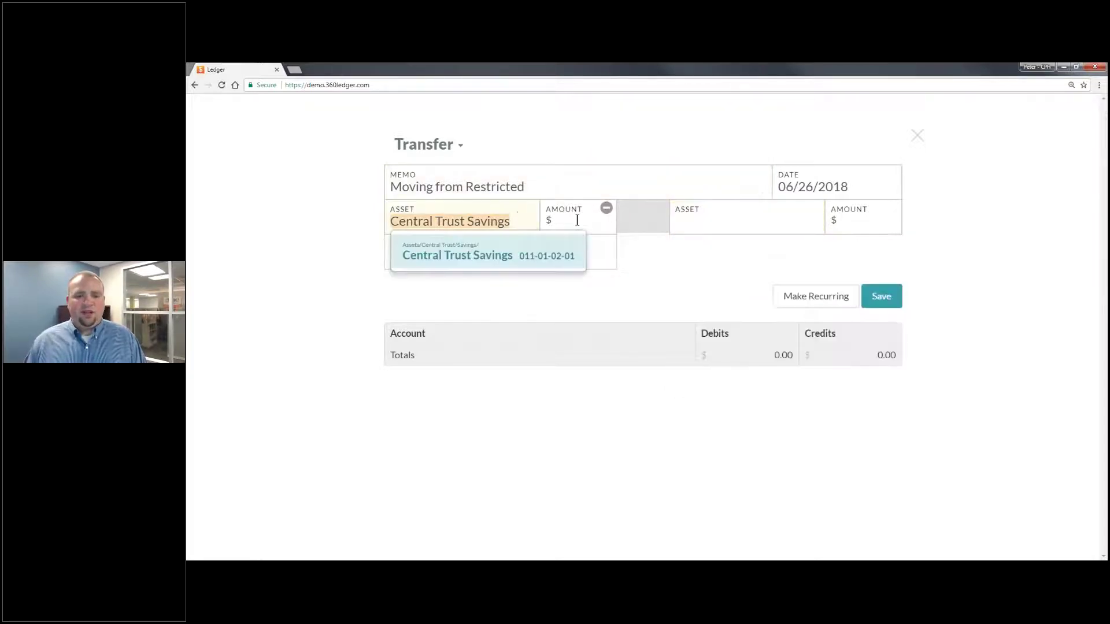
pyautogui.write('50')
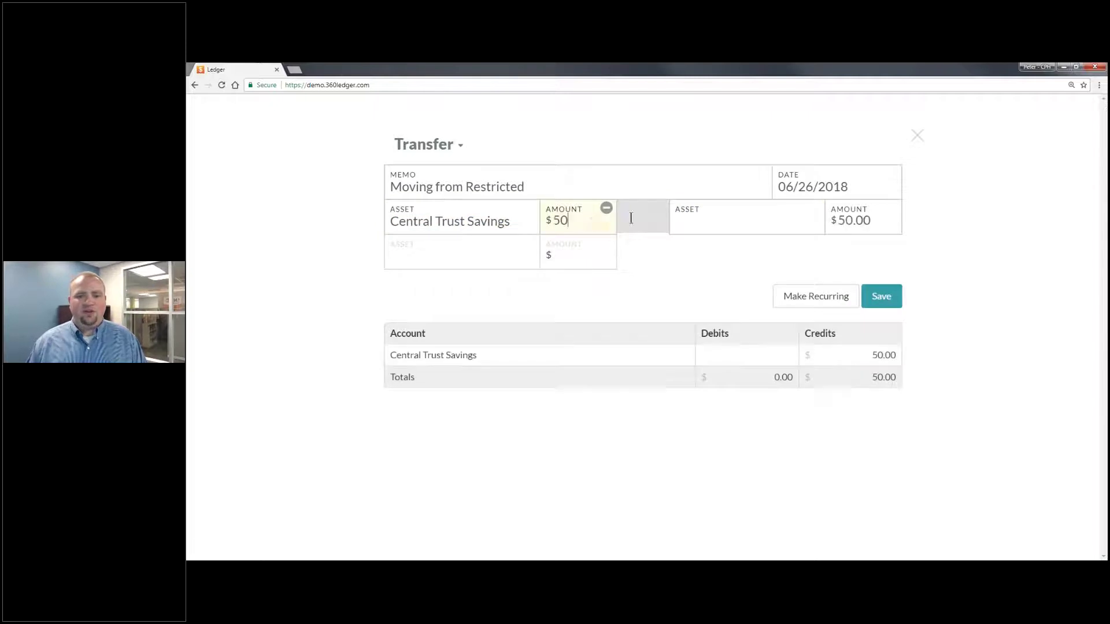
# Step: Set the transfer's receiving asset to Central Trust Checking
pyautogui.click(736, 218)
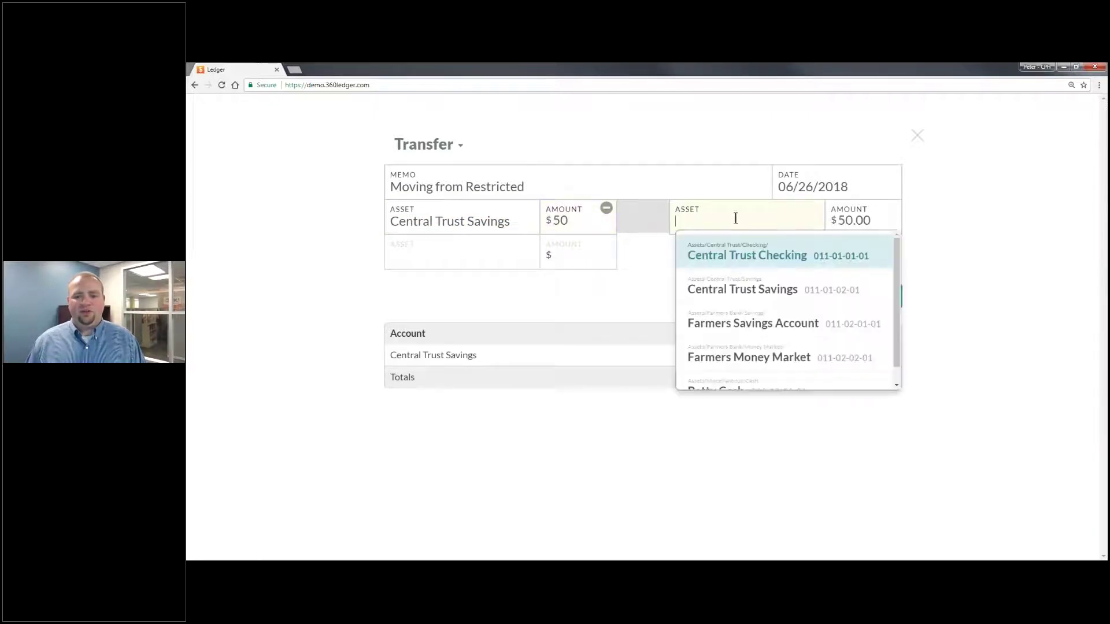
pyautogui.click(753, 287)
pyautogui.click(764, 221)
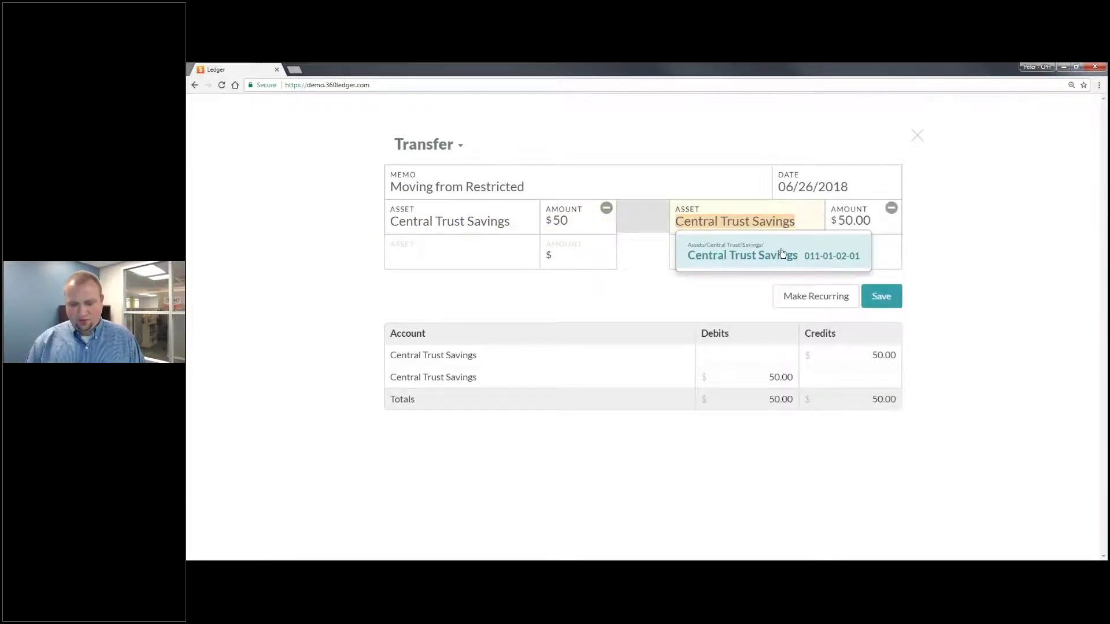
pyautogui.press('BackSpace')
pyautogui.click(781, 253)
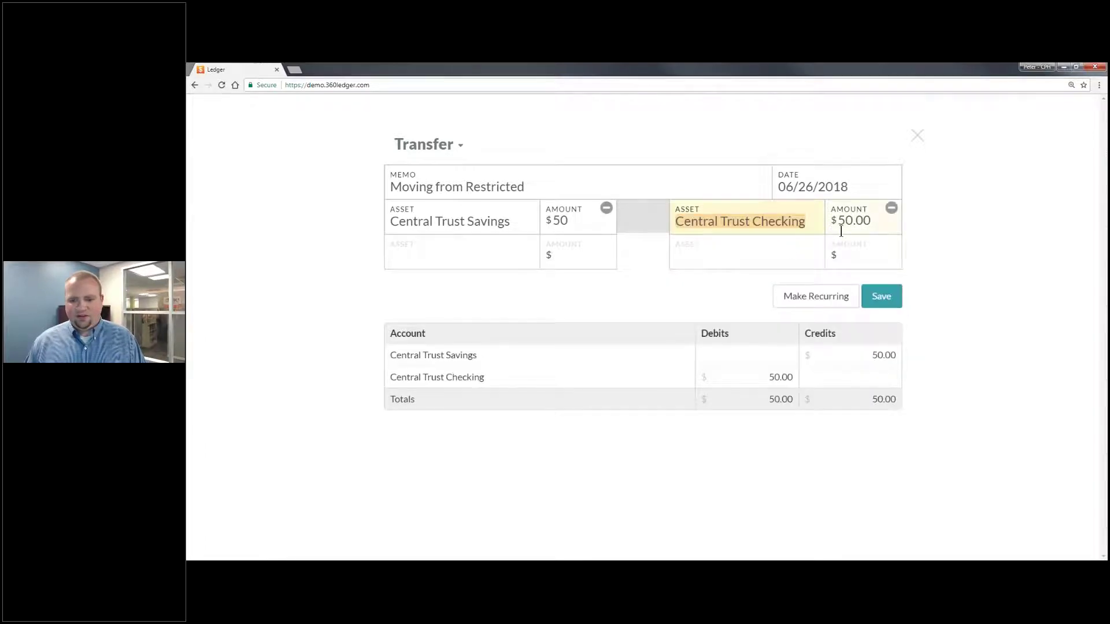
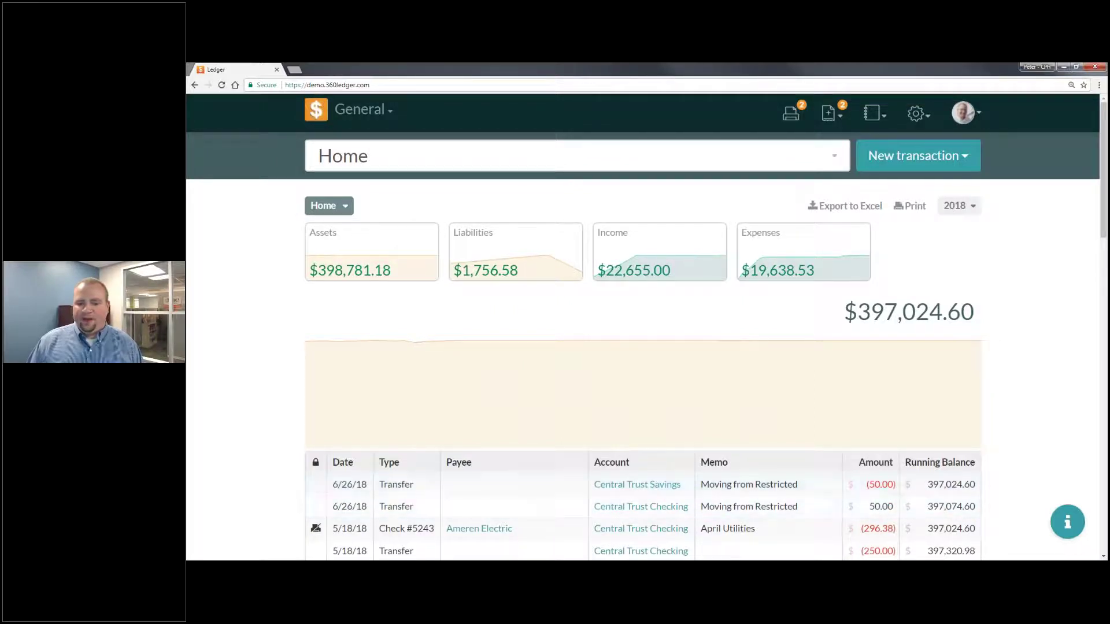
# Step: Start a new deposit into the Central Trust Checking asset and enter an amount of $100
pyautogui.click(952, 169)
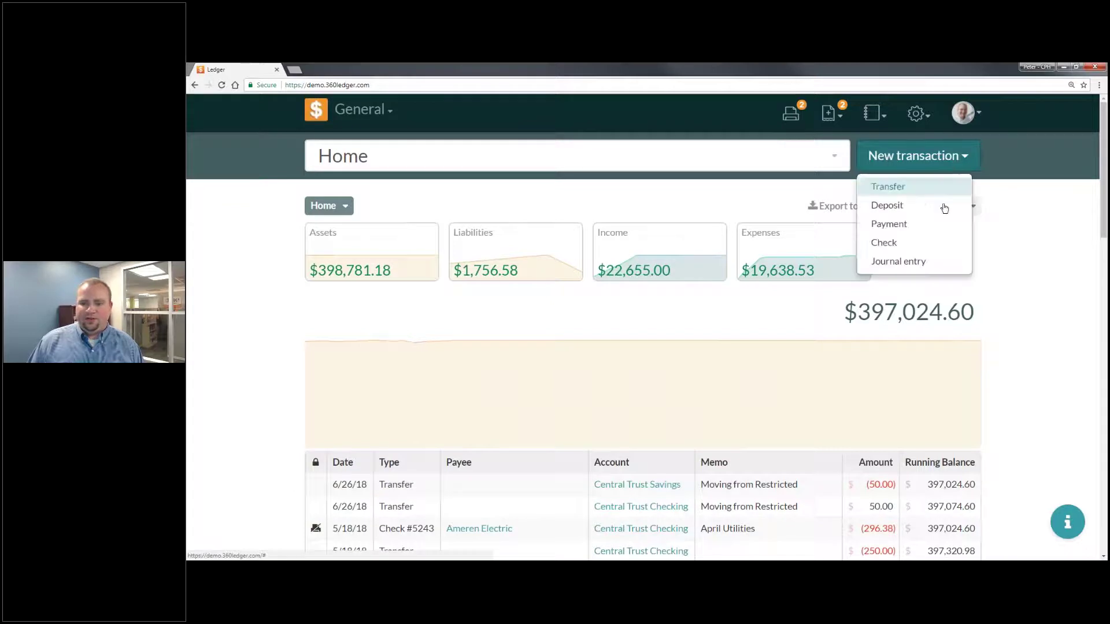
pyautogui.click(940, 206)
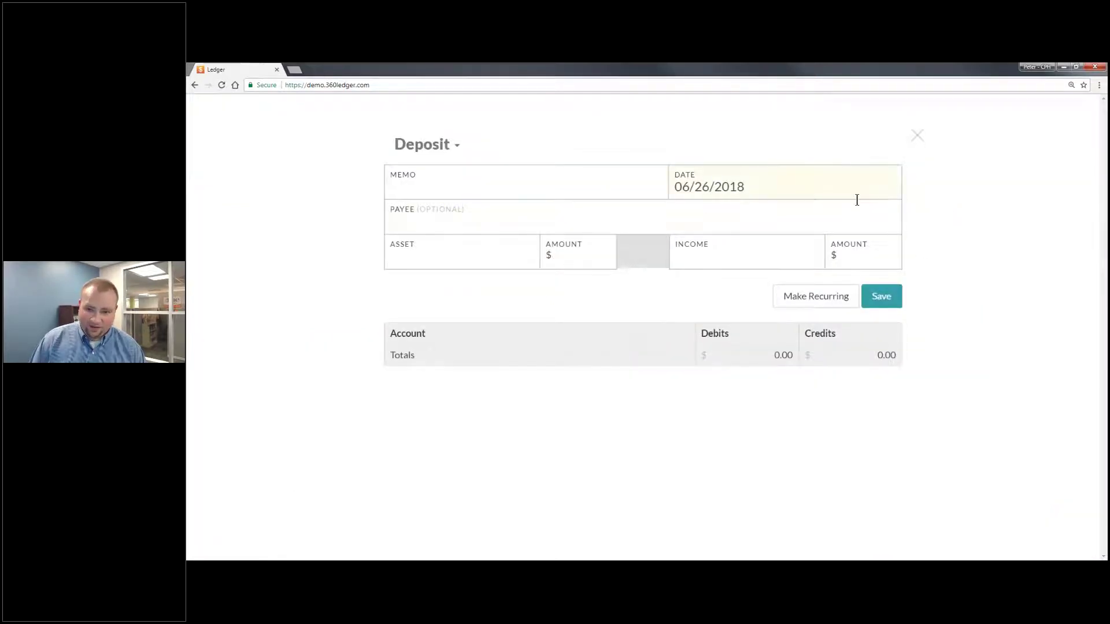
pyautogui.click(452, 191)
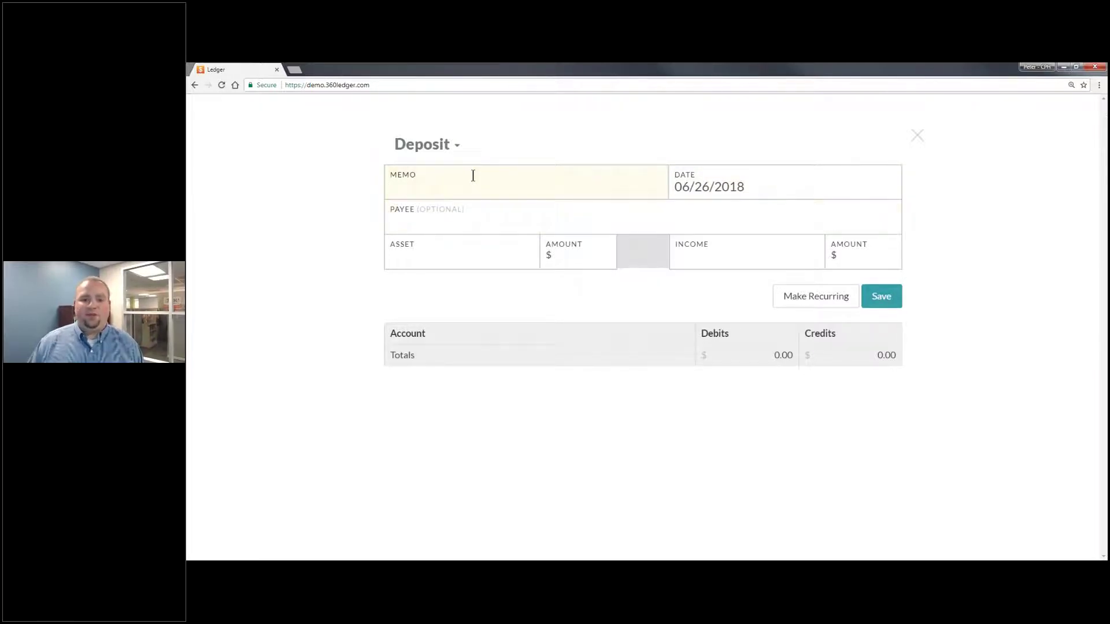
pyautogui.click(475, 221)
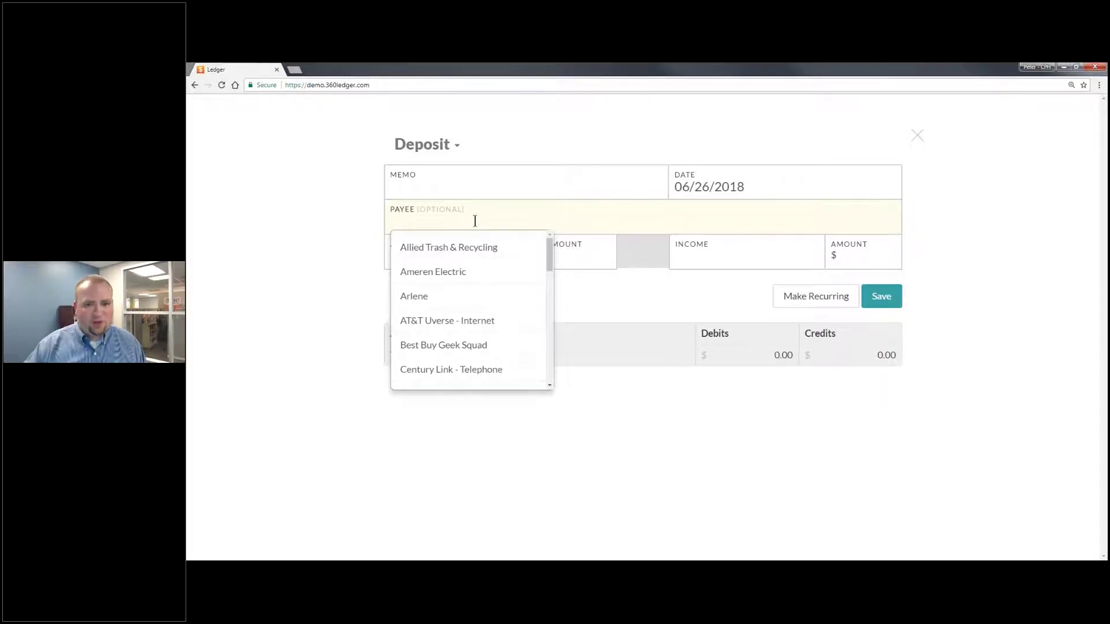
pyautogui.click(566, 263)
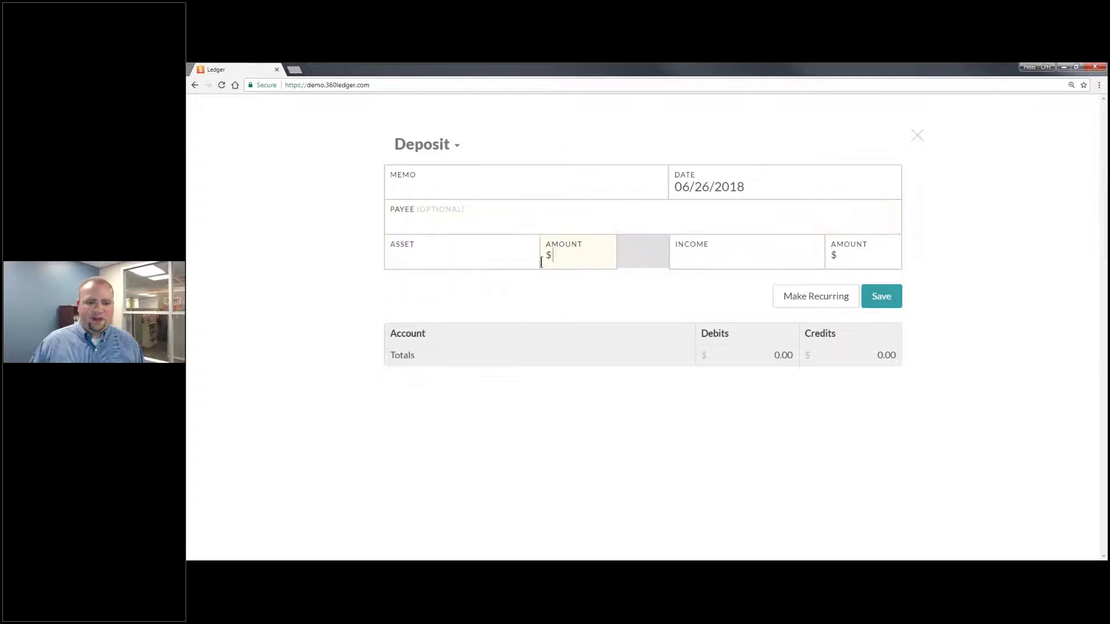
pyautogui.click(494, 248)
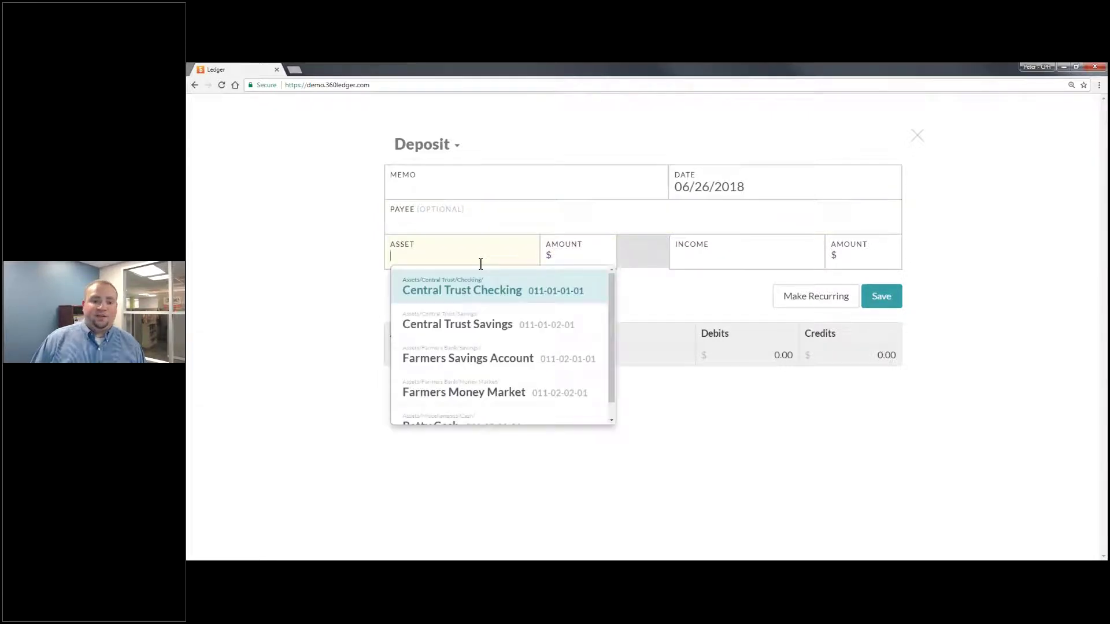
pyautogui.click(495, 291)
pyautogui.write('100')
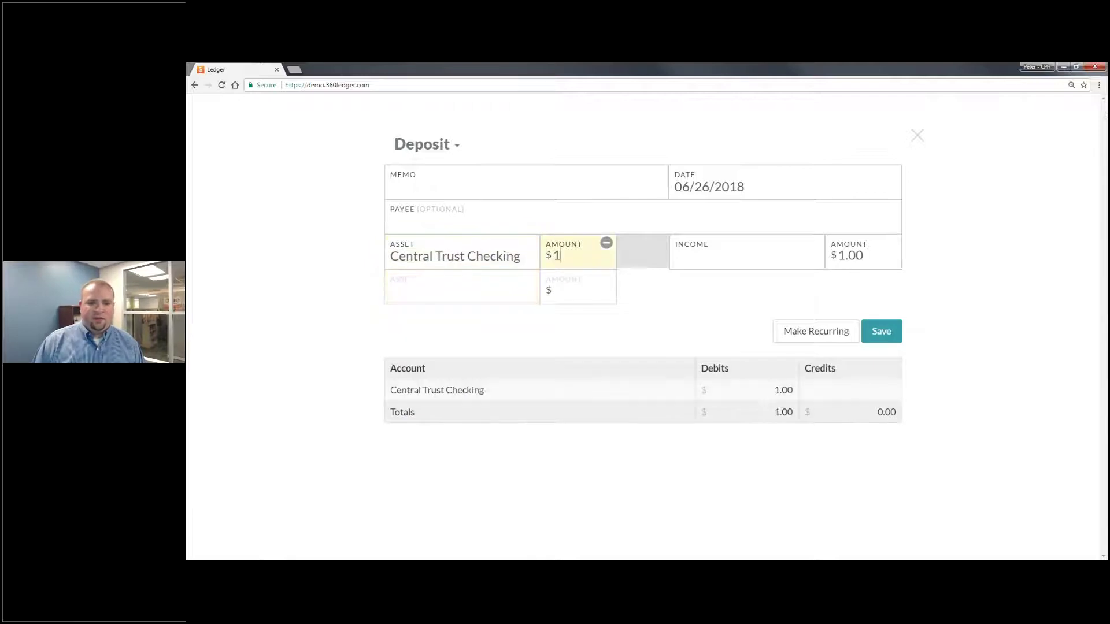
# Step: Assign the $100 deposit to the General Fund income account and save the deposit
pyautogui.click(769, 257)
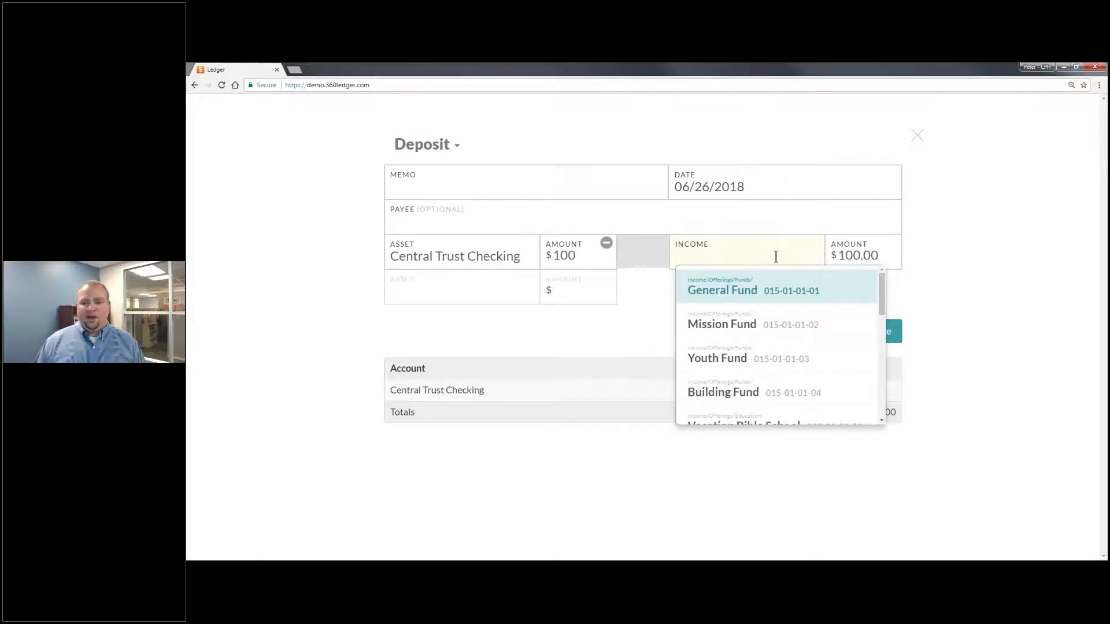
pyautogui.scroll(-7, 763, 324)
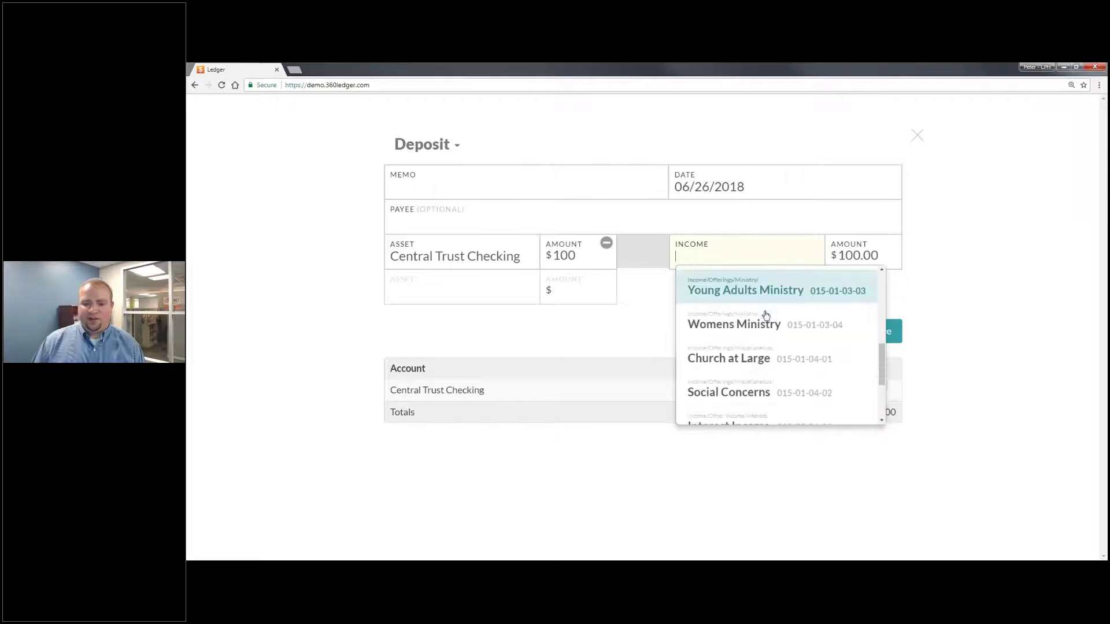
pyautogui.scroll(5, 769, 347)
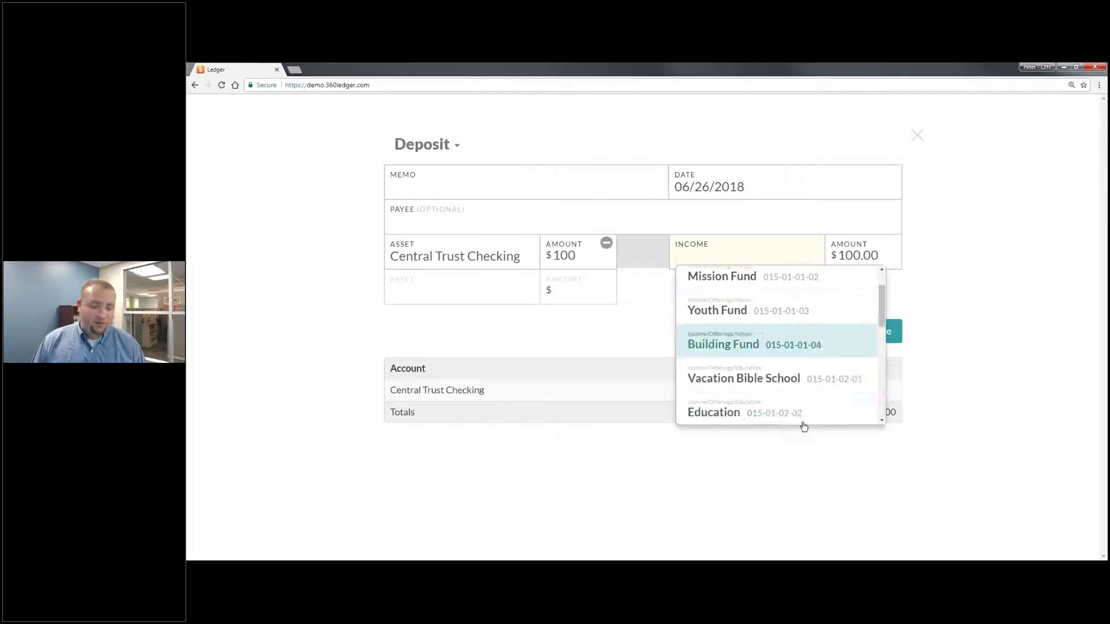
pyautogui.scroll(2, 775, 347)
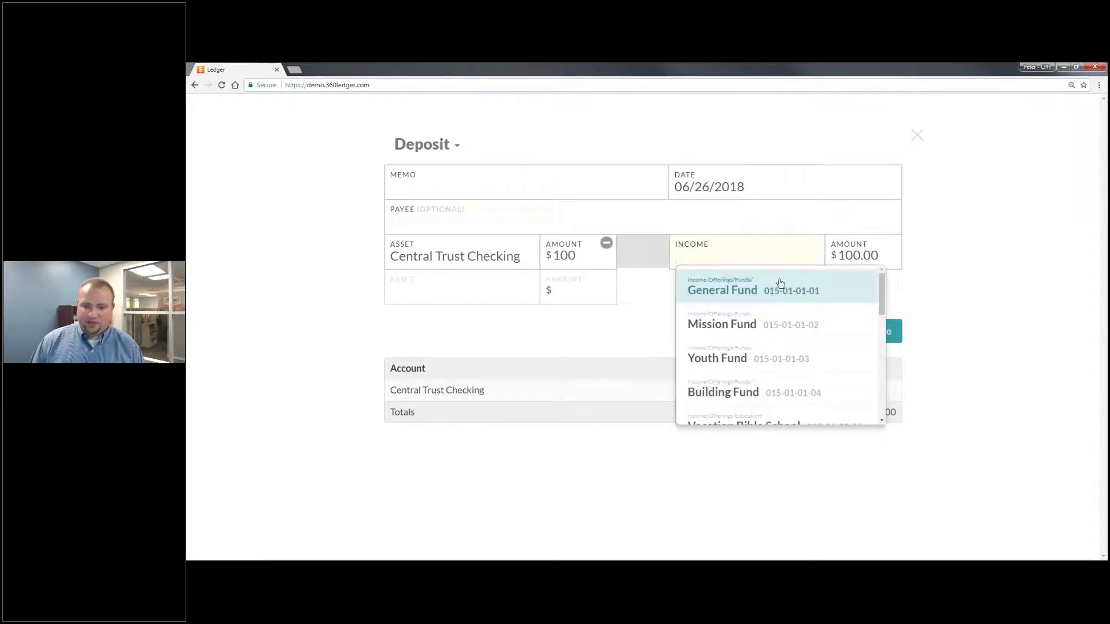
pyautogui.click(778, 281)
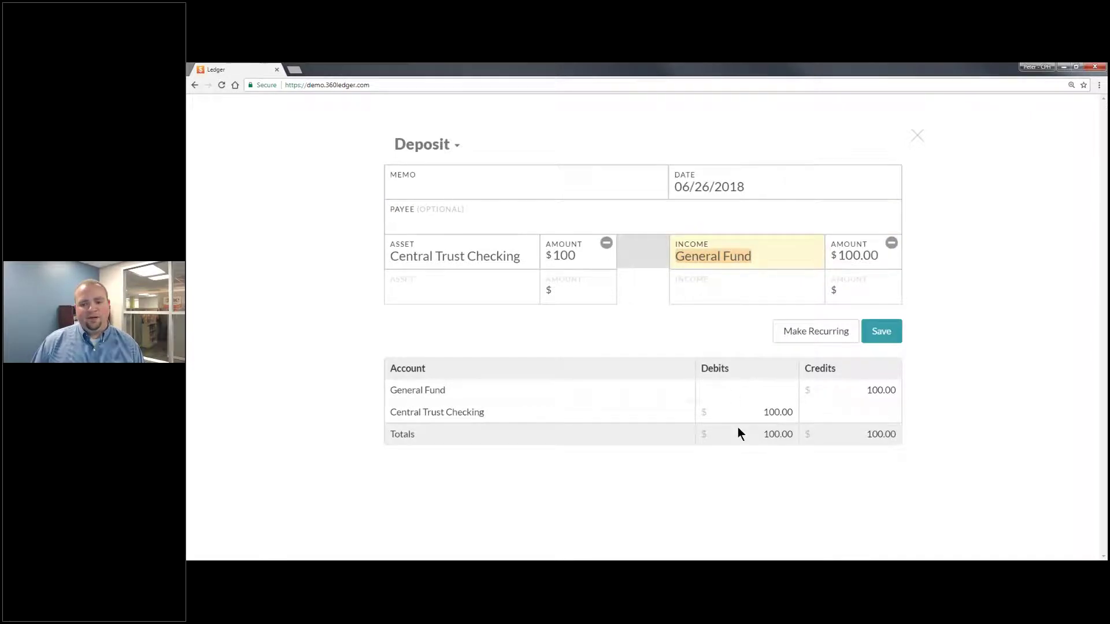
pyautogui.click(872, 332)
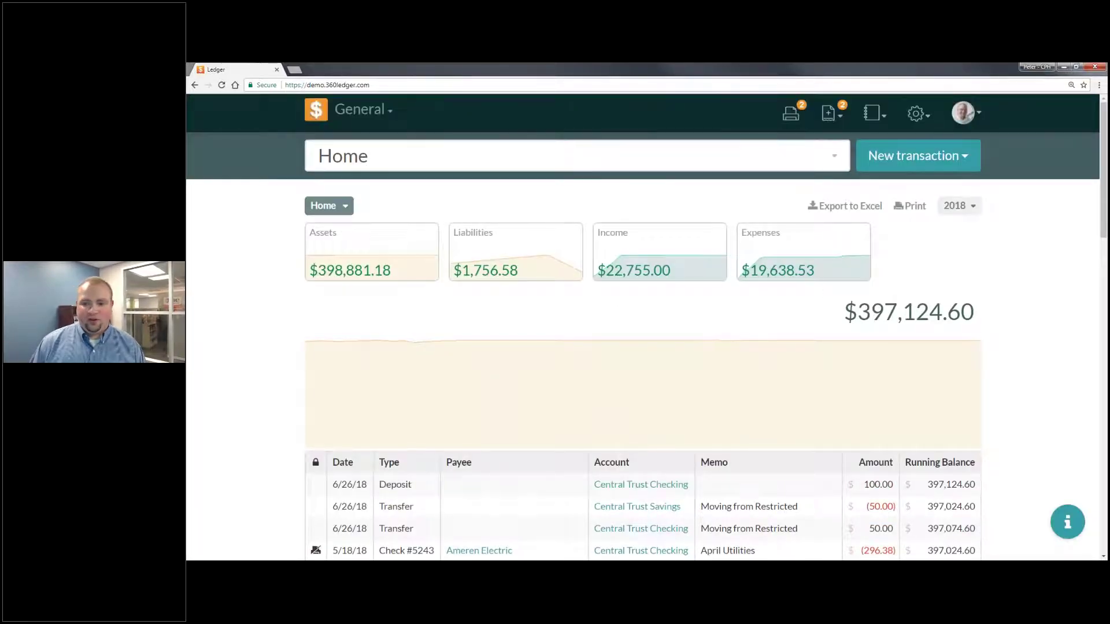
# Step: Start a new journal entry, review the debit and credit reference slide, and return to the entry form
pyautogui.click(922, 157)
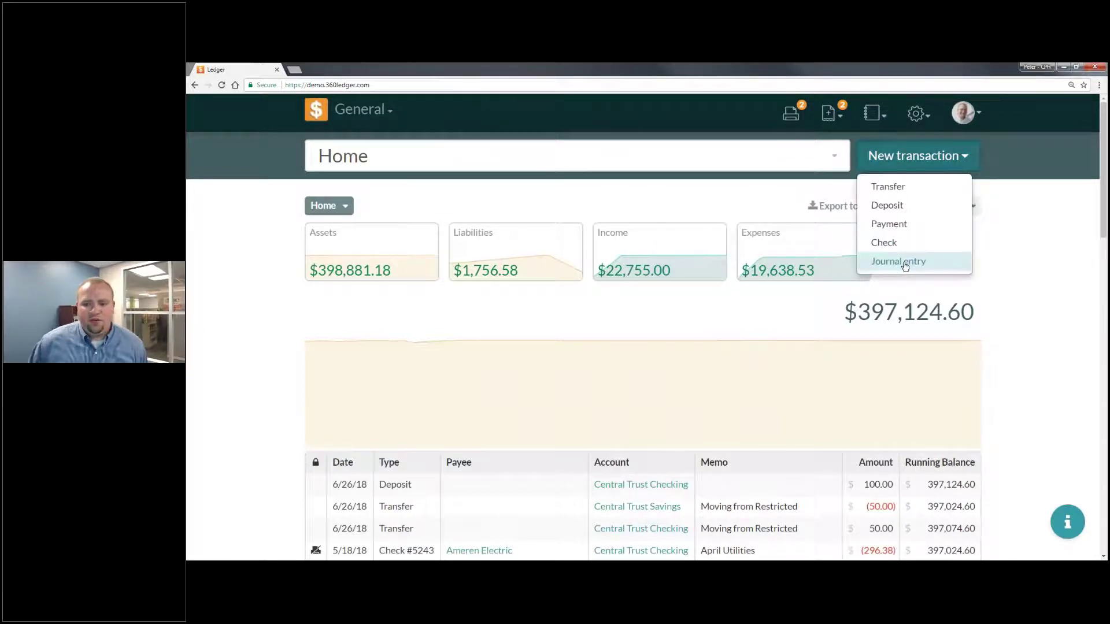
pyautogui.click(905, 265)
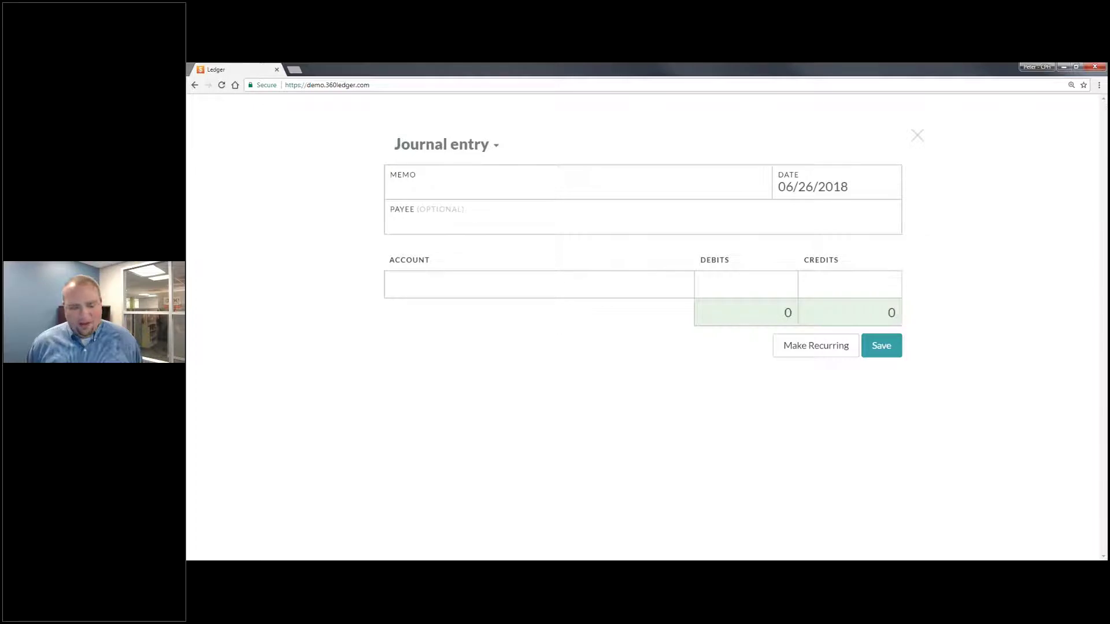
pyautogui.hotkey('alt', 'Tab')
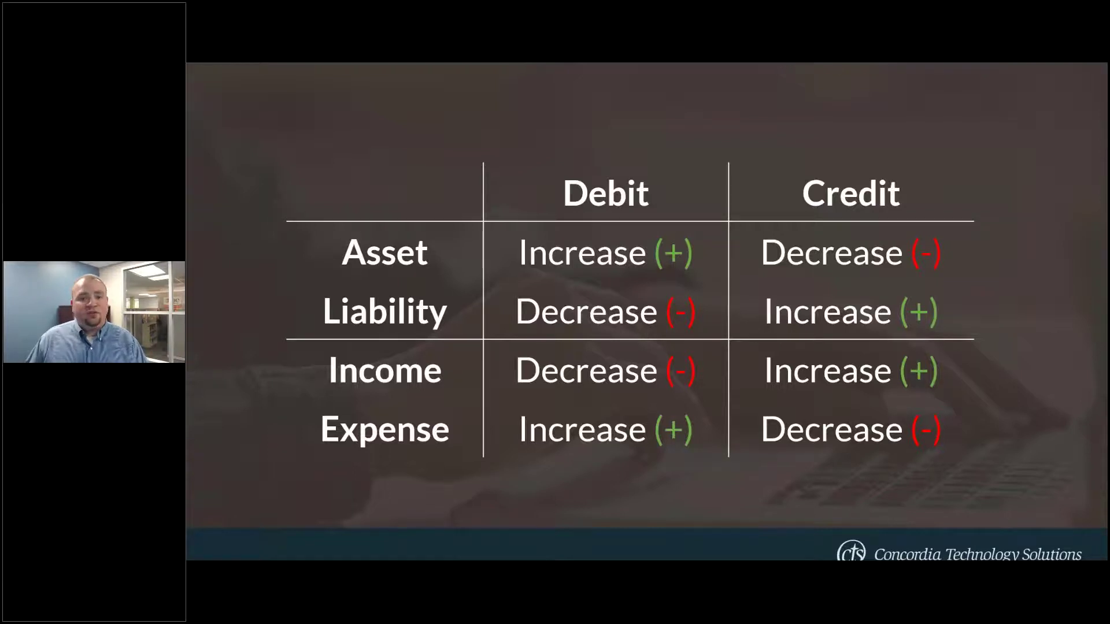
pyautogui.hotkey('alt', 'Tab')
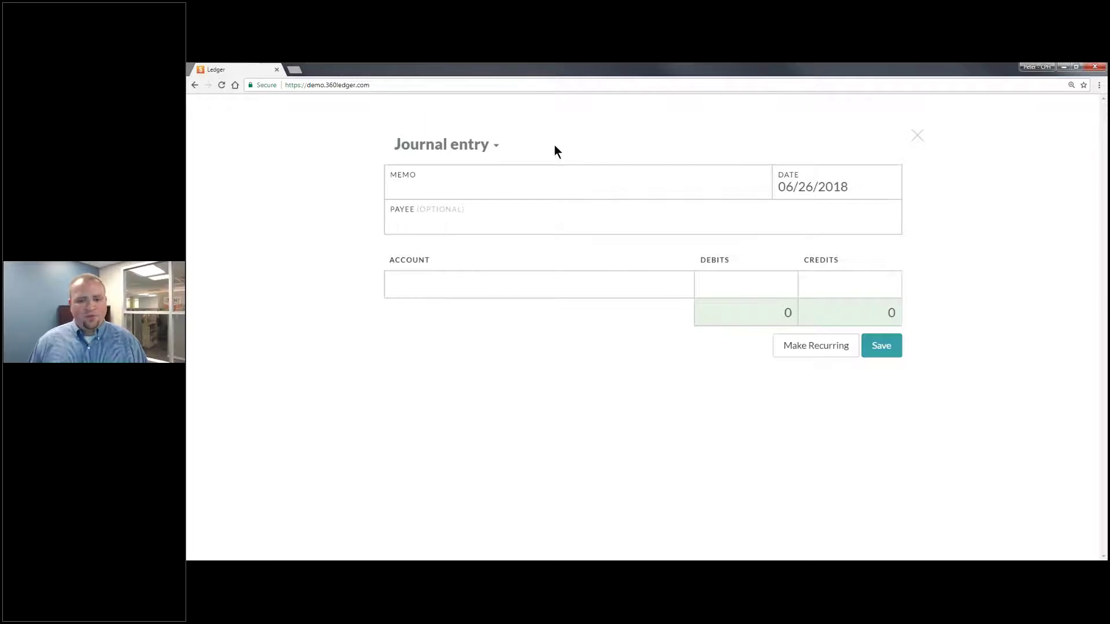
# Step: Change the transaction type to Payment and enter $50 paid from Central Trust Checking
pyautogui.click(494, 148)
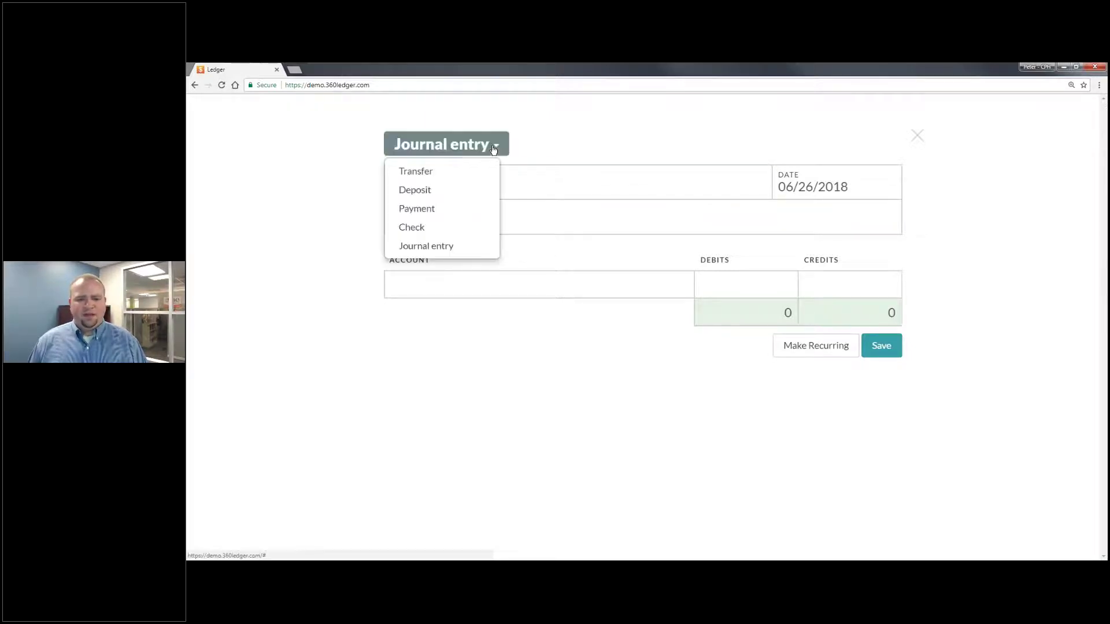
pyautogui.click(443, 212)
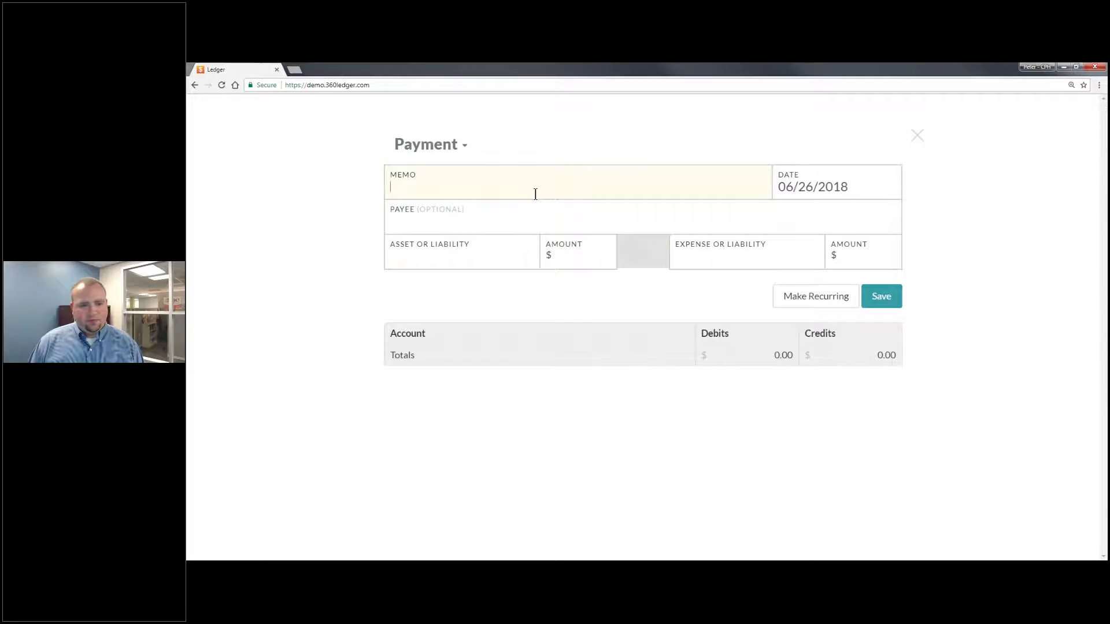
pyautogui.click(495, 254)
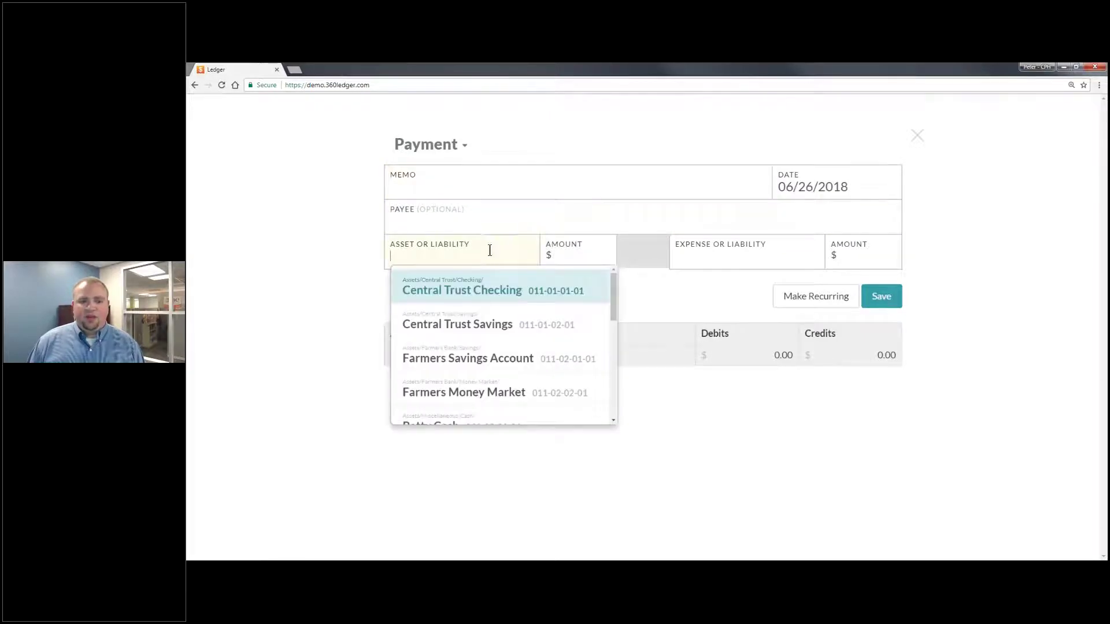
pyautogui.click(566, 295)
pyautogui.write('50')
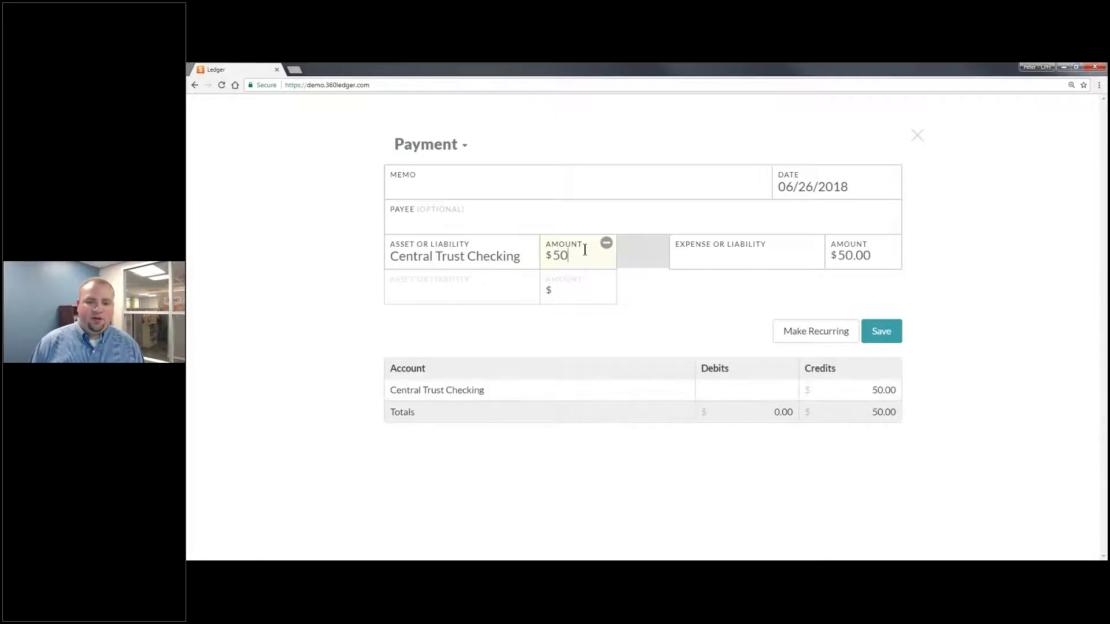
# Step: Browse the available asset and liability accounts for the payment's source and choose Central Trust Checking again
pyautogui.click(685, 252)
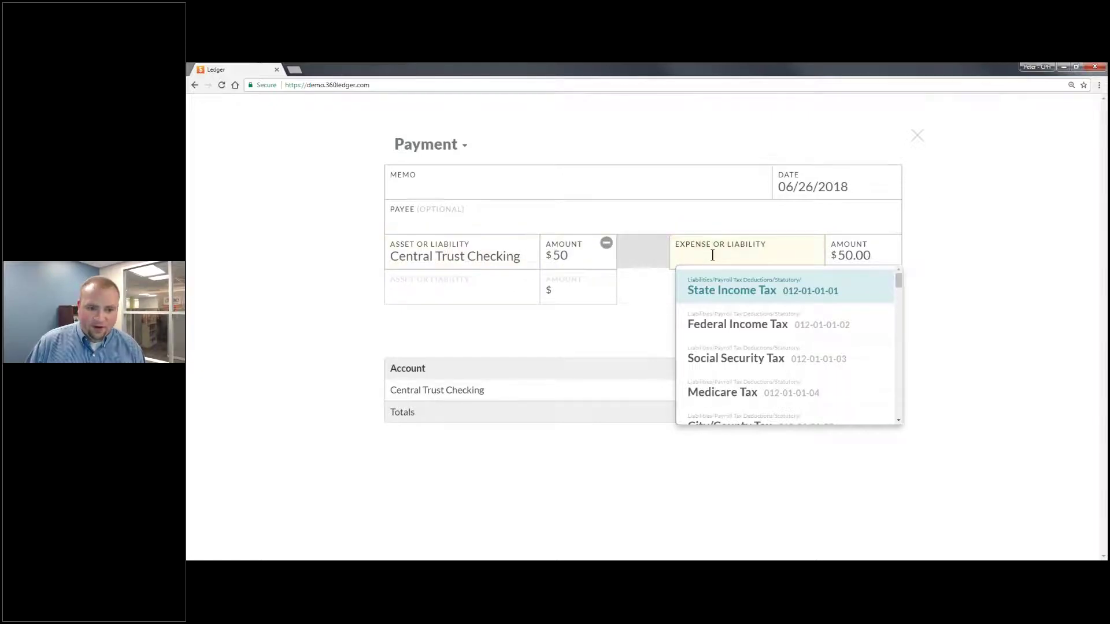
pyautogui.click(477, 260)
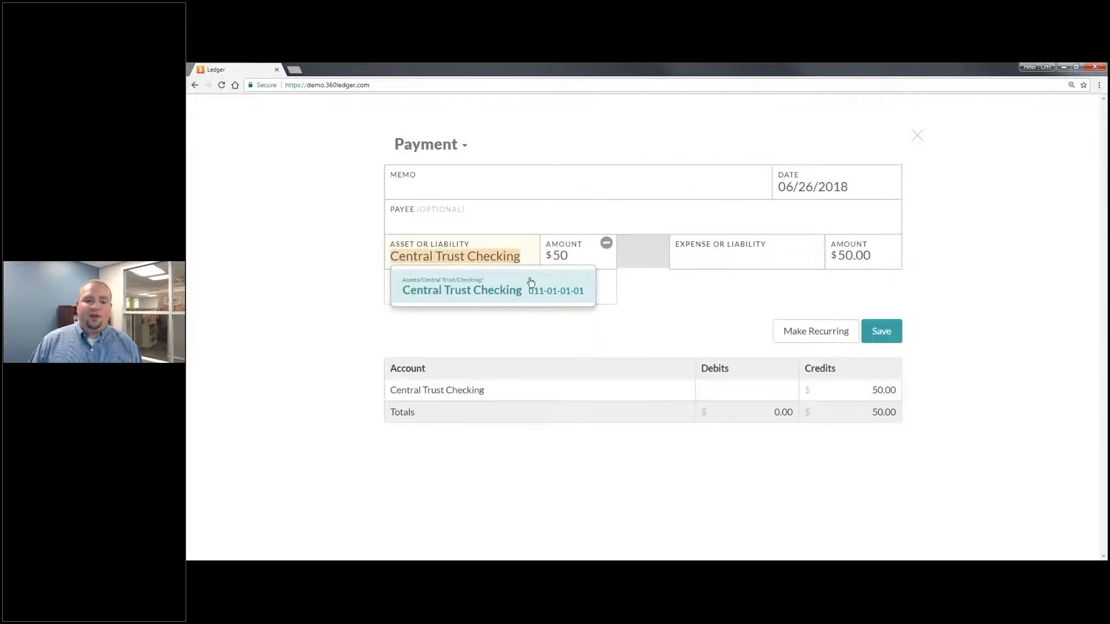
pyautogui.press('BackSpace')
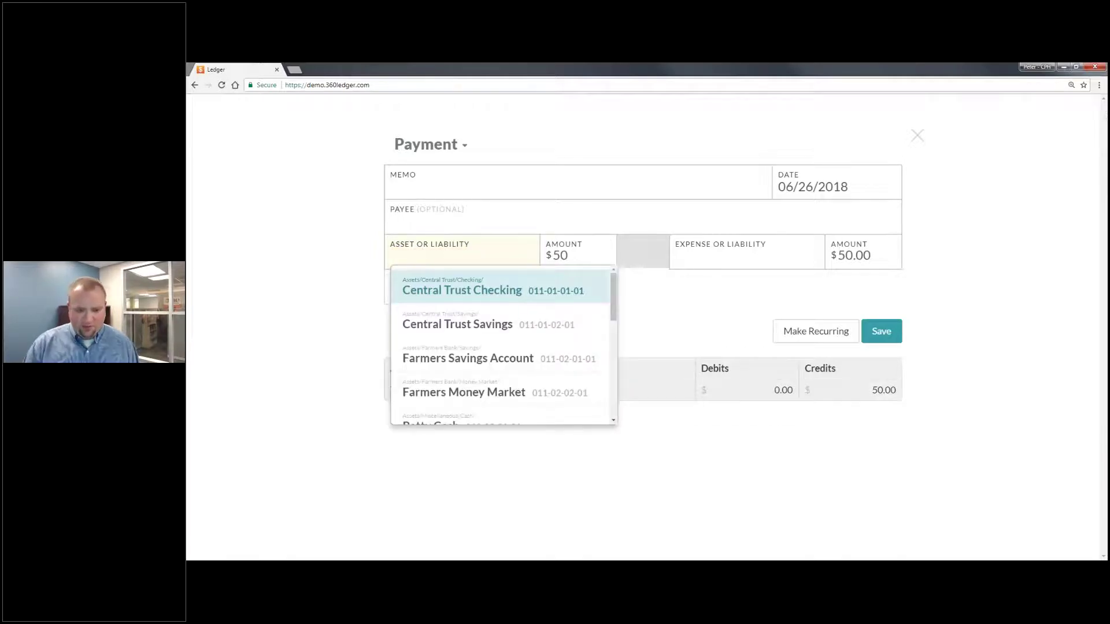
pyautogui.write('Cr')
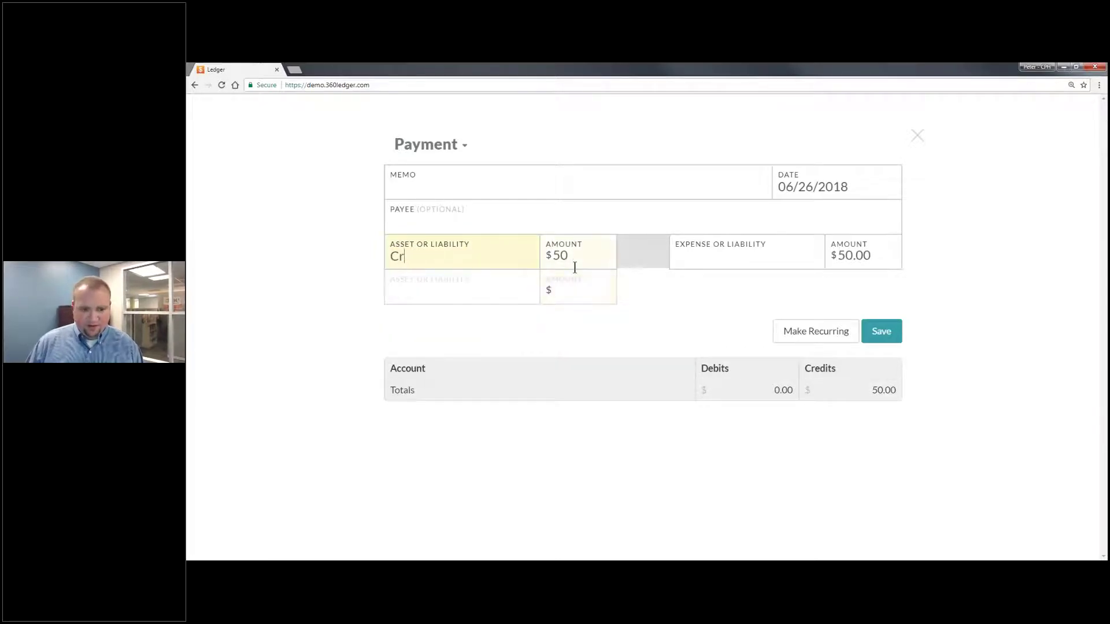
pyautogui.press('BackSpace')
pyautogui.press('BackSpace')
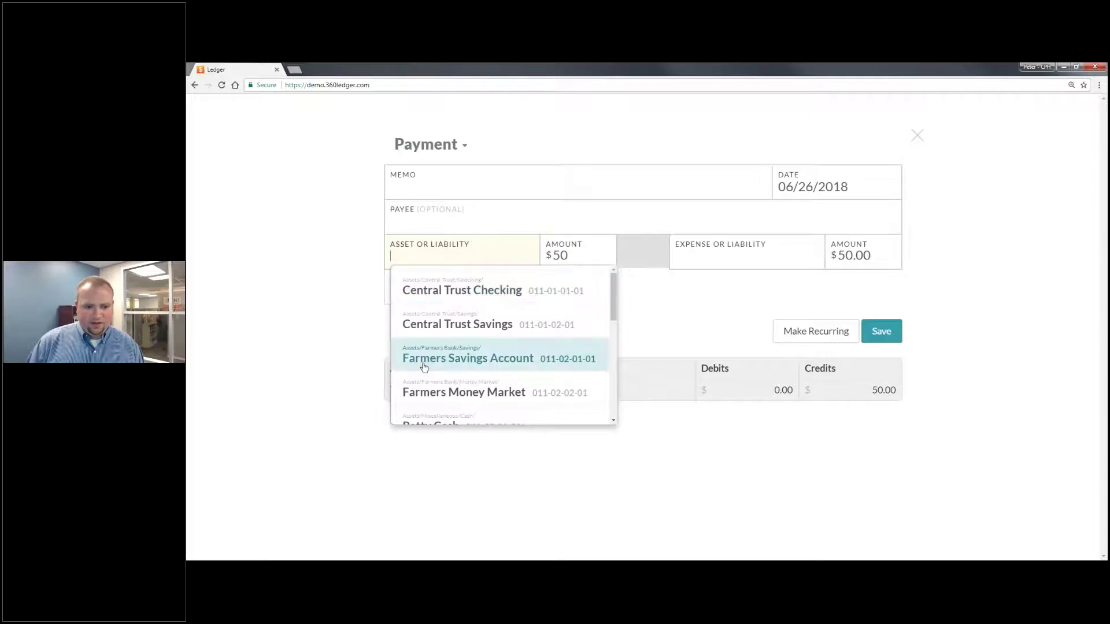
pyautogui.scroll(-4, 428, 365)
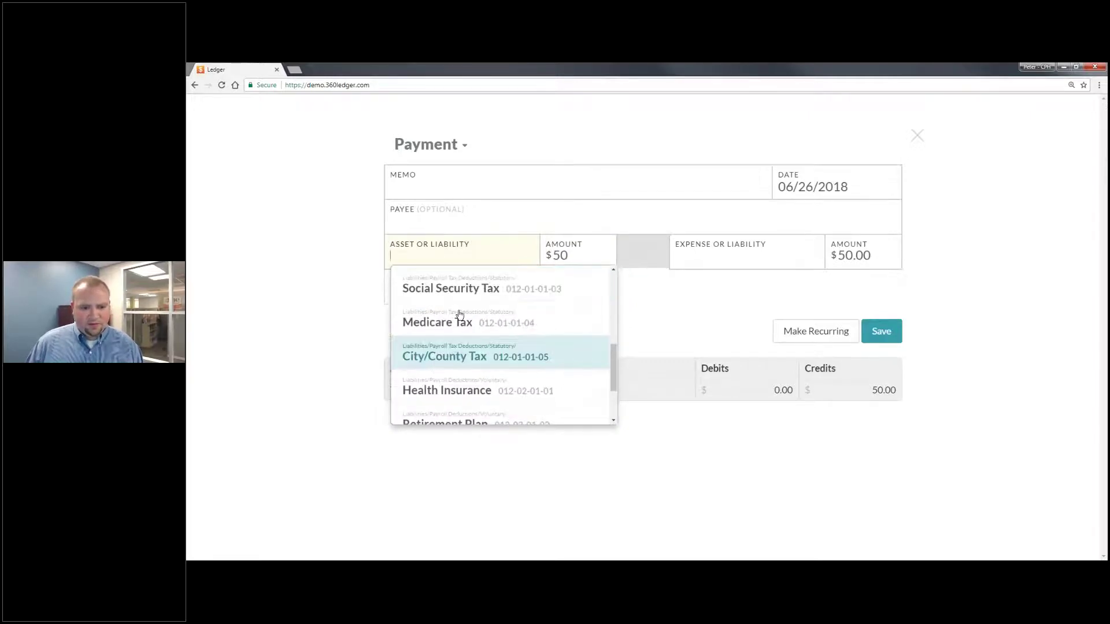
pyautogui.scroll(-3, 455, 315)
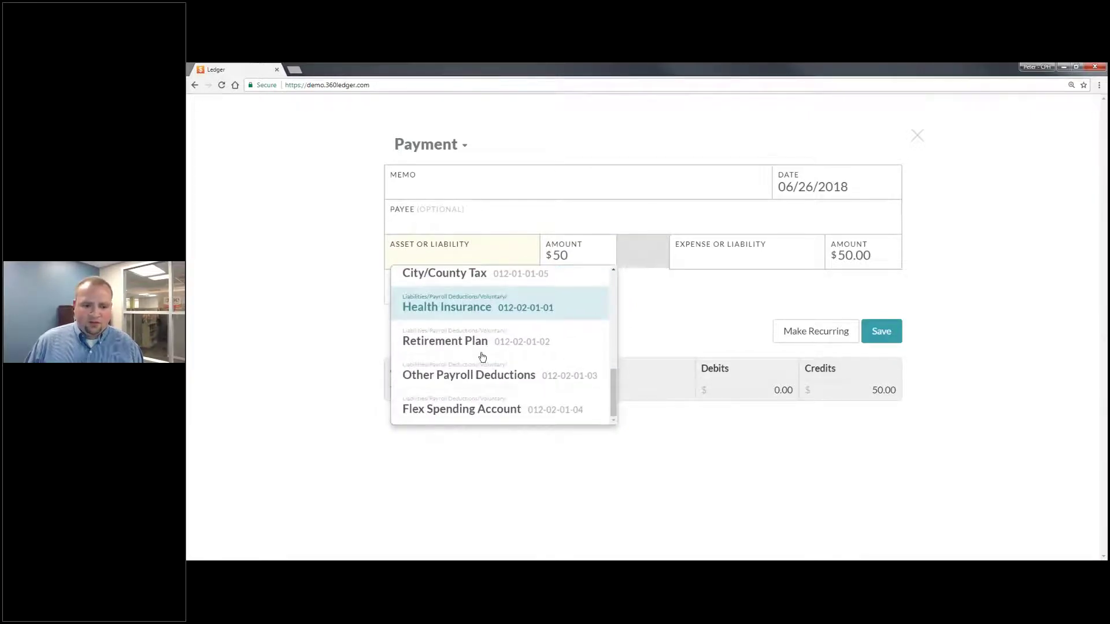
pyautogui.scroll(2, 496, 408)
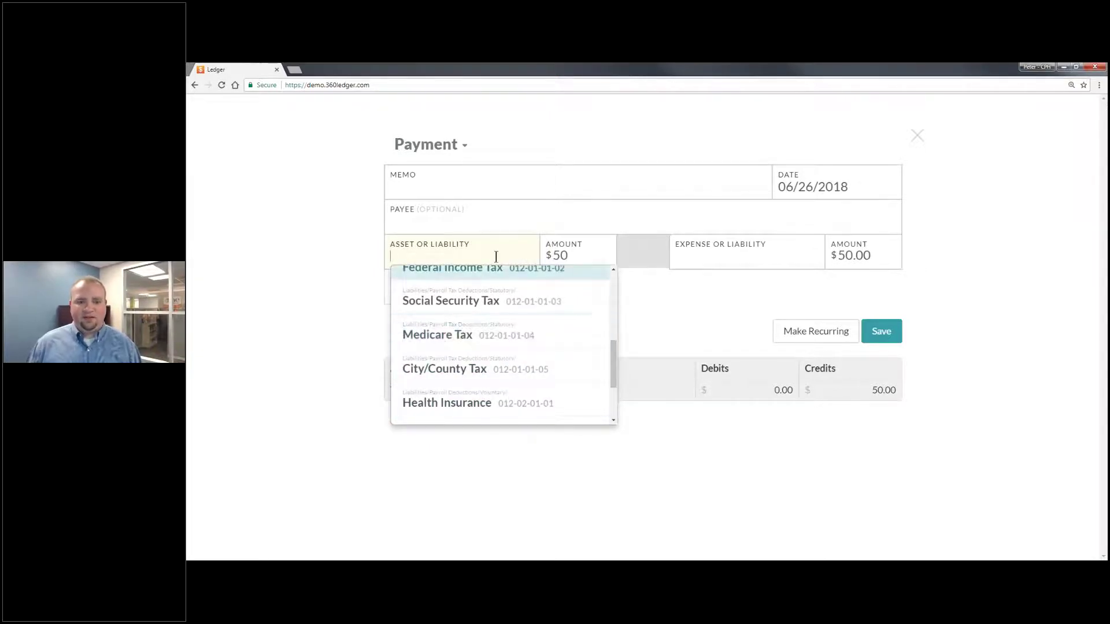
pyautogui.scroll(5, 500, 313)
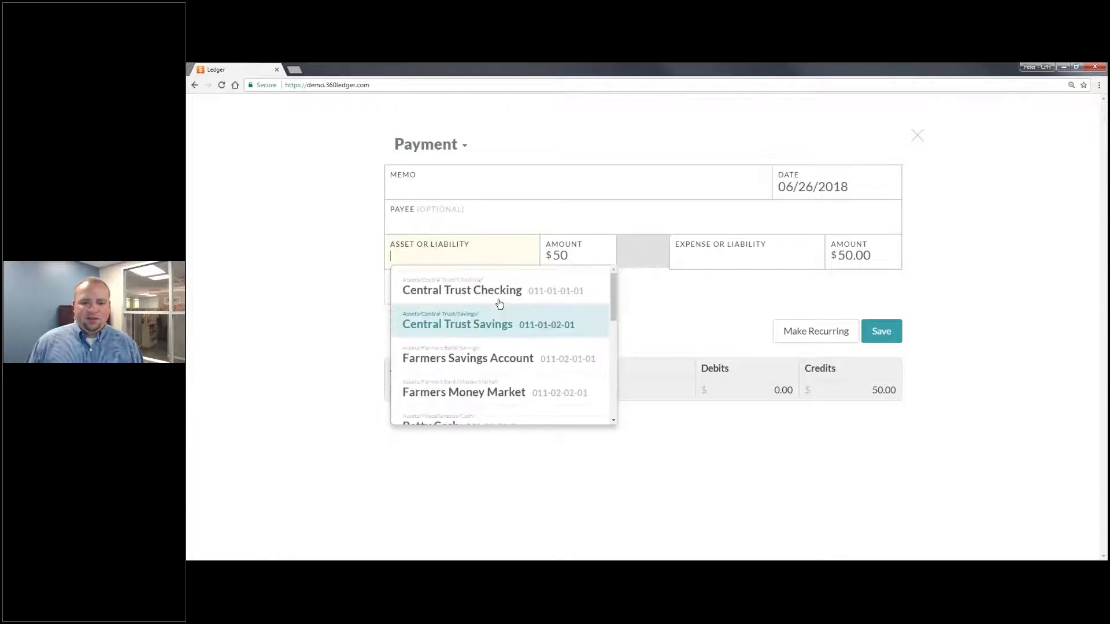
pyautogui.click(498, 290)
# Step: Assign the $50 payment to the Gas expense account under the church's building expenses
pyautogui.click(769, 255)
pyautogui.scroll(-5, 756, 330)
pyautogui.scroll(-6, 755, 331)
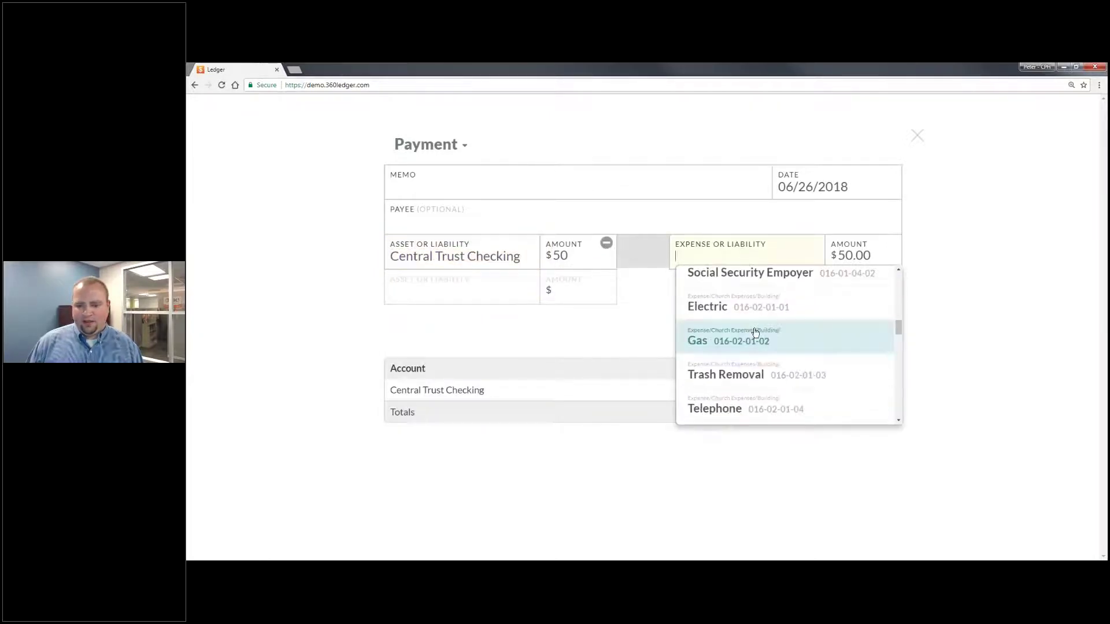
pyautogui.scroll(2, 754, 316)
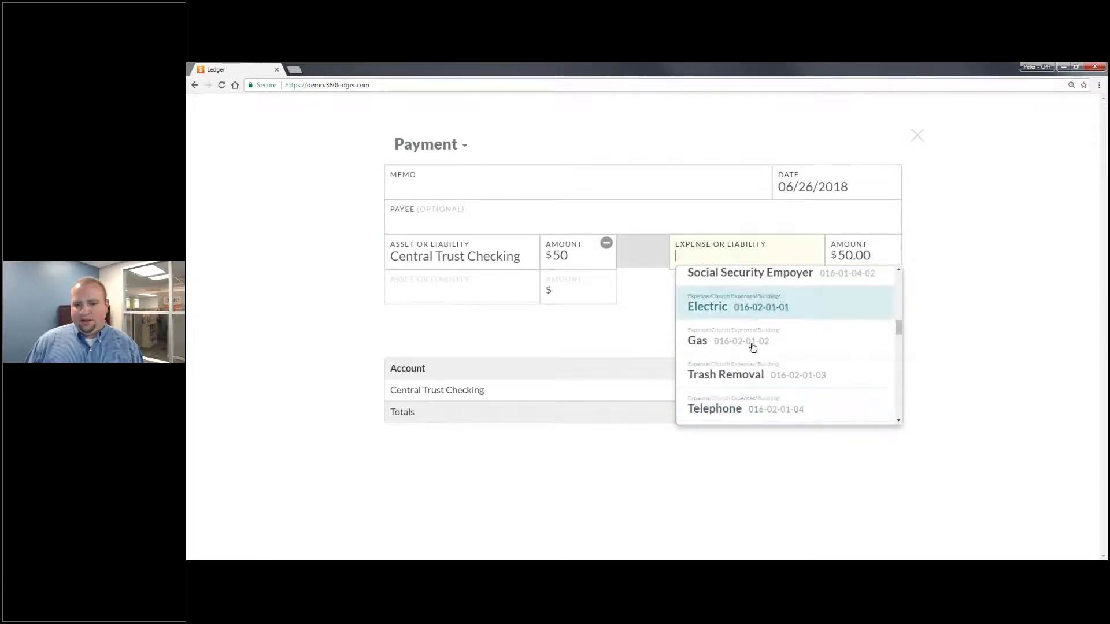
pyautogui.click(754, 346)
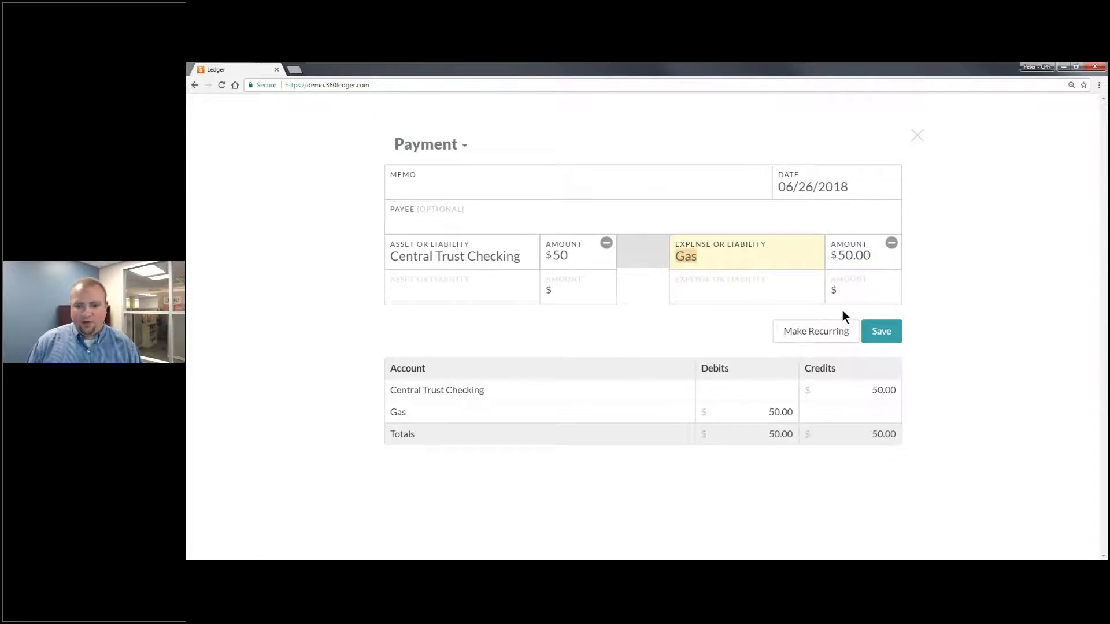
# Step: Draft a recurring transaction named Gas for every single month on the 1st Thursday, and close the payment without saving
pyautogui.click(824, 338)
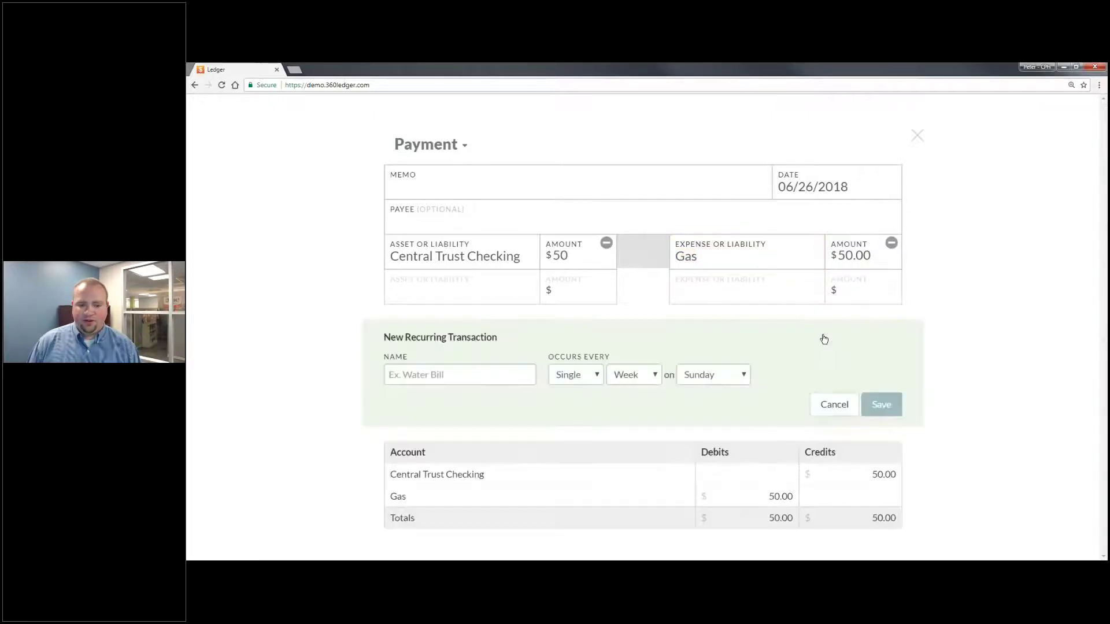
pyautogui.click(634, 375)
pyautogui.click(636, 404)
pyautogui.click(717, 382)
pyautogui.click(764, 375)
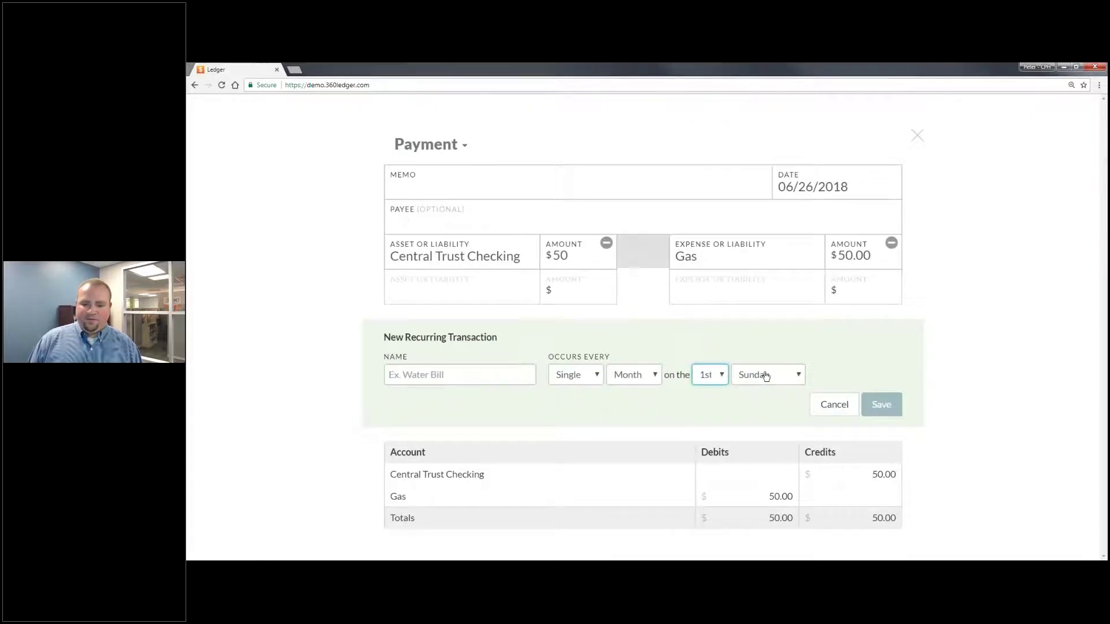
pyautogui.click(764, 375)
pyautogui.click(757, 441)
pyautogui.click(485, 373)
pyautogui.write('Gas')
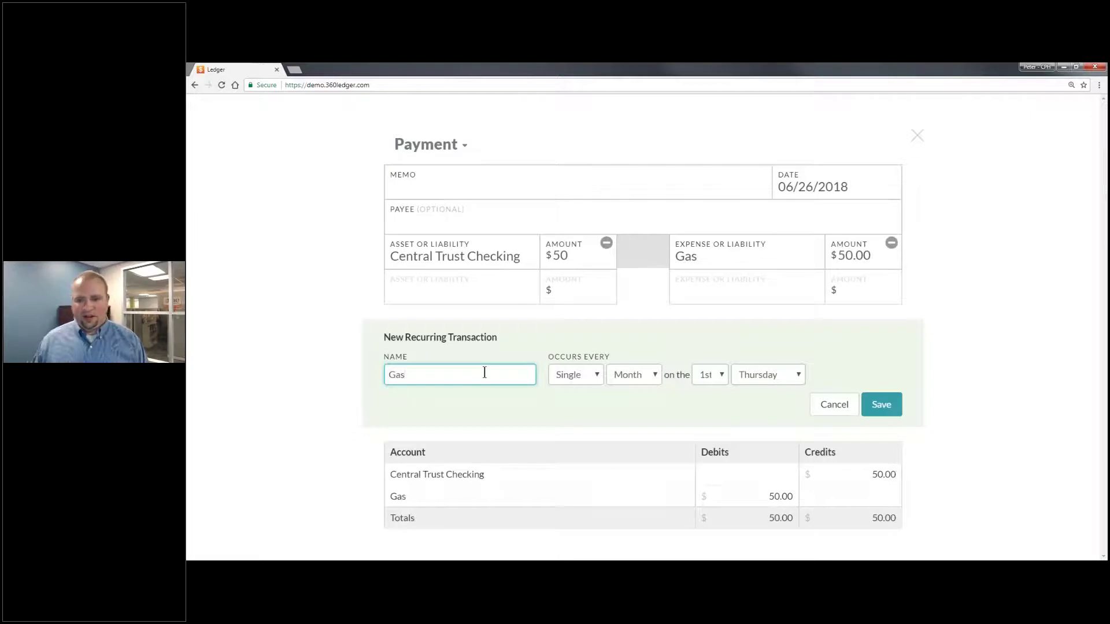
pyautogui.click(919, 136)
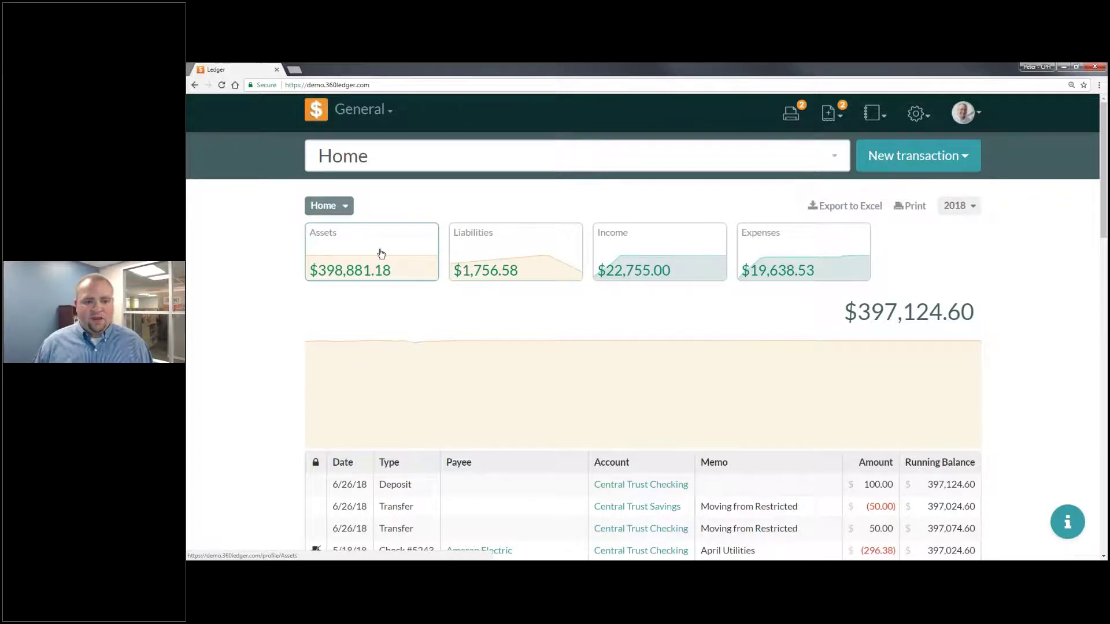
# Step: Open the Central Trust Checking account within the Central Trust assets and start reconciling it
pyautogui.click(381, 253)
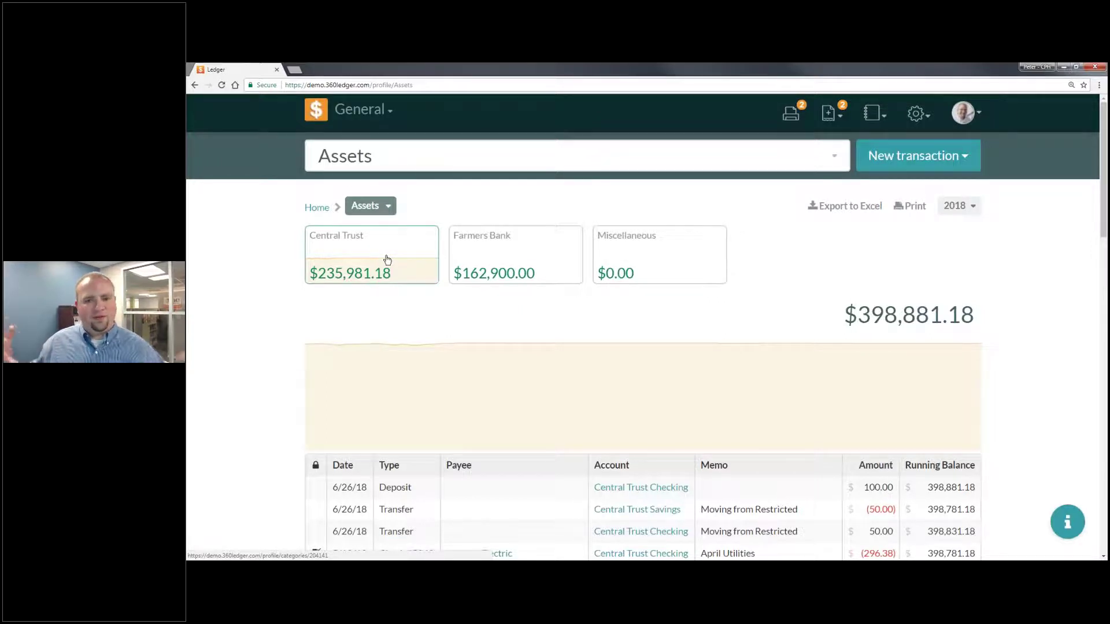
pyautogui.click(388, 260)
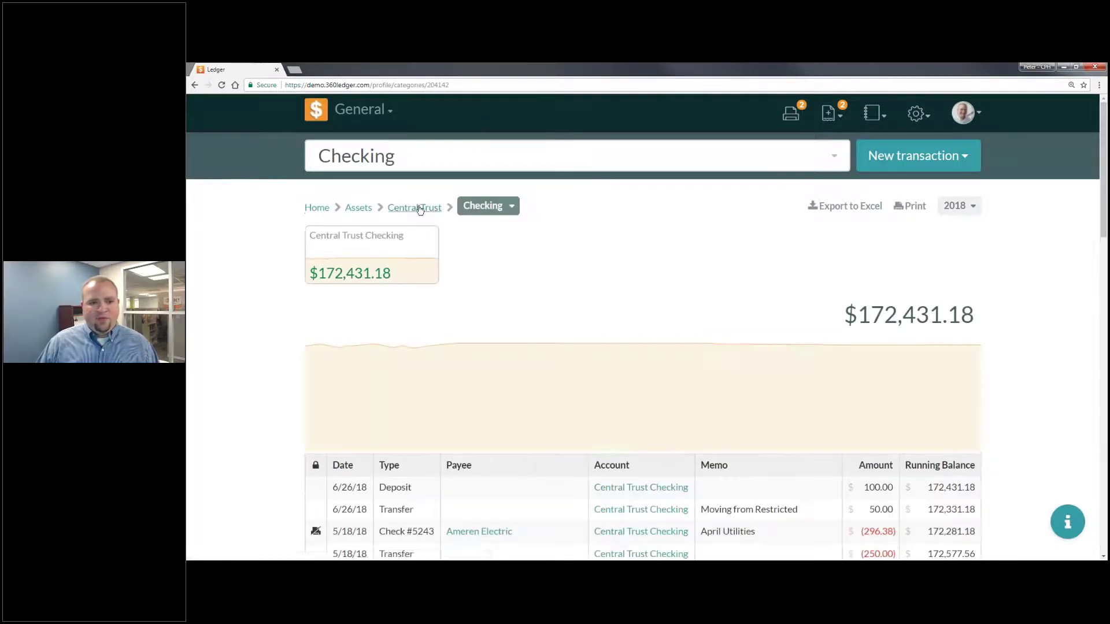
pyautogui.click(403, 265)
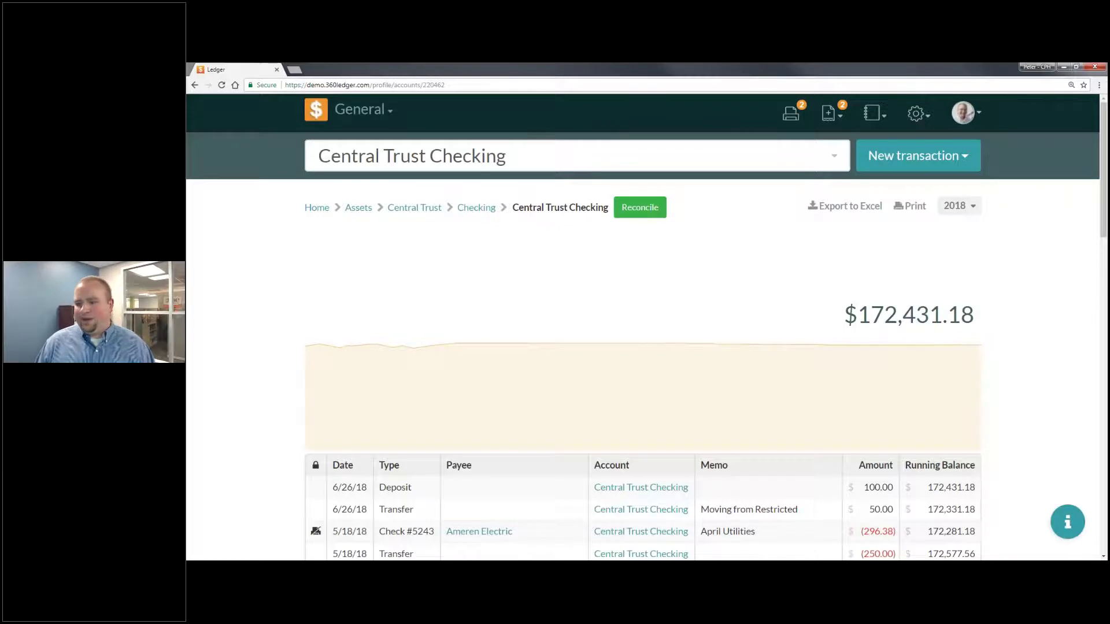
pyautogui.click(642, 215)
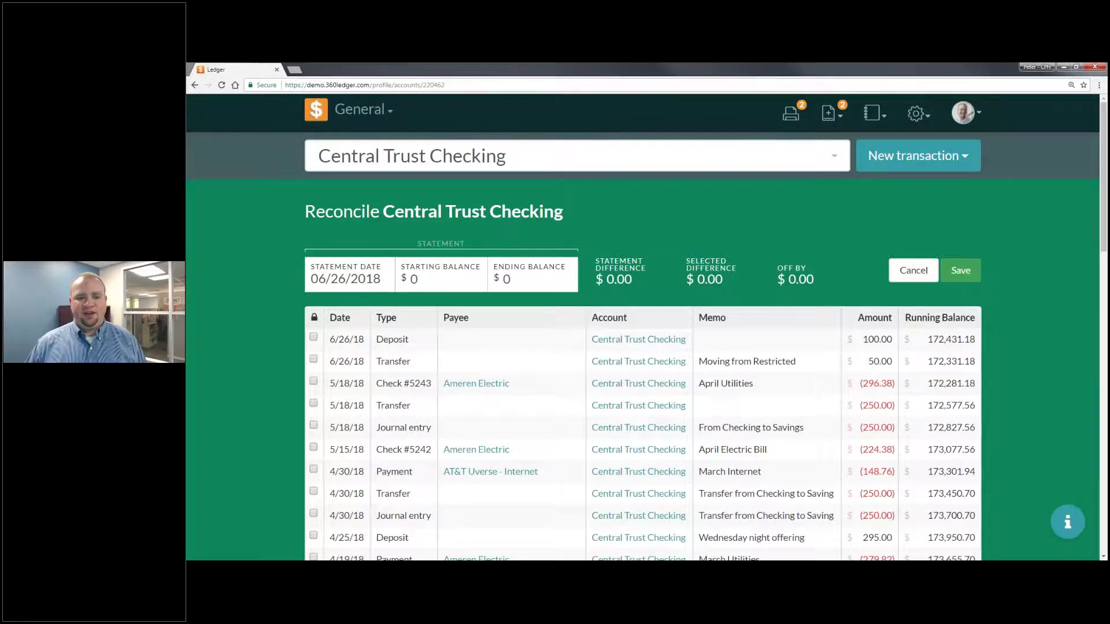
# Step: Set the reconciliation's statement date to 06/30/2018
pyautogui.click(347, 283)
pyautogui.click(322, 422)
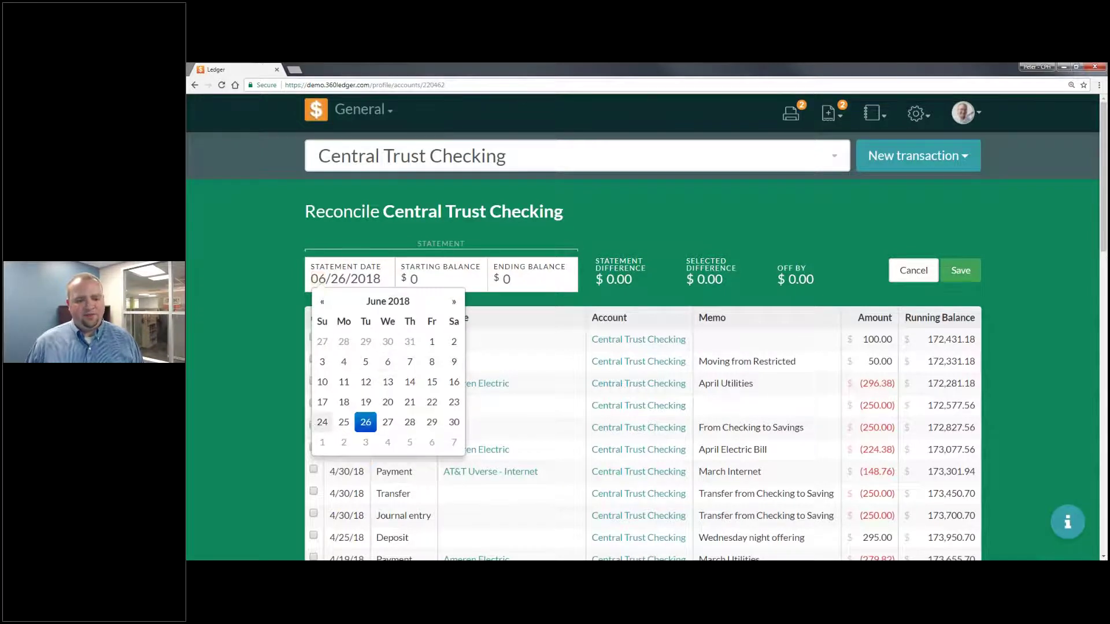
pyautogui.click(390, 276)
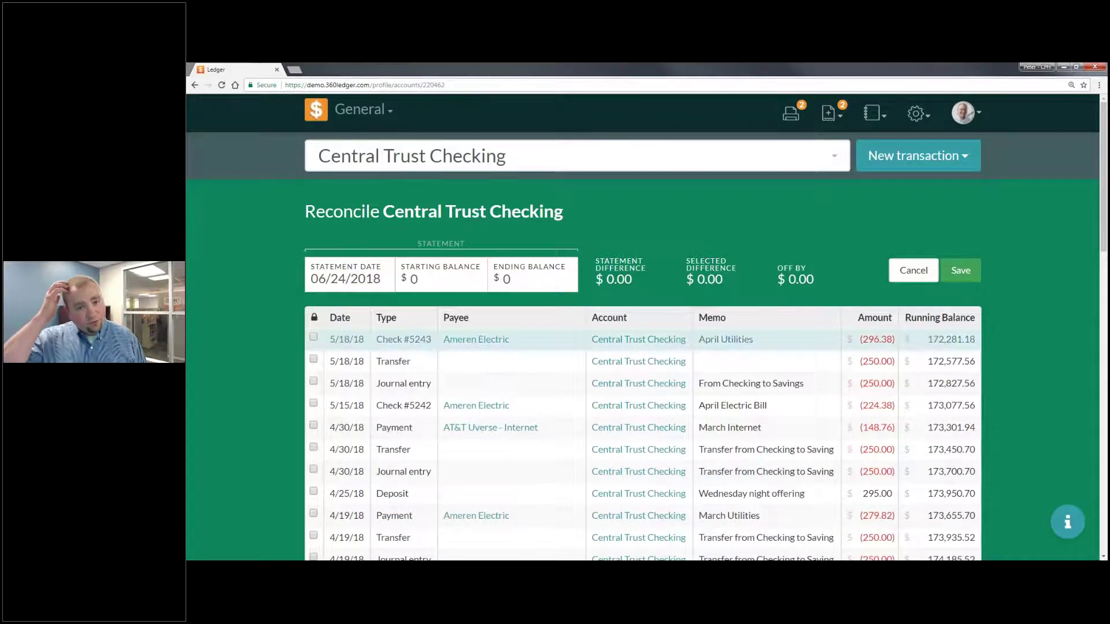
pyautogui.click(344, 280)
pyautogui.click(454, 423)
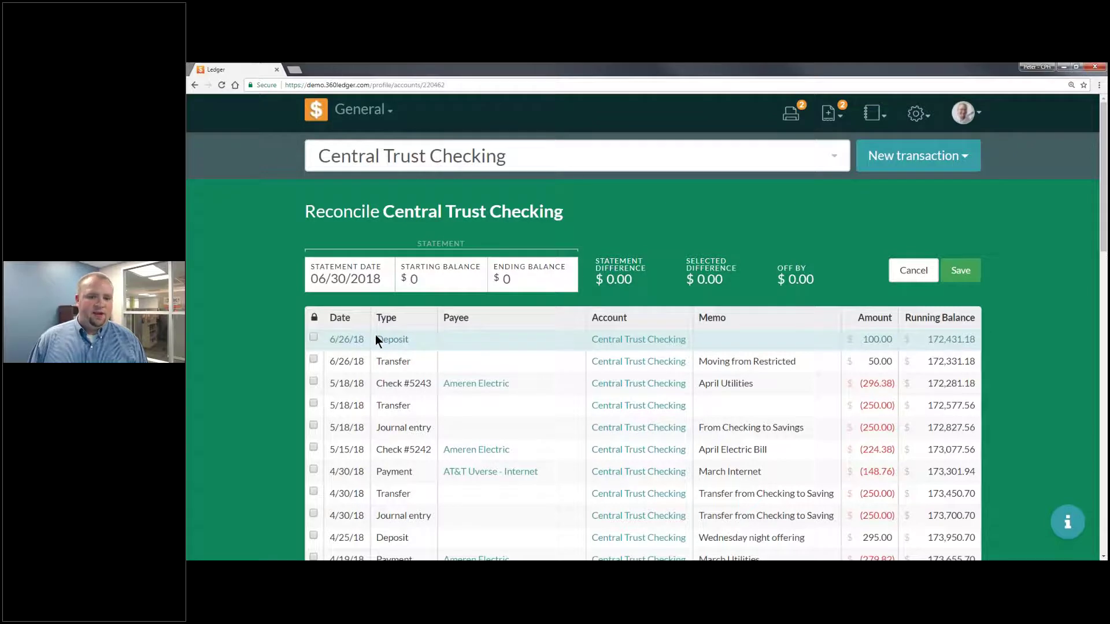
# Step: Enter a statement starting balance of 172281.18 and an ending balance of 172431.18
pyautogui.click(449, 289)
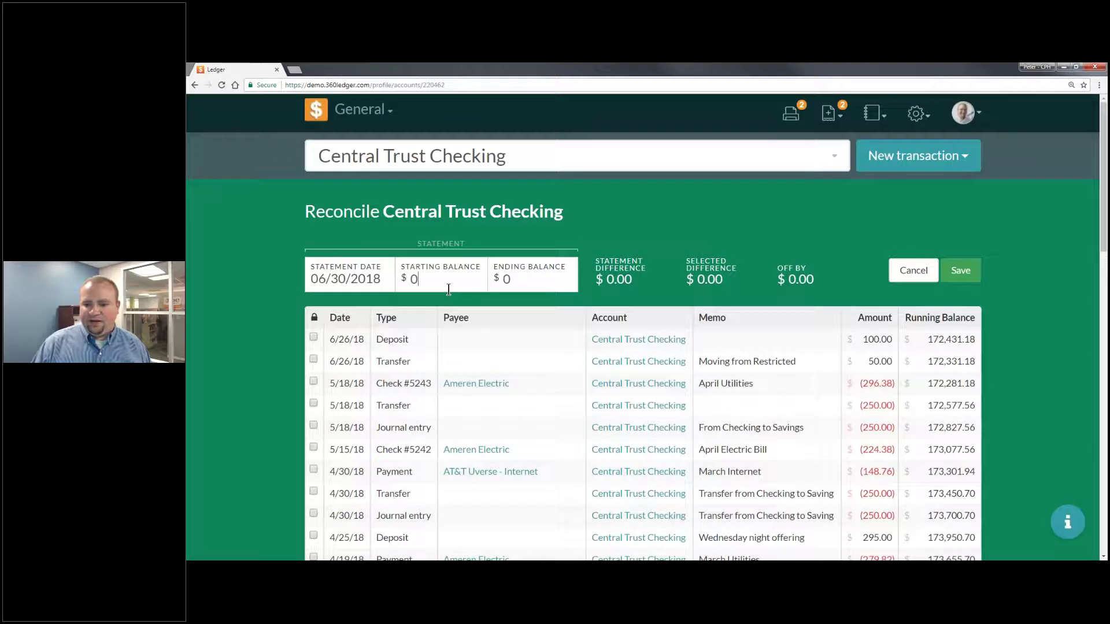
pyautogui.press('BackSpace')
pyautogui.write('172')
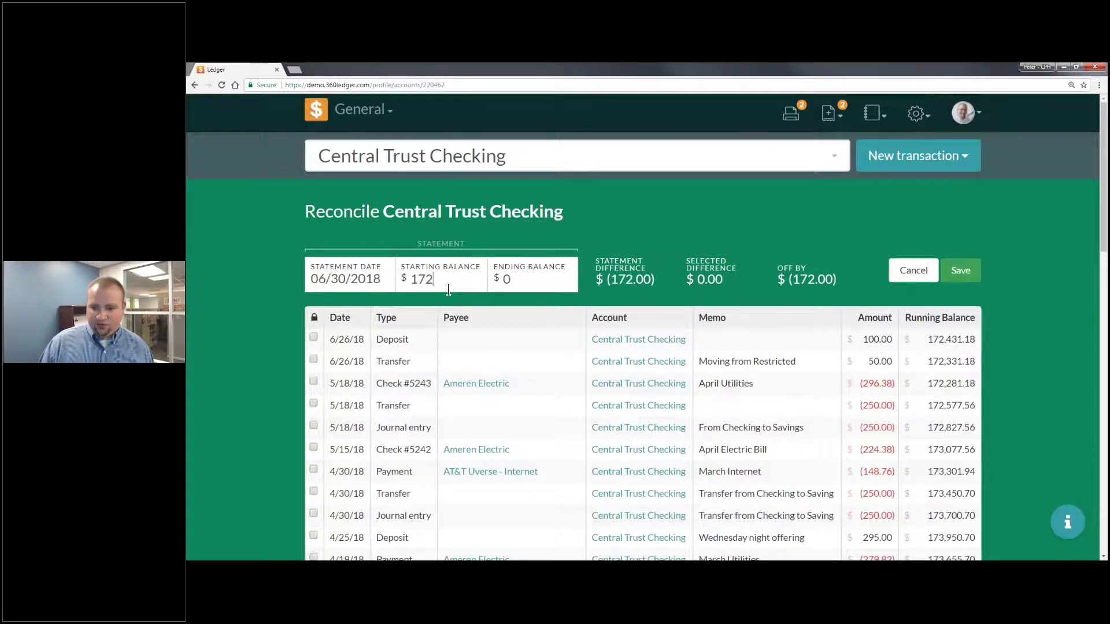
pyautogui.write('281.18')
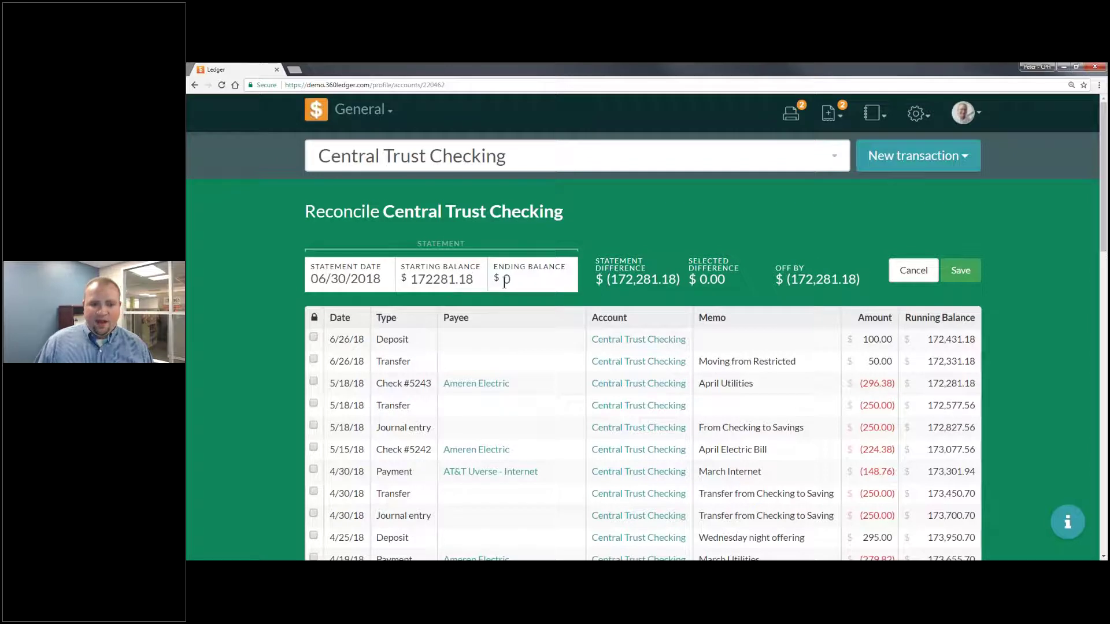
pyautogui.press('Tab')
pyautogui.write('17246')
pyautogui.press('BackSpace')
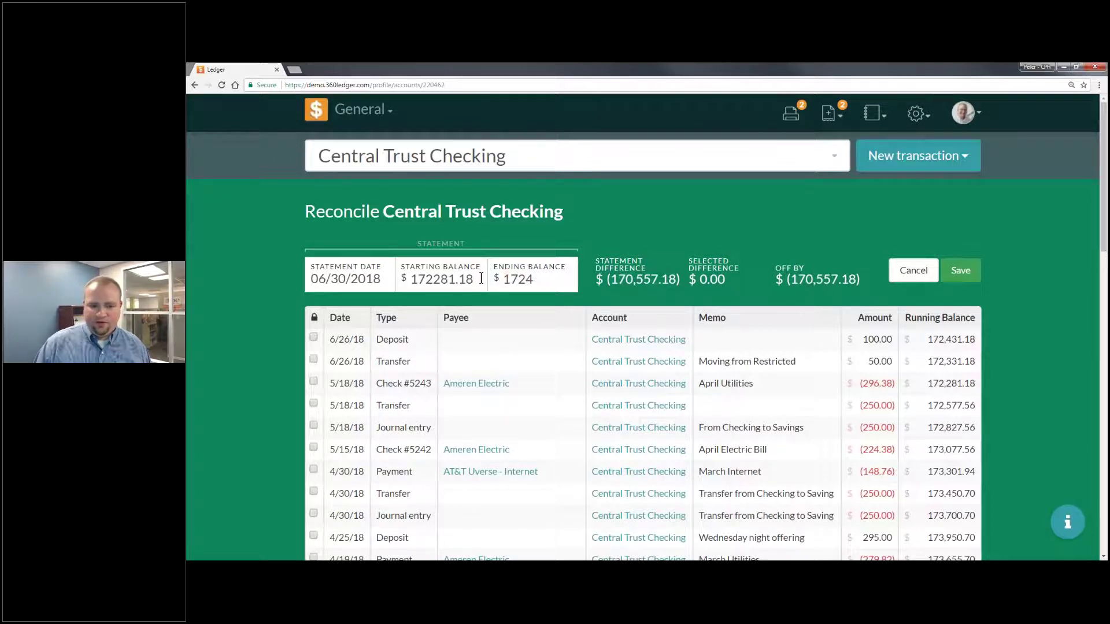
pyautogui.write('31.18')
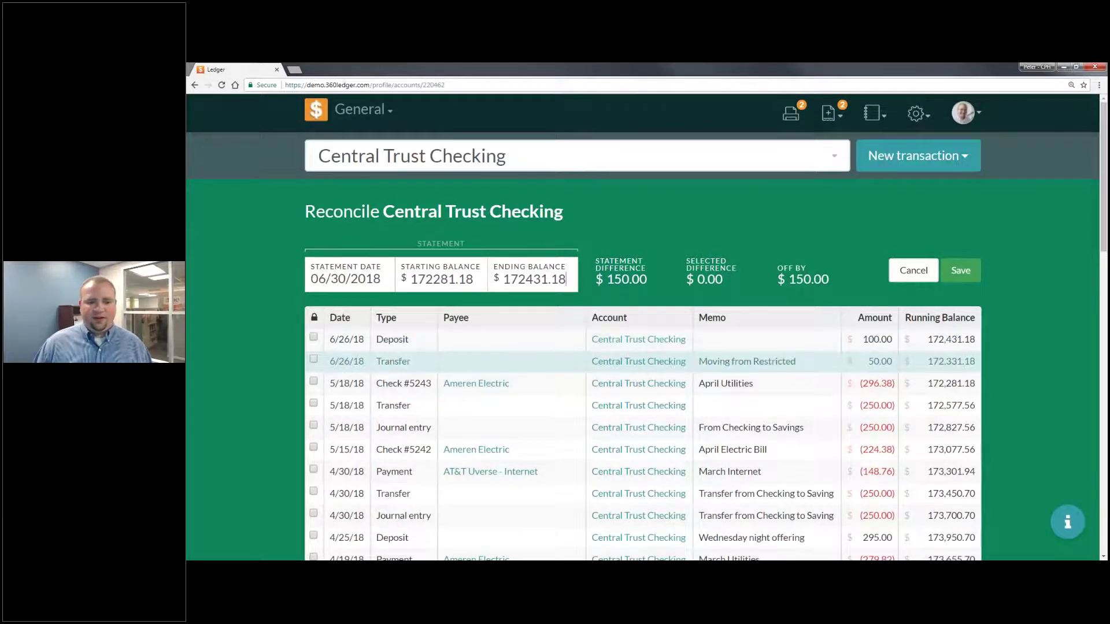
# Step: Mark the 6/26/18 transfer and deposit as cleared, save the reconciliation and dismiss the notification
pyautogui.click(314, 359)
pyautogui.moveTo(694, 291)
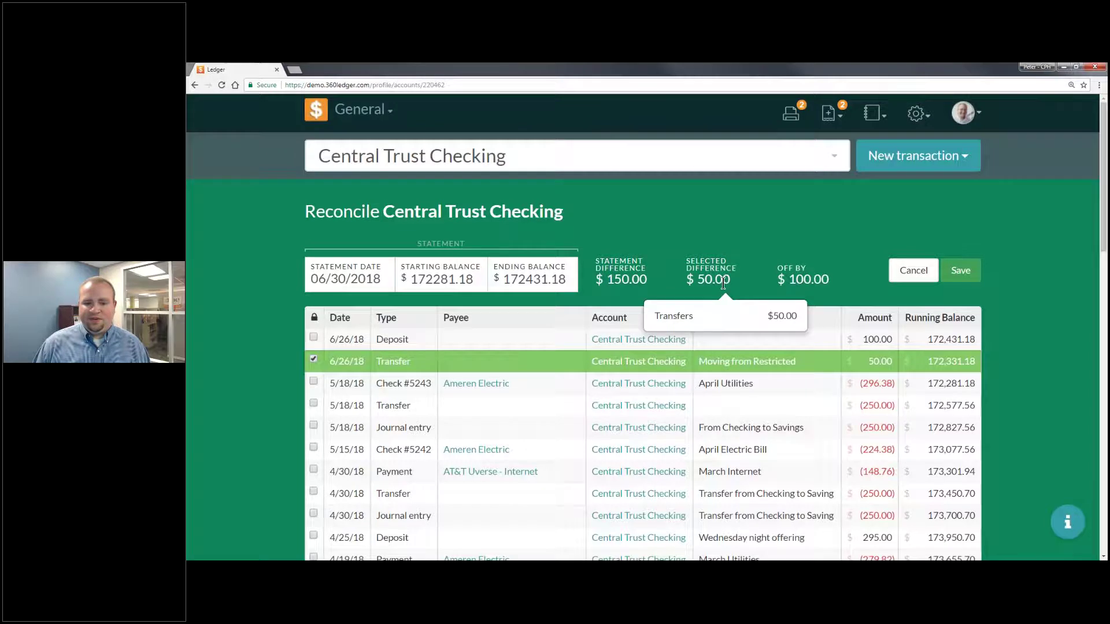
pyautogui.click(313, 339)
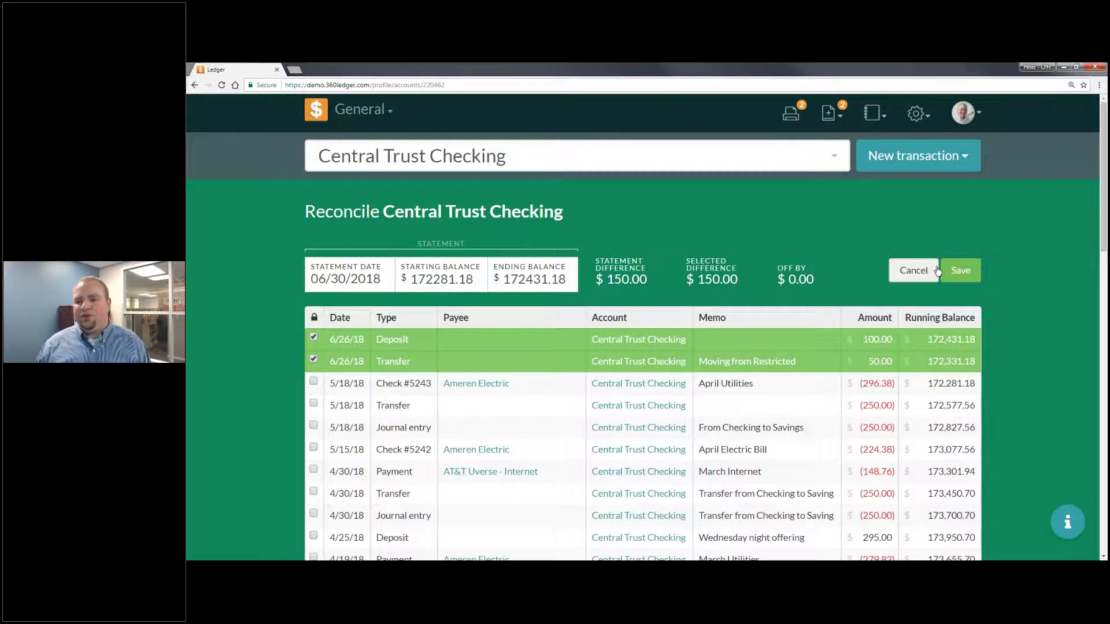
pyautogui.click(968, 268)
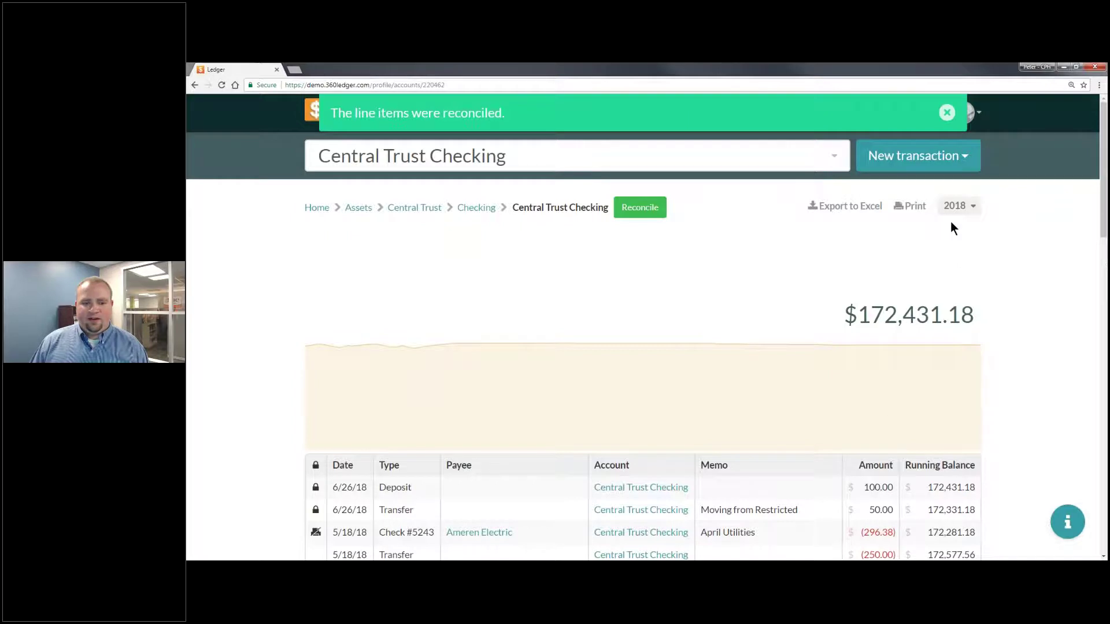
pyautogui.click(947, 114)
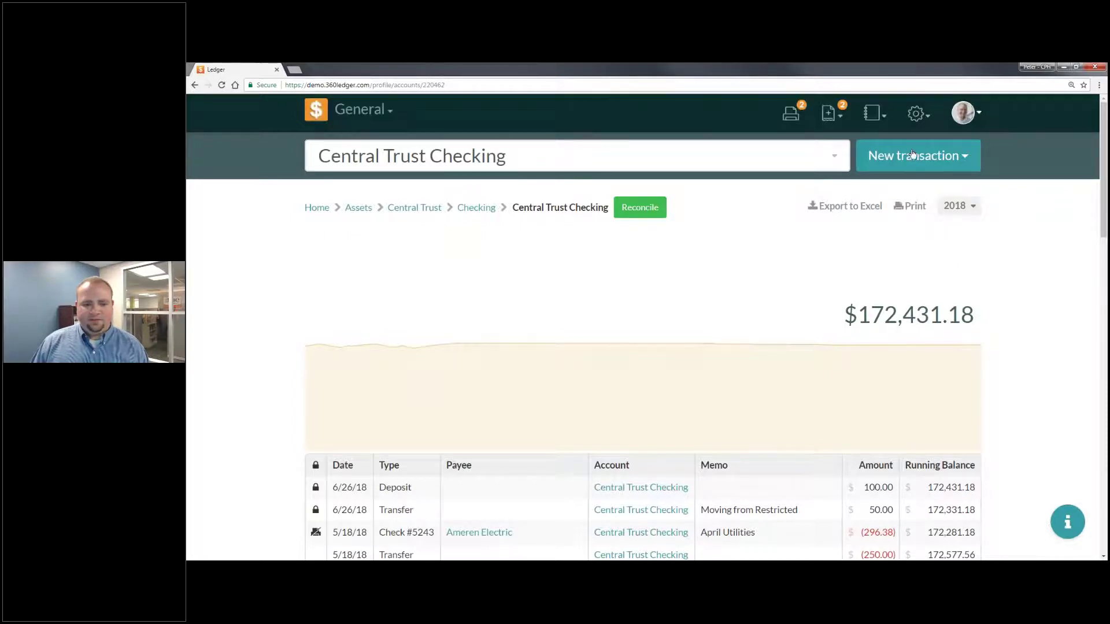
# Step: Open the reconciled 6/26/18 deposit from the account's transaction list to view it, and close it again
pyautogui.scroll(-3, 767, 352)
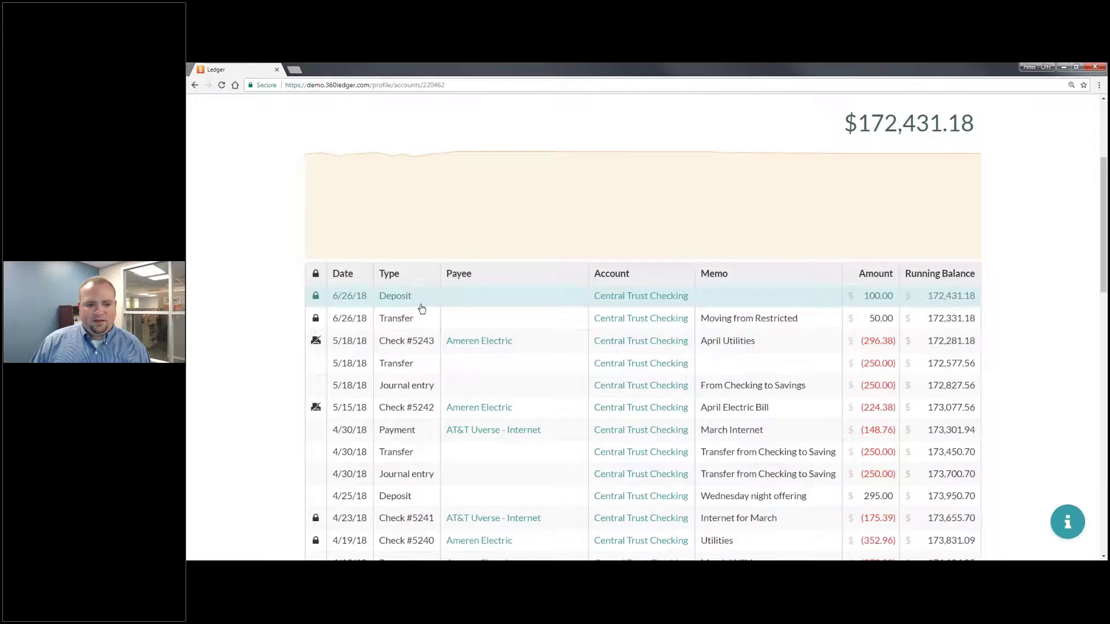
pyautogui.click(423, 310)
pyautogui.click(917, 132)
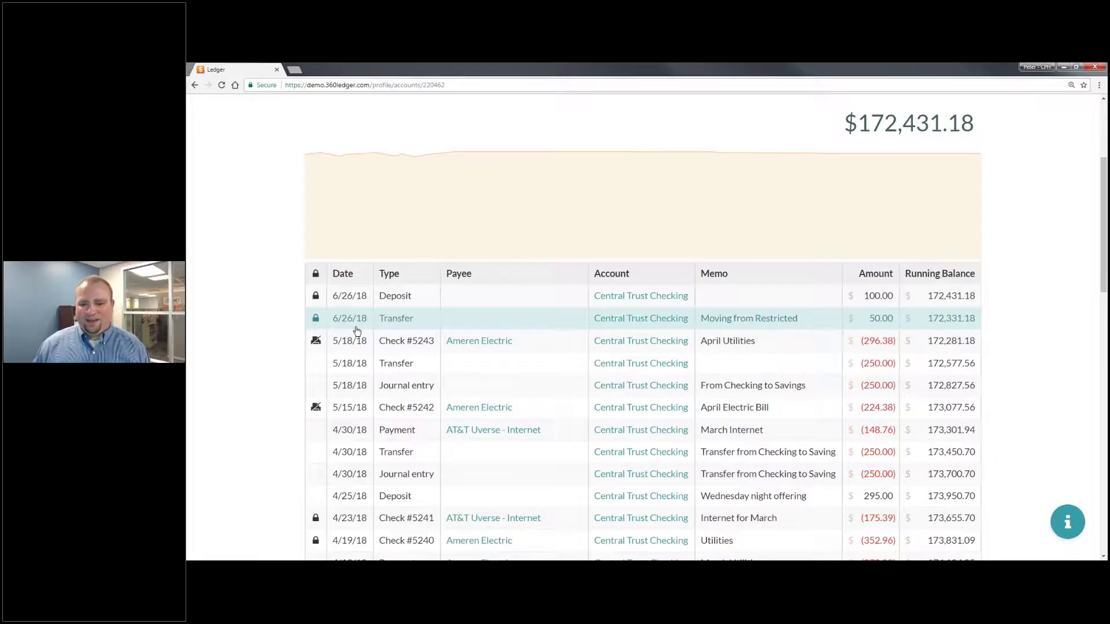
# Step: Open the 5/18/18 transfer from Central Trust Checking to Central Trust Savings and set both amounts to $225
pyautogui.click(380, 363)
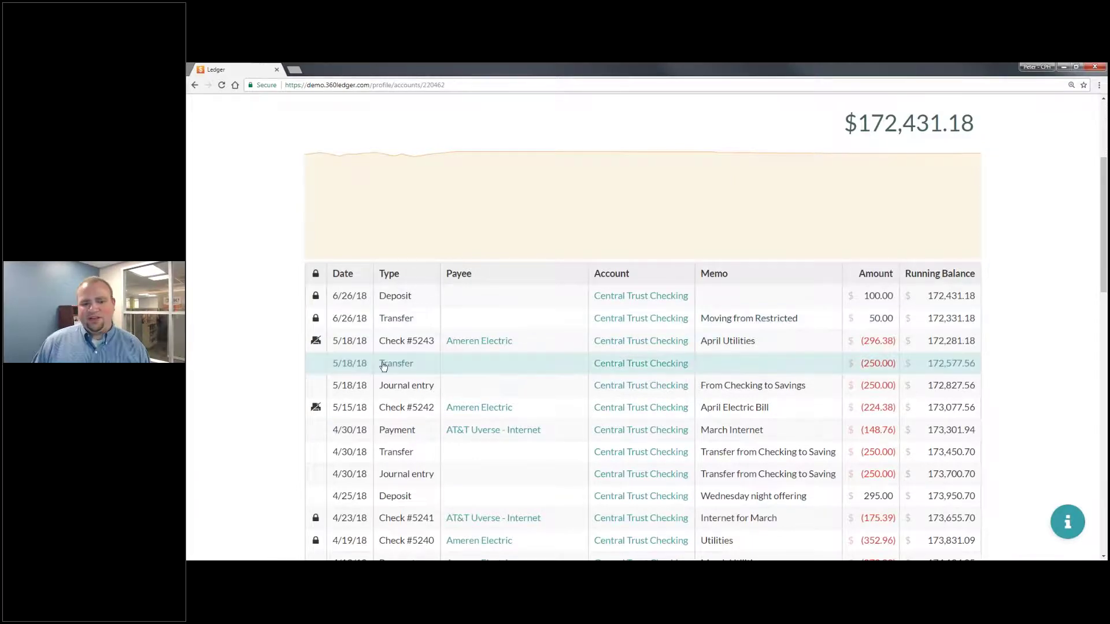
pyautogui.click(416, 369)
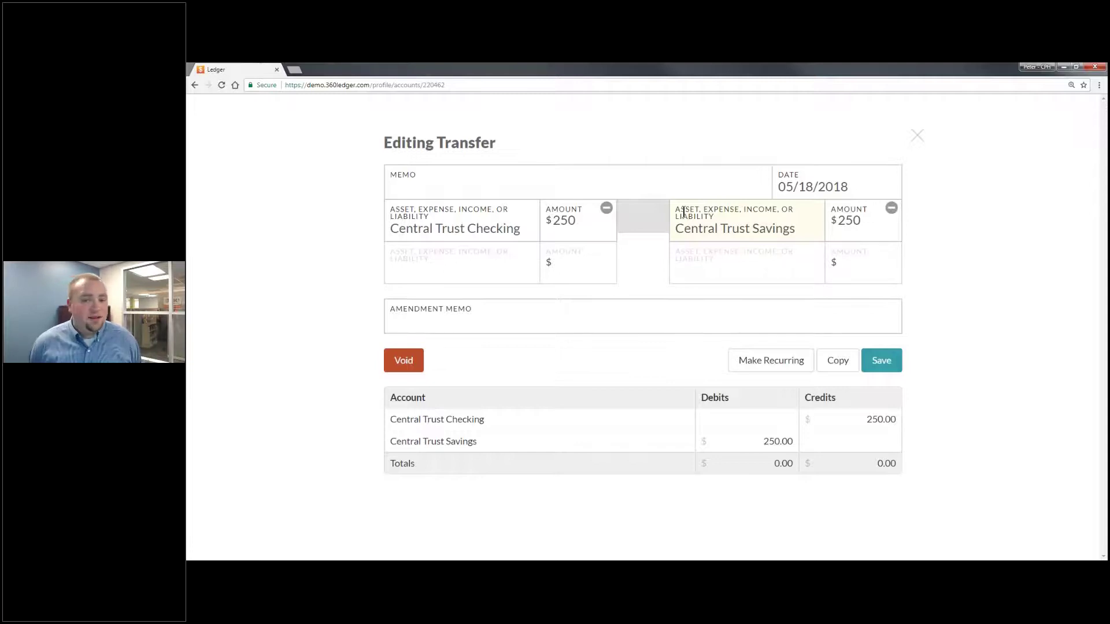
pyautogui.click(917, 136)
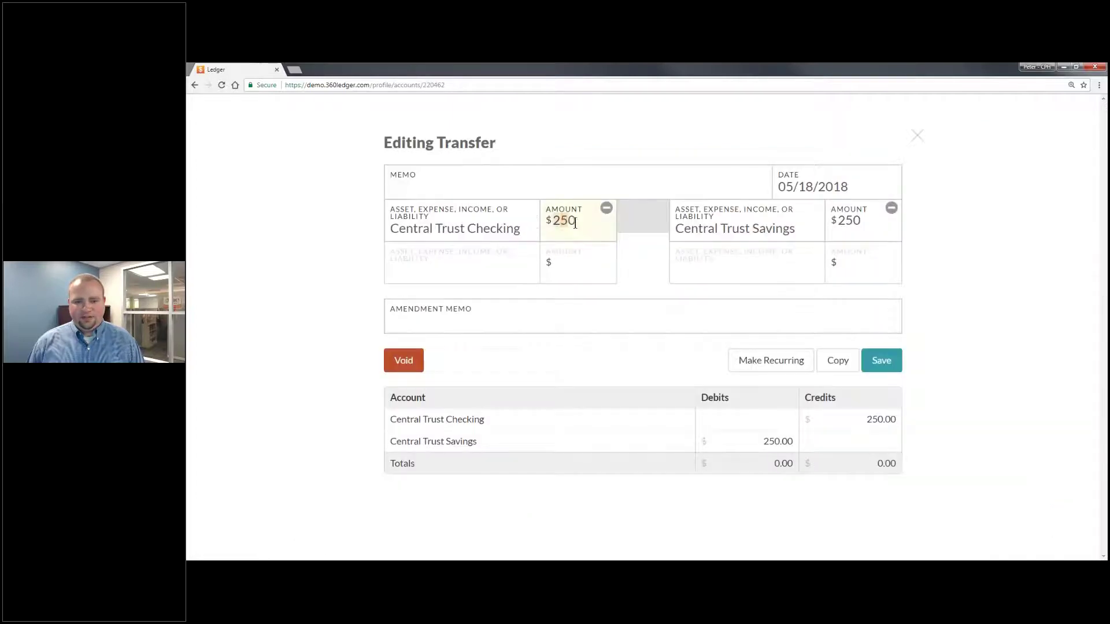
pyautogui.write('225')
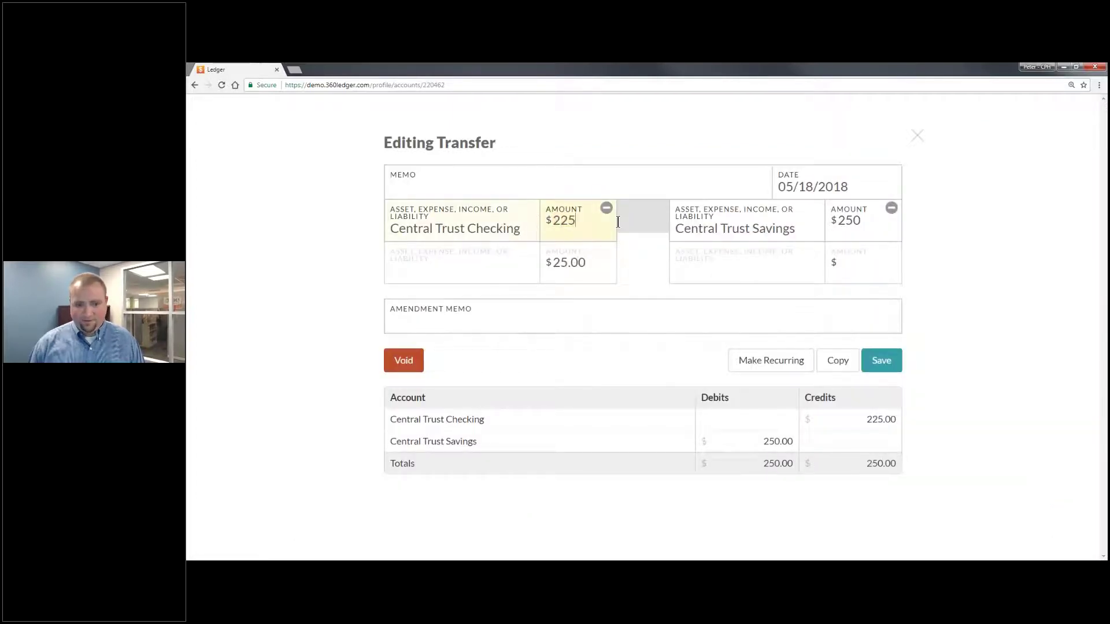
pyautogui.click(825, 222)
pyautogui.press('BackSpace')
pyautogui.press('BackSpace')
pyautogui.write('25')
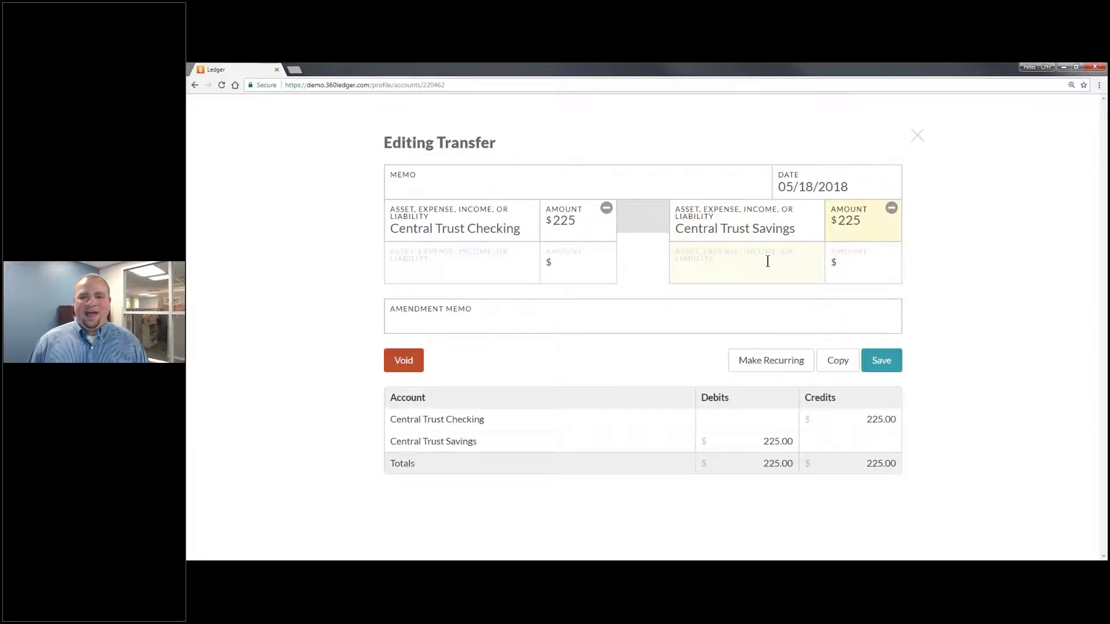
pyautogui.click(585, 222)
# Step: Add the amendment memo "This was a typo." to the transfer and save it
pyautogui.click(587, 311)
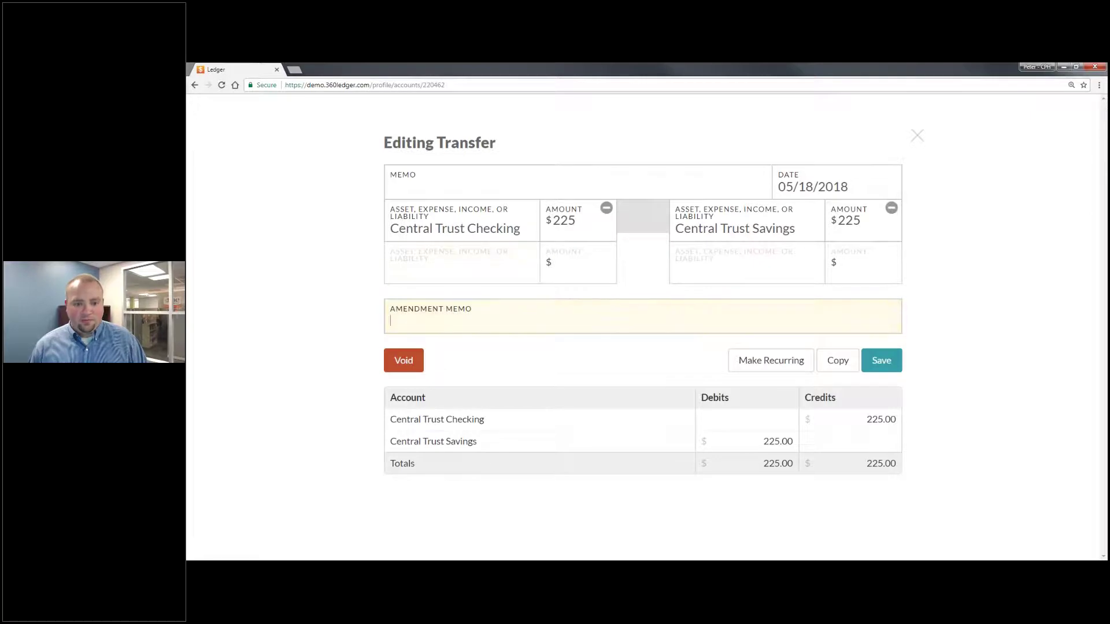
pyautogui.write('This ')
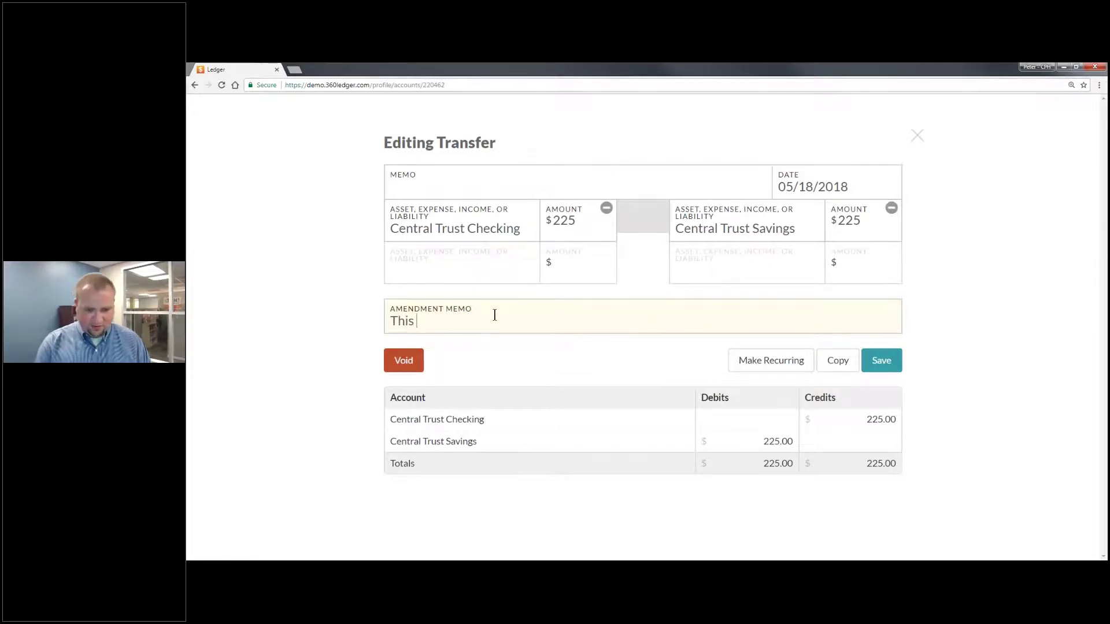
pyautogui.write('was a typo.')
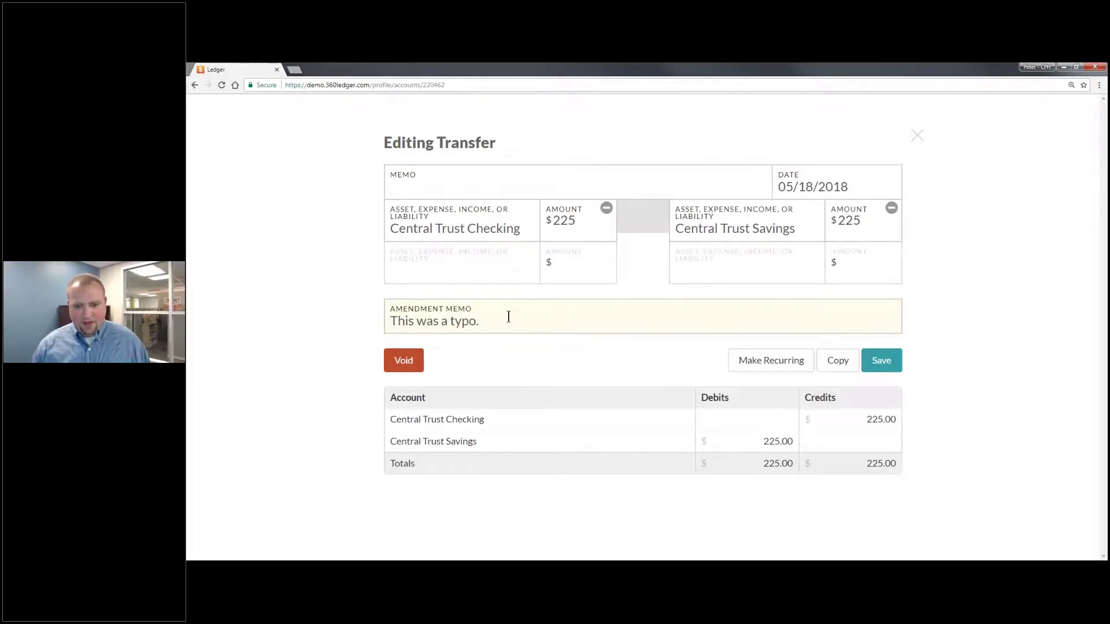
pyautogui.click(880, 362)
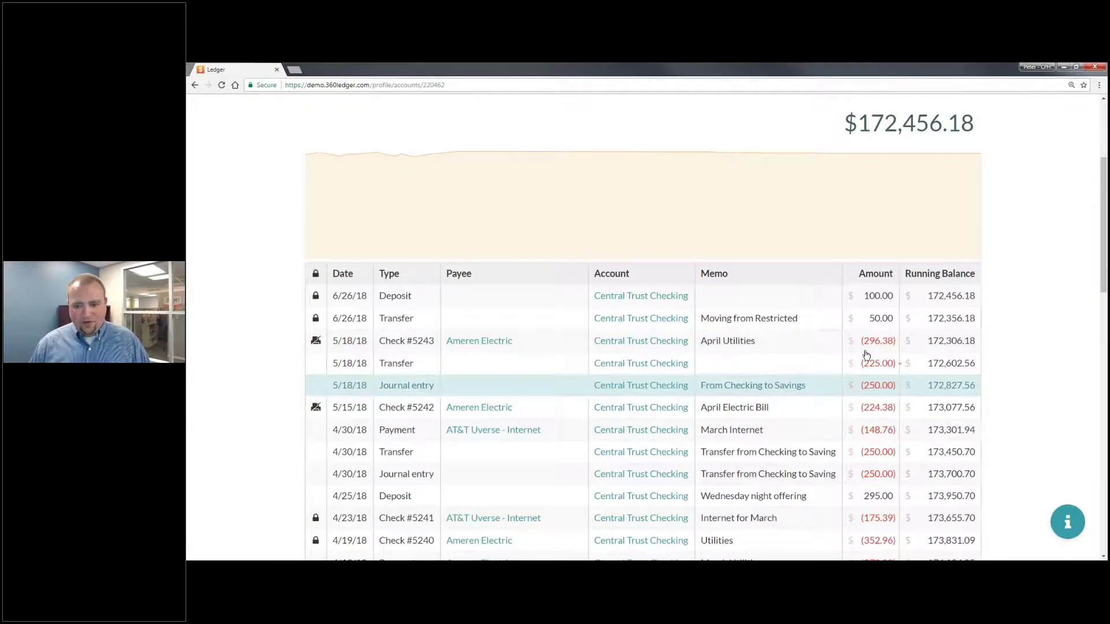
# Step: Review the edited 5/18/18 transfer's prior amendments, and expand and collapse its edit history in the transaction list
pyautogui.click(903, 369)
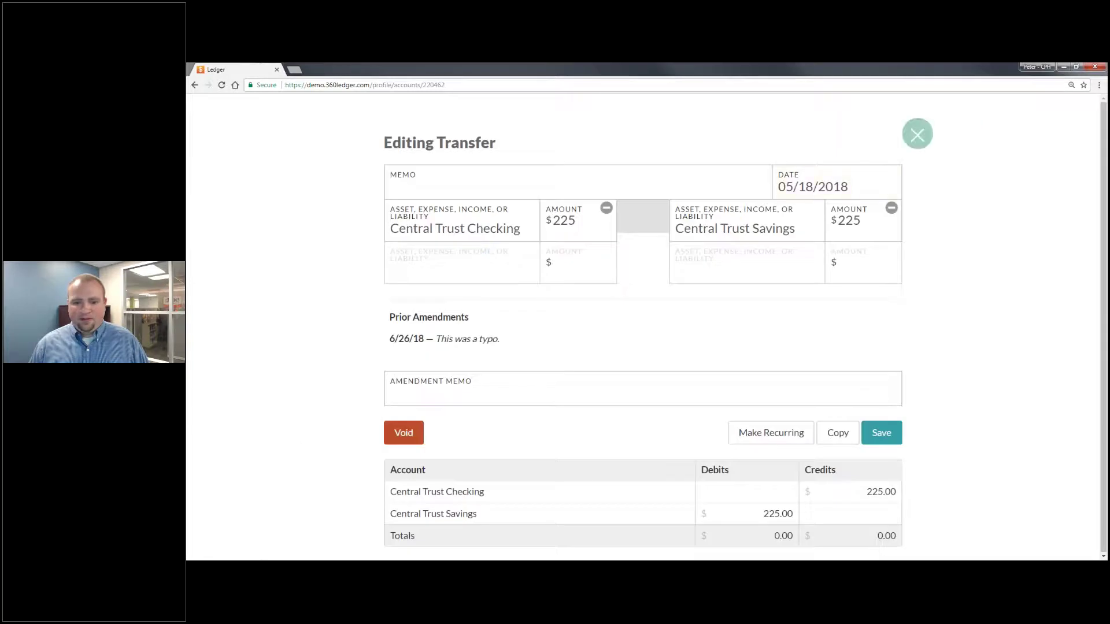
pyautogui.click(918, 134)
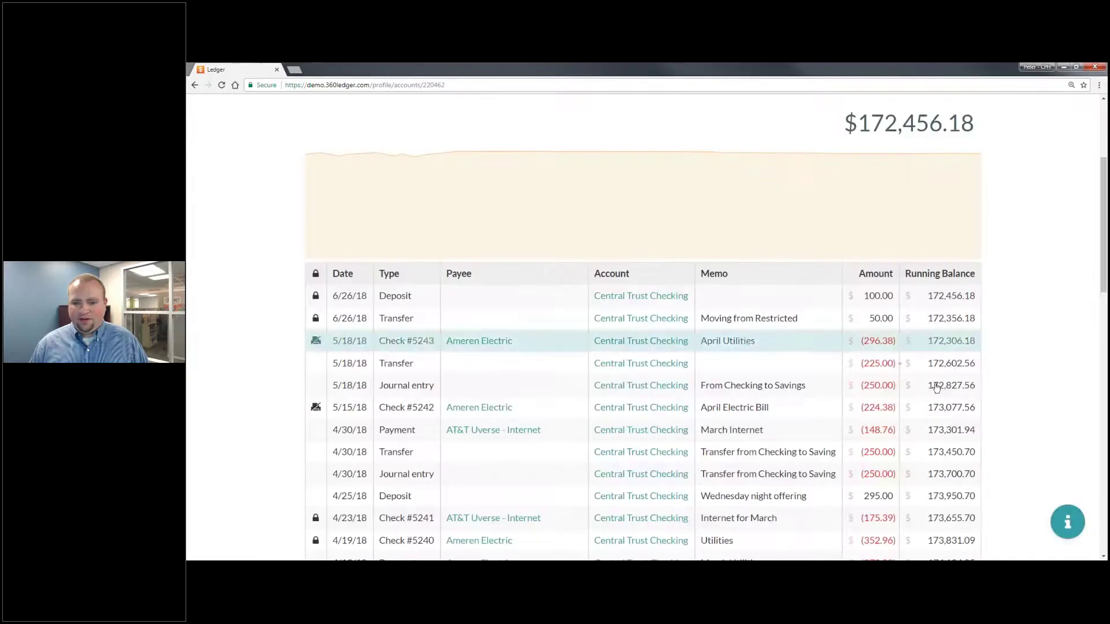
pyautogui.click(903, 368)
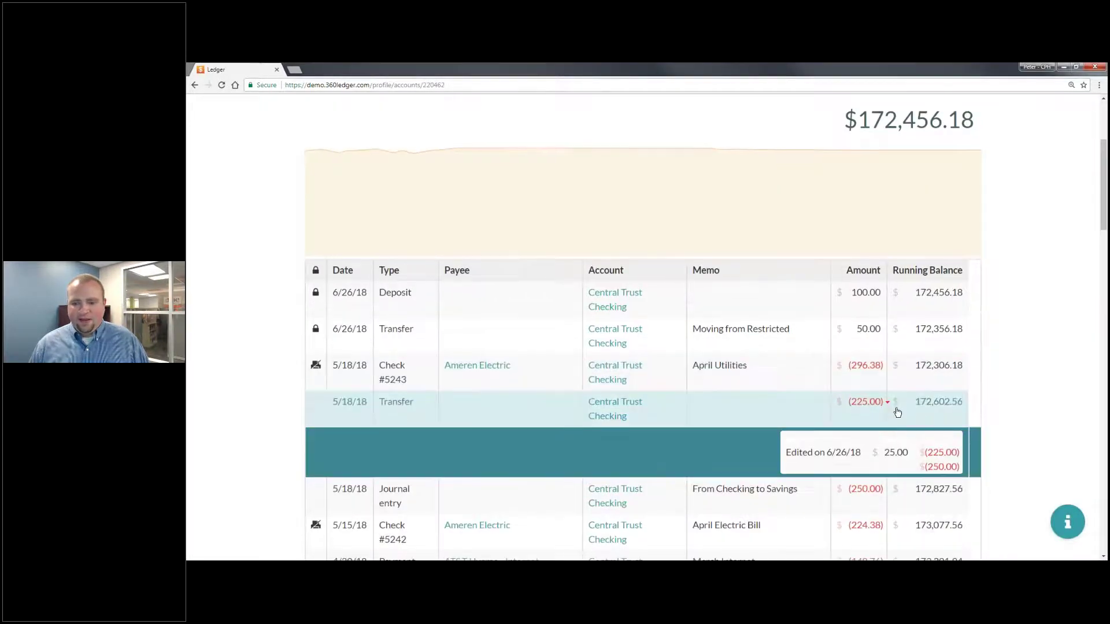
pyautogui.scroll(-1, 897, 409)
pyautogui.scroll(-2, 898, 411)
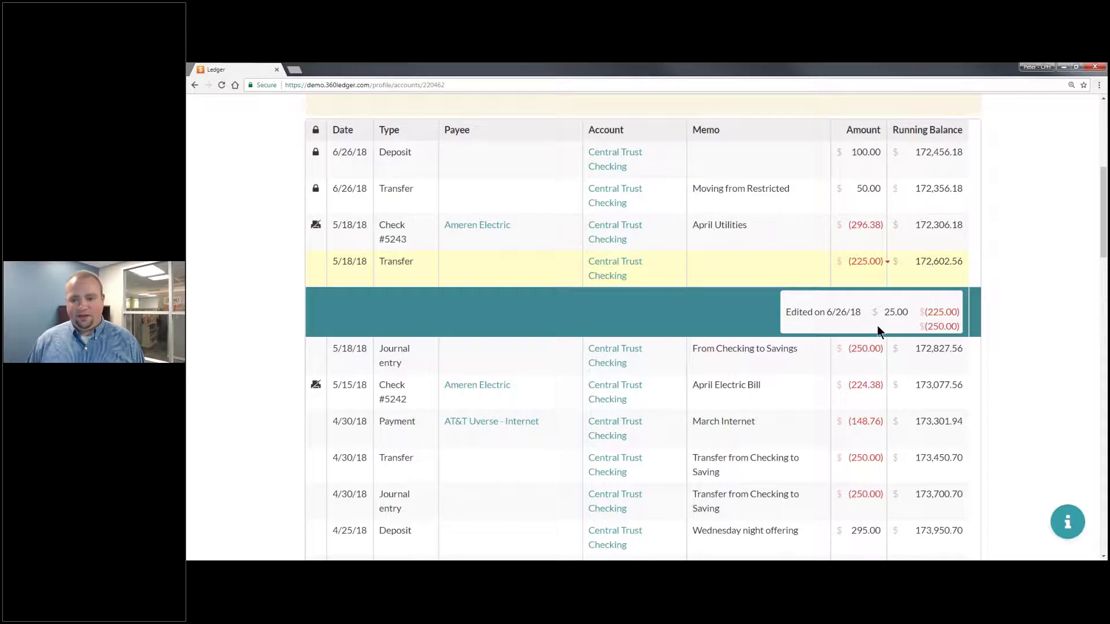
pyautogui.click(888, 263)
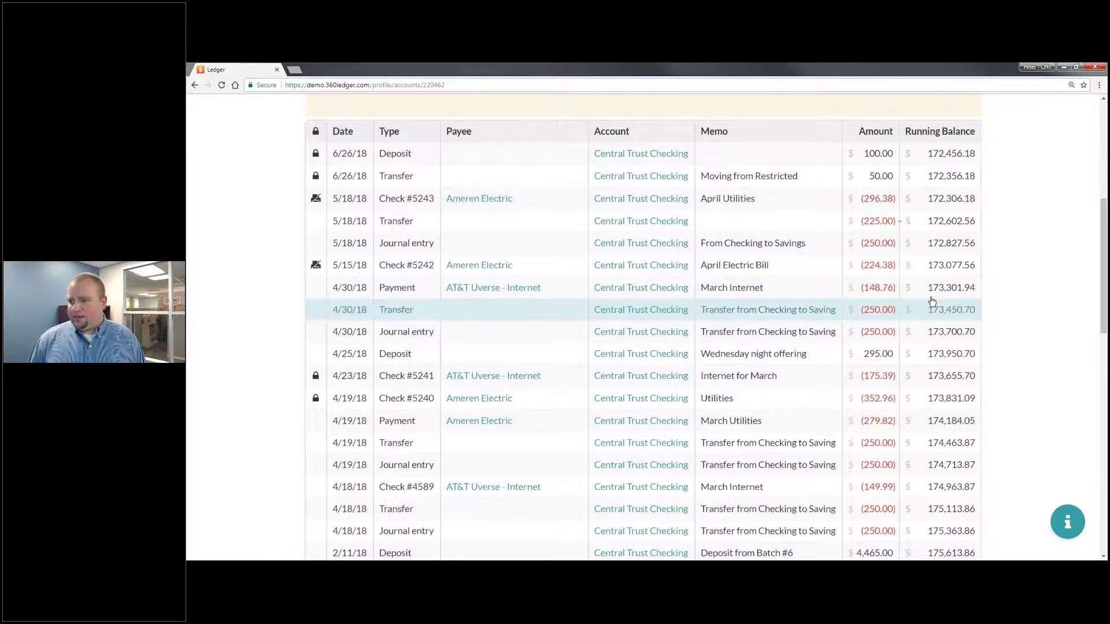
# Step: Open the Event Log, examine the journal entry created by the latest transaction revision, and close it
pyautogui.scroll(3, 956, 366)
pyautogui.scroll(2, 957, 366)
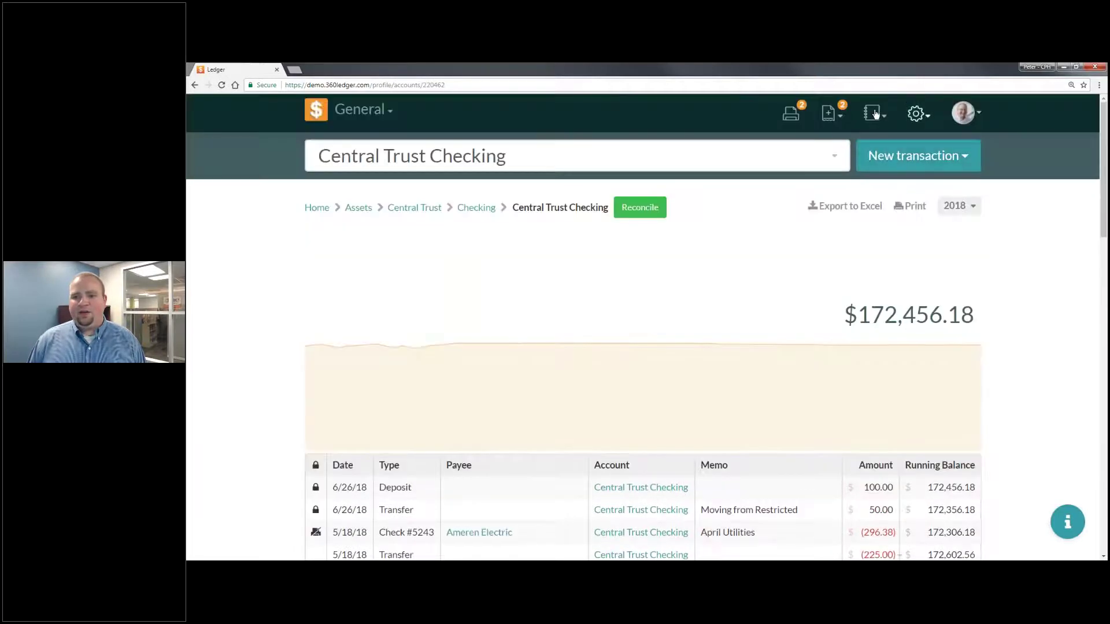
pyautogui.click(872, 116)
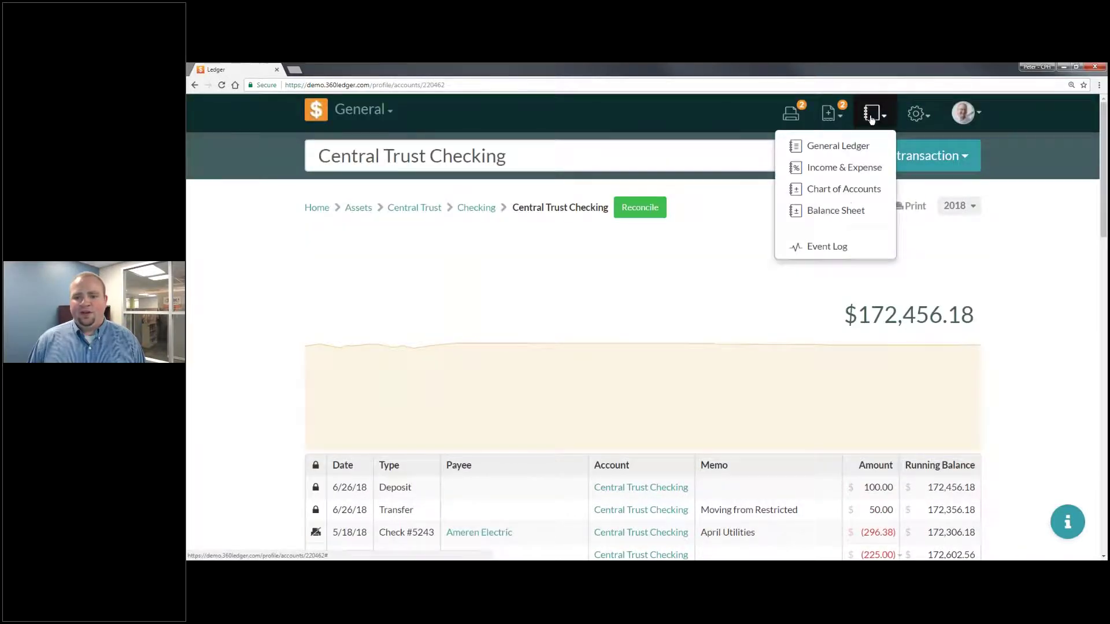
pyautogui.click(848, 248)
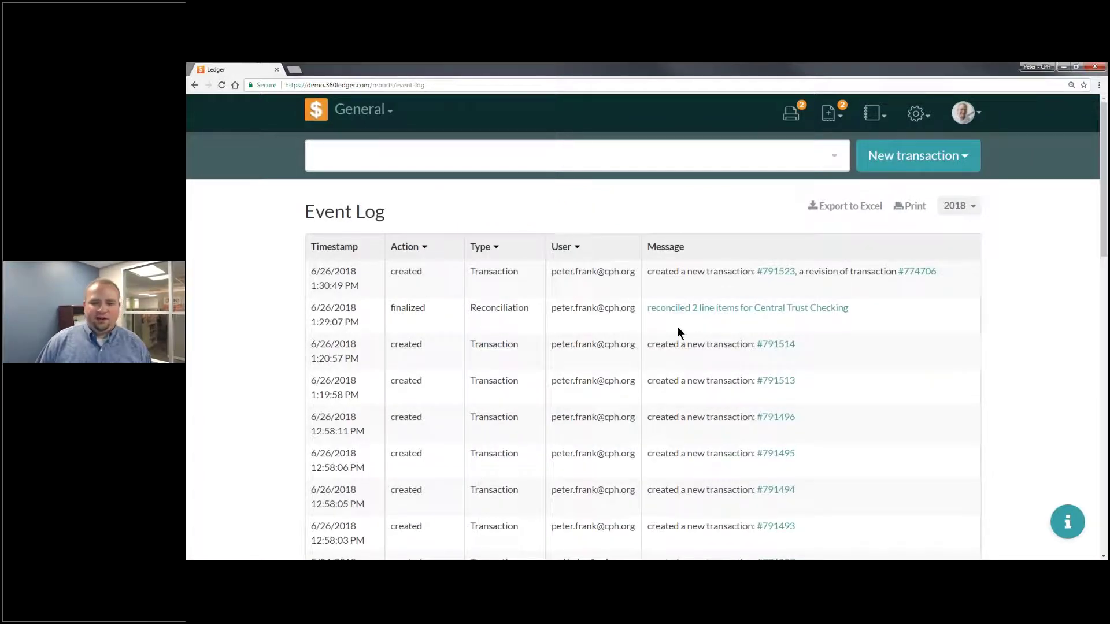
pyautogui.scroll(-1, 648, 278)
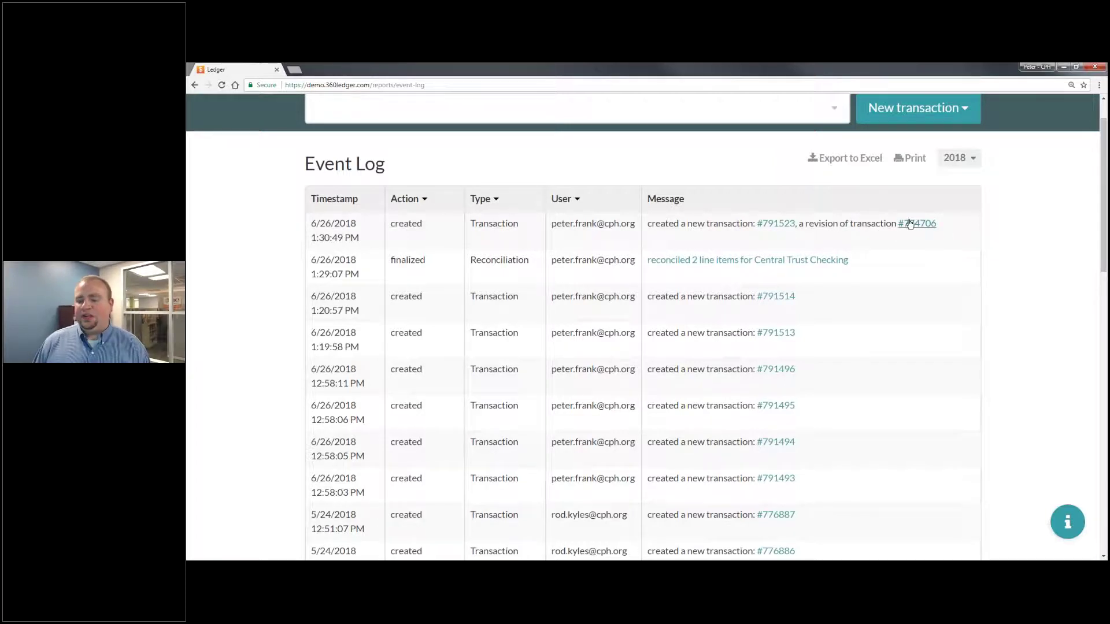
pyautogui.scroll(1, 902, 223)
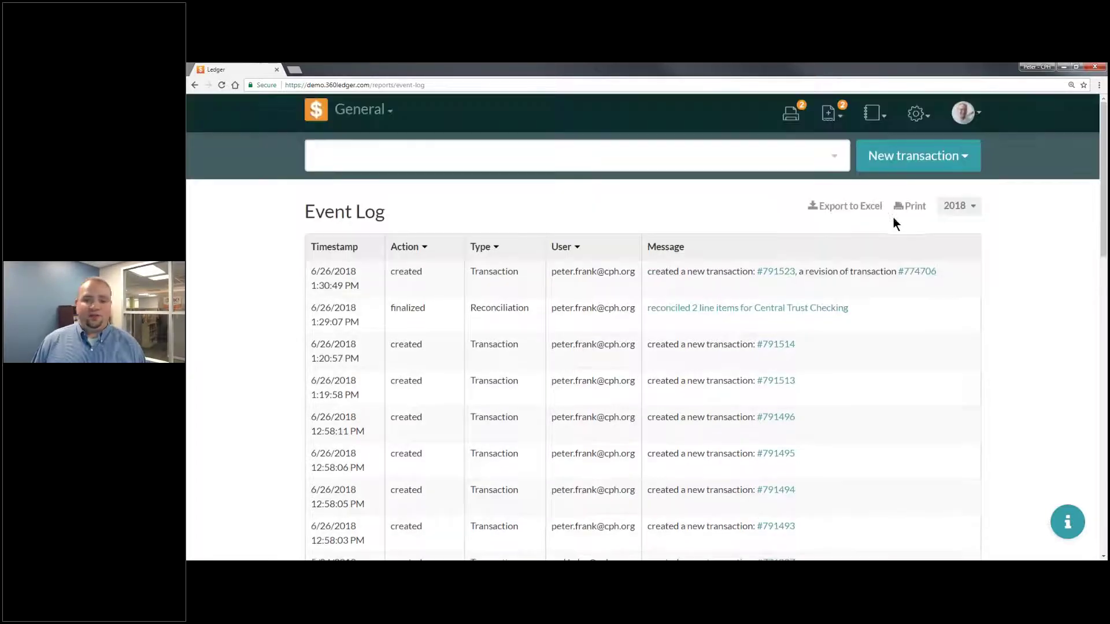
pyautogui.click(778, 275)
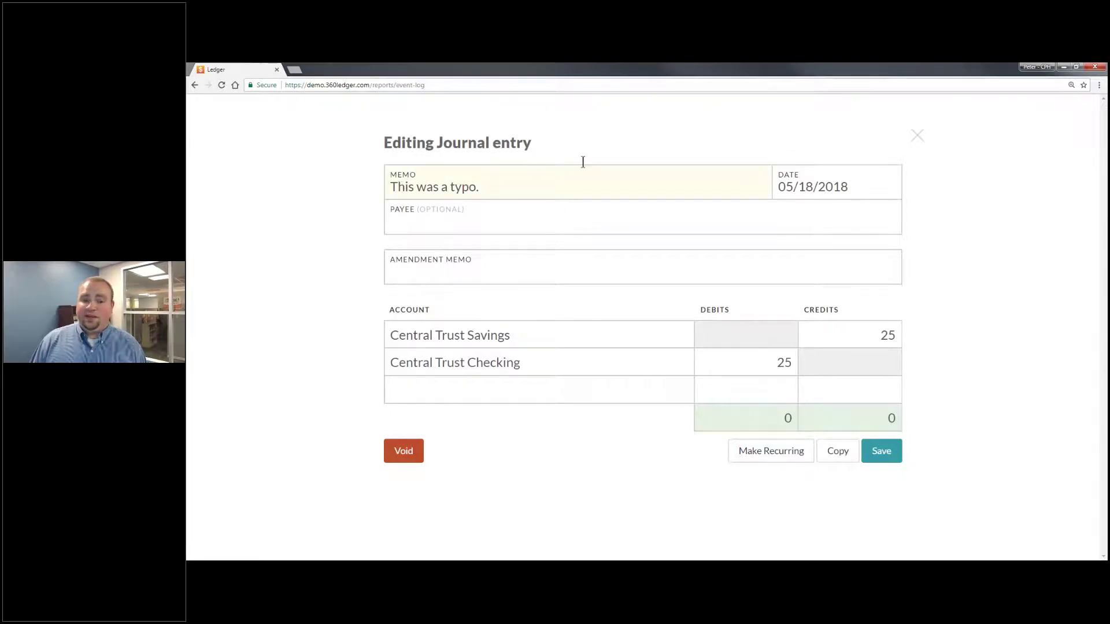
pyautogui.click(913, 136)
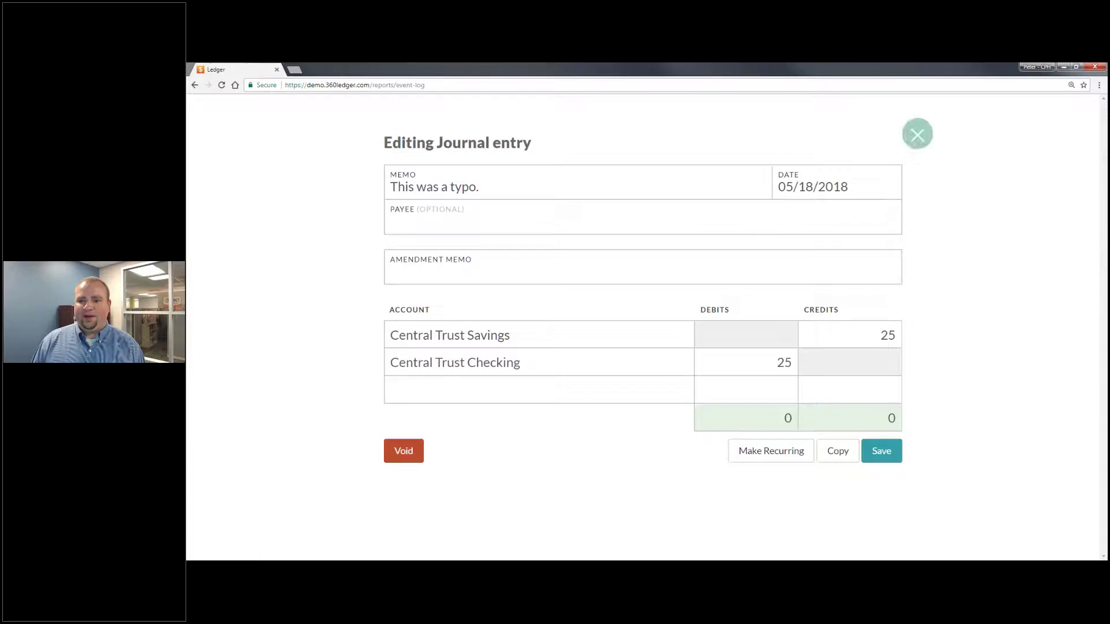
# Step: Return to the home page, then review the print queue and the list of pending transactions
pyautogui.click(316, 118)
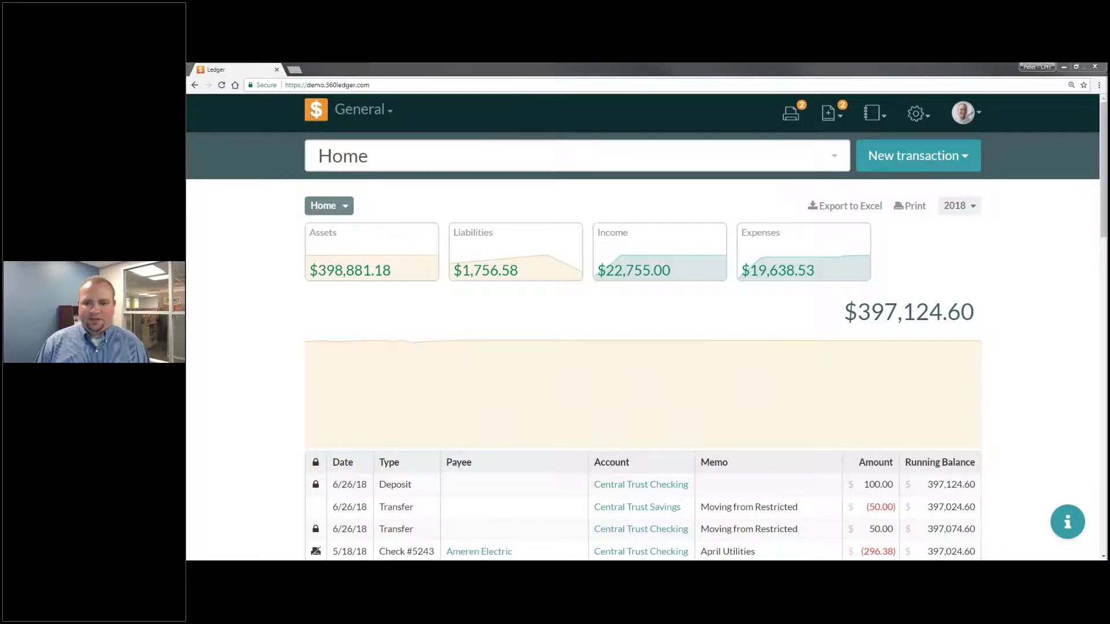
pyautogui.click(791, 116)
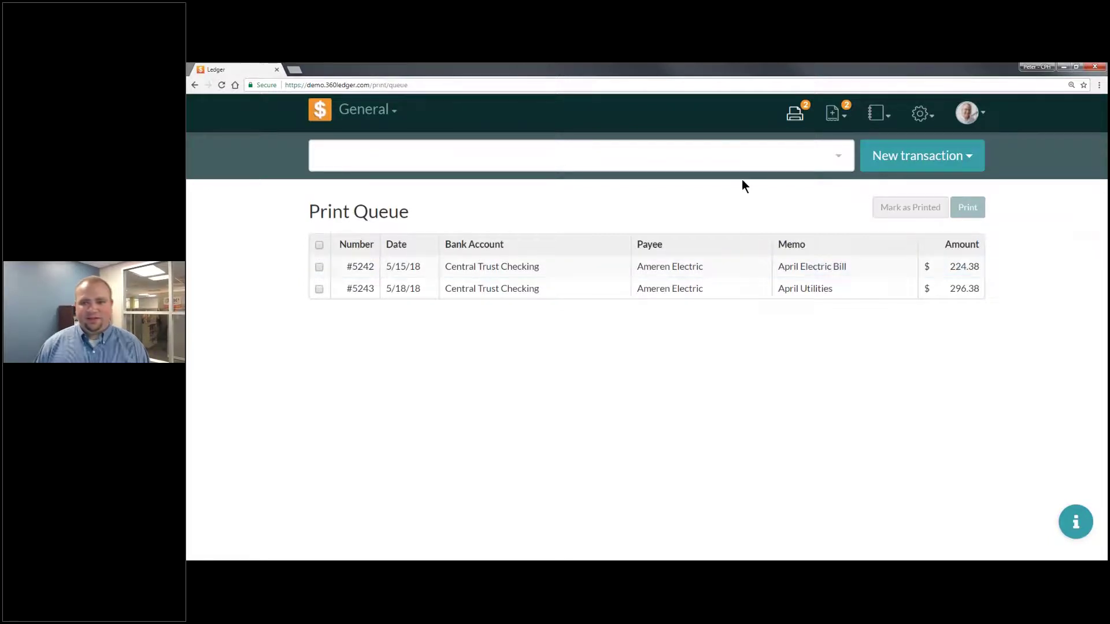
pyautogui.click(845, 119)
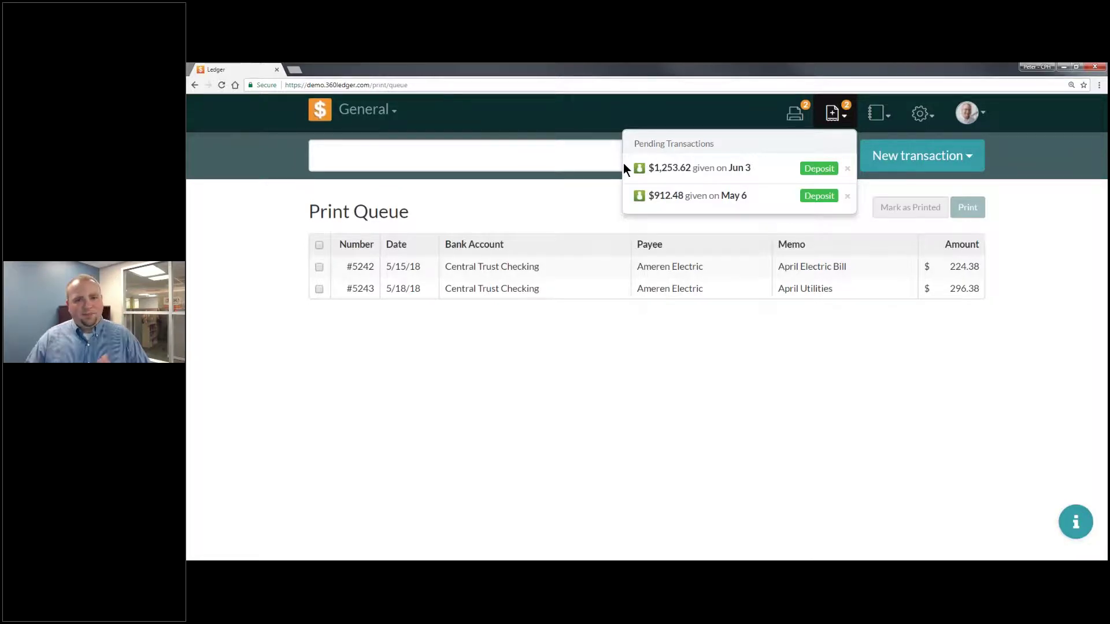
pyautogui.click(1027, 212)
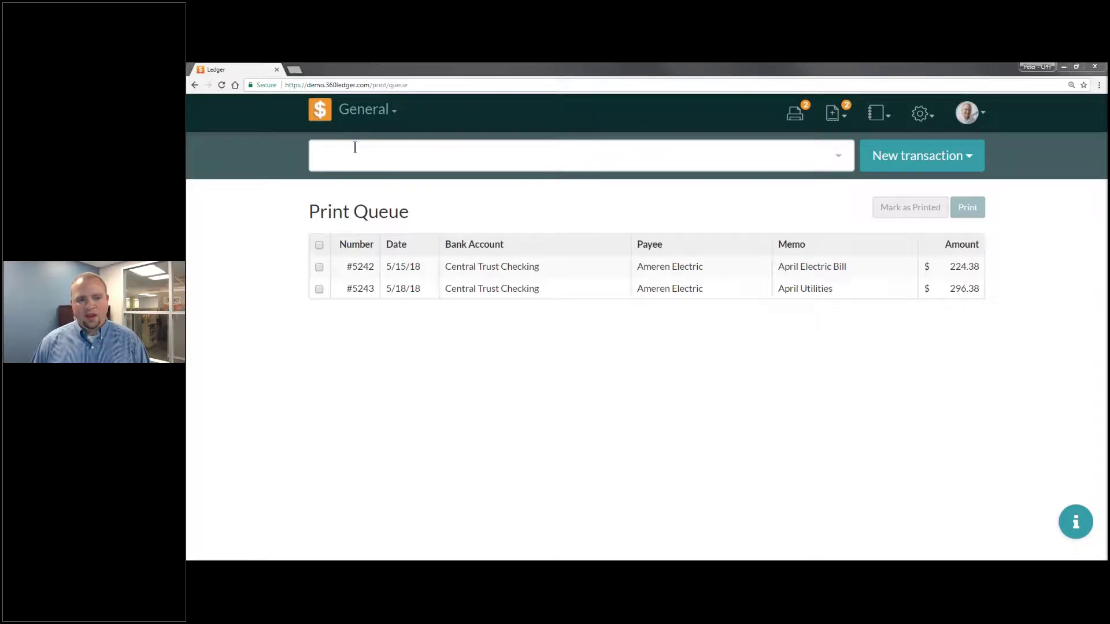
# Step: From the home overview, drill down through Income, Offerings and Funds to the General Fund account
pyautogui.click(320, 110)
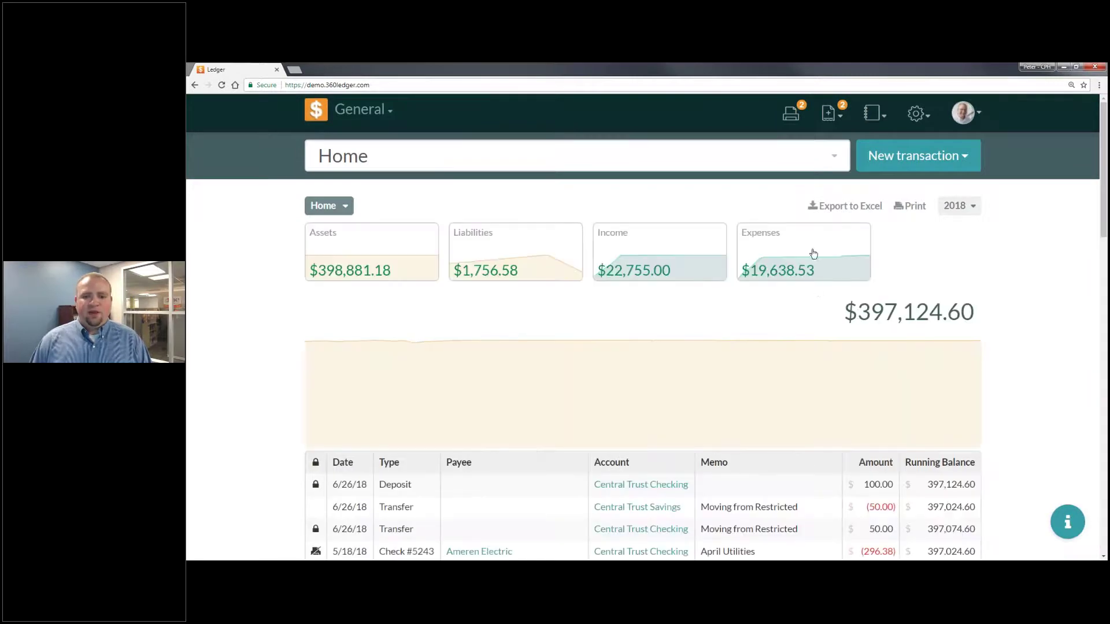
pyautogui.click(648, 268)
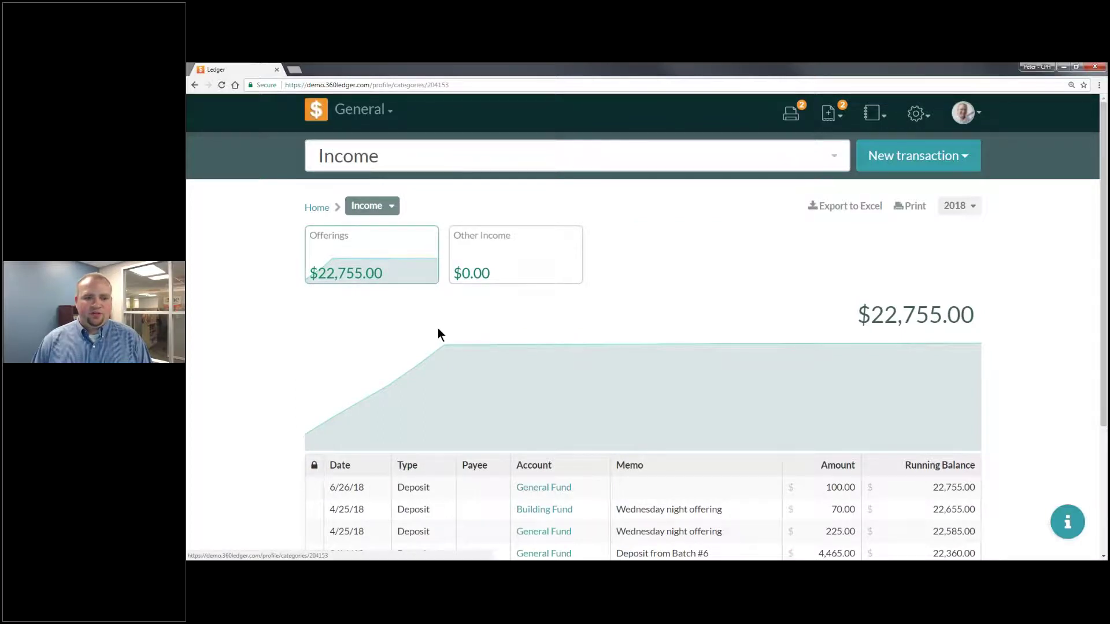
pyautogui.click(392, 272)
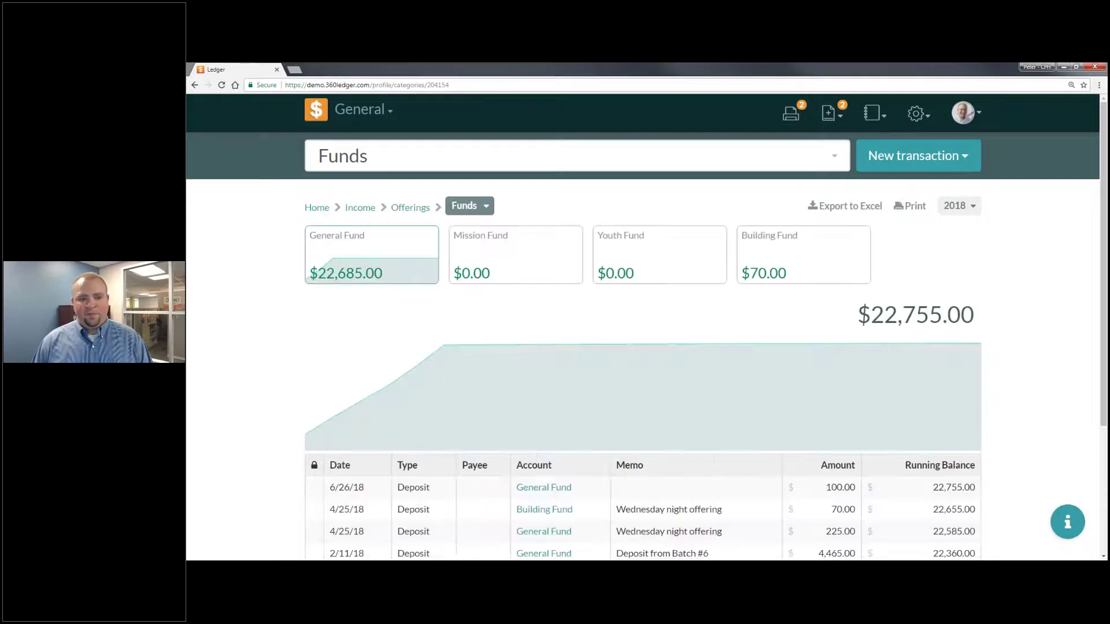
pyautogui.click(372, 258)
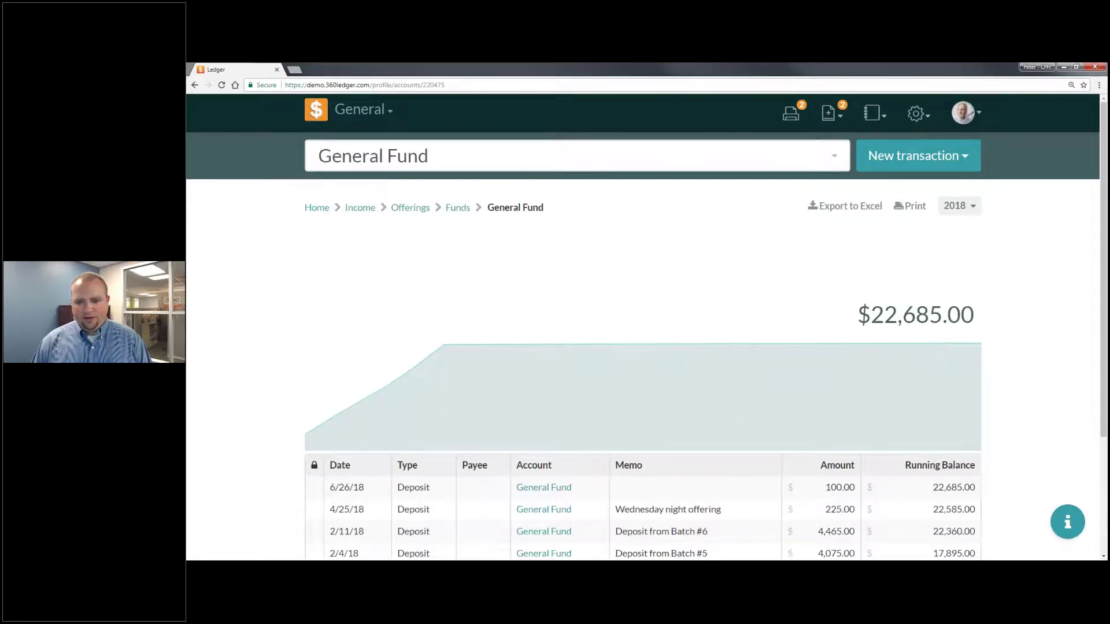
# Step: View the General Fund transactions for Q1 2018 and June 2018, then restore the full 2018 range and review the deposits
pyautogui.click(957, 209)
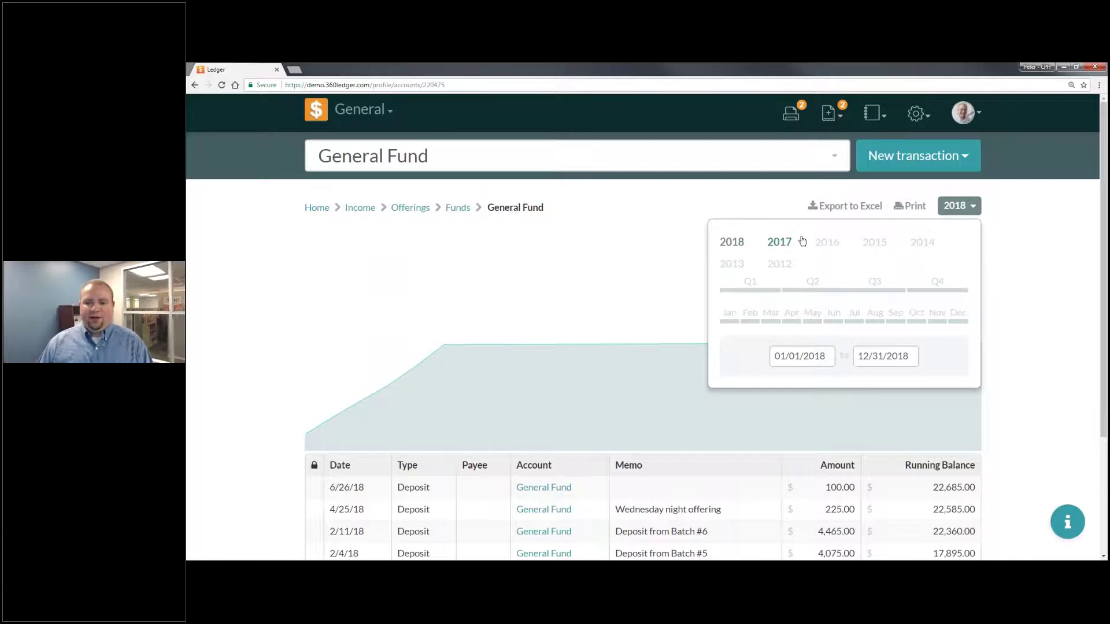
pyautogui.click(801, 356)
pyautogui.click(733, 243)
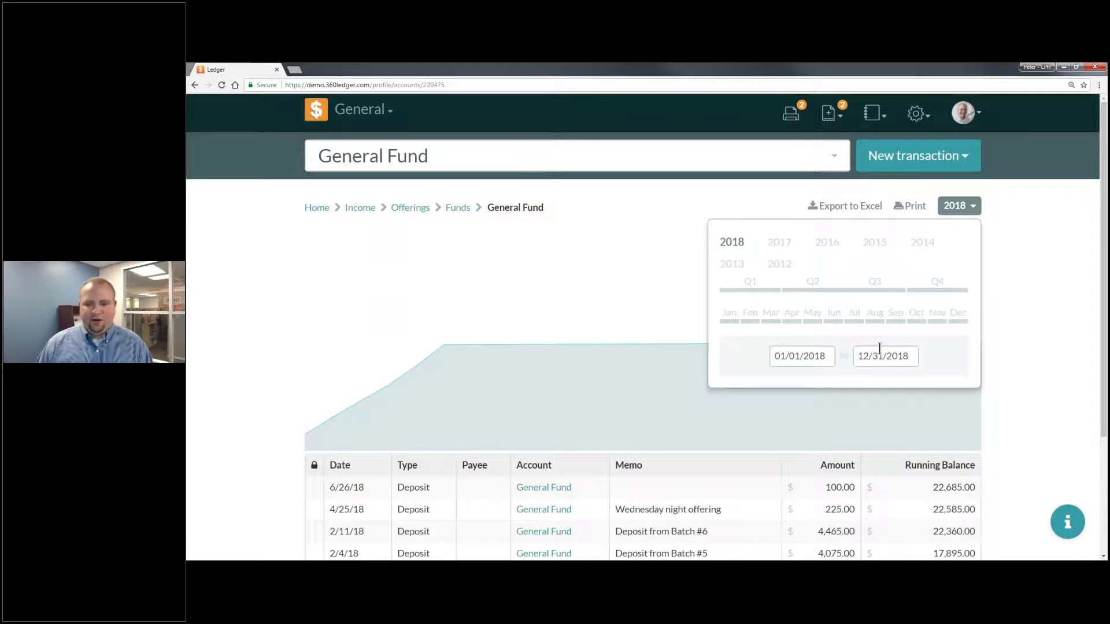
pyautogui.click(750, 284)
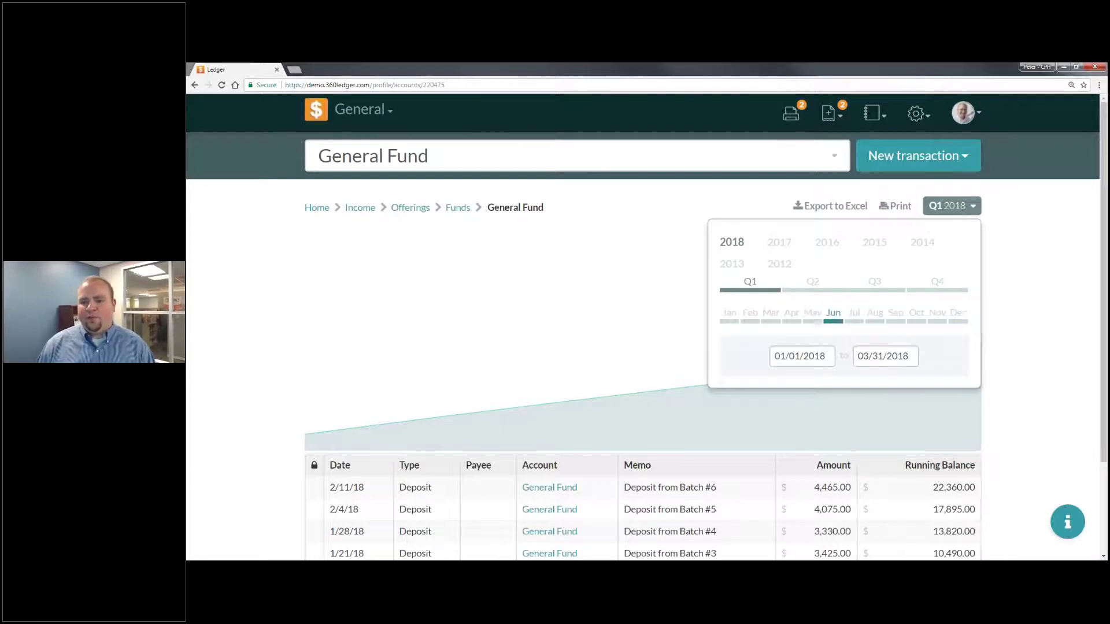
pyautogui.click(833, 316)
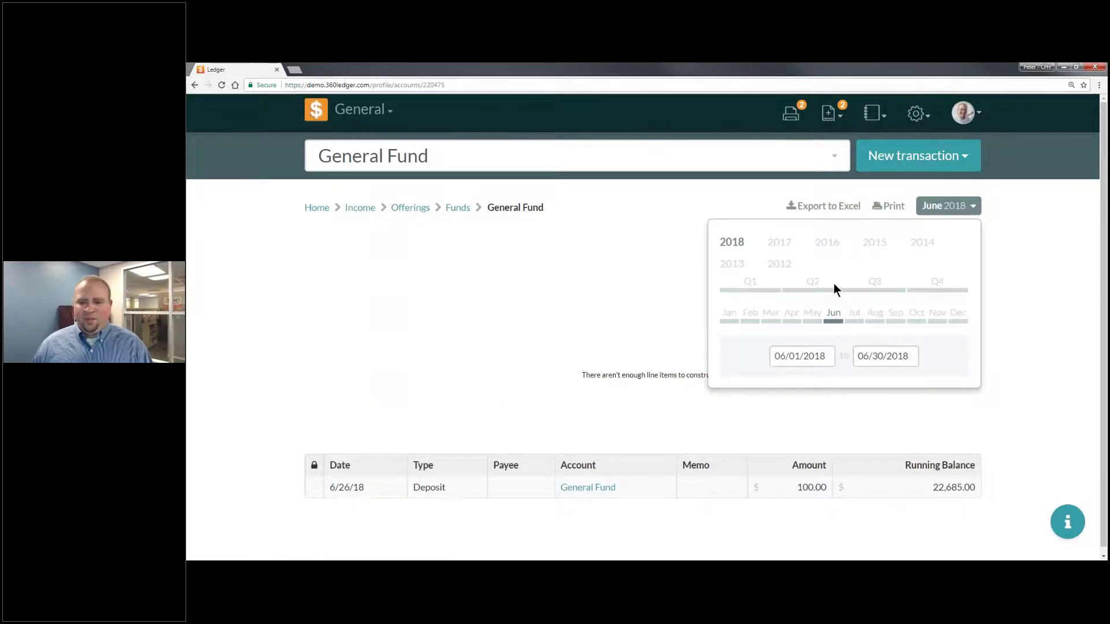
pyautogui.click(745, 246)
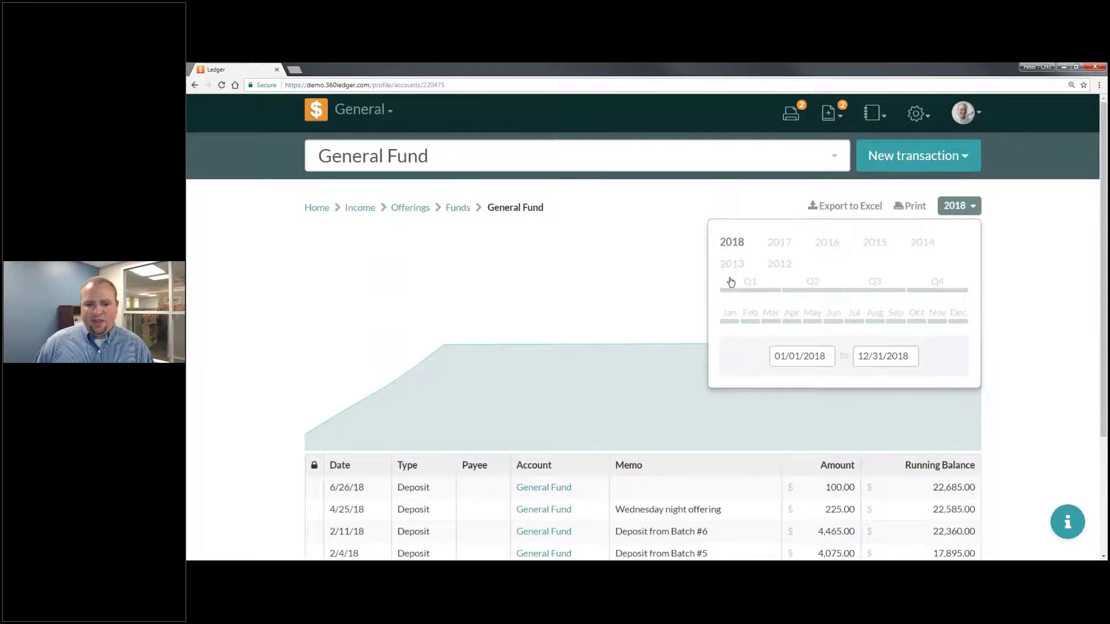
pyautogui.scroll(-3, 731, 282)
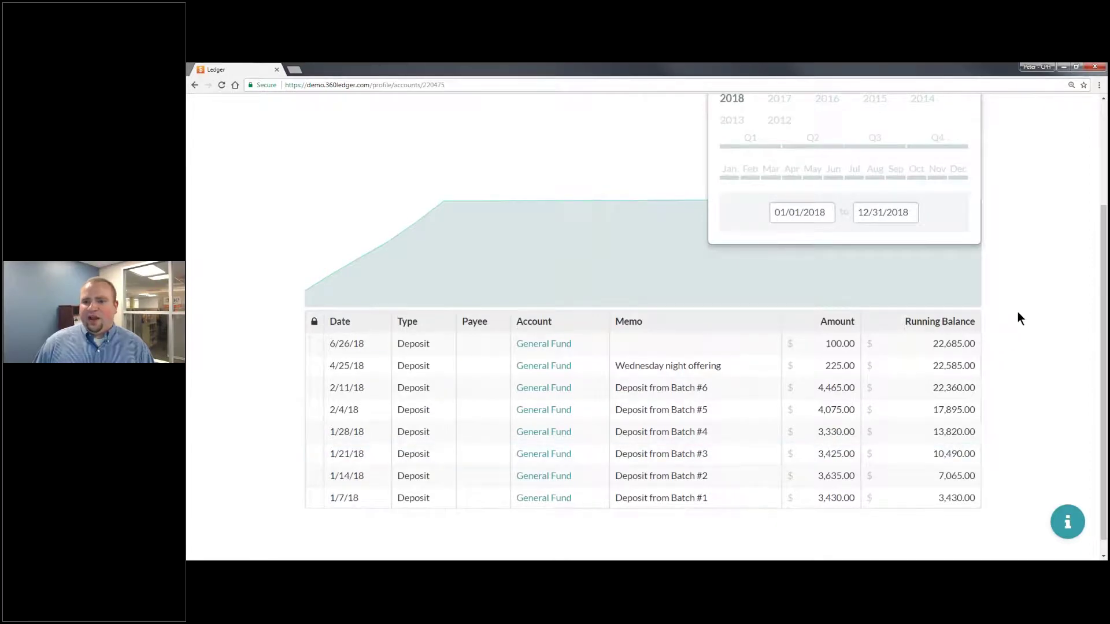
pyautogui.scroll(3, 1018, 311)
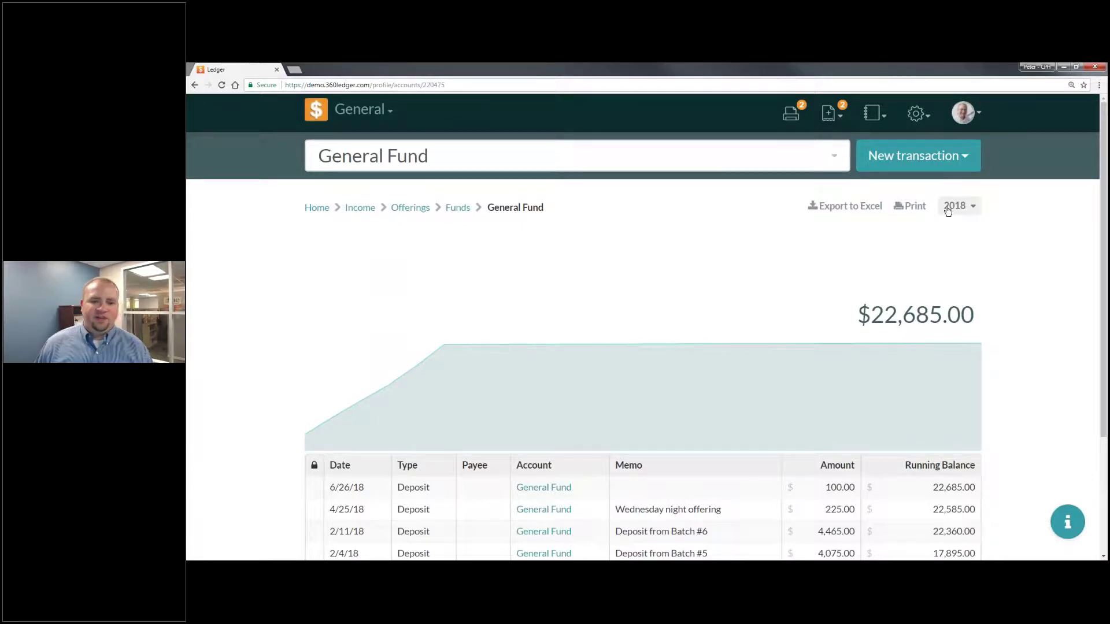
# Step: Search for "Vaca" in the account search and open the Vacation Bible School account to examine its transaction history
pyautogui.click(454, 153)
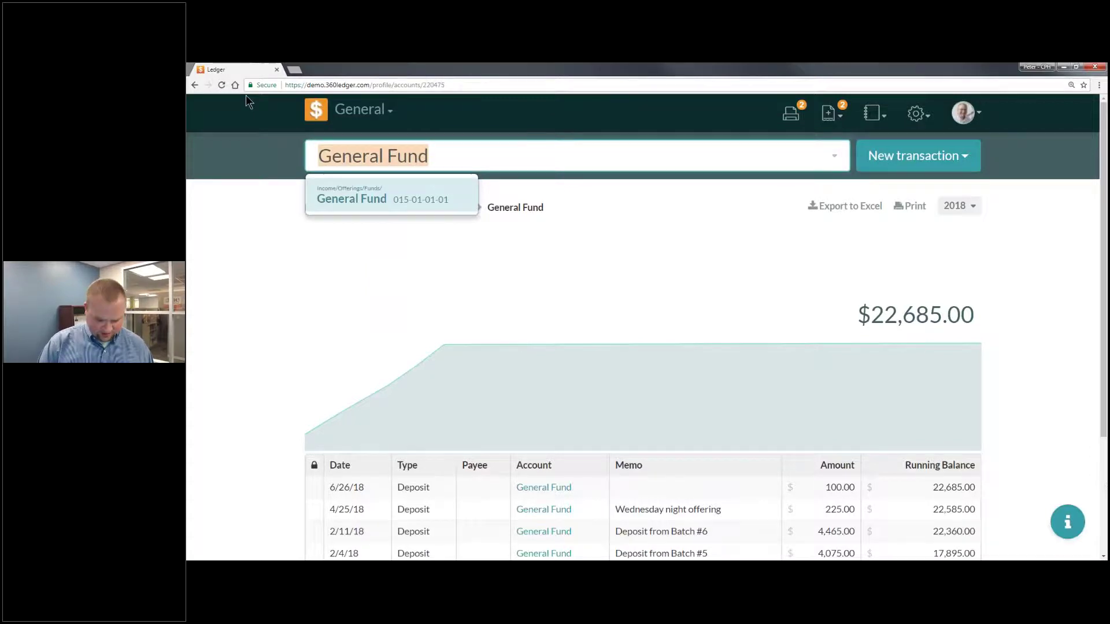
pyautogui.press('BackSpace')
pyautogui.write('Vaca')
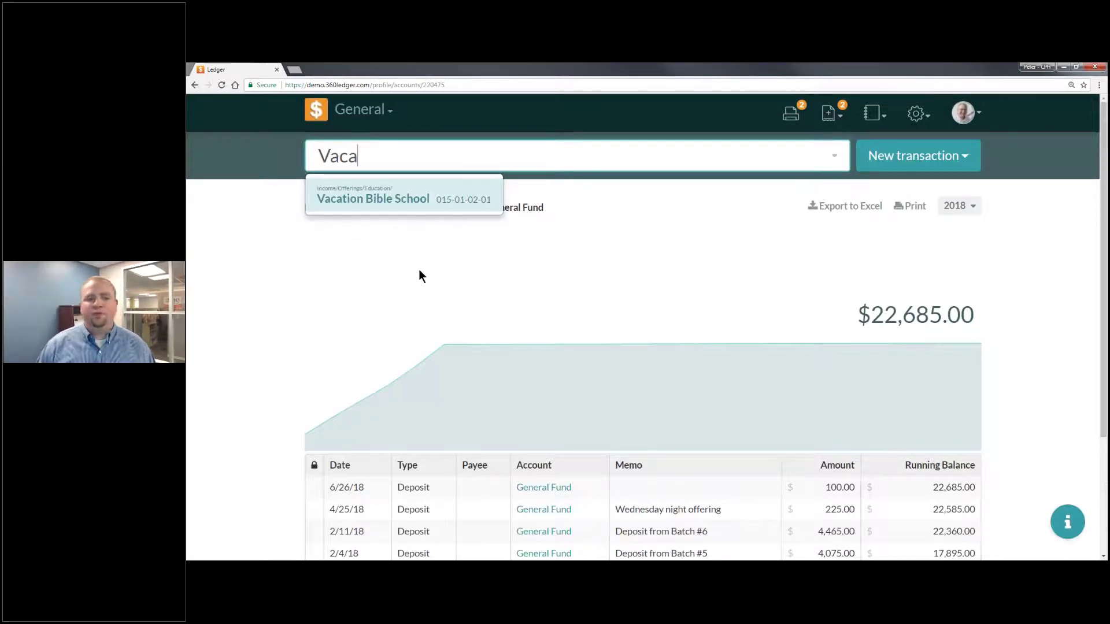
pyautogui.click(410, 201)
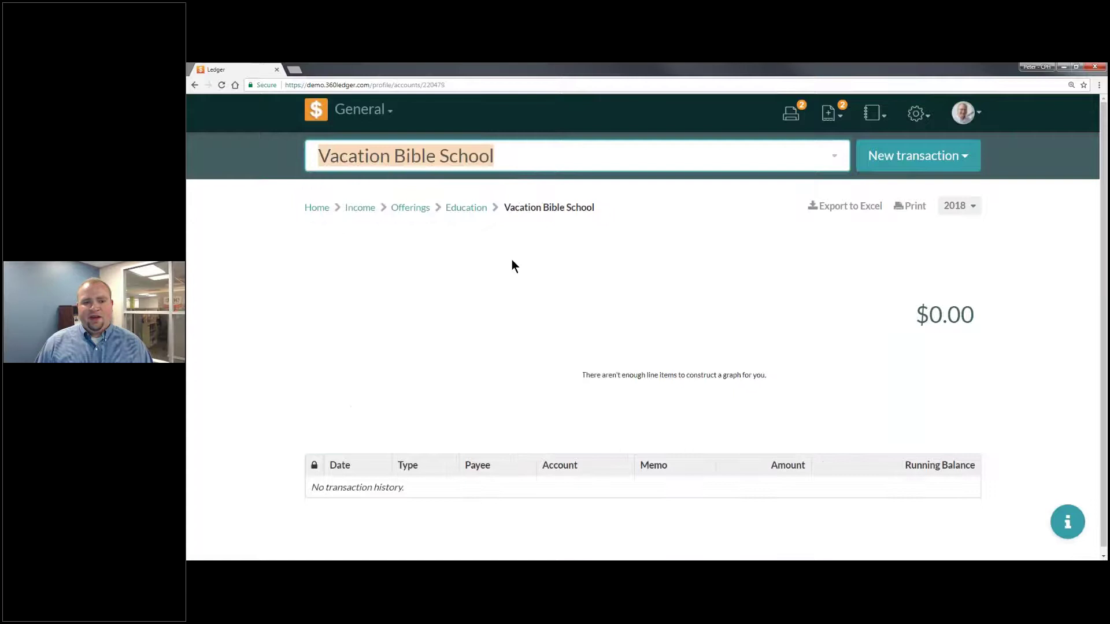
pyautogui.scroll(-2, 406, 316)
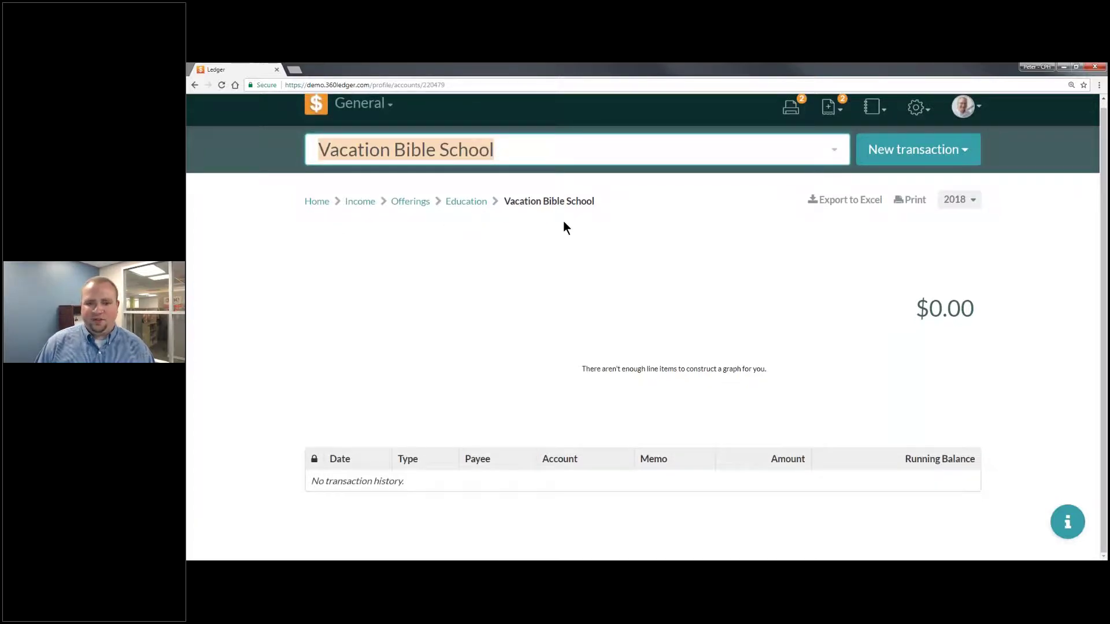
# Step: Return to the General Fund account, preview its 2018 transactions for printing, and close the preview without printing
pyautogui.click(195, 85)
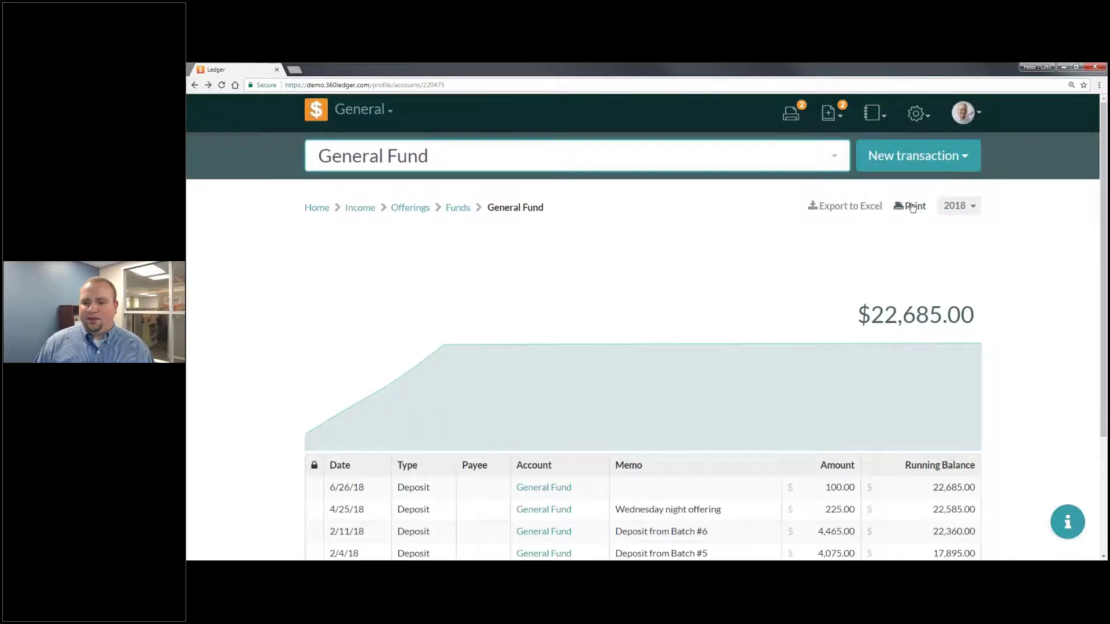
pyautogui.click(912, 207)
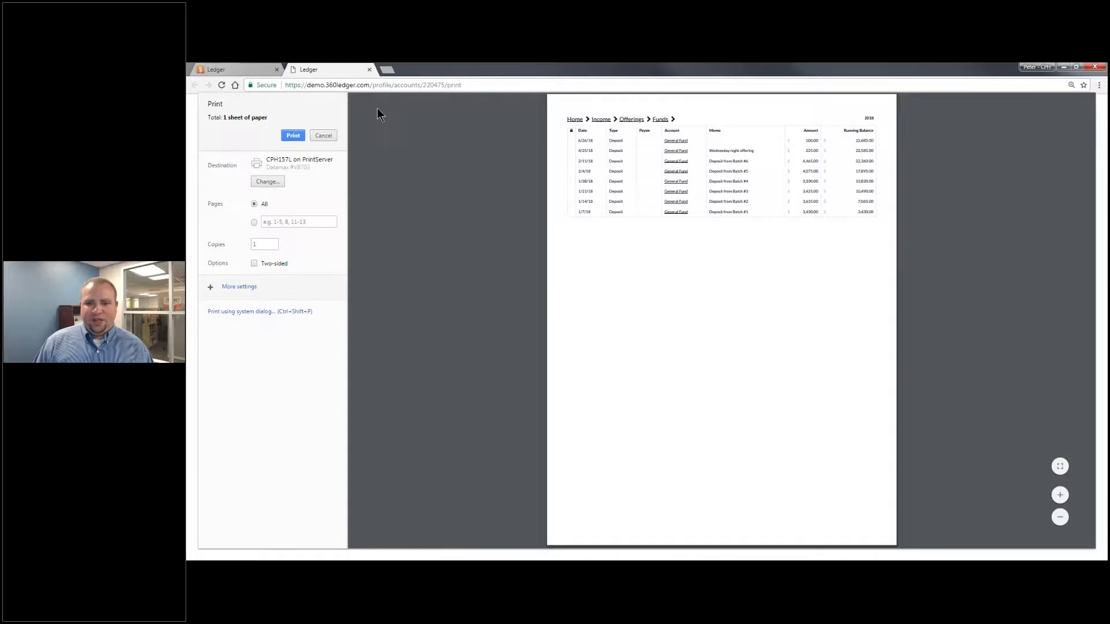
pyautogui.click(370, 70)
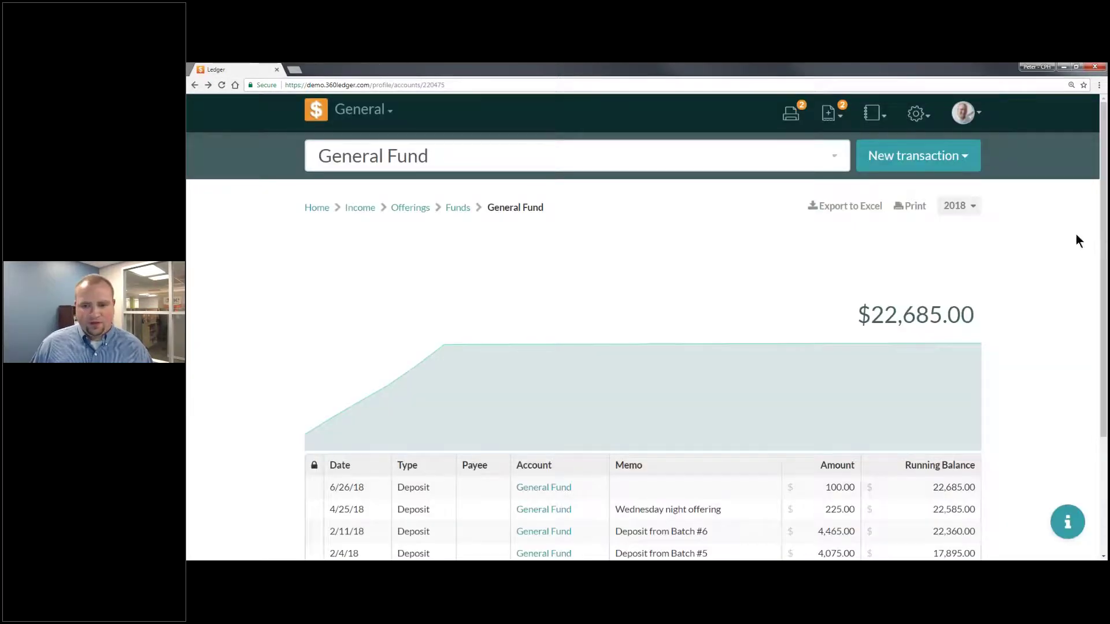
# Step: Export the General Fund transactions to Excel, open the exported workbook, enable editing, and close it
pyautogui.click(844, 209)
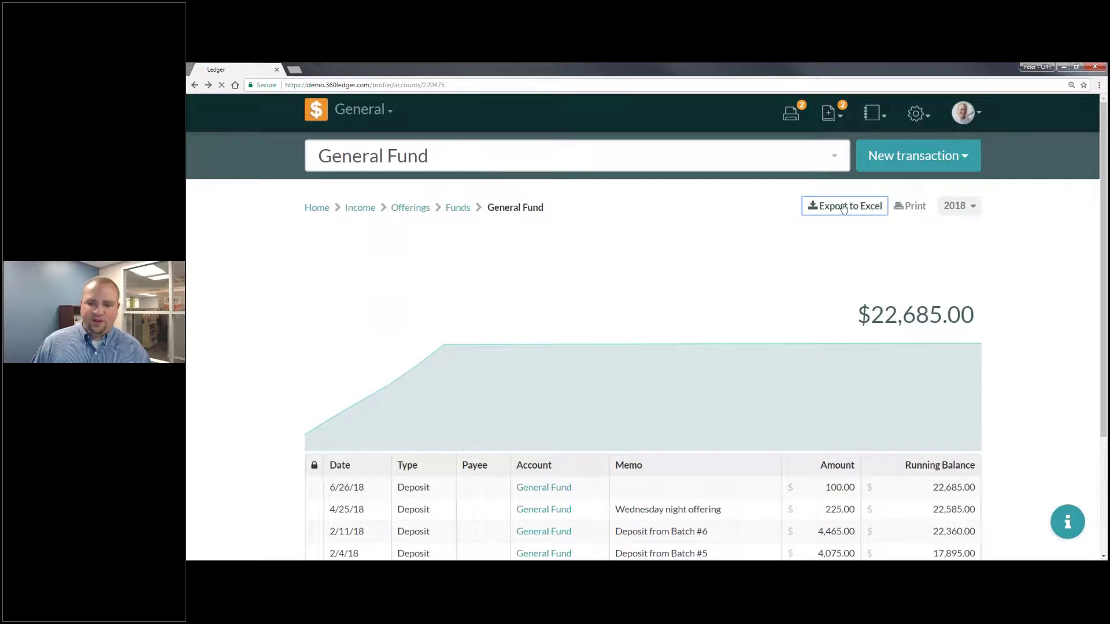
pyautogui.click(255, 549)
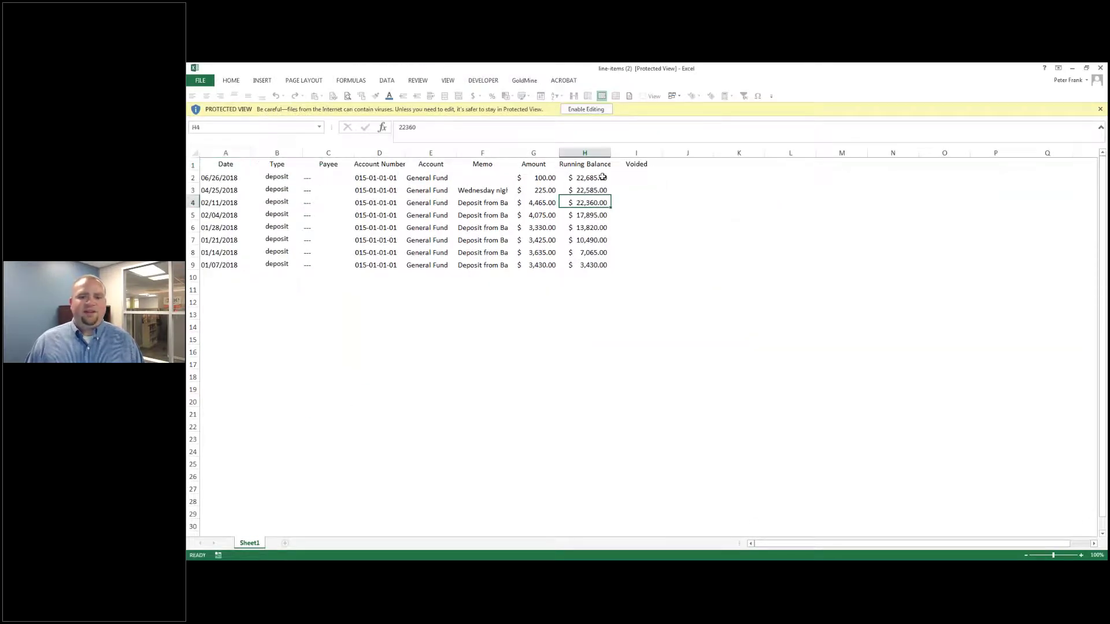
pyautogui.click(602, 109)
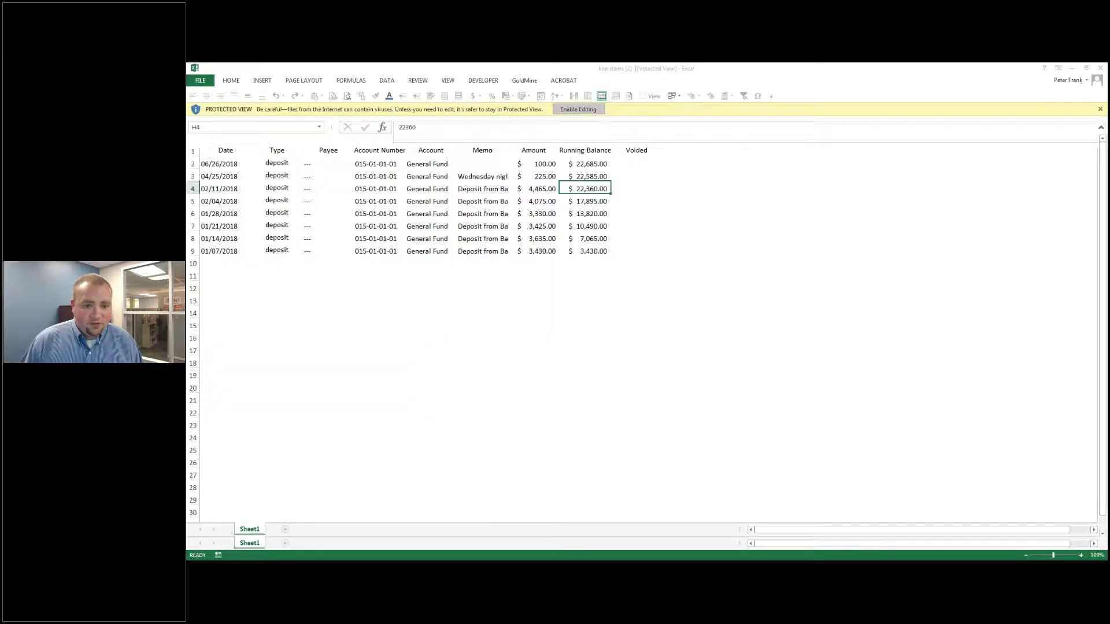
pyautogui.click(1101, 68)
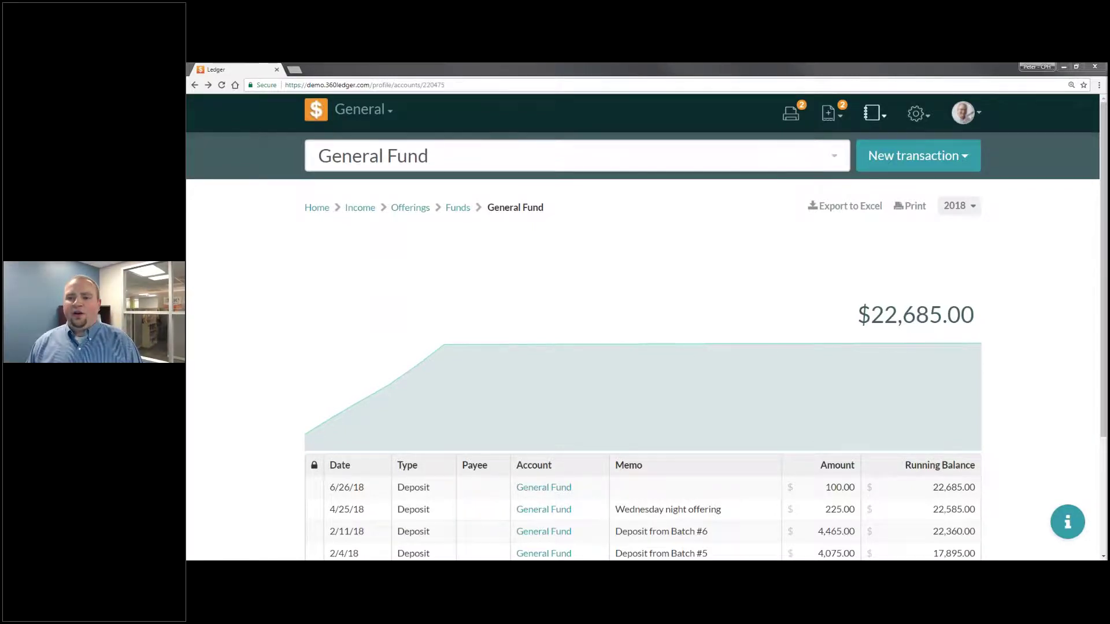
# Step: Open the General Ledger report, look over the transaction type filter, and limit the payees to Ameren Electric
pyautogui.click(876, 121)
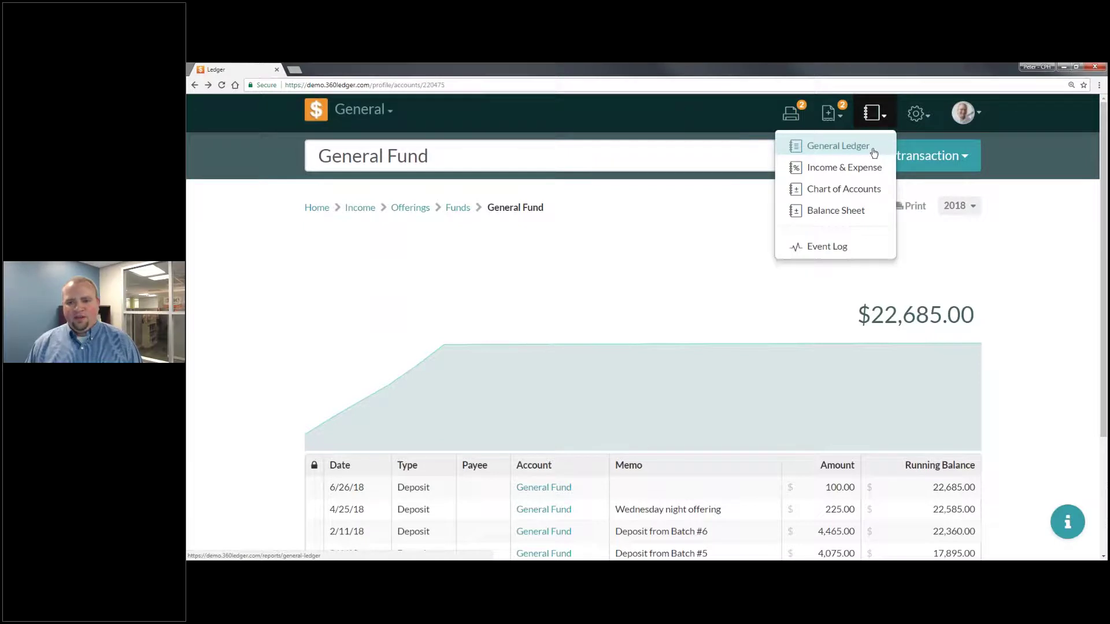
pyautogui.click(874, 155)
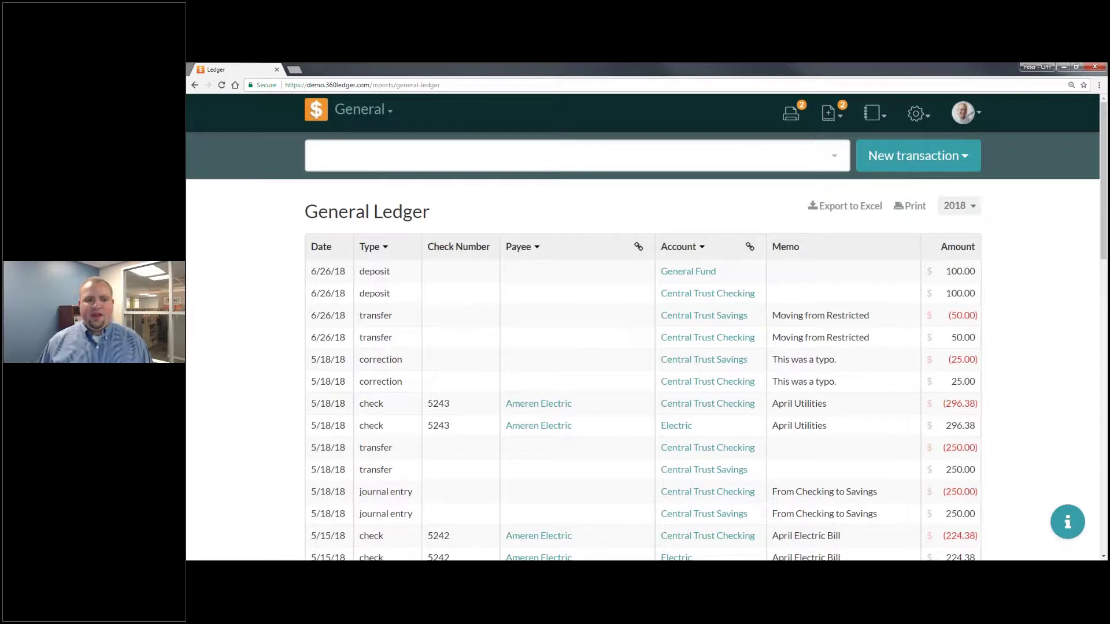
pyautogui.click(380, 248)
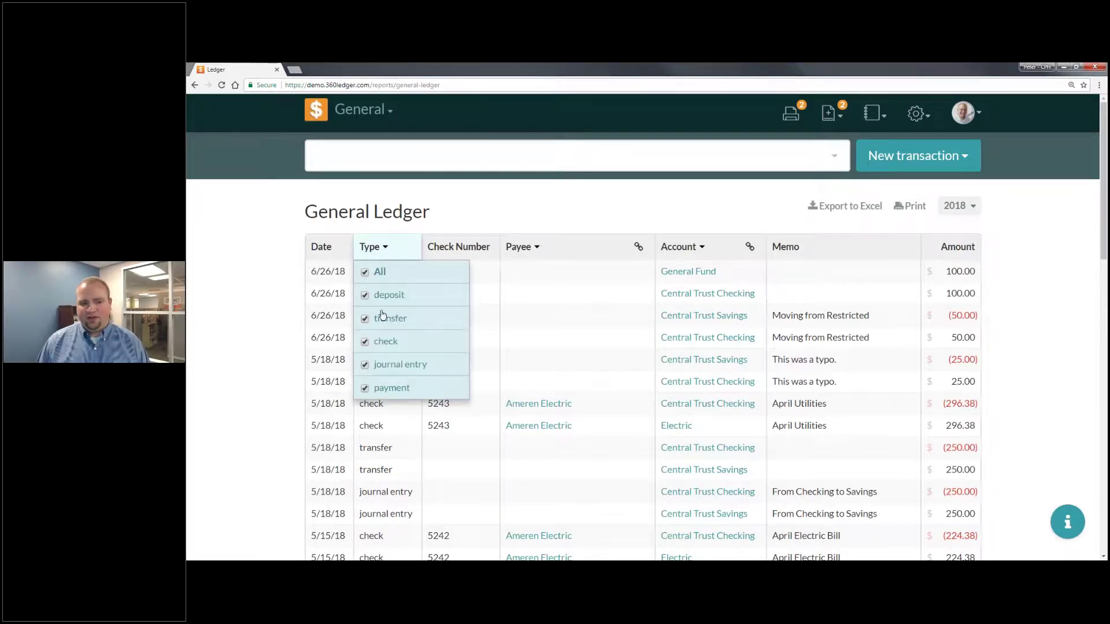
pyautogui.click(541, 254)
pyautogui.click(534, 273)
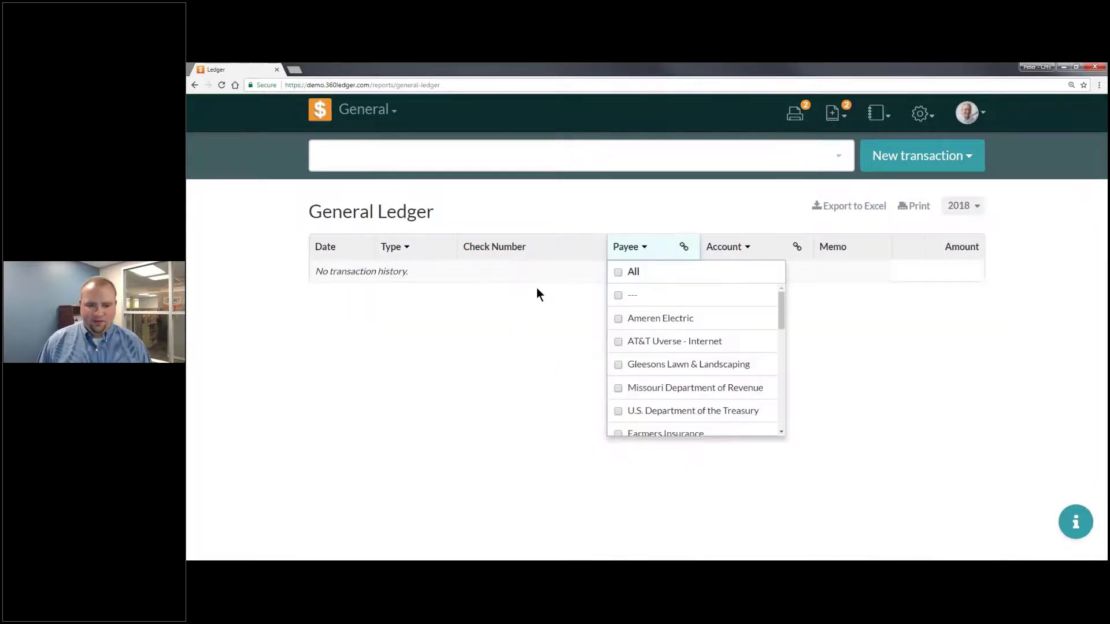
pyautogui.click(624, 322)
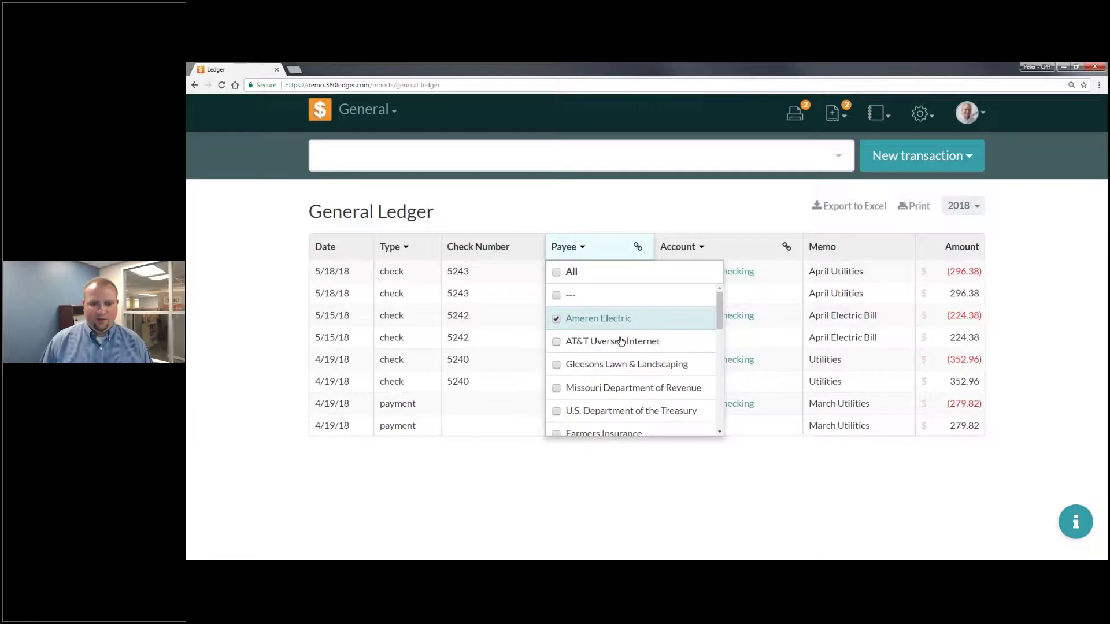
pyautogui.click(594, 472)
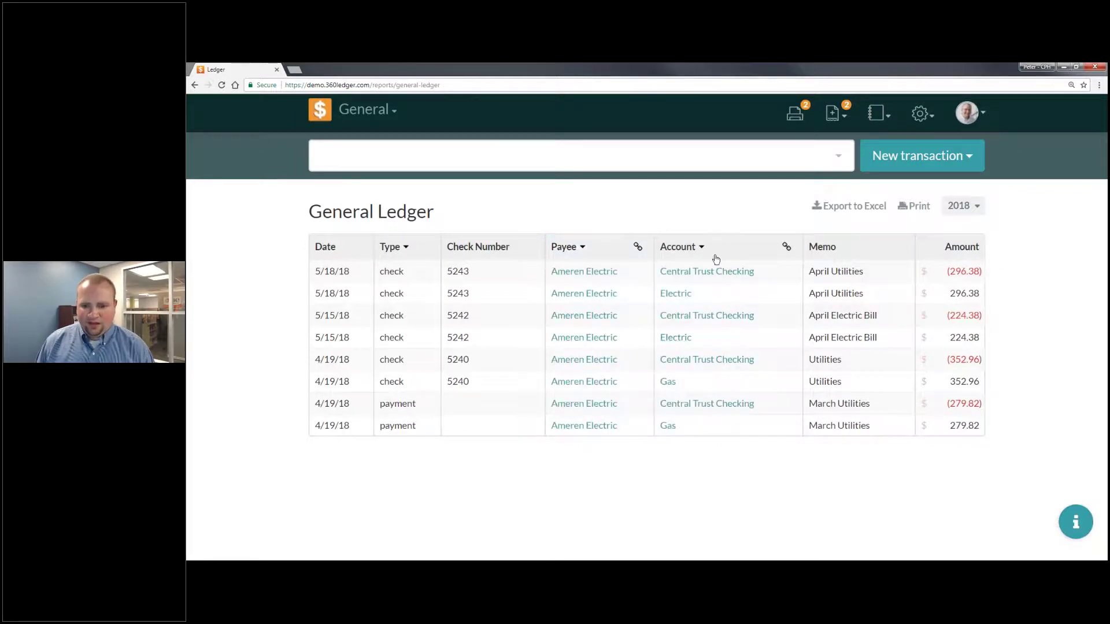
# Step: Restore all payees in the General Ledger report and limit the accounts to General Fund
pyautogui.click(581, 250)
pyautogui.click(571, 274)
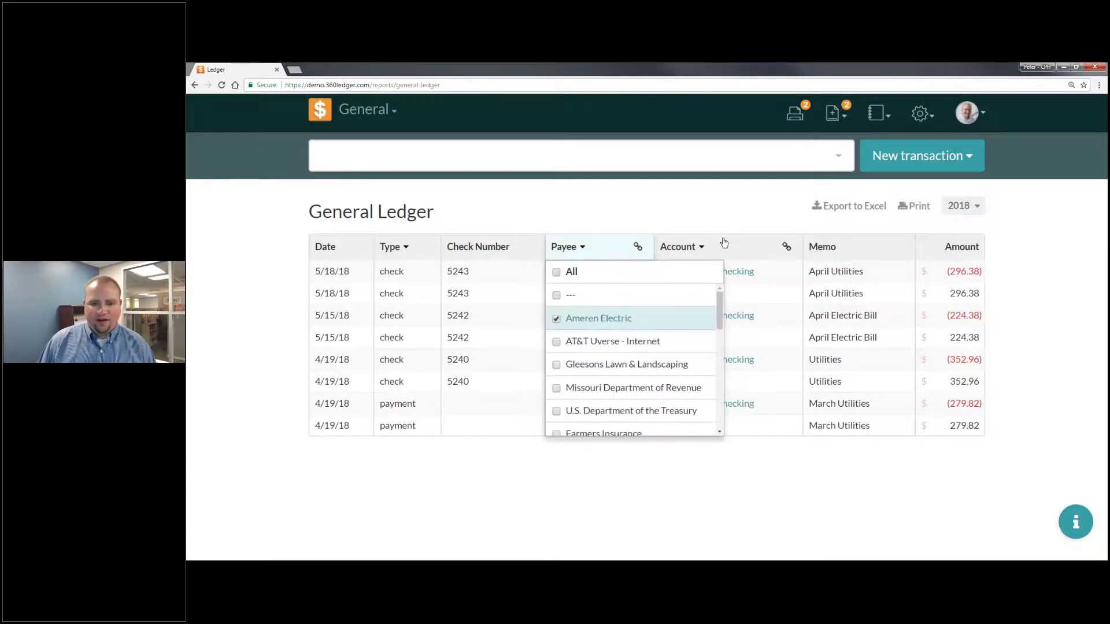
pyautogui.click(711, 244)
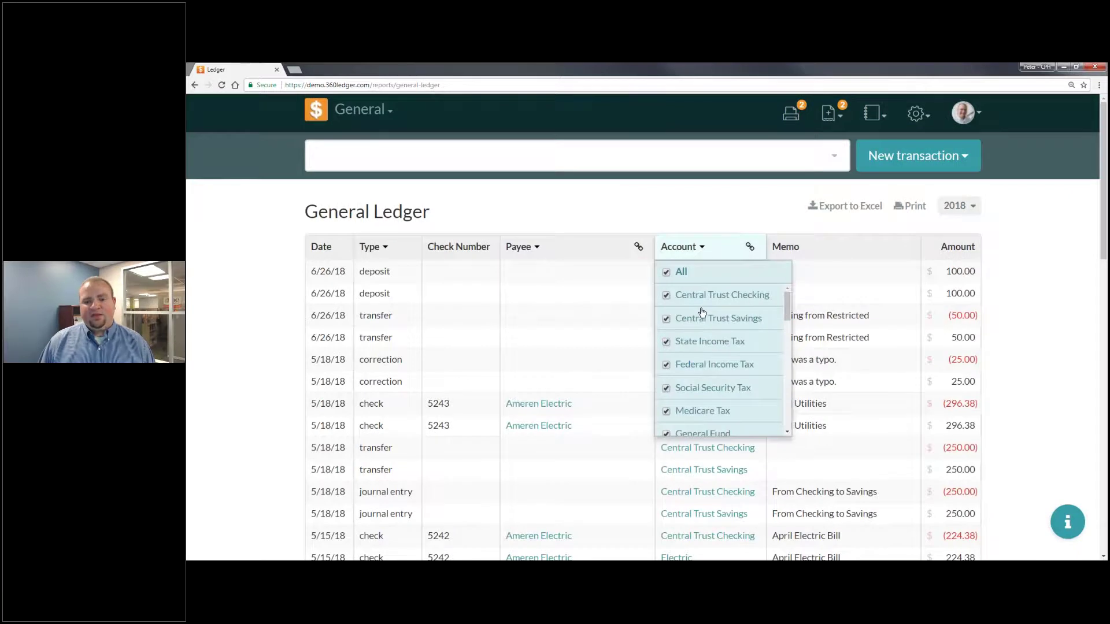
pyautogui.click(681, 274)
pyautogui.scroll(-2, 754, 356)
pyautogui.click(749, 339)
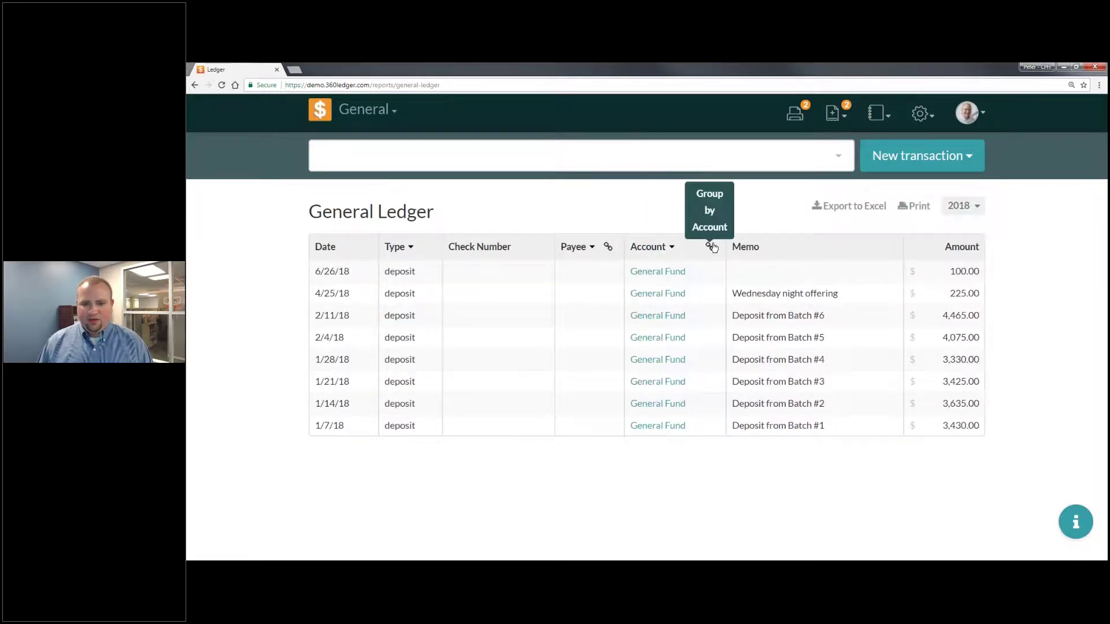
# Step: Include State Income Tax alongside General Fund in the General Ledger report and group the transactions by account
pyautogui.click(653, 249)
pyautogui.click(676, 343)
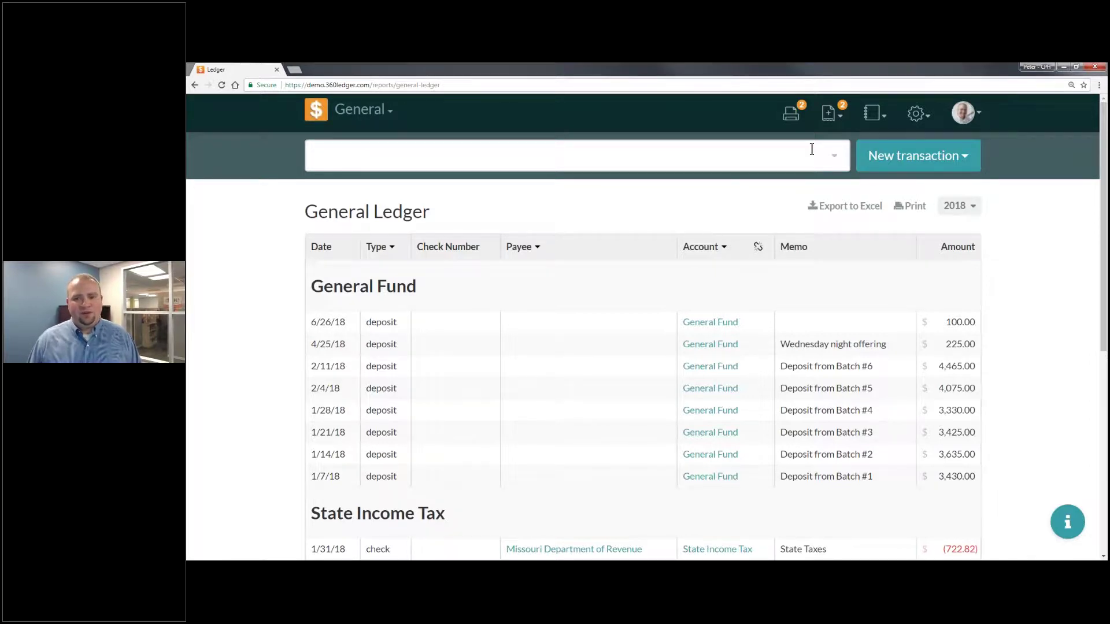
# Step: Open the Income & Expense report, collapse the Income and Expense sections to their totals, and expand Expense again
pyautogui.click(873, 113)
pyautogui.click(859, 169)
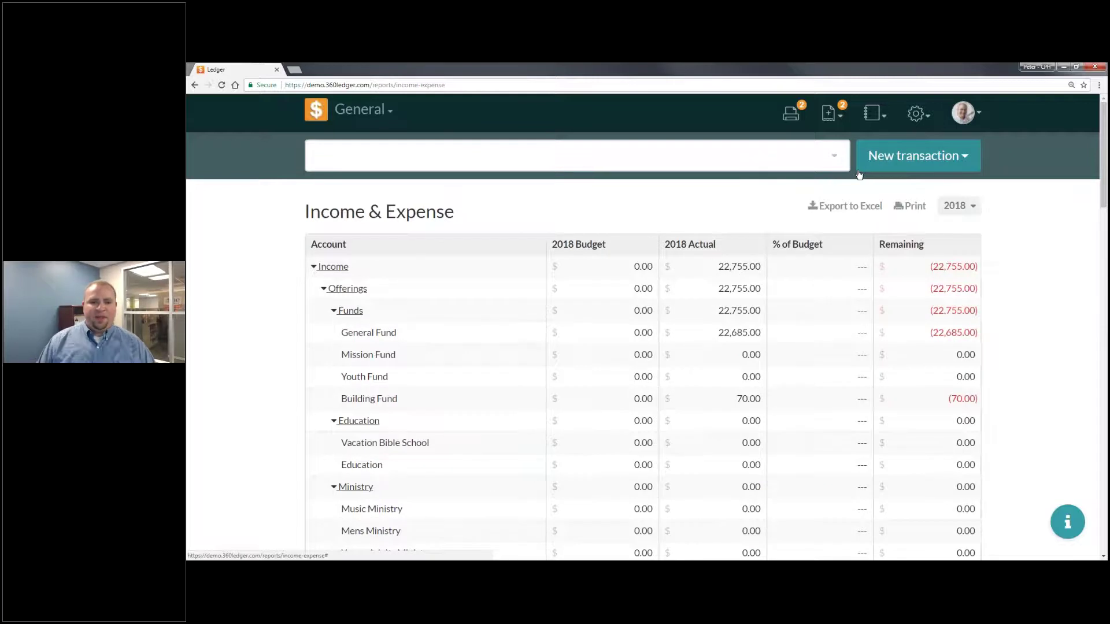
pyautogui.click(313, 266)
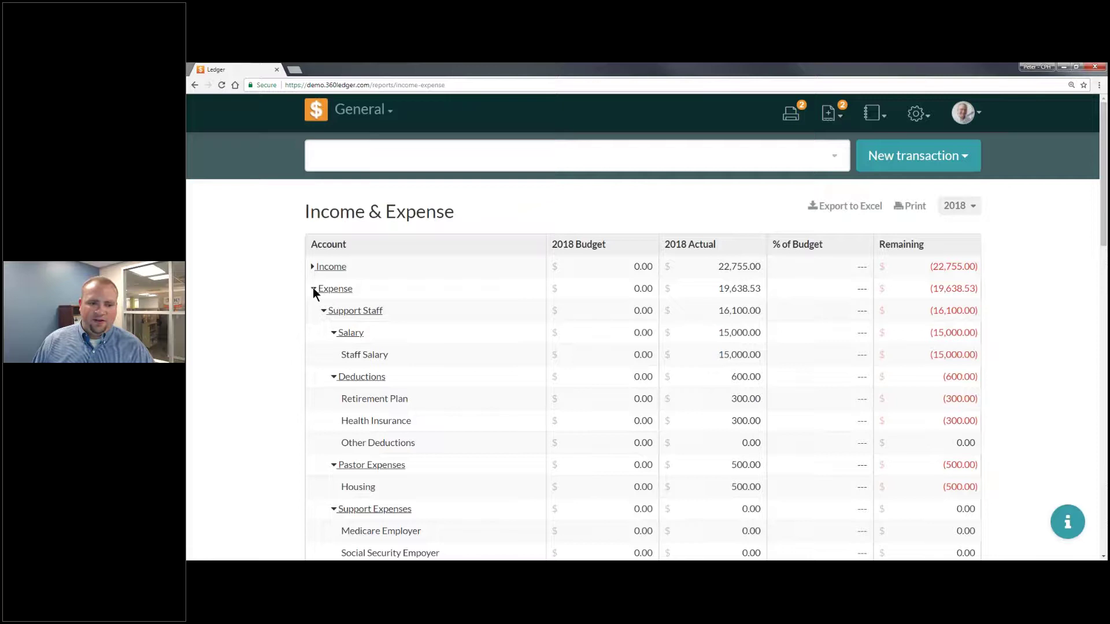
pyautogui.click(314, 289)
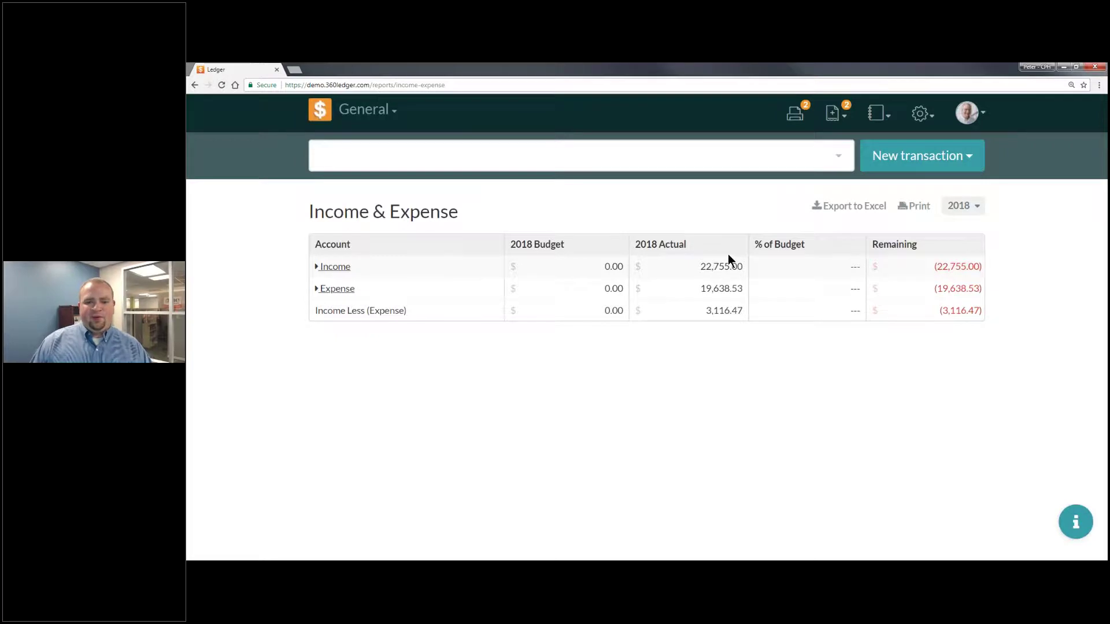
pyautogui.click(314, 289)
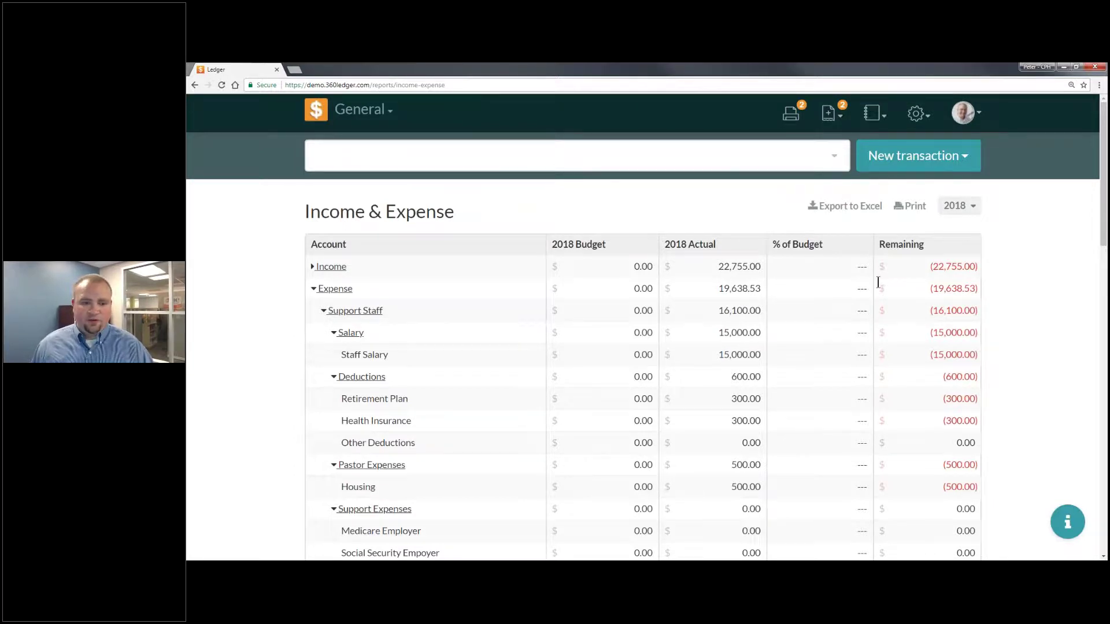
# Step: Open the Chart of Accounts report and look over its reporting period options without changing the year
pyautogui.click(875, 113)
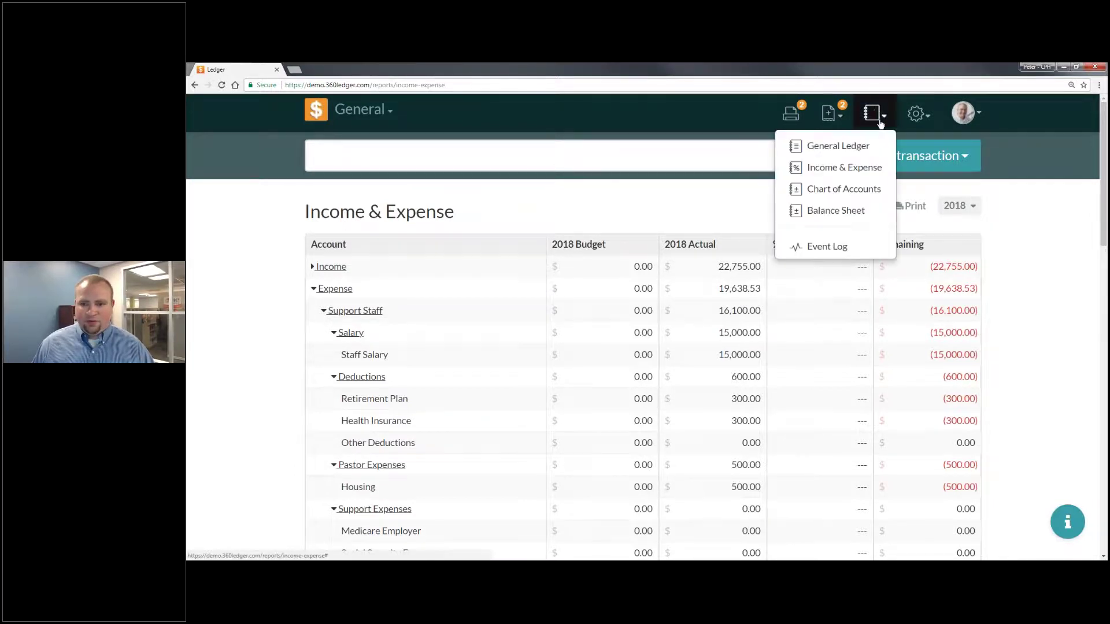
pyautogui.click(867, 189)
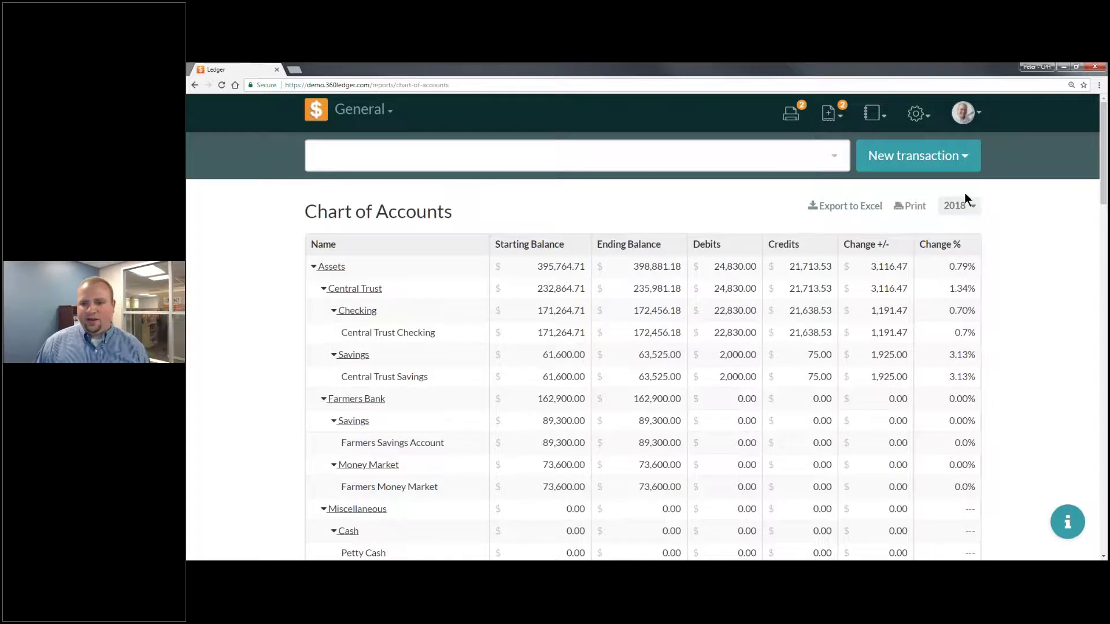
pyautogui.click(965, 210)
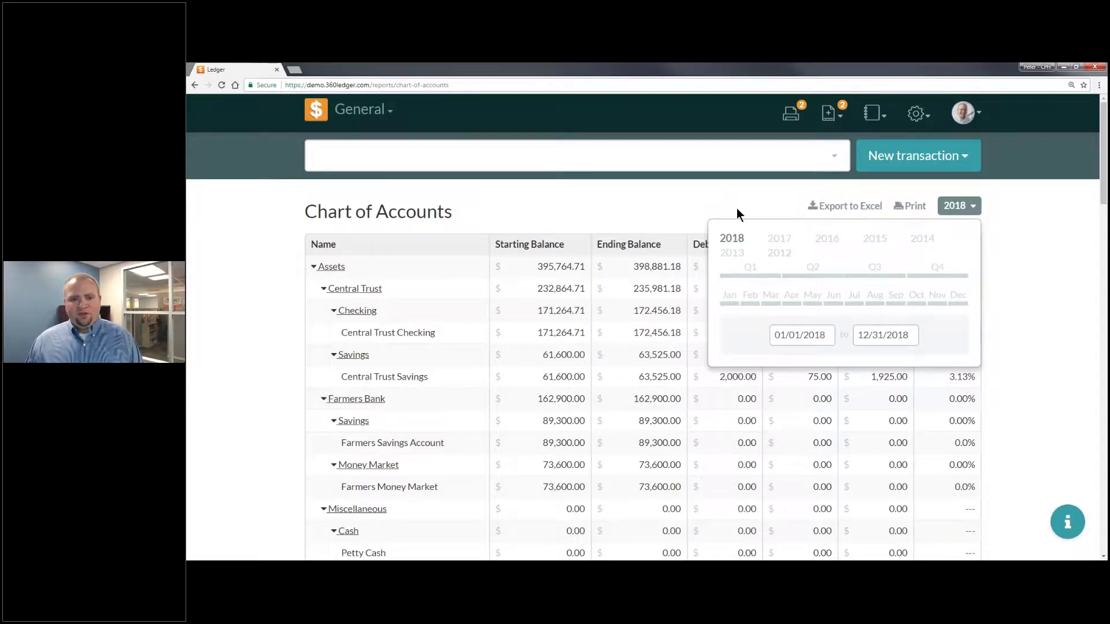
pyautogui.click(933, 212)
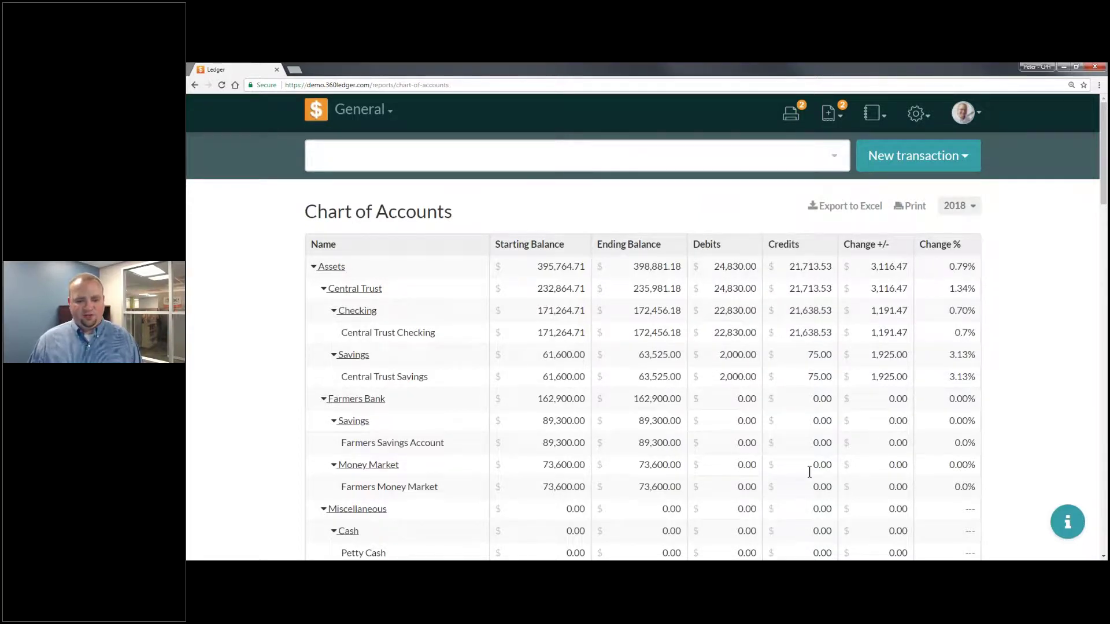
# Step: Look through the whole Chart of Accounts report and collapse its Assets, Liabilities, and Expense sections
pyautogui.scroll(-1, 810, 473)
pyautogui.scroll(-10, 807, 473)
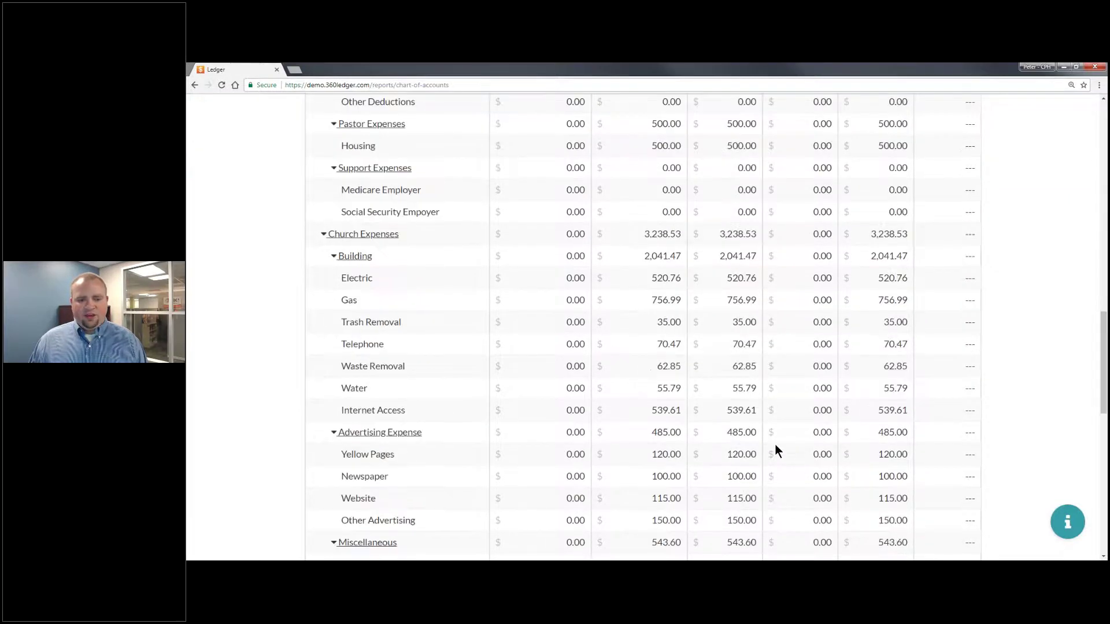
pyautogui.scroll(-5, 775, 444)
pyautogui.scroll(-3, 775, 421)
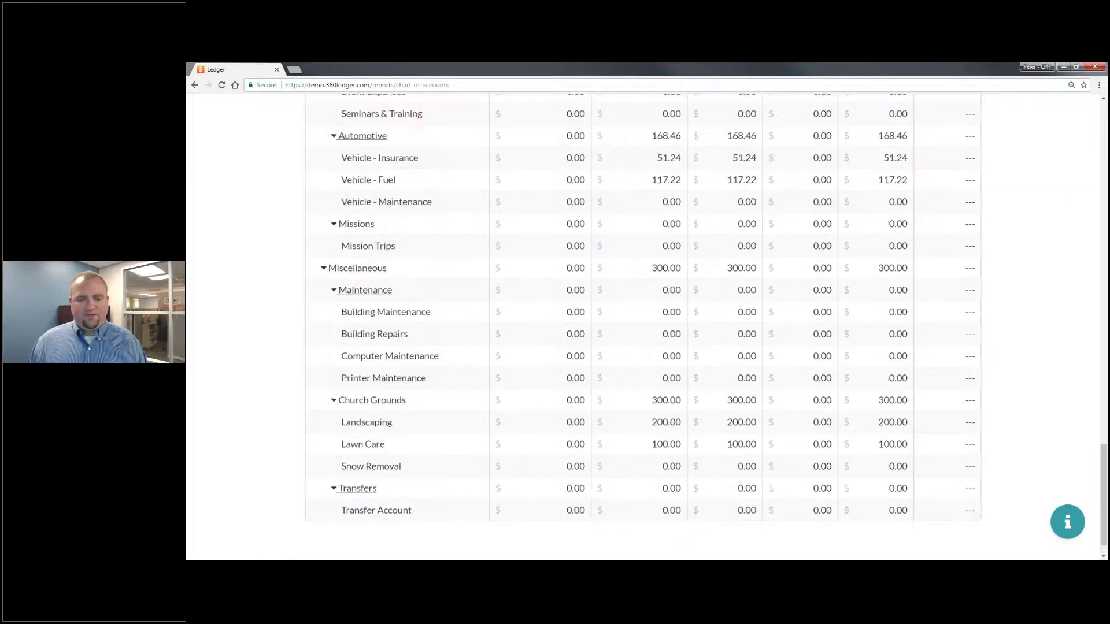
pyautogui.scroll(20, 741, 324)
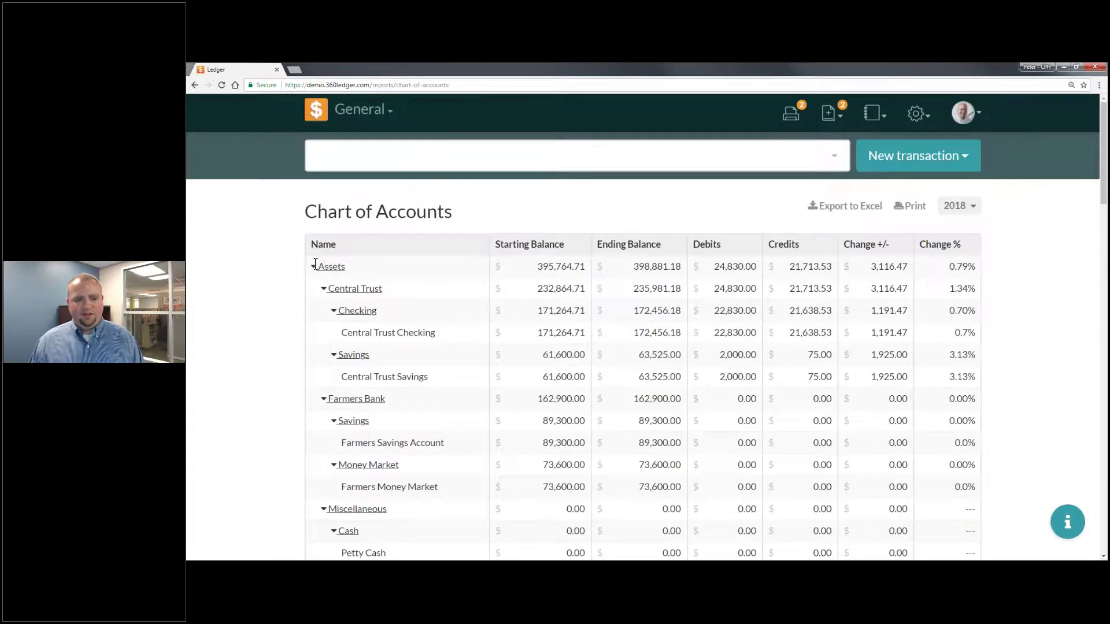
pyautogui.click(313, 266)
pyautogui.click(312, 288)
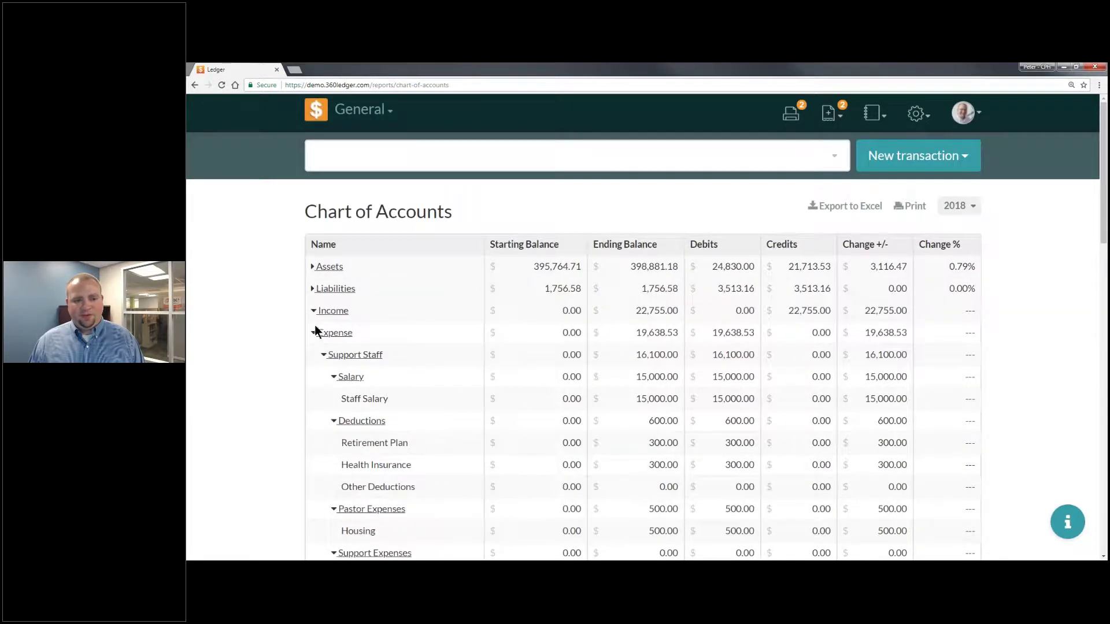
pyautogui.click(314, 332)
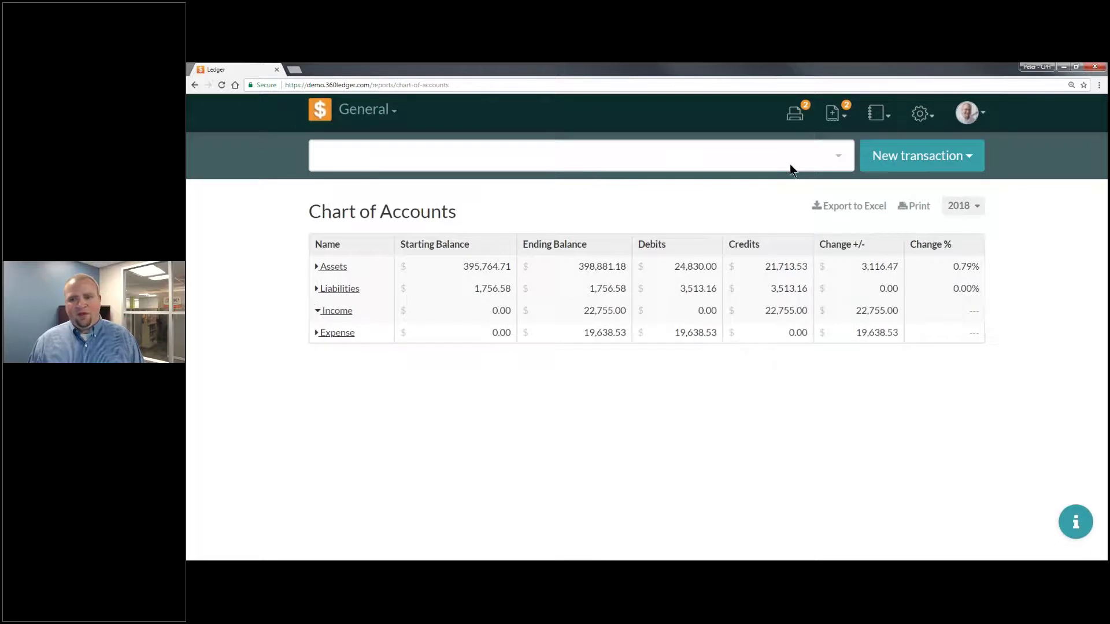
# Step: Open the Balance Sheet report and collapse its Assets and Liabilities sections to their totals
pyautogui.click(878, 112)
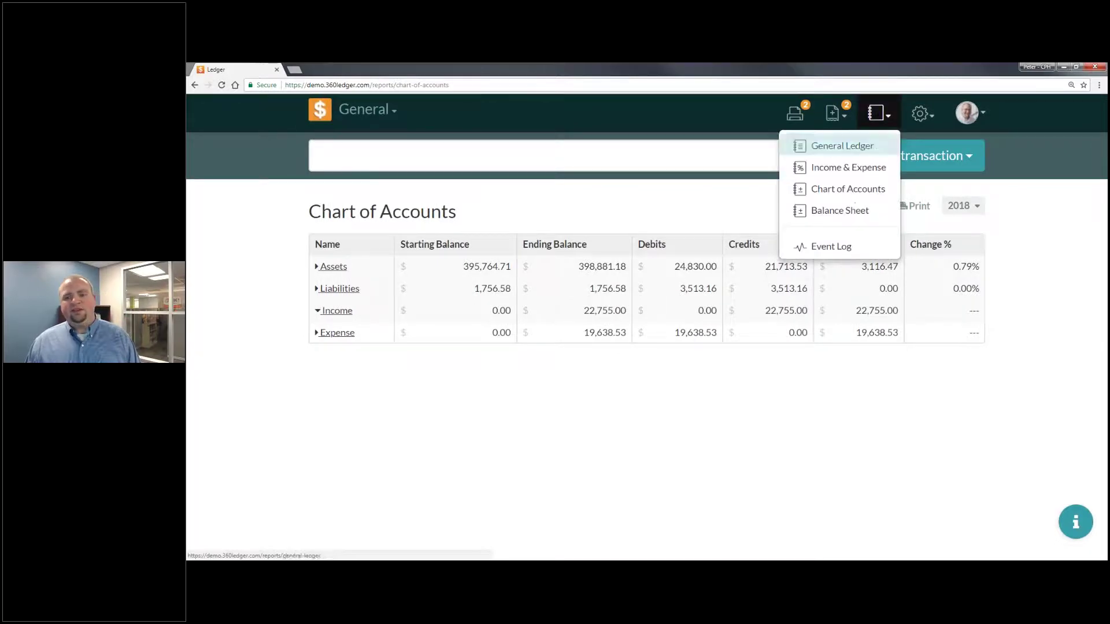
pyautogui.click(853, 212)
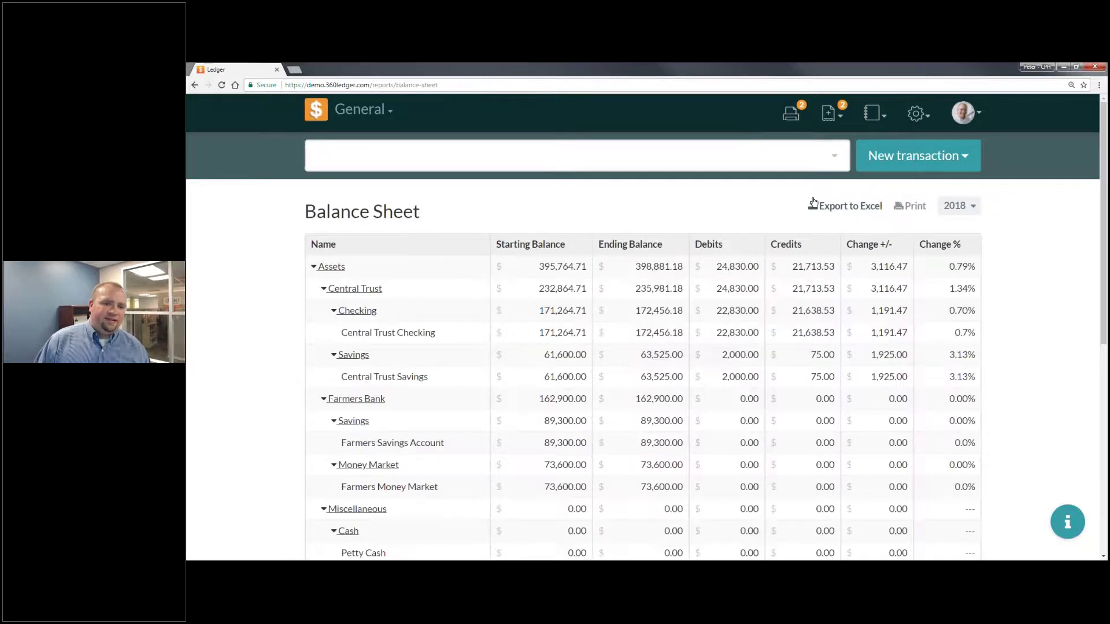
pyautogui.click(314, 267)
pyautogui.click(313, 288)
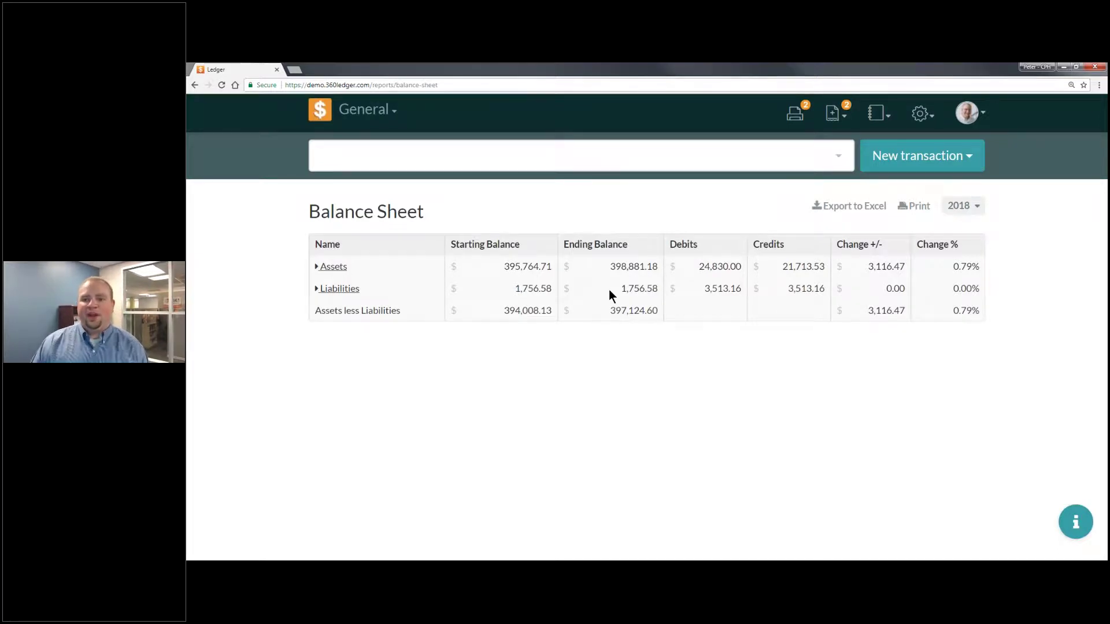
# Step: Open the Payees settings, look over the list, and view the AT&T Uverse - Internet contact details without changing them
pyautogui.click(893, 119)
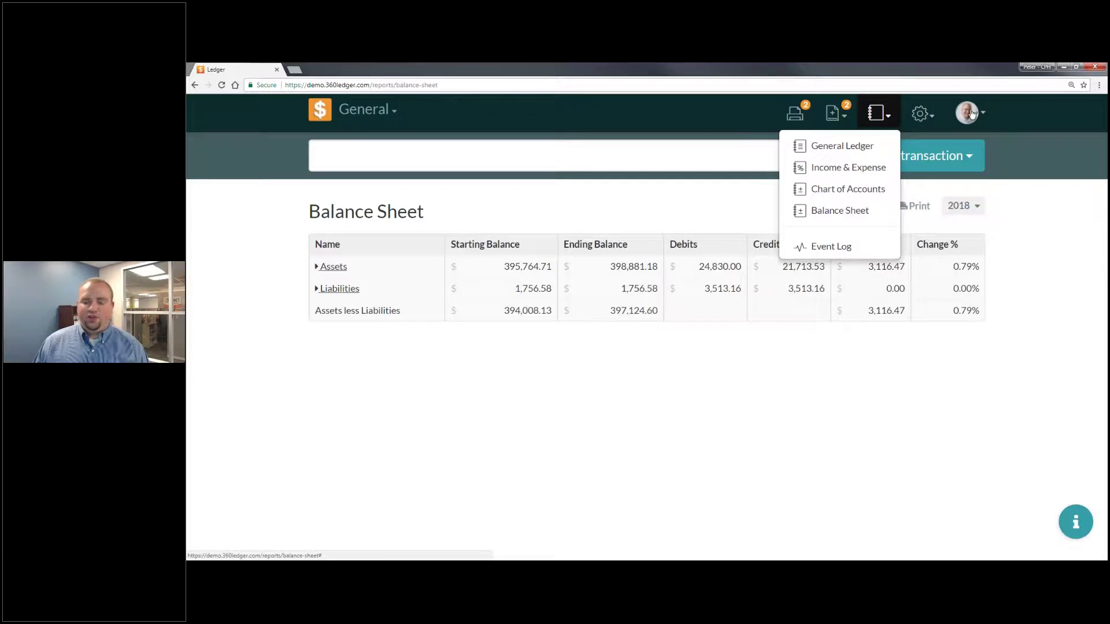
pyautogui.click(922, 114)
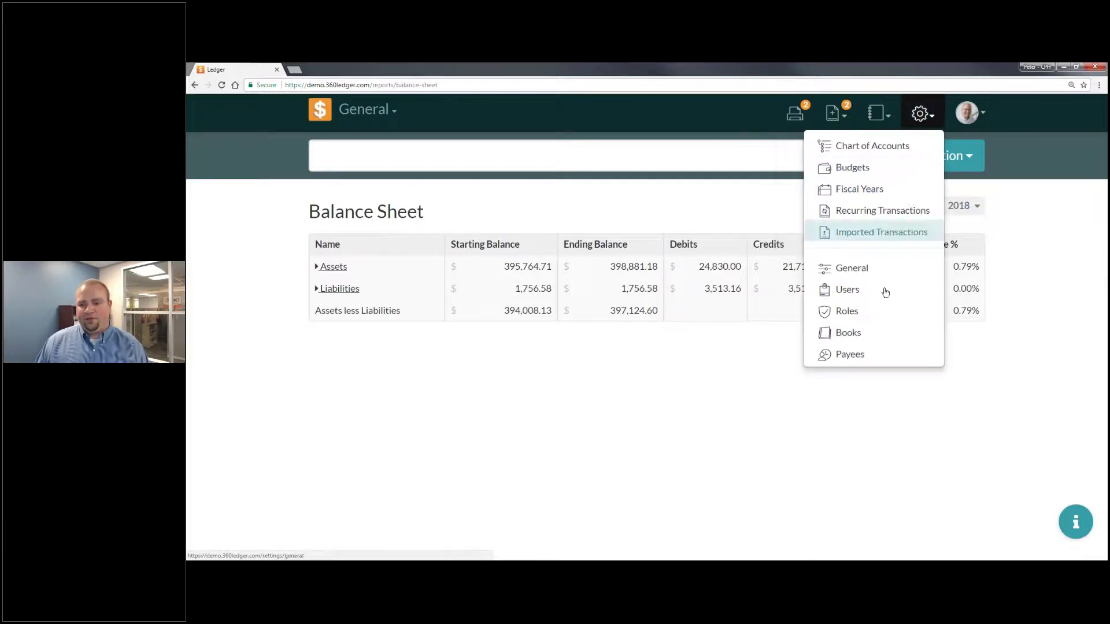
pyautogui.click(854, 355)
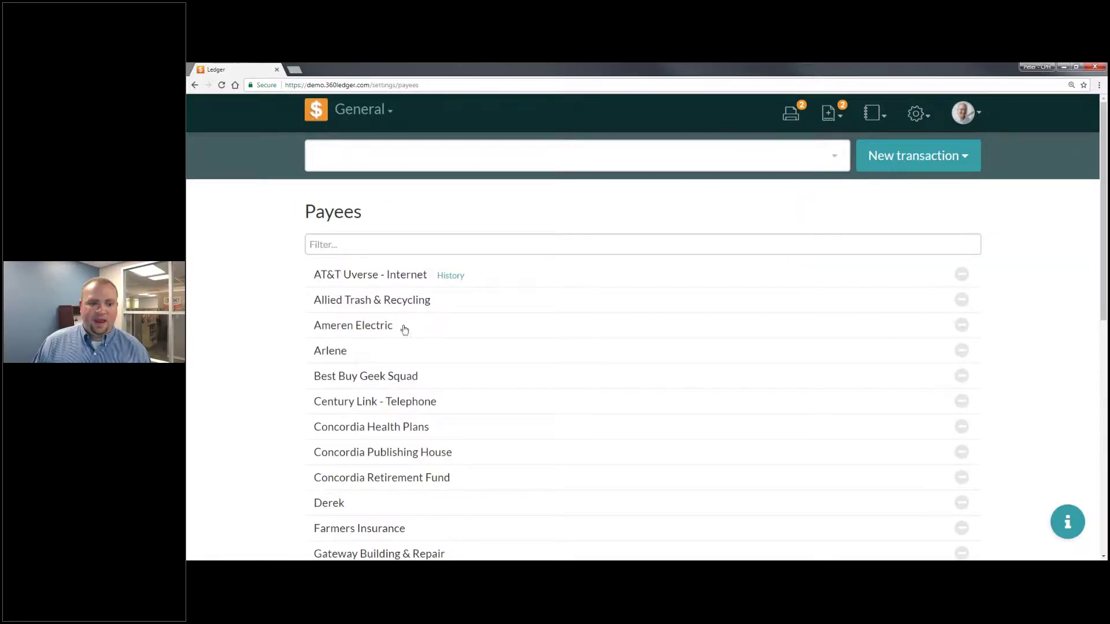
pyautogui.scroll(-3, 374, 298)
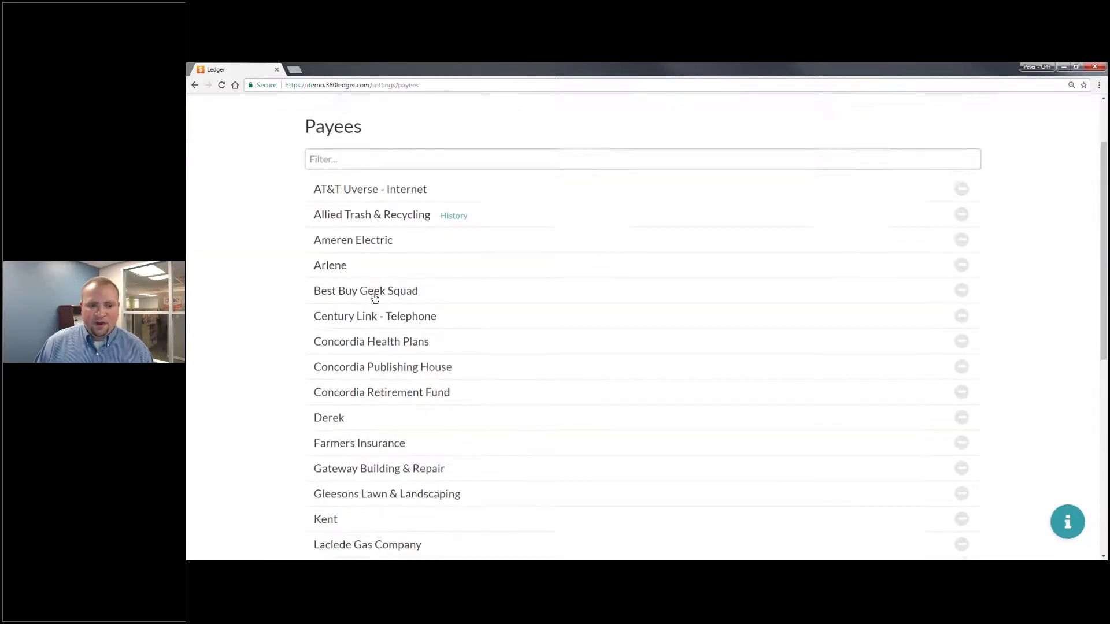
pyautogui.scroll(3, 372, 295)
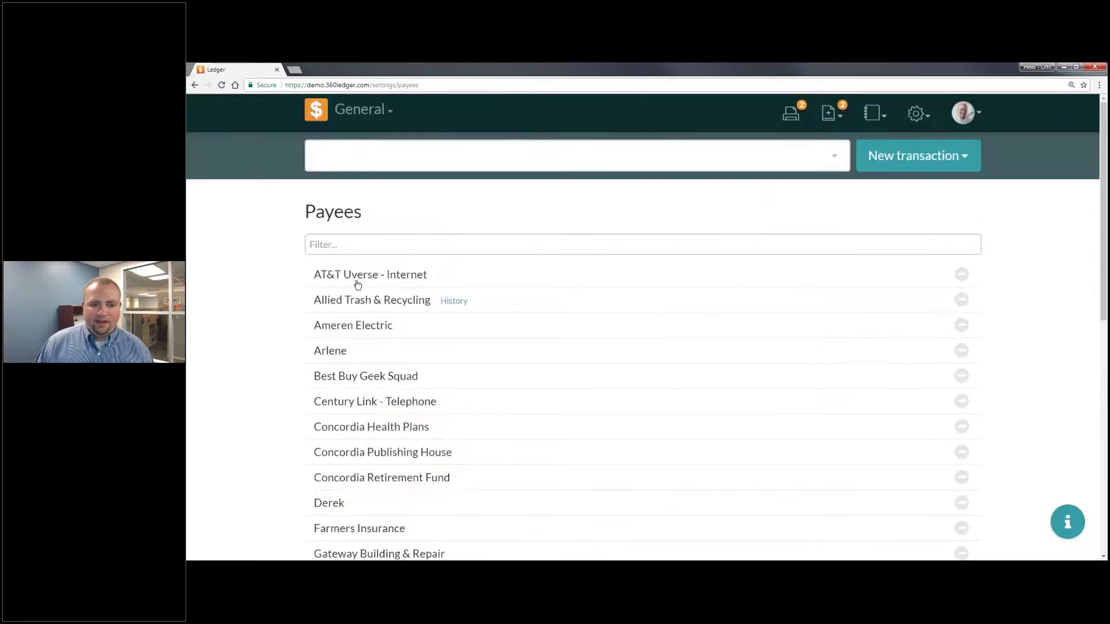
pyautogui.click(414, 280)
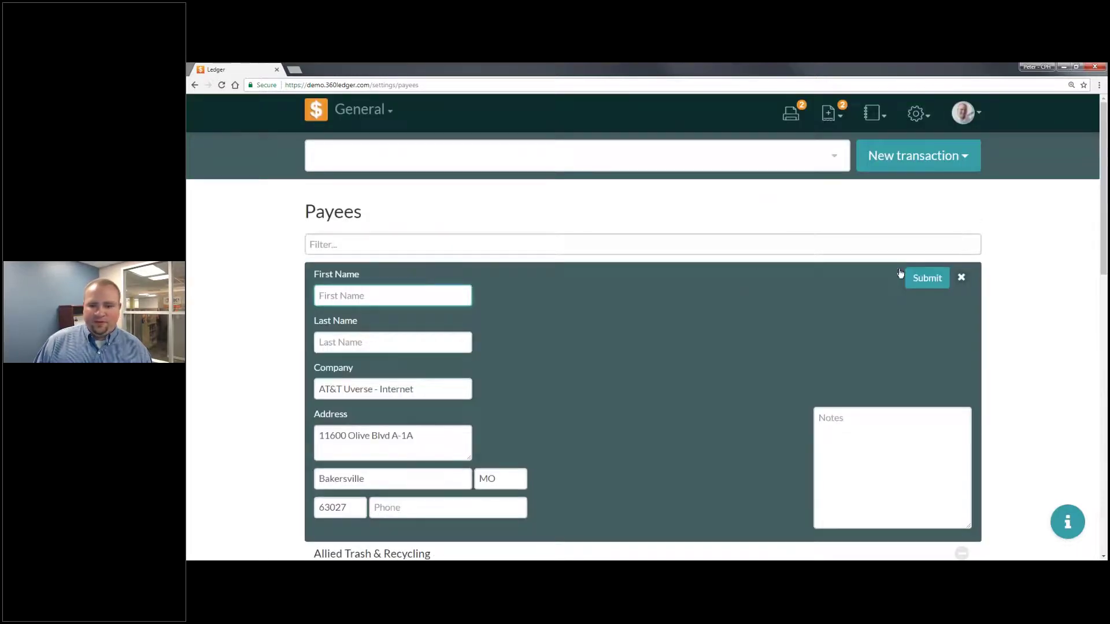
pyautogui.click(961, 278)
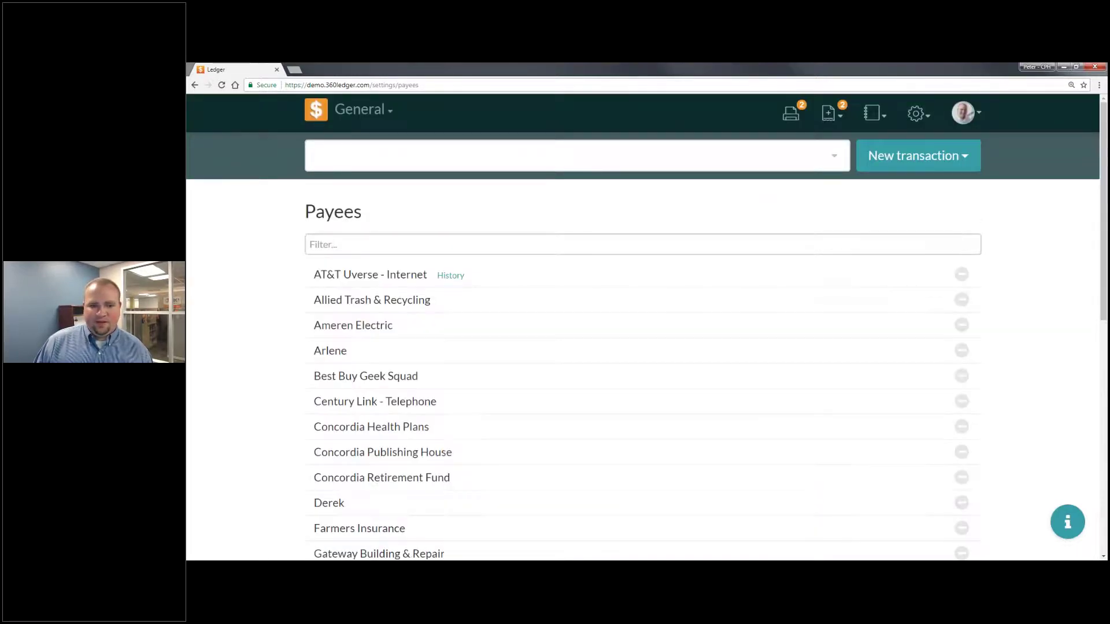
# Step: View the AT&T Uverse - Internet payee history, return to the Payees list, and look through all payees
pyautogui.click(450, 276)
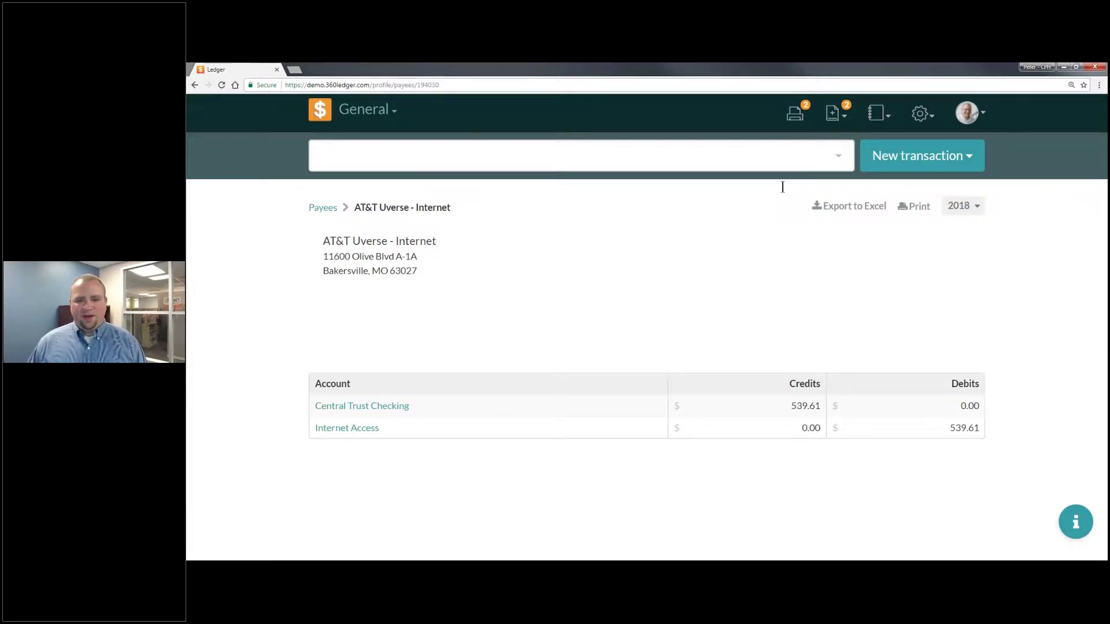
pyautogui.click(332, 208)
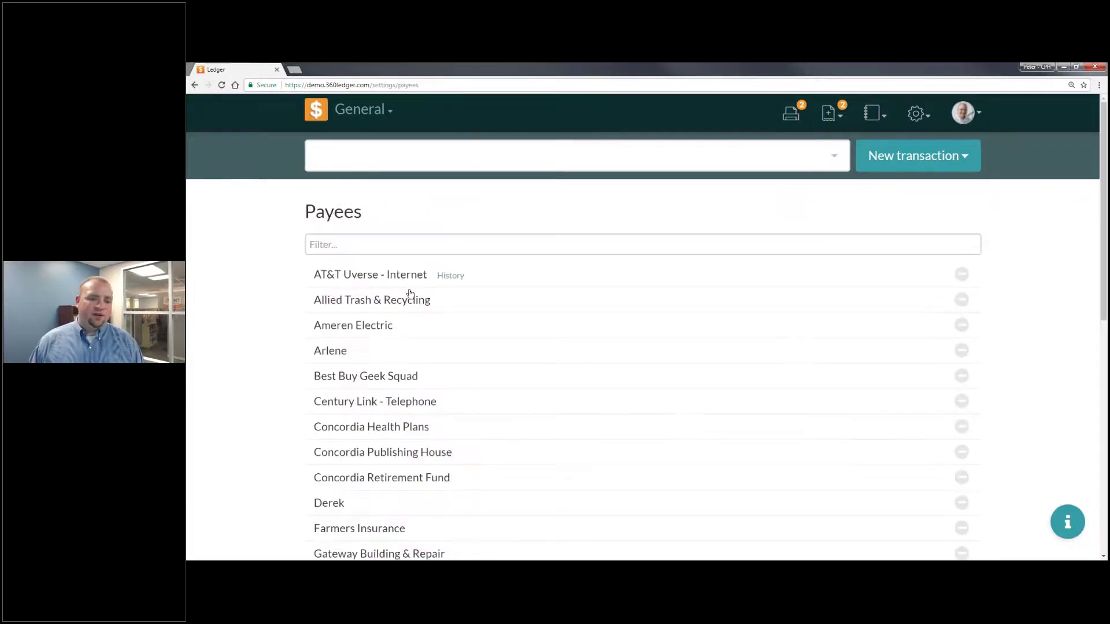
pyautogui.scroll(-10, 458, 277)
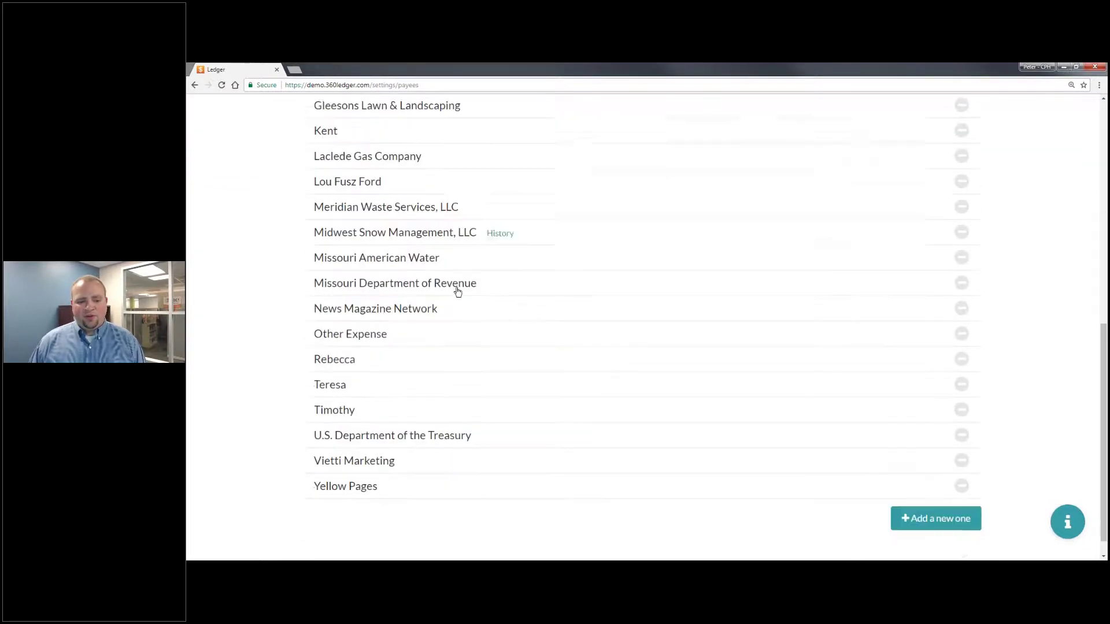
pyautogui.scroll(10, 493, 462)
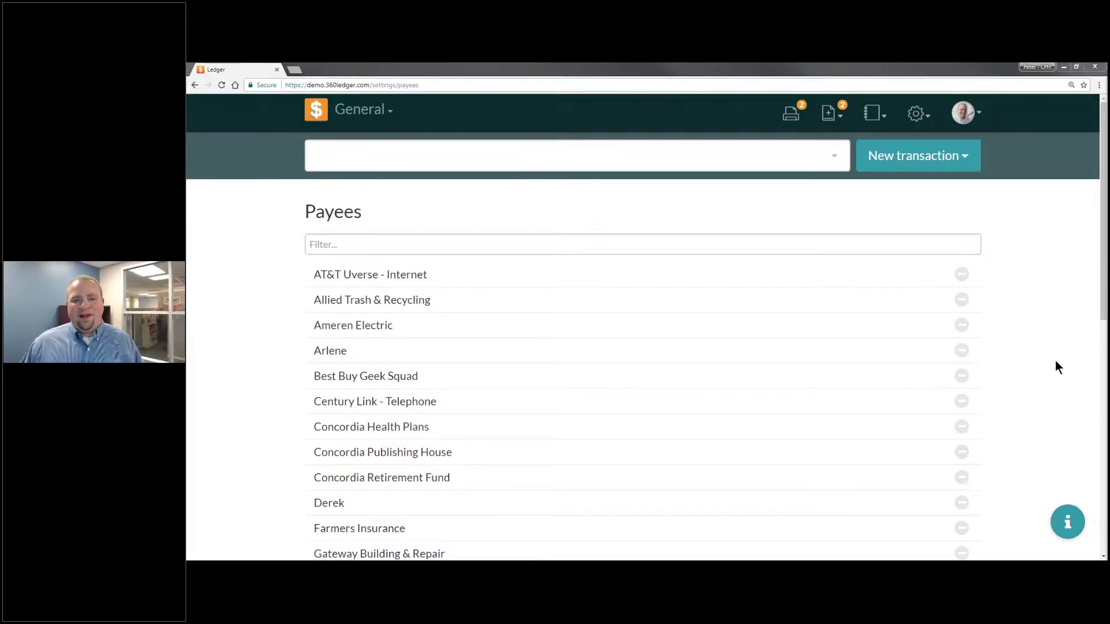
# Step: Open the Fiscal Years settings and examine the current fiscal year, starting month option, and history of past years
pyautogui.click(917, 114)
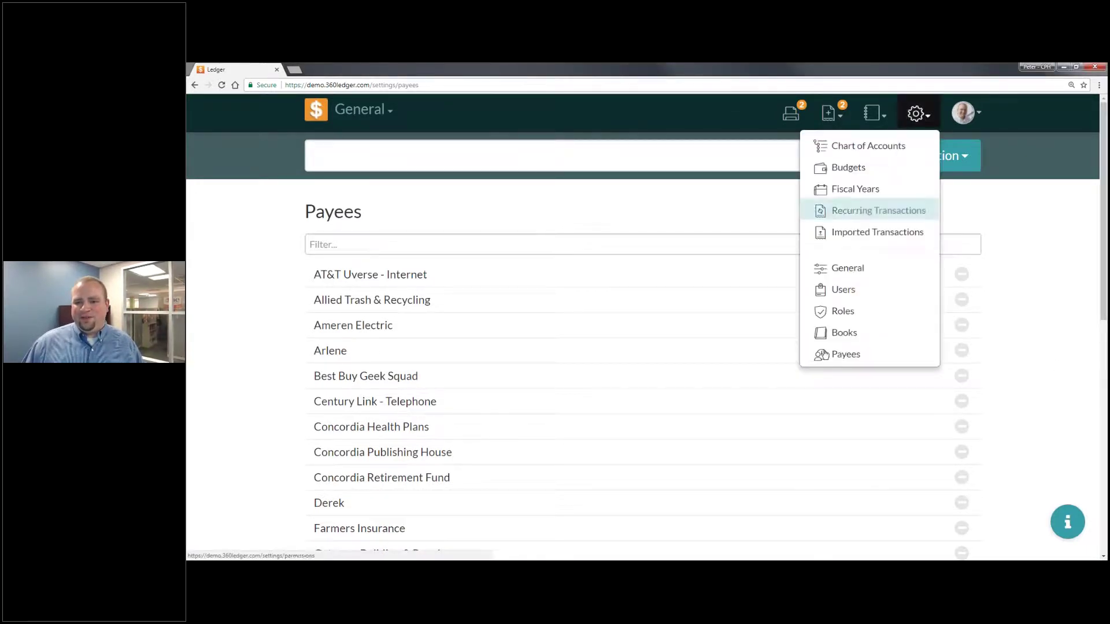
pyautogui.click(879, 191)
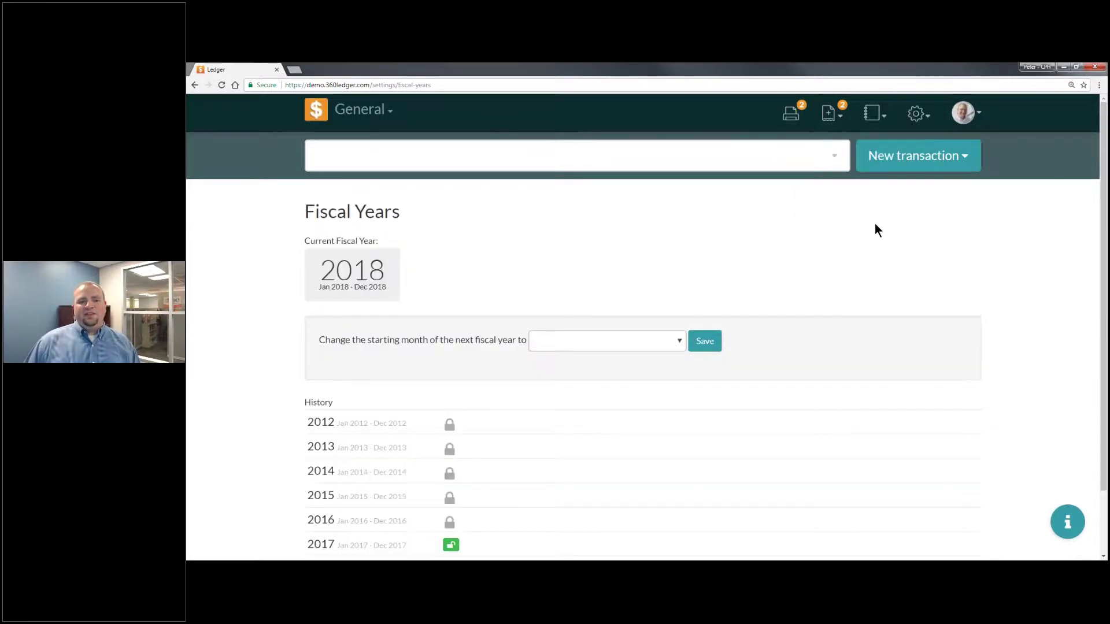
pyautogui.scroll(-1, 872, 229)
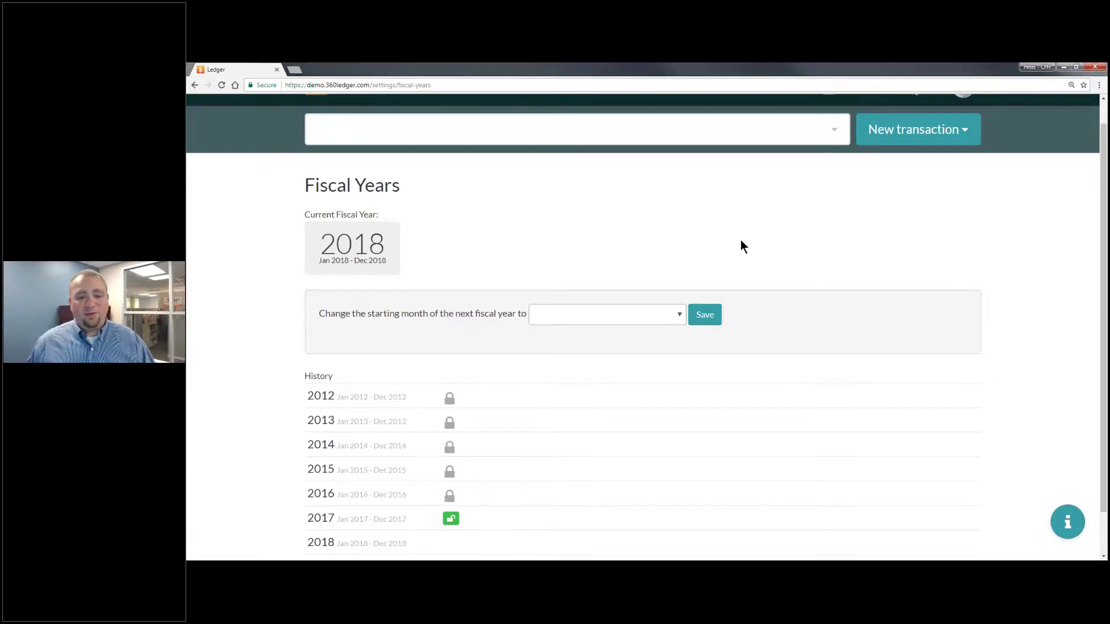
pyautogui.scroll(-1, 650, 251)
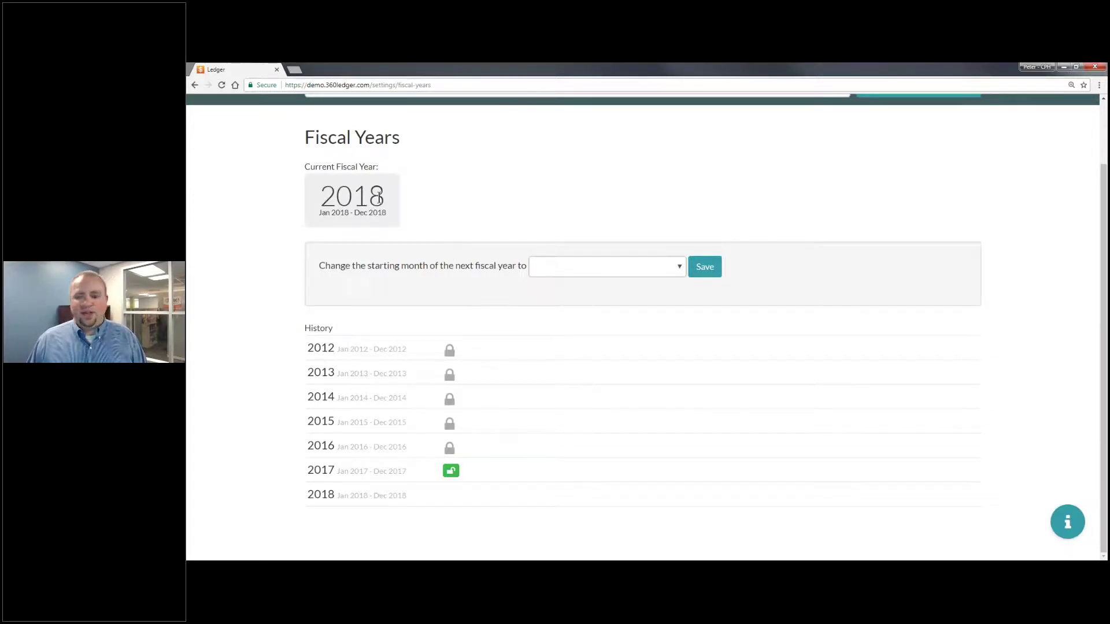
pyautogui.click(1011, 561)
pyautogui.rightClick(1035, 523)
pyautogui.click(1007, 517)
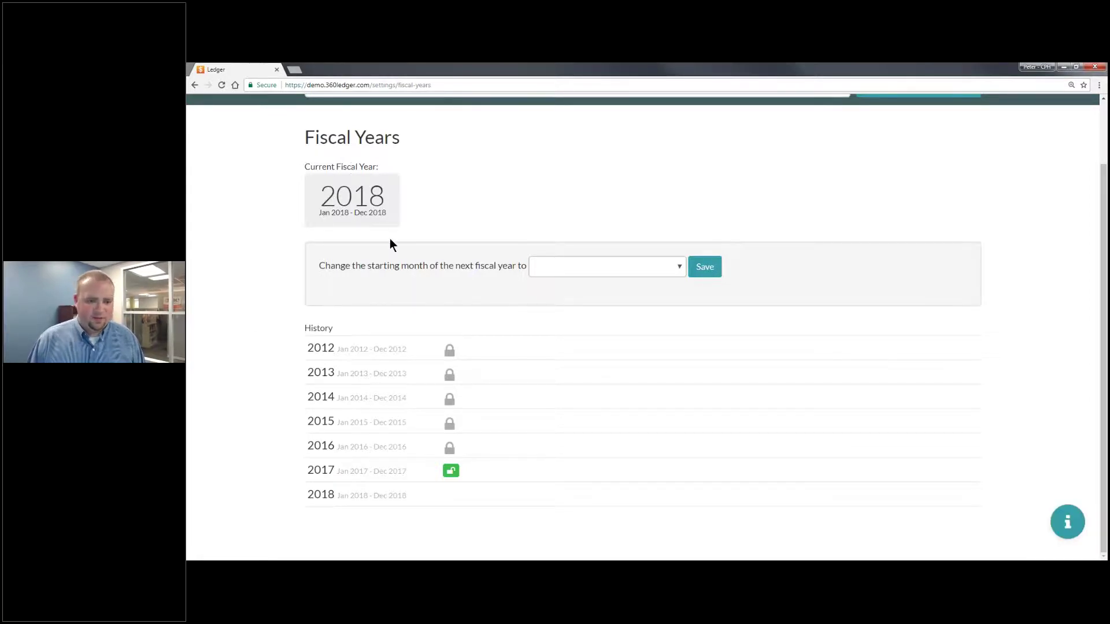
# Step: Lock fiscal year 2017 in the history and unlock it again
pyautogui.click(449, 473)
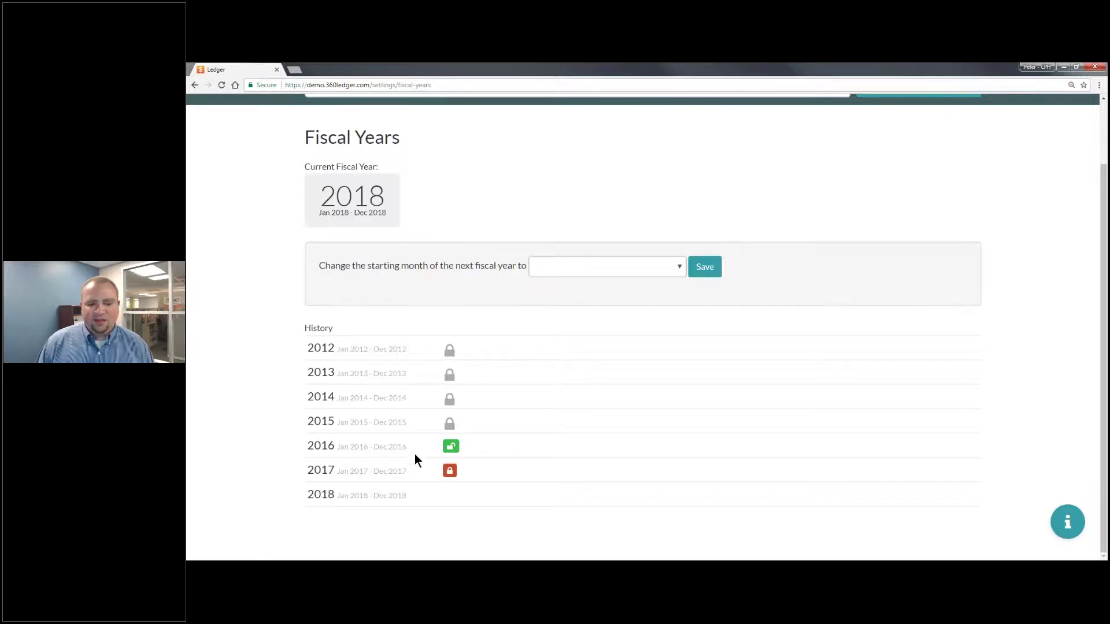
pyautogui.click(451, 472)
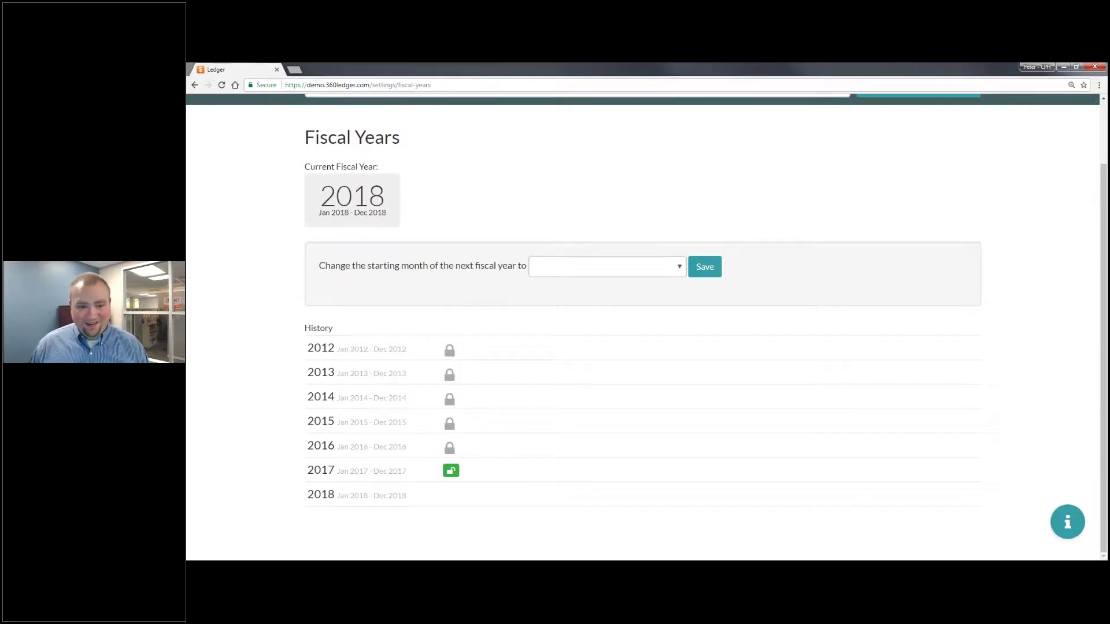
# Step: Start a new transfer, browse its date calendar back to January 2018, and close the transfer without recording it
pyautogui.scroll(2, 637, 460)
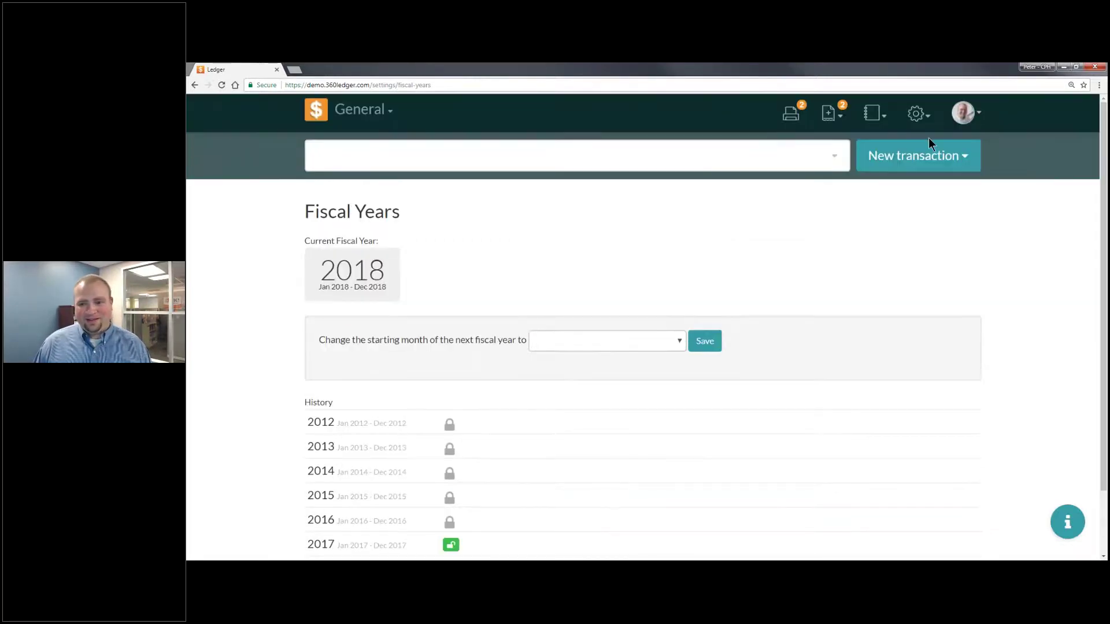
pyautogui.click(928, 158)
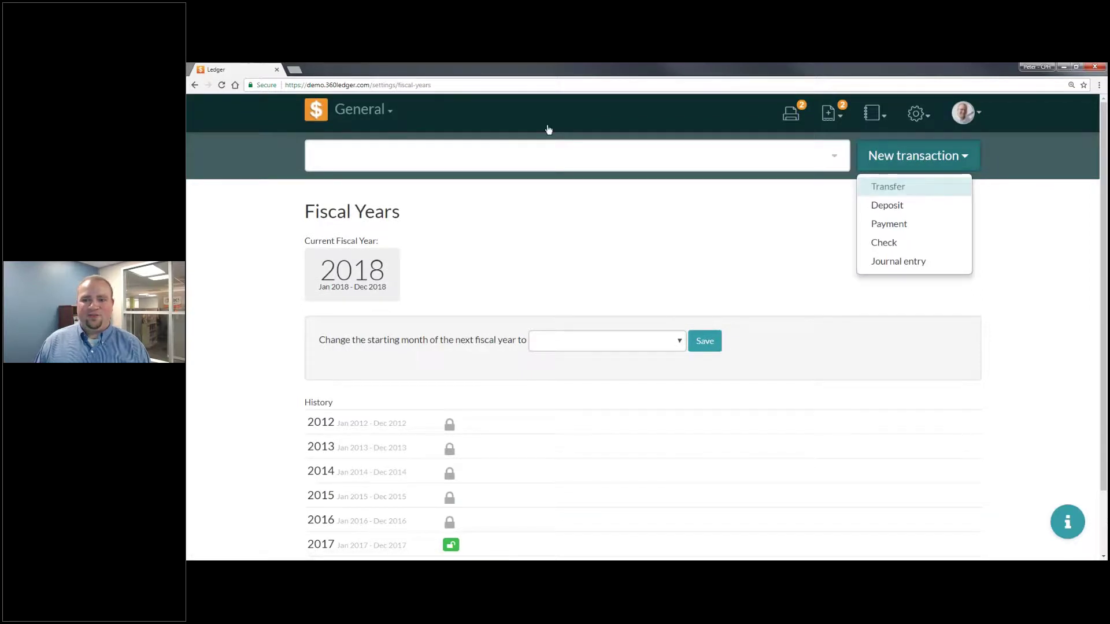
pyautogui.click(888, 186)
pyautogui.click(807, 191)
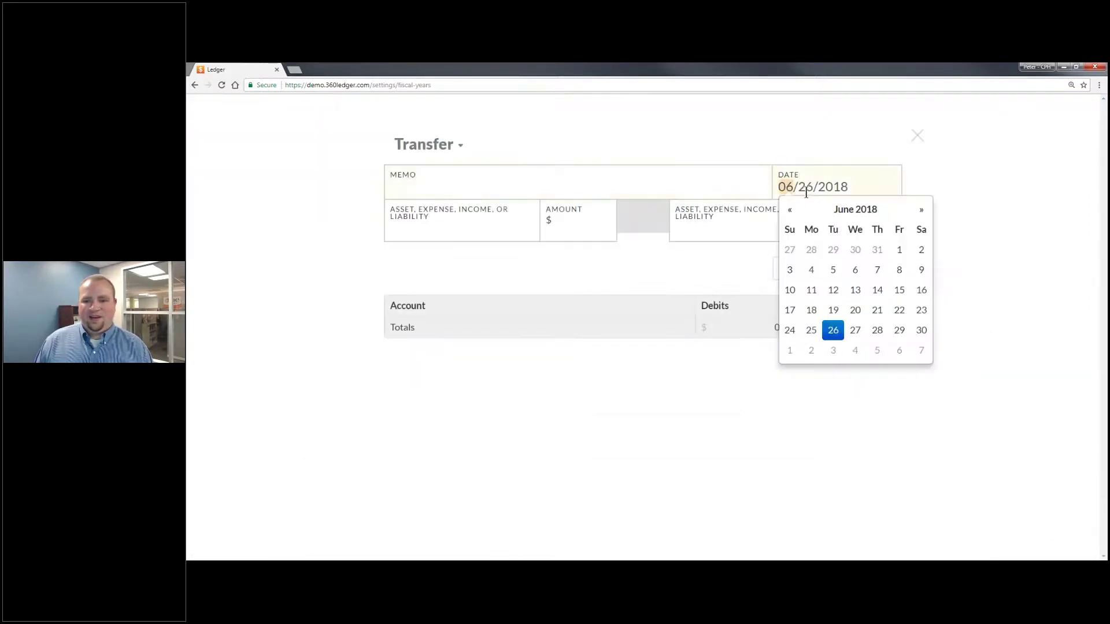
pyautogui.click(790, 210)
pyautogui.click(790, 210)
pyautogui.click(790, 209)
pyautogui.click(790, 210)
pyautogui.click(790, 209)
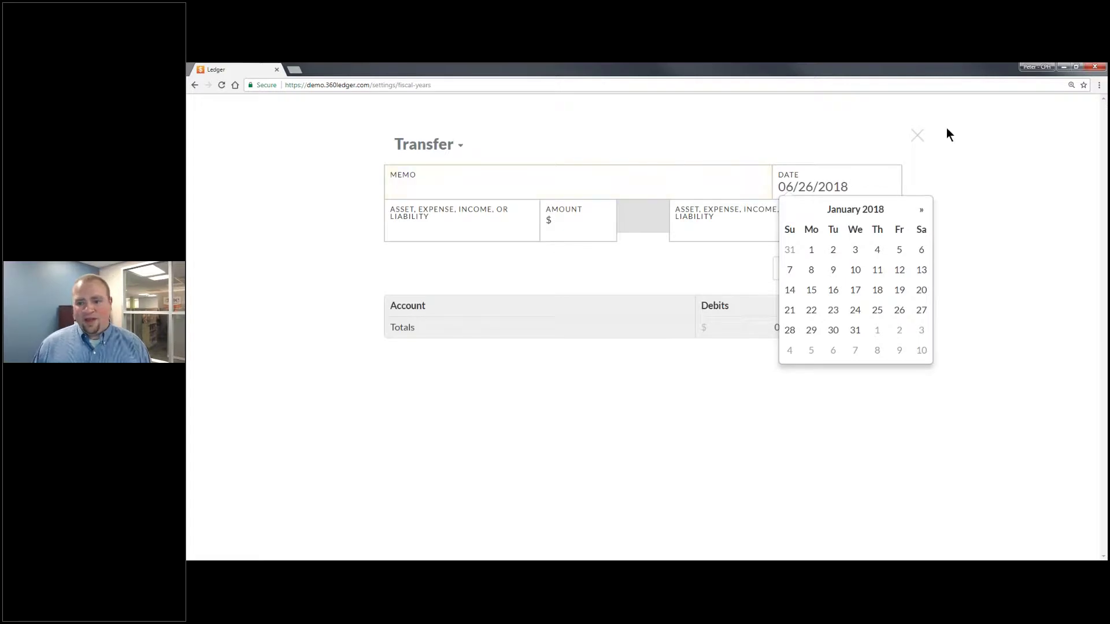
pyautogui.click(917, 135)
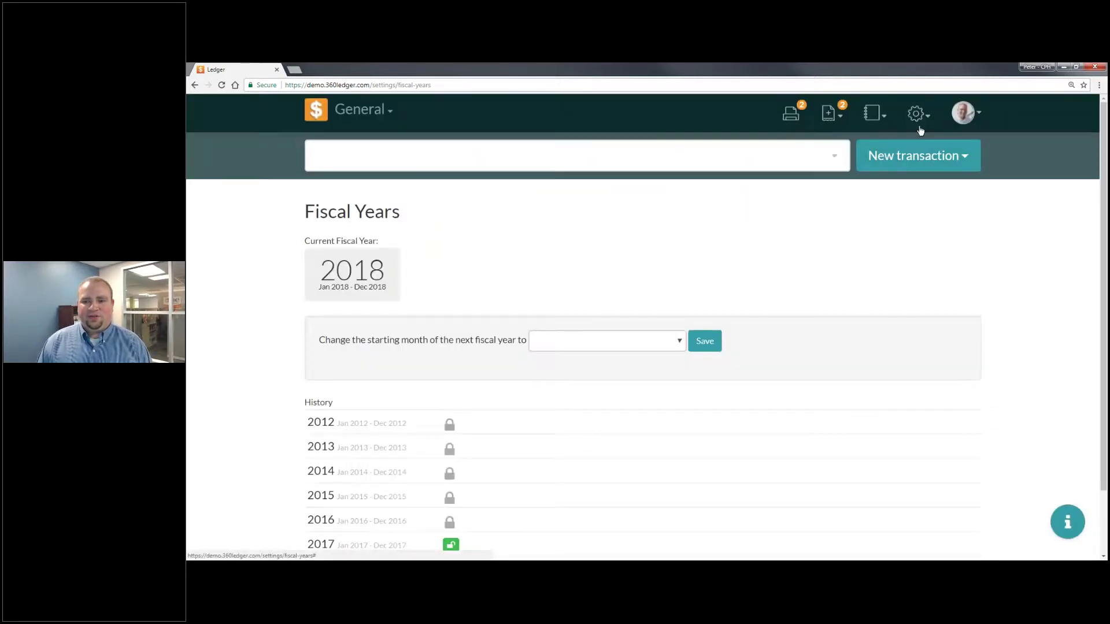
# Step: Reopen the Fiscal Years settings, set the starting month of the next fiscal year to July, save, and reload the page
pyautogui.click(917, 114)
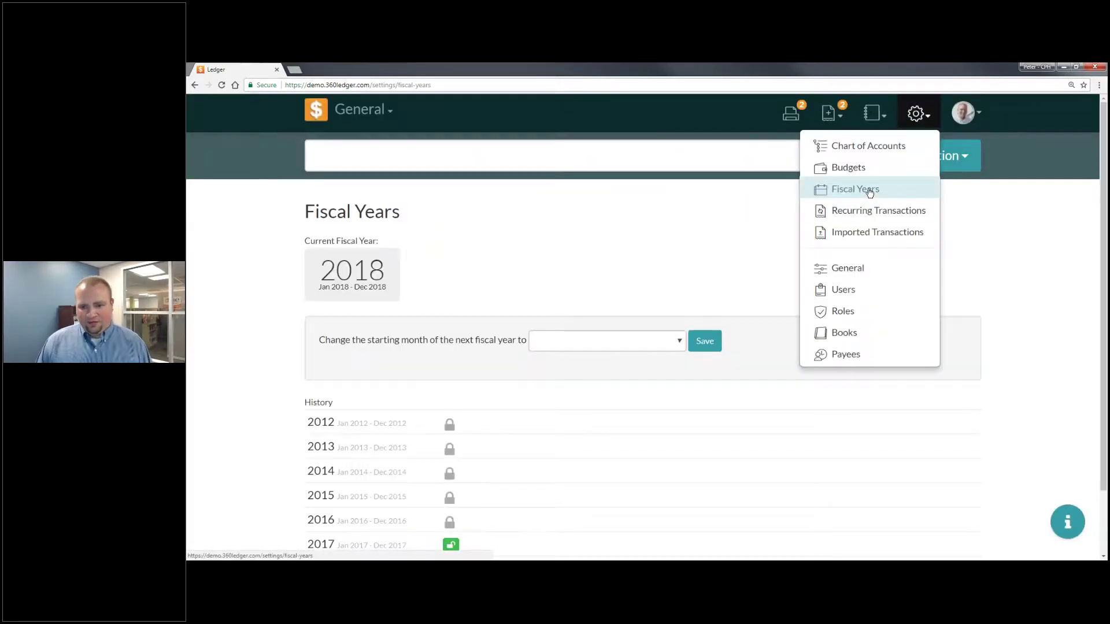
pyautogui.click(870, 191)
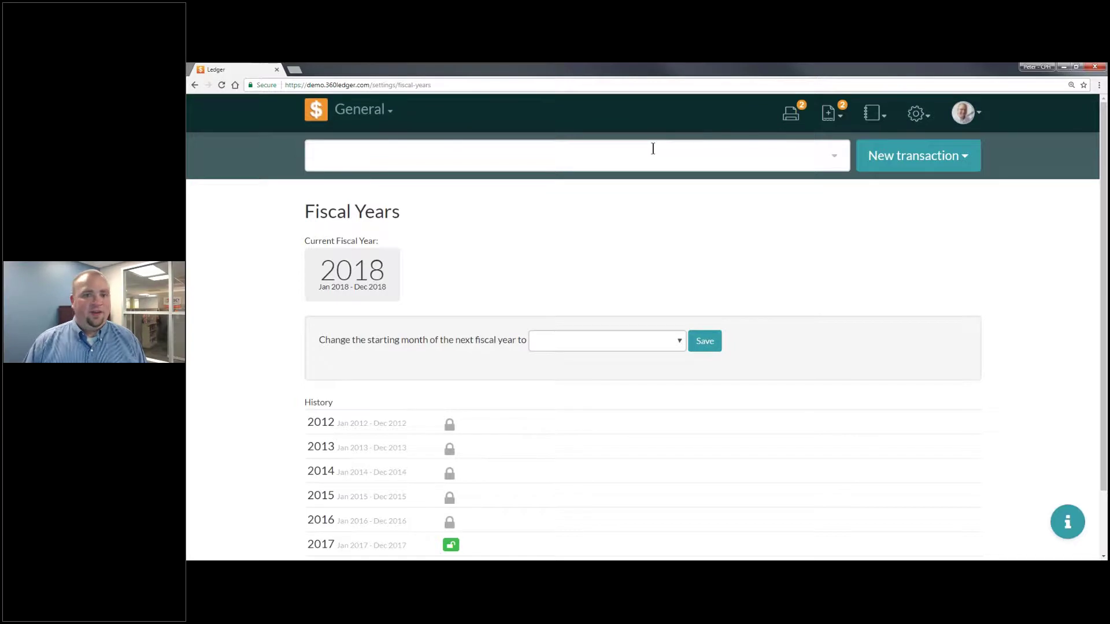
pyautogui.click(570, 335)
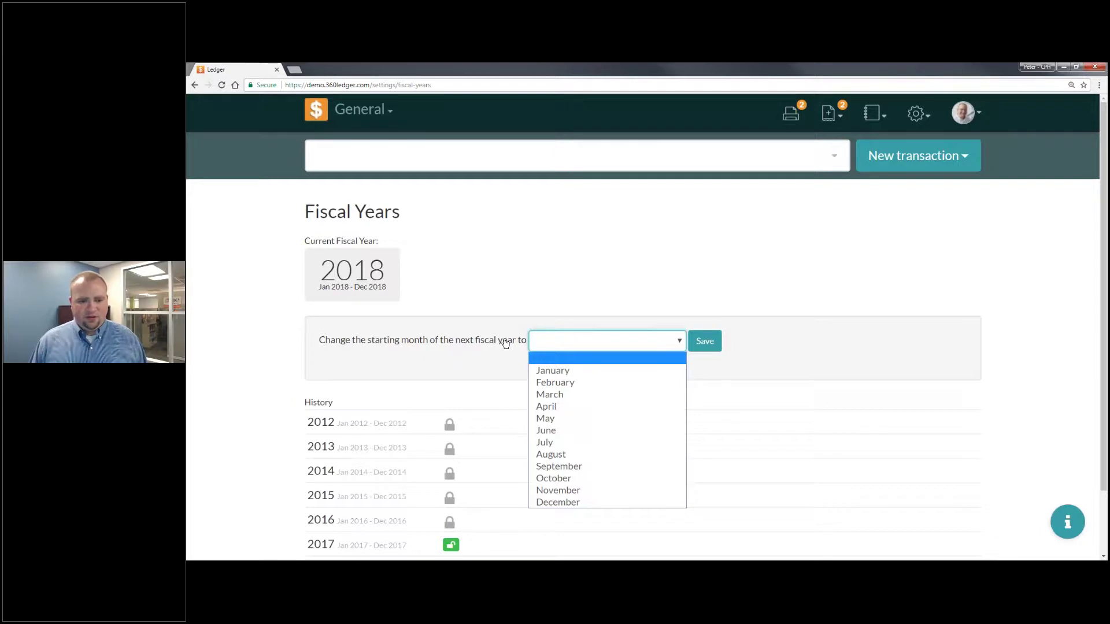
pyautogui.click(552, 442)
pyautogui.click(705, 341)
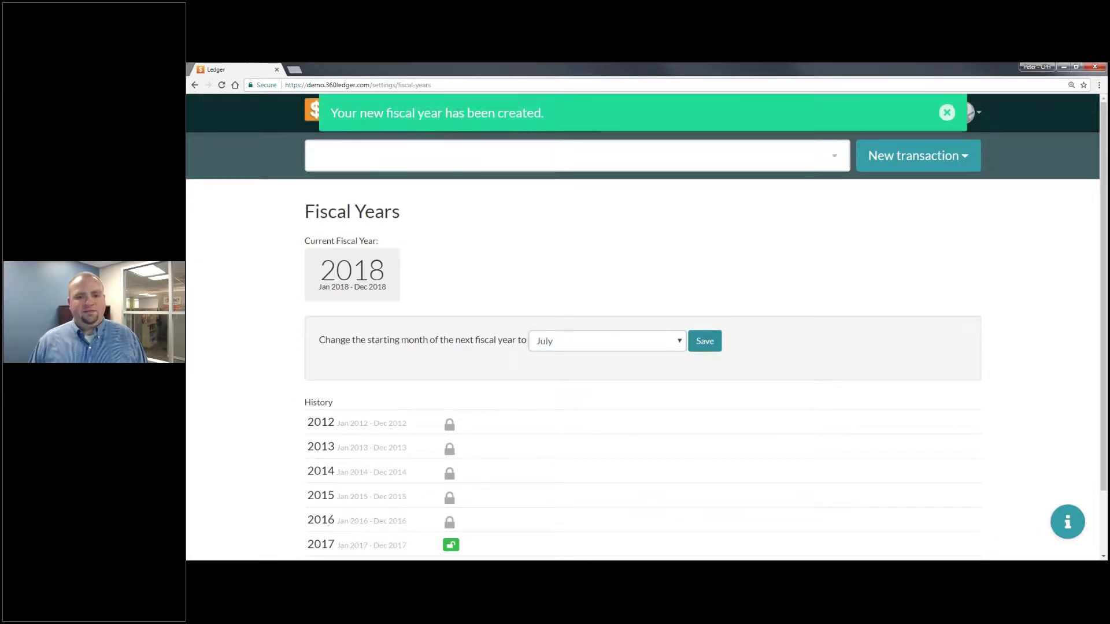
pyautogui.click(947, 113)
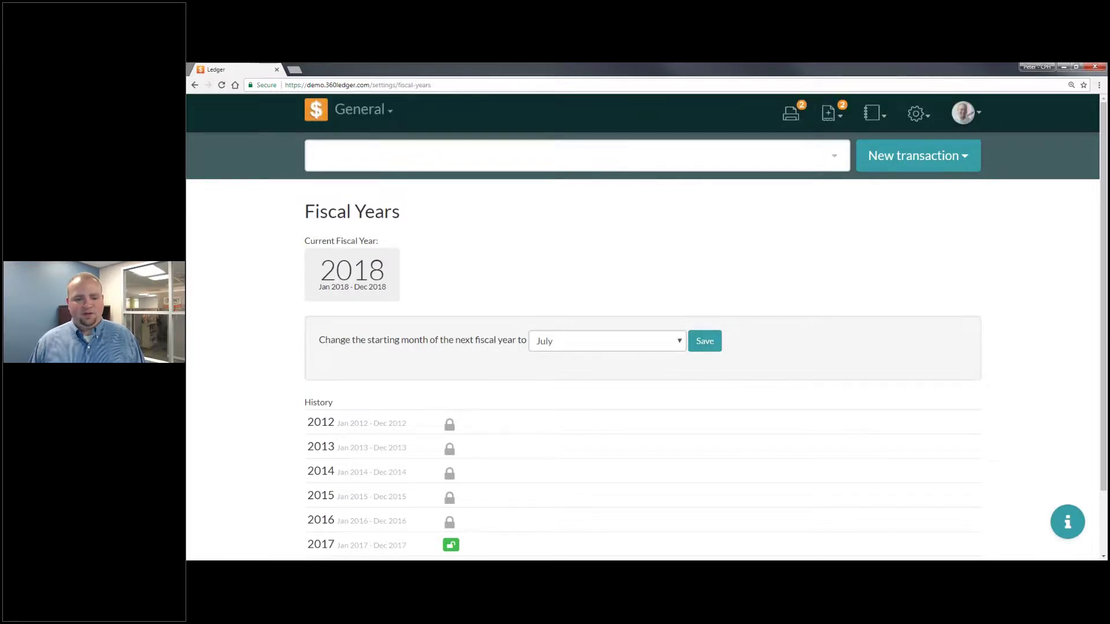
pyautogui.scroll(-2, 401, 215)
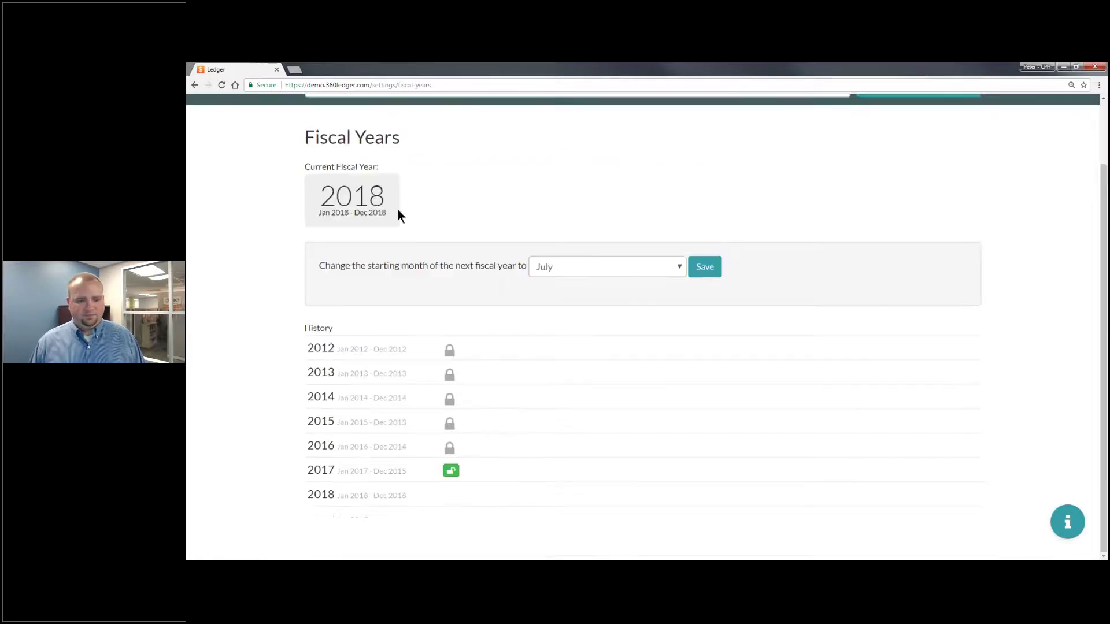
pyautogui.click(221, 86)
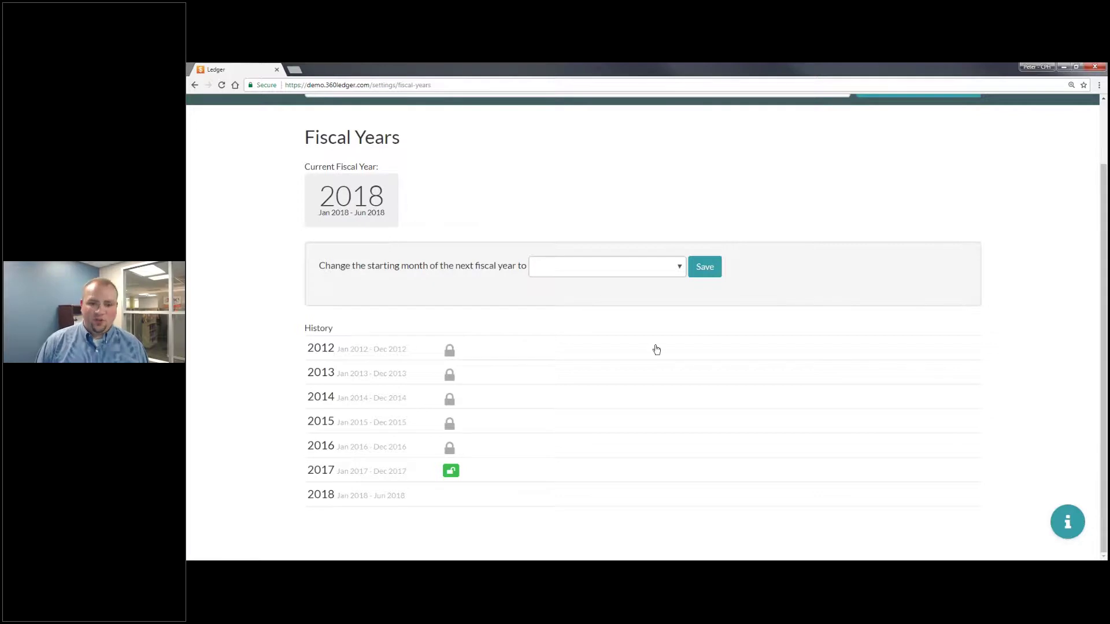
# Step: Set the starting month of the next fiscal year back to January, save, and refresh the Fiscal Years page
pyautogui.scroll(2, 649, 352)
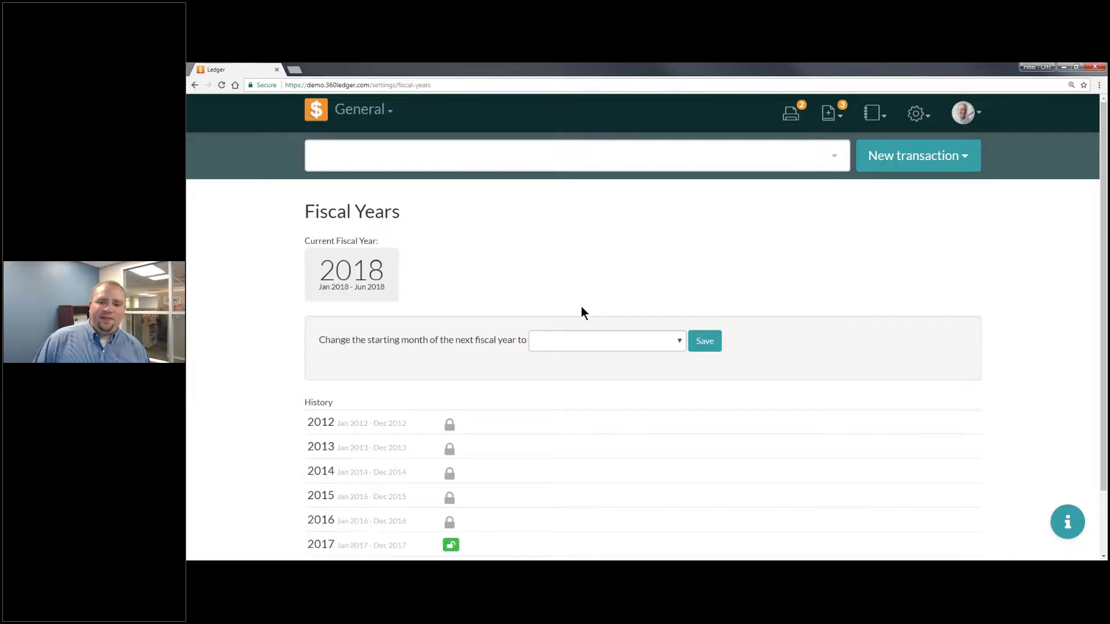
pyautogui.scroll(-1, 581, 309)
pyautogui.scroll(-1, 577, 309)
pyautogui.scroll(2, 474, 527)
pyautogui.scroll(-2, 478, 523)
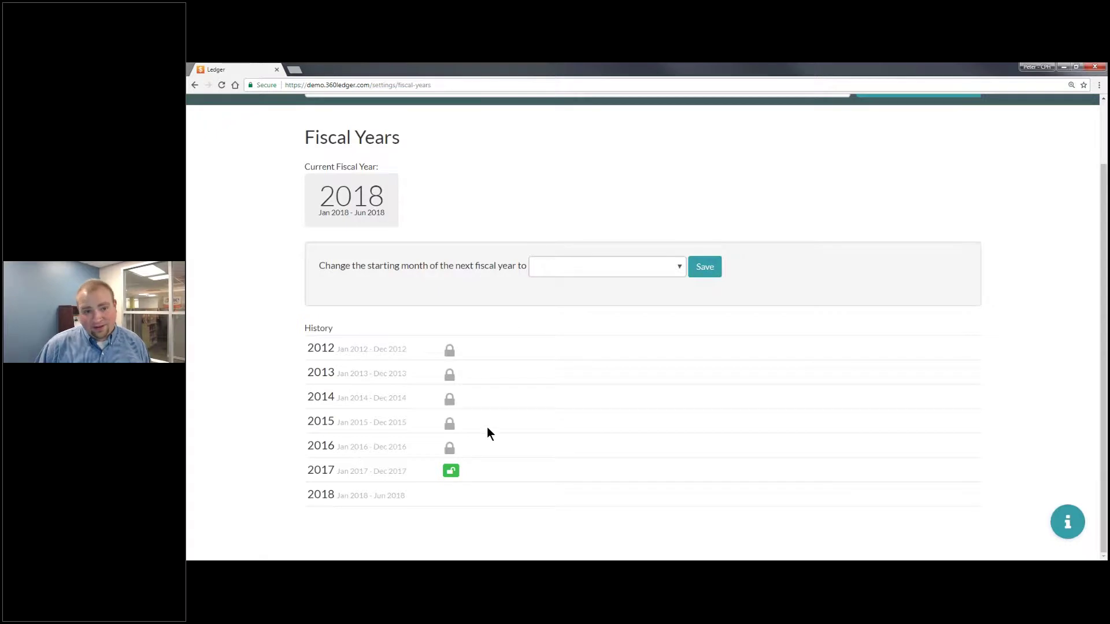
pyautogui.click(591, 268)
pyautogui.click(575, 295)
pyautogui.click(704, 273)
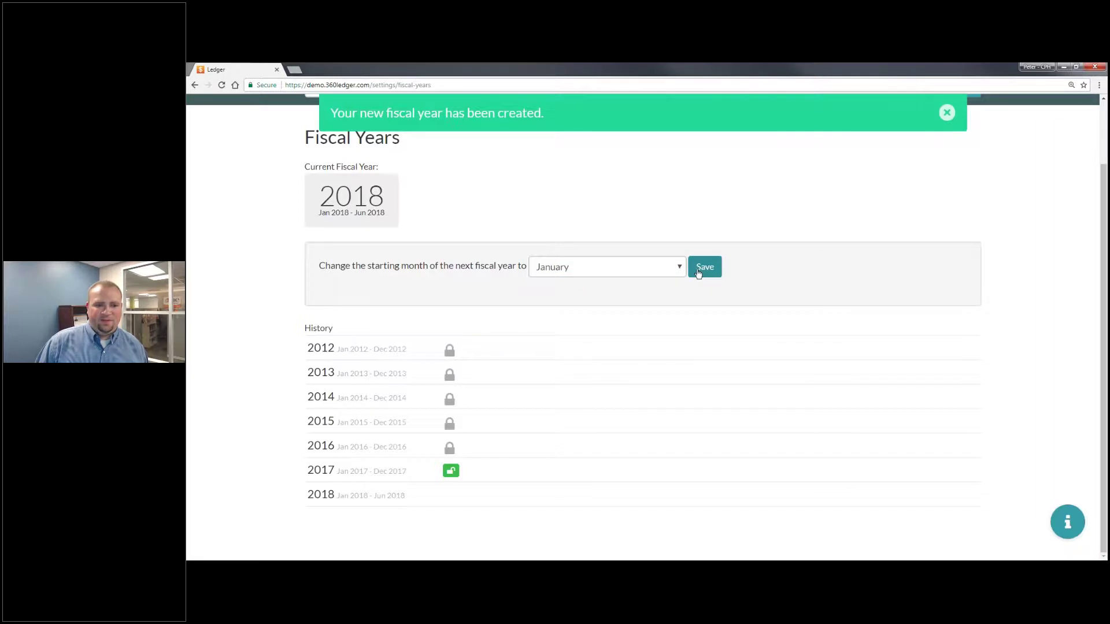
pyautogui.click(946, 112)
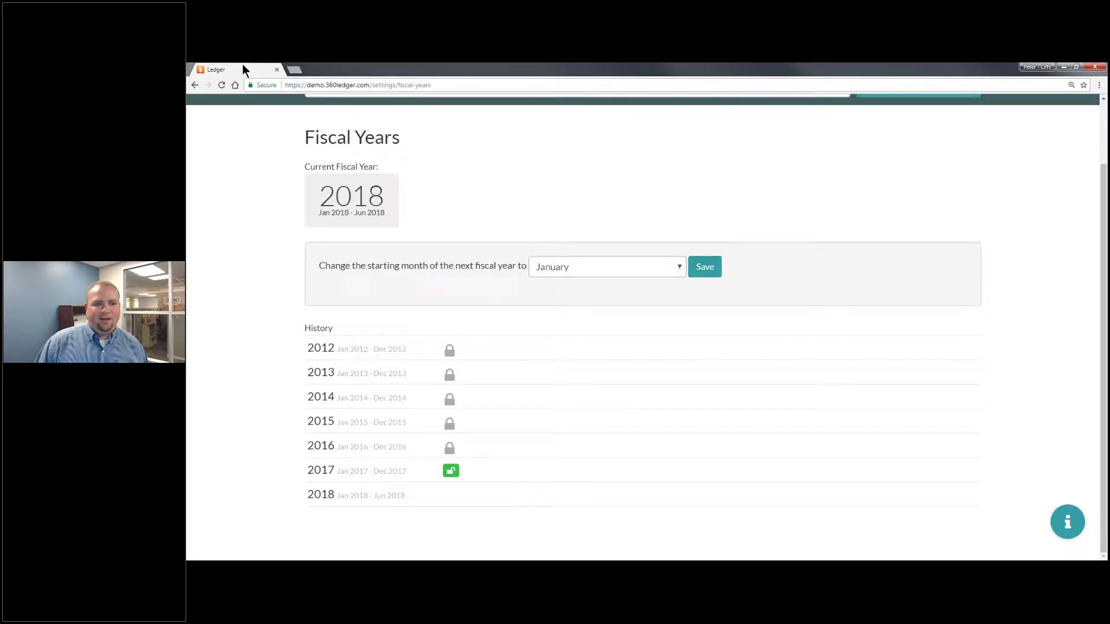
pyautogui.click(221, 85)
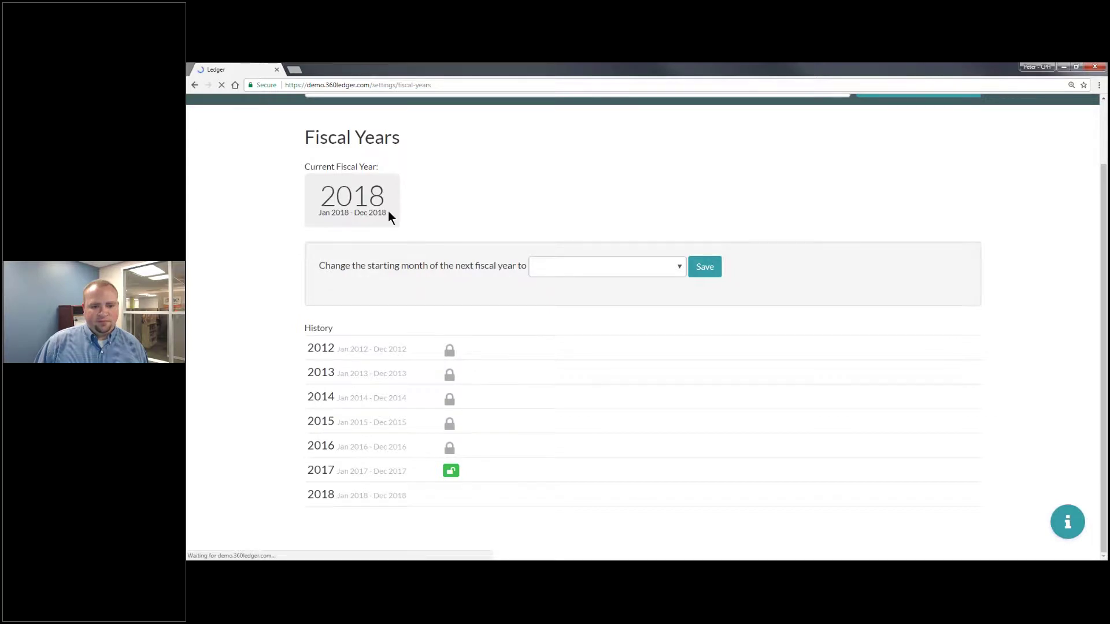
# Step: Return to the ledger home, open the Chart of Accounts settings, and look over the Assets accounts and the other account groups
pyautogui.scroll(2, 403, 226)
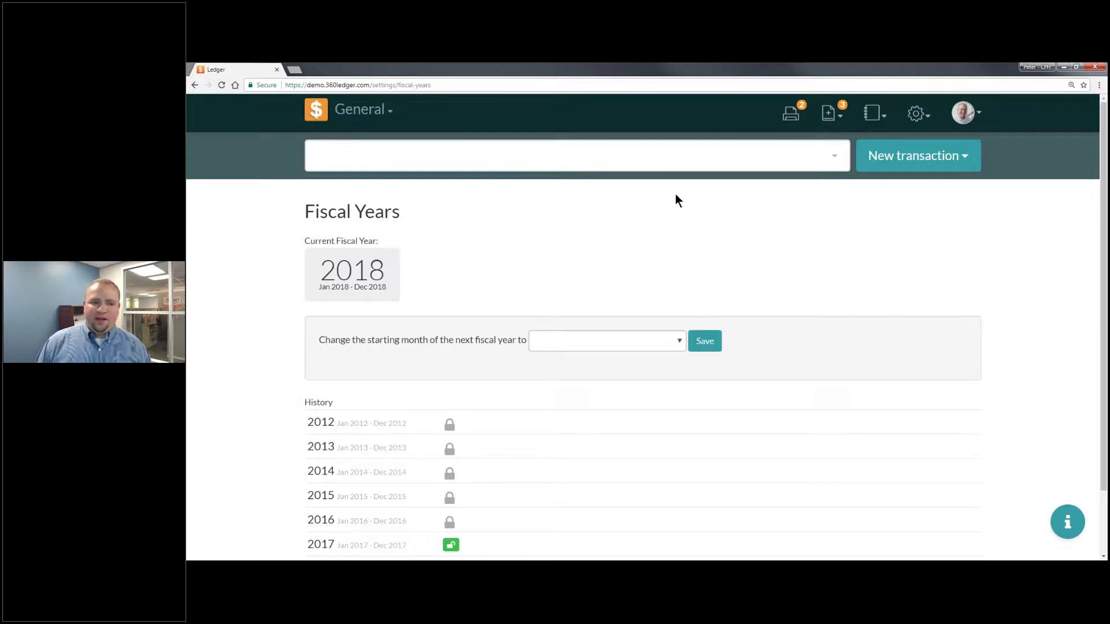
pyautogui.click(316, 110)
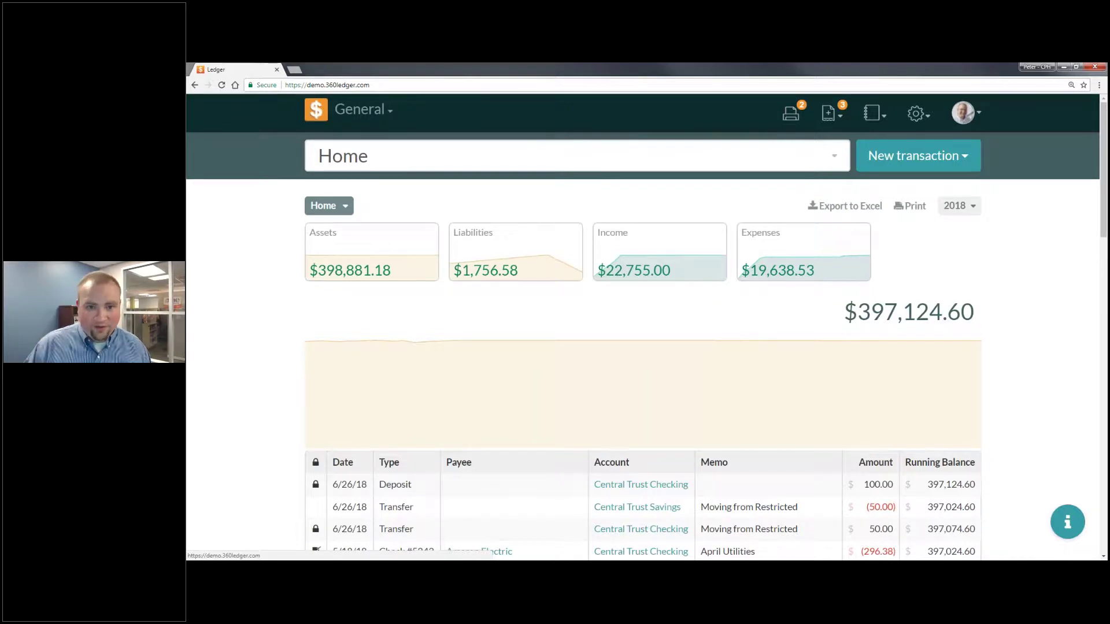
pyautogui.click(930, 119)
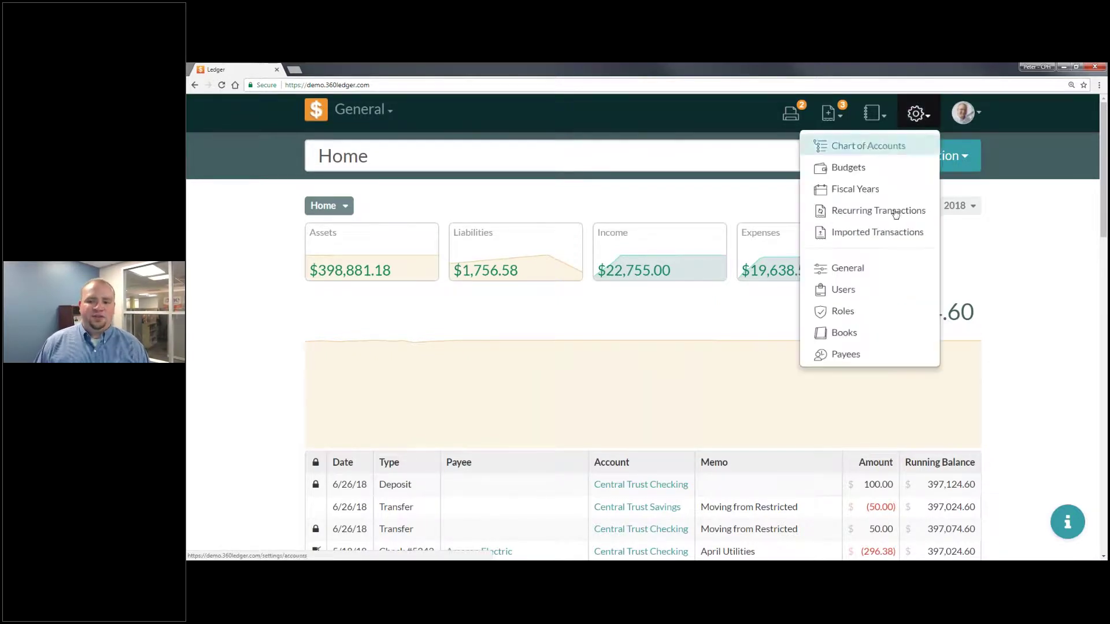
pyautogui.click(880, 151)
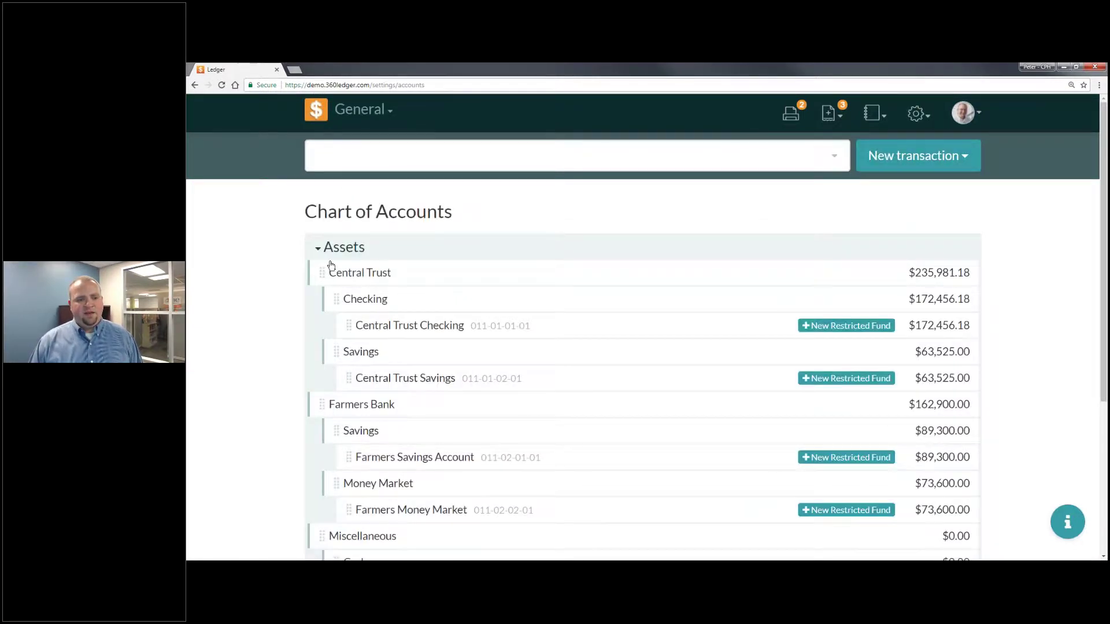
pyautogui.scroll(-4, 332, 265)
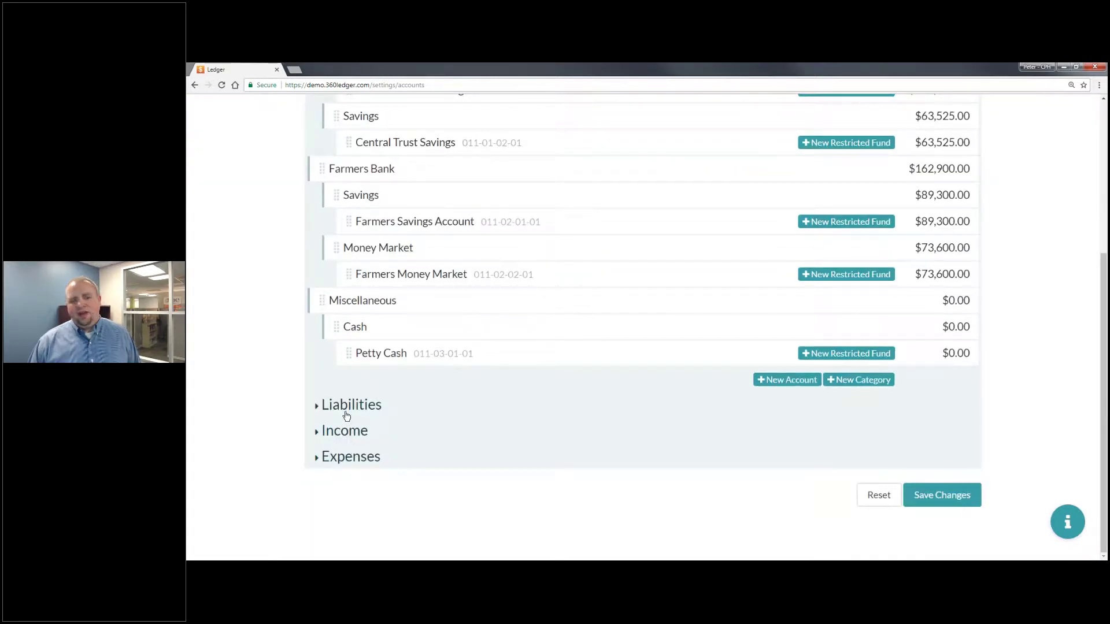
pyautogui.scroll(4, 347, 415)
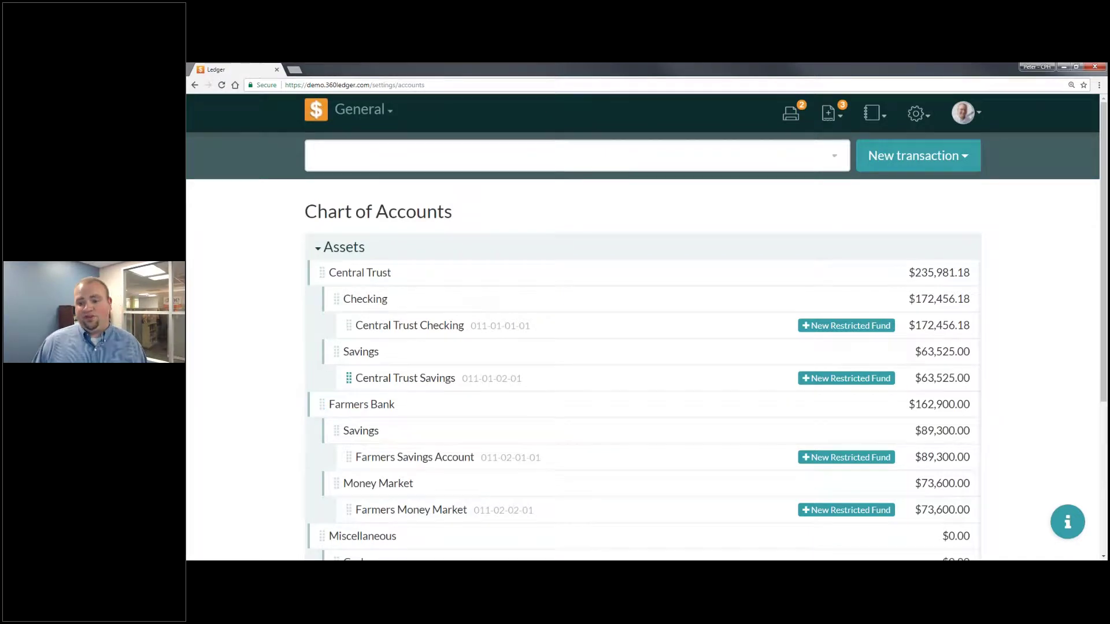
pyautogui.scroll(-4, 348, 377)
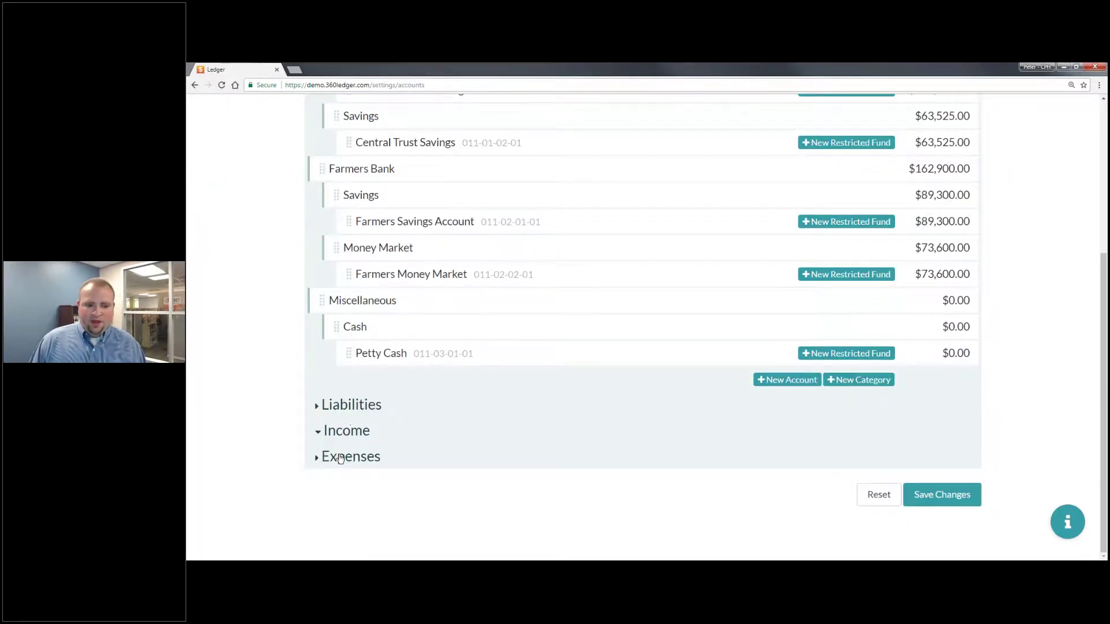
# Step: Expand the Income group and add a new account named Summer Festival with an initial balance of 0 and no account number
pyautogui.click(351, 431)
pyautogui.scroll(-6, 592, 315)
pyautogui.scroll(-2, 593, 315)
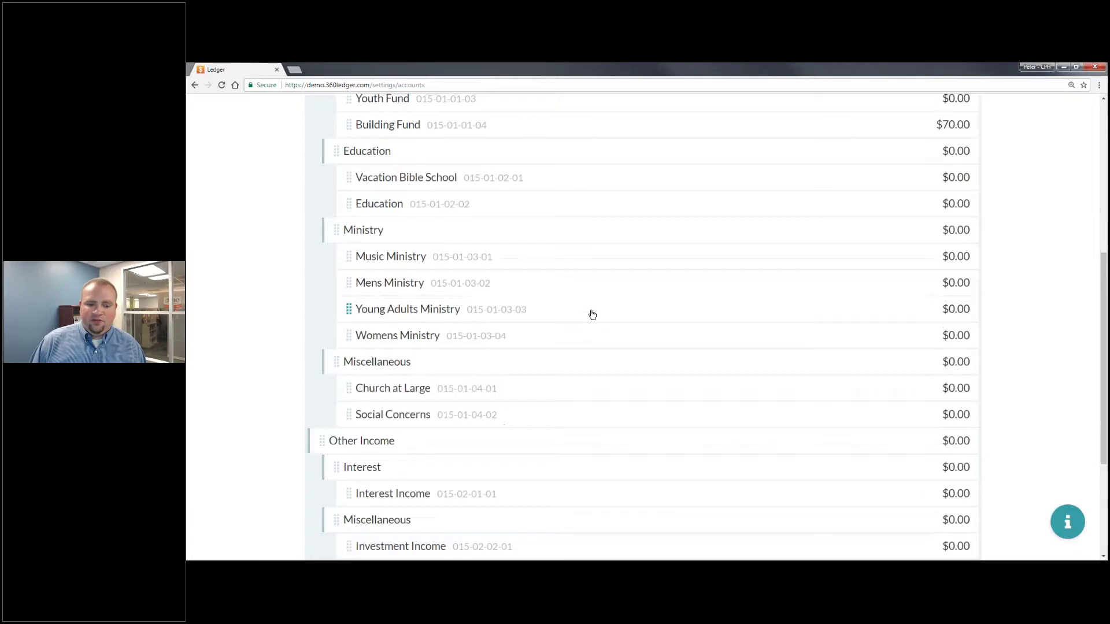
pyautogui.scroll(-4, 576, 310)
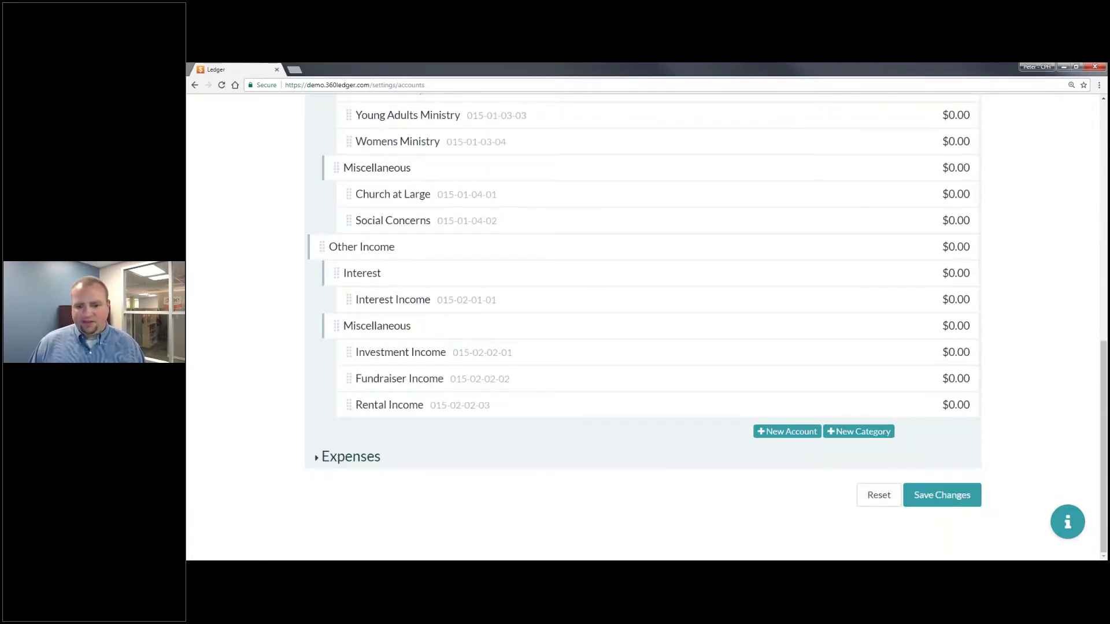
pyautogui.click(805, 435)
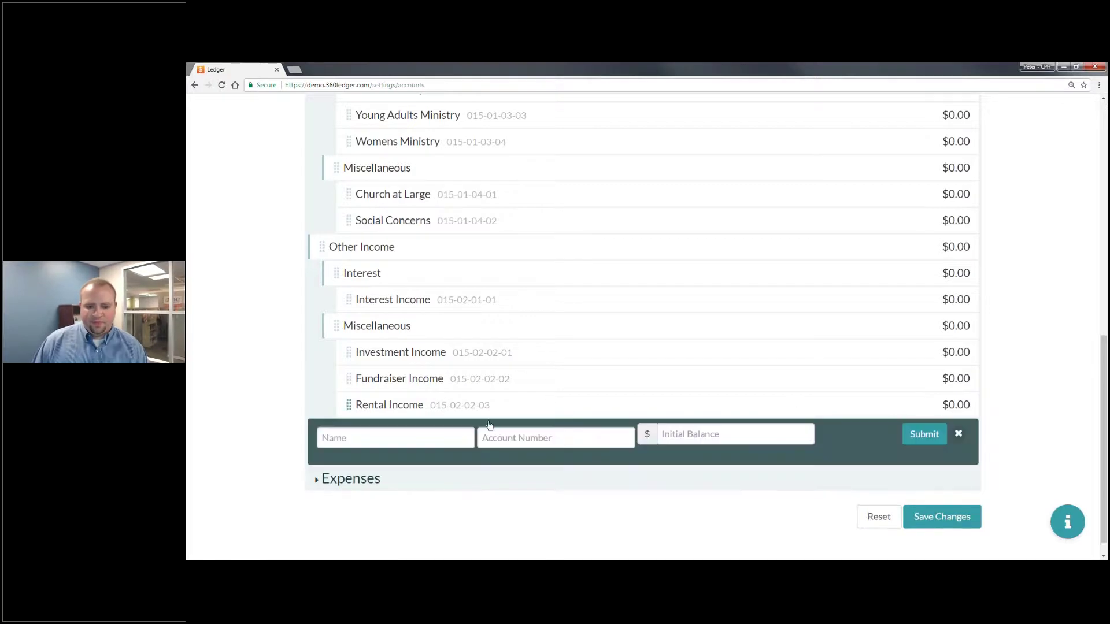
pyautogui.write('Summer Festival')
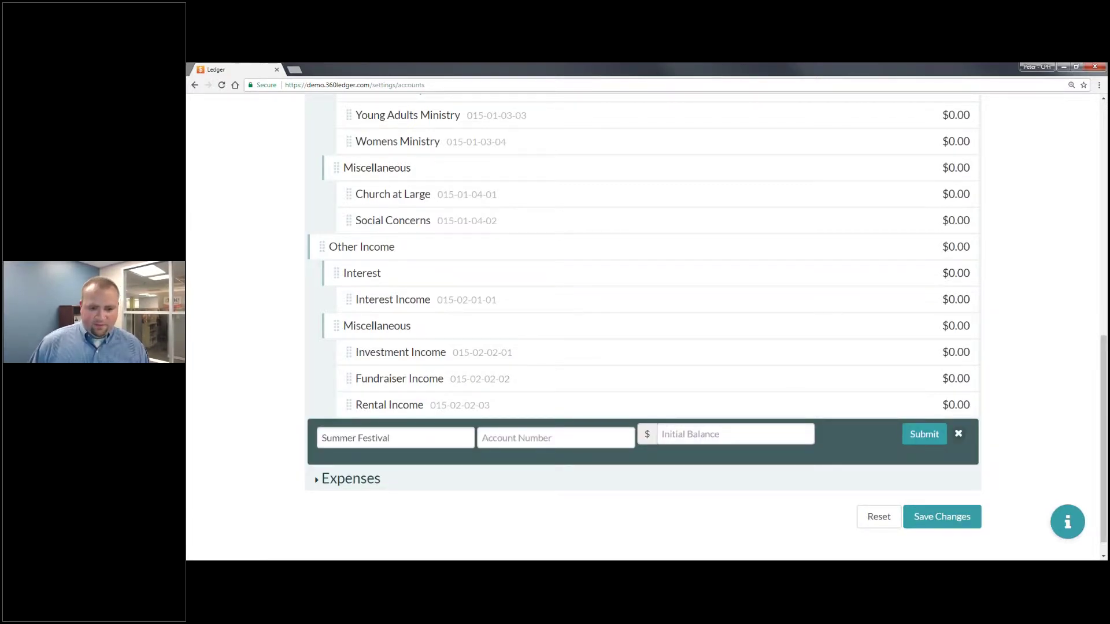
pyautogui.click(521, 438)
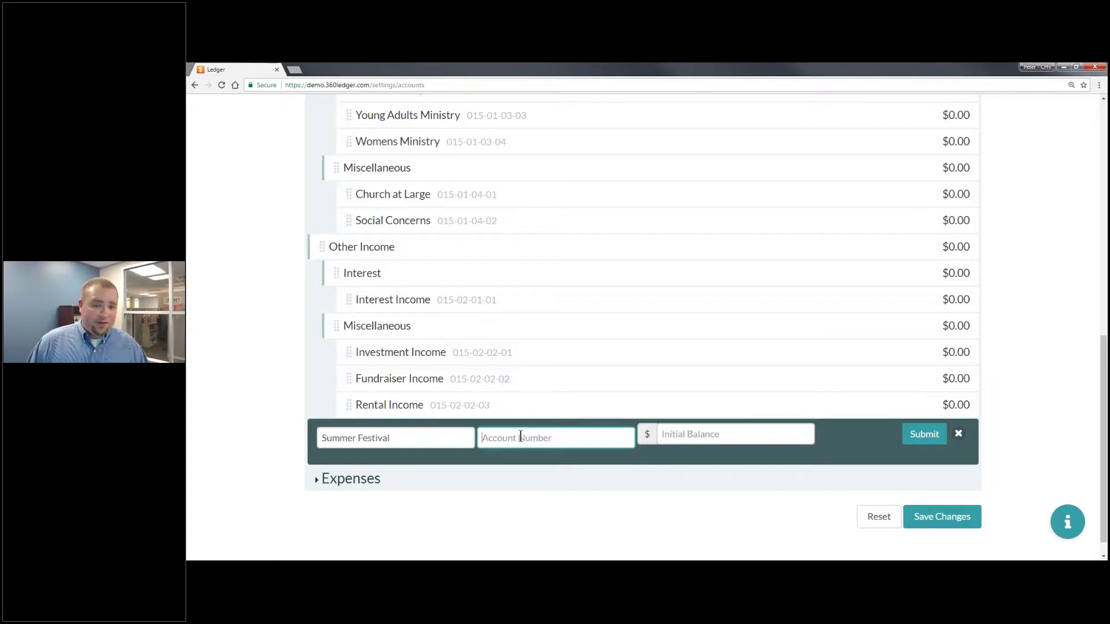
pyautogui.click(717, 434)
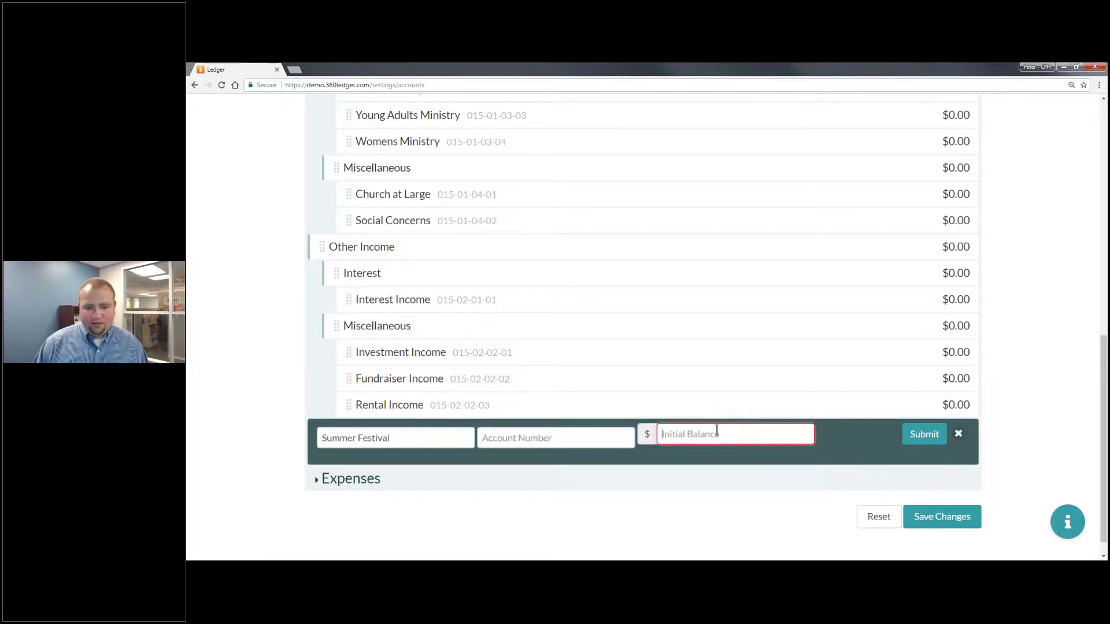
pyautogui.write('0')
pyautogui.click(874, 444)
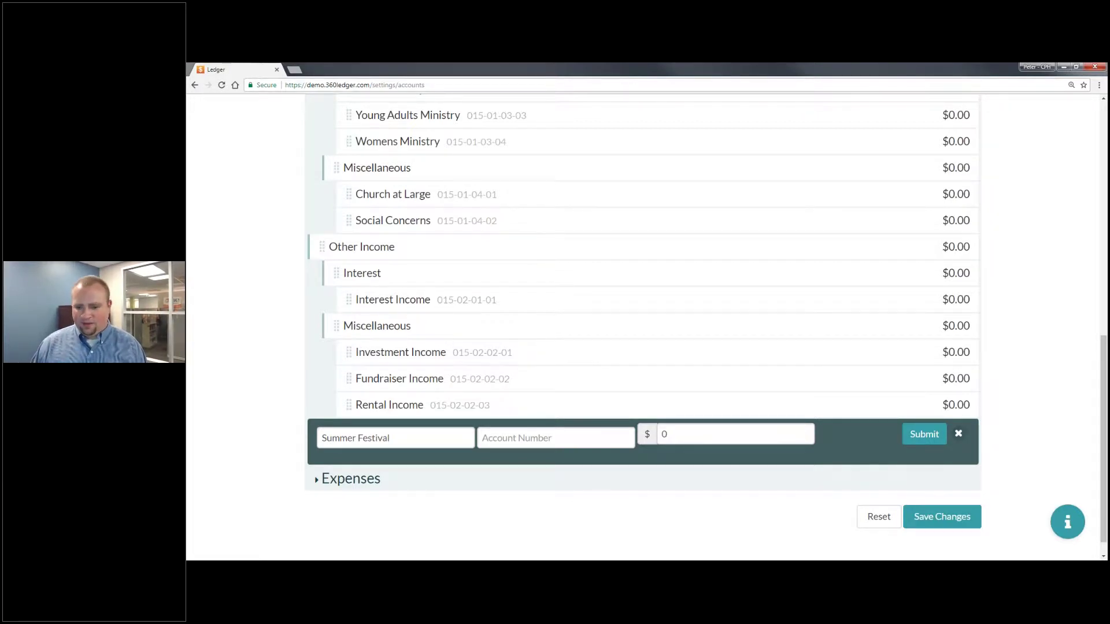
pyautogui.click(924, 435)
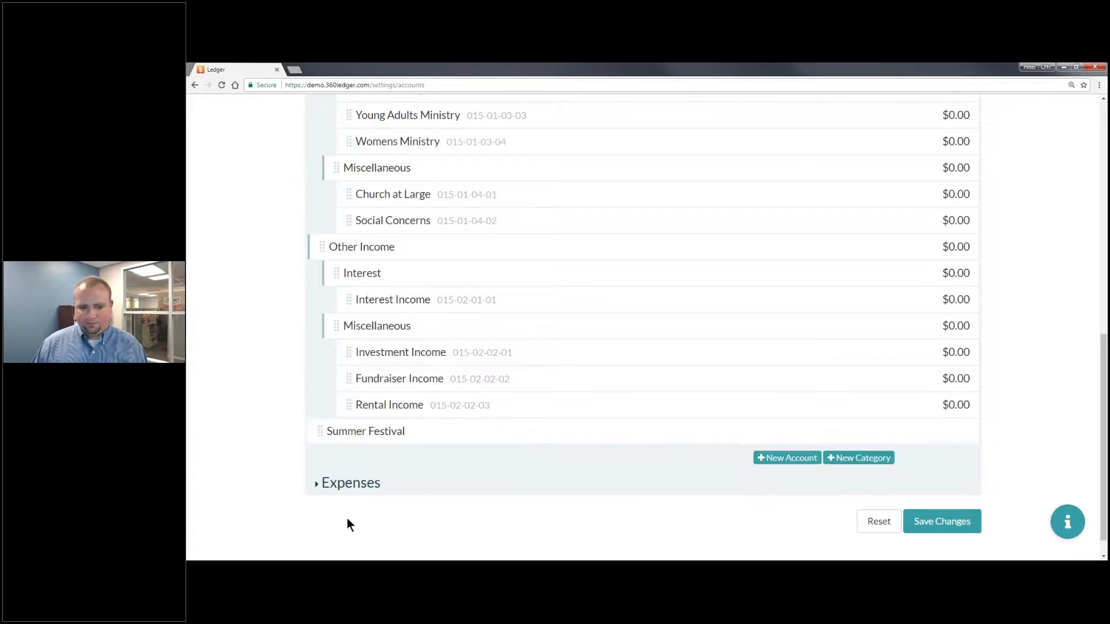
# Step: Move the Summer Festival account into the Miscellaneous category under Other Income, below Rental Income, and save the changes
pyautogui.moveTo(331, 435)
pyautogui.mouseDown()
pyautogui.moveTo(374, 411)
pyautogui.moveTo(365, 433)
pyautogui.moveTo(387, 421)
pyautogui.moveTo(503, 421)
pyautogui.mouseUp()
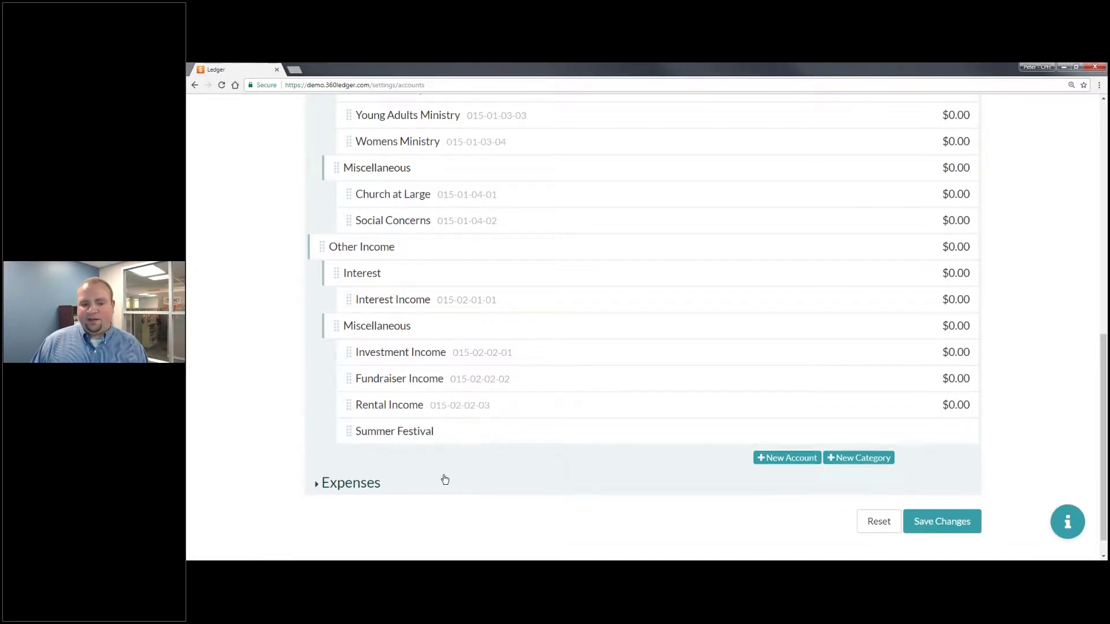
pyautogui.click(940, 522)
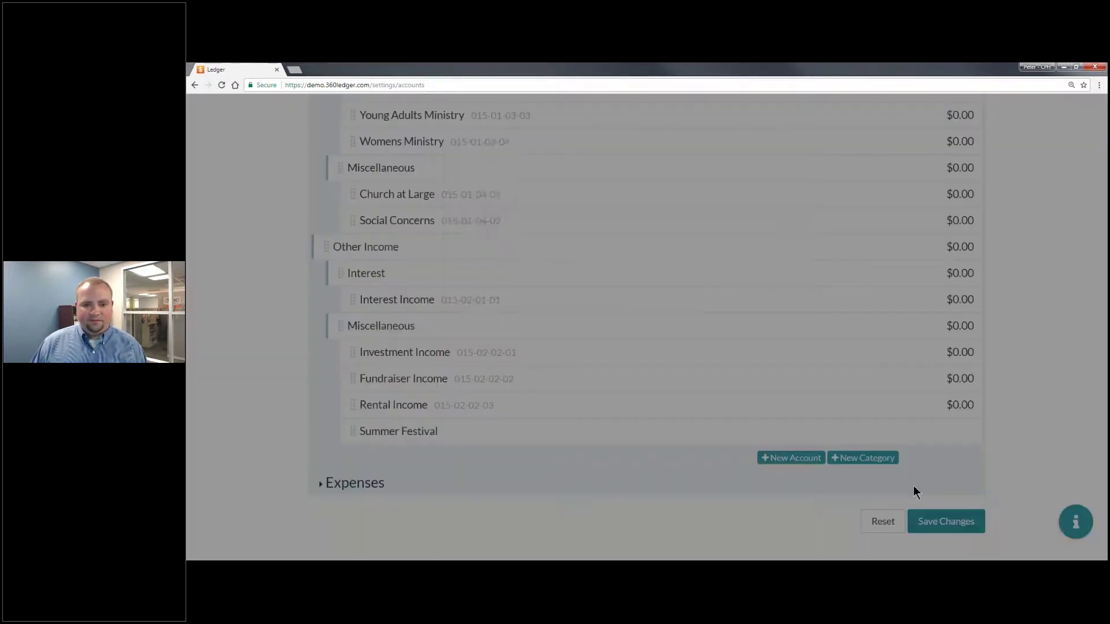
pyautogui.click(813, 295)
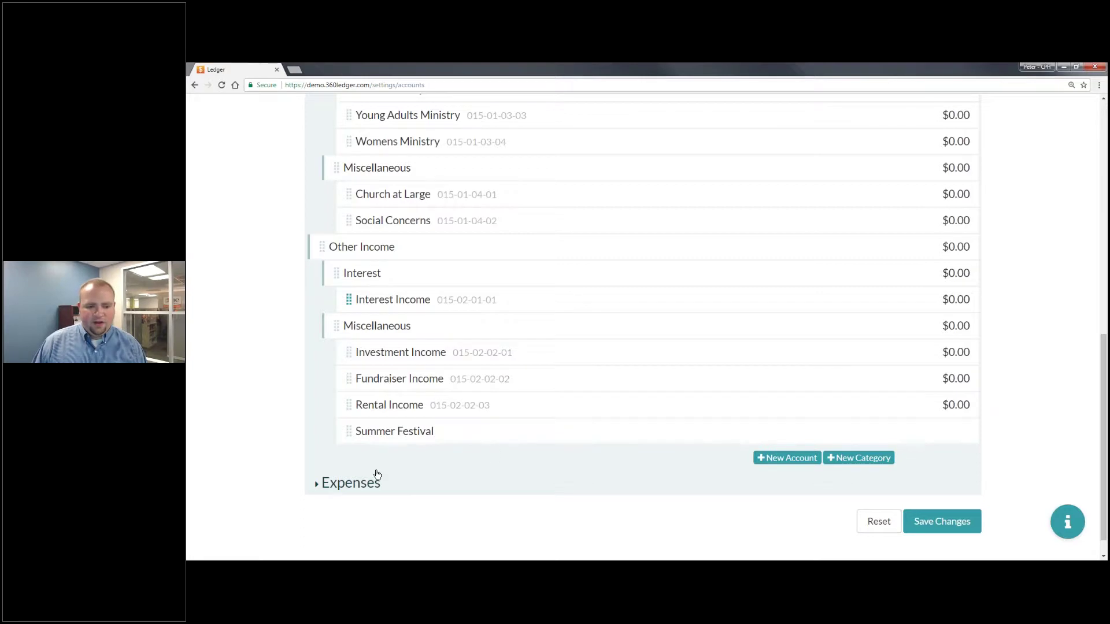
# Step: Expand the Expenses group and view the editable details of the Lawn Care account under Church Grounds, leaving them as they are
pyautogui.click(334, 486)
pyautogui.scroll(-15, 370, 474)
pyautogui.scroll(-4, 374, 464)
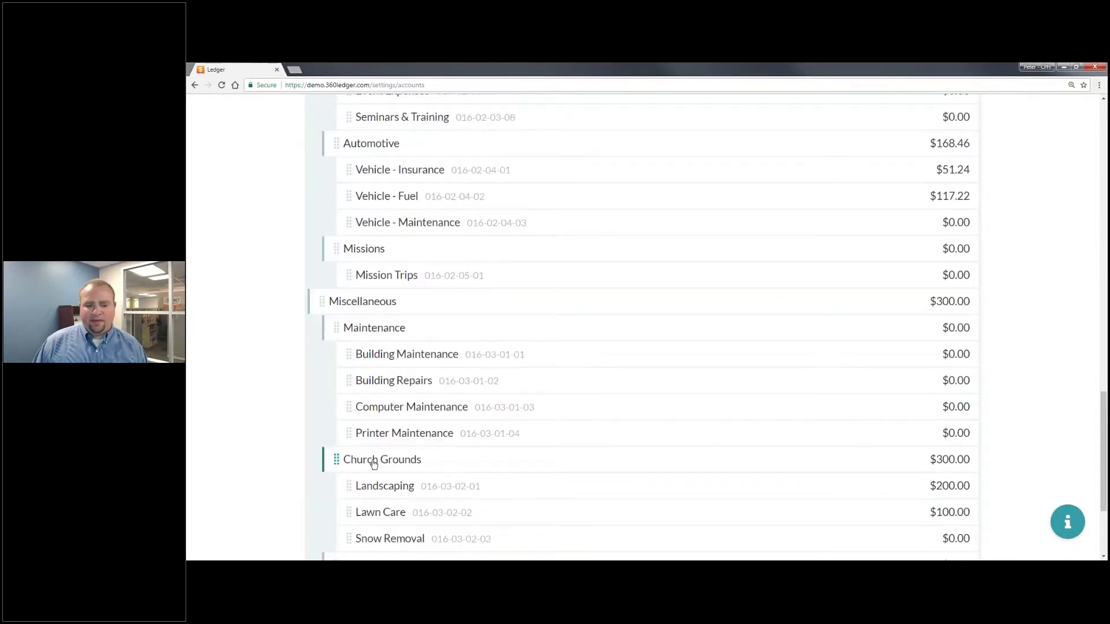
pyautogui.scroll(1, 458, 483)
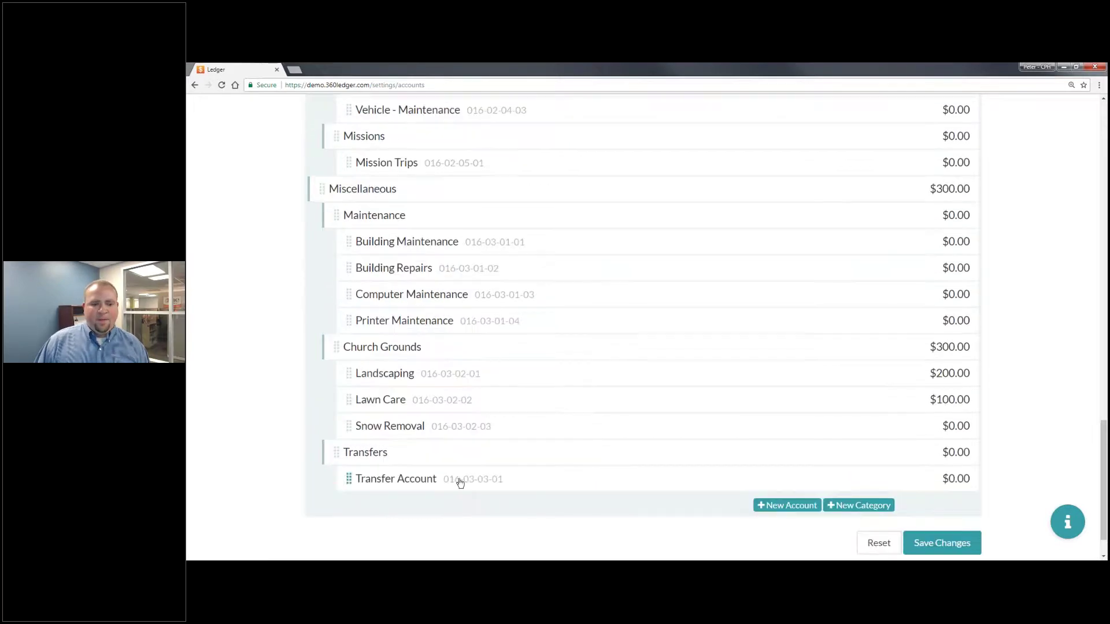
pyautogui.click(447, 410)
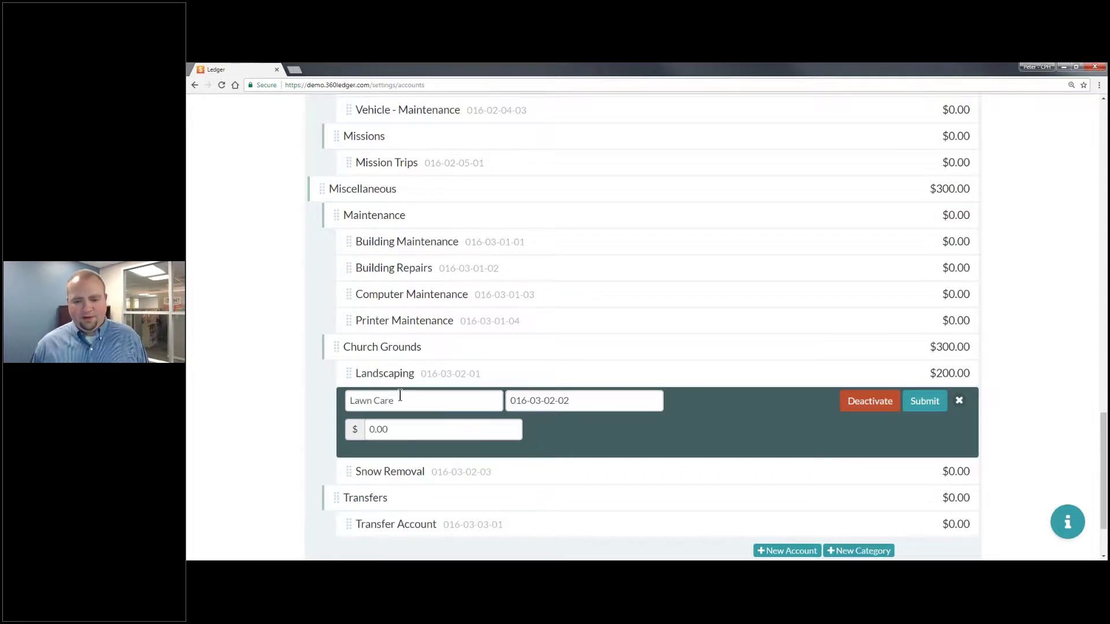
pyautogui.click(961, 402)
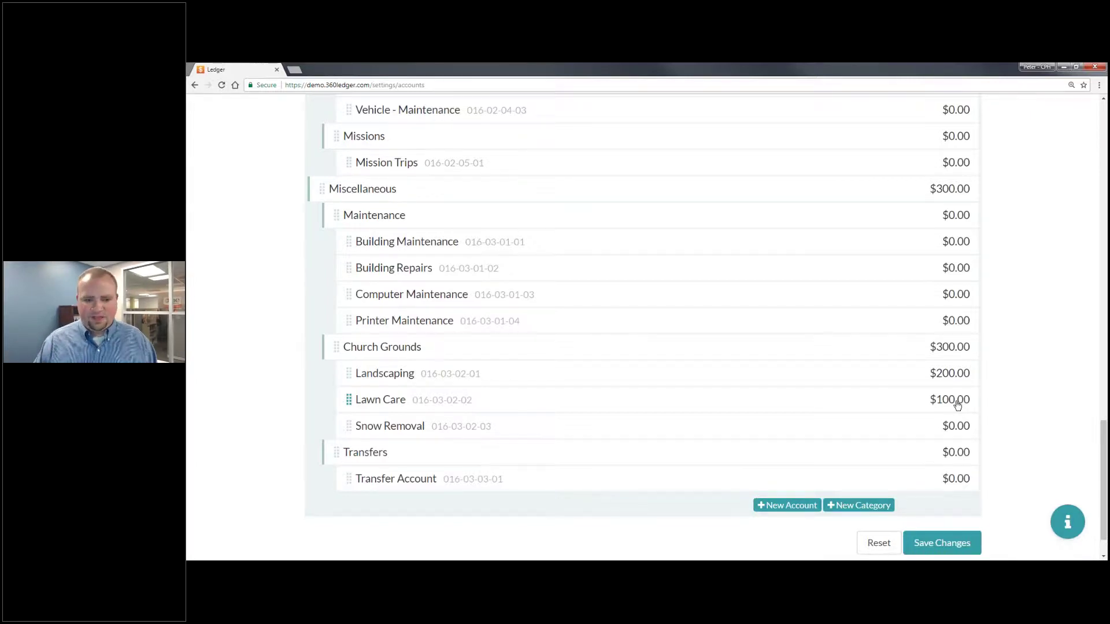
# Step: Deactivate the Lawn Care account under Church Grounds and check its option for reactivating
pyautogui.click(913, 405)
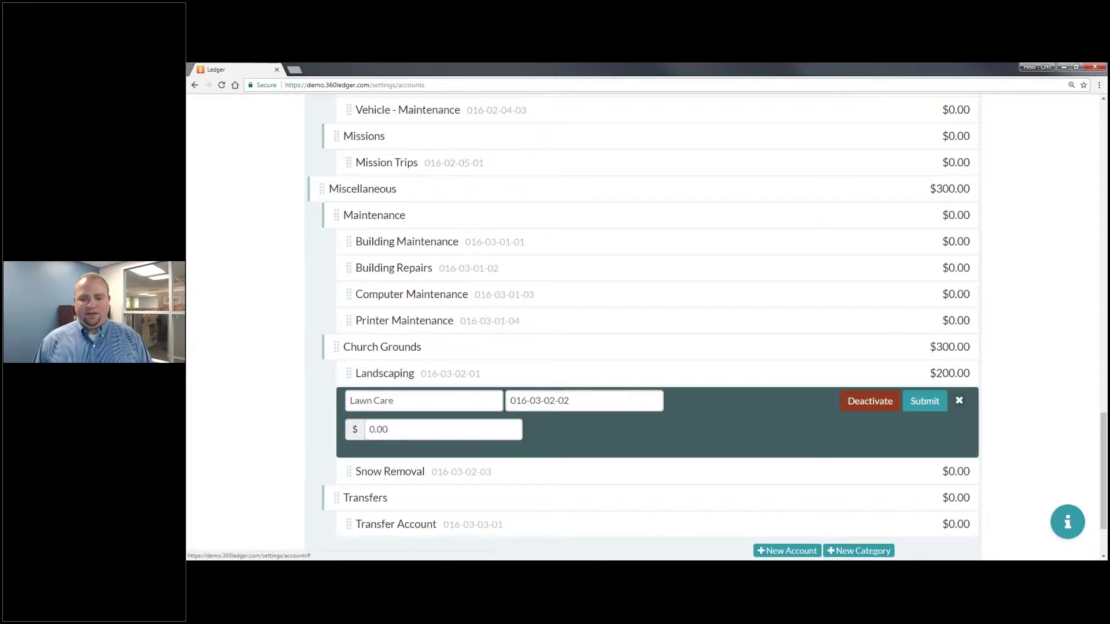
pyautogui.click(872, 407)
pyautogui.scroll(-15, 867, 416)
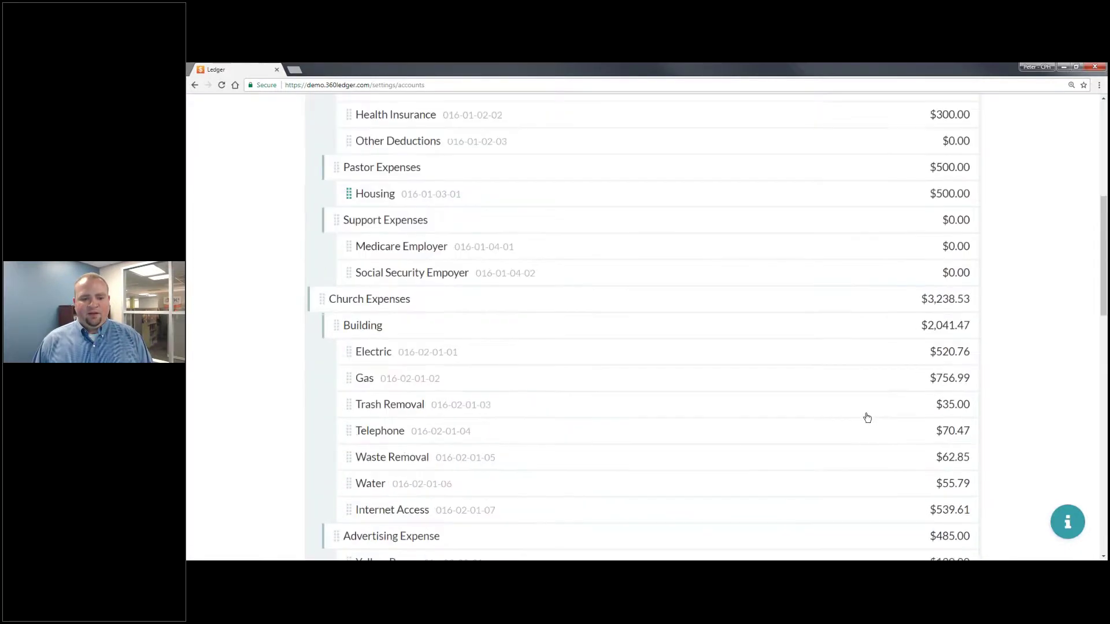
pyautogui.scroll(-6, 861, 426)
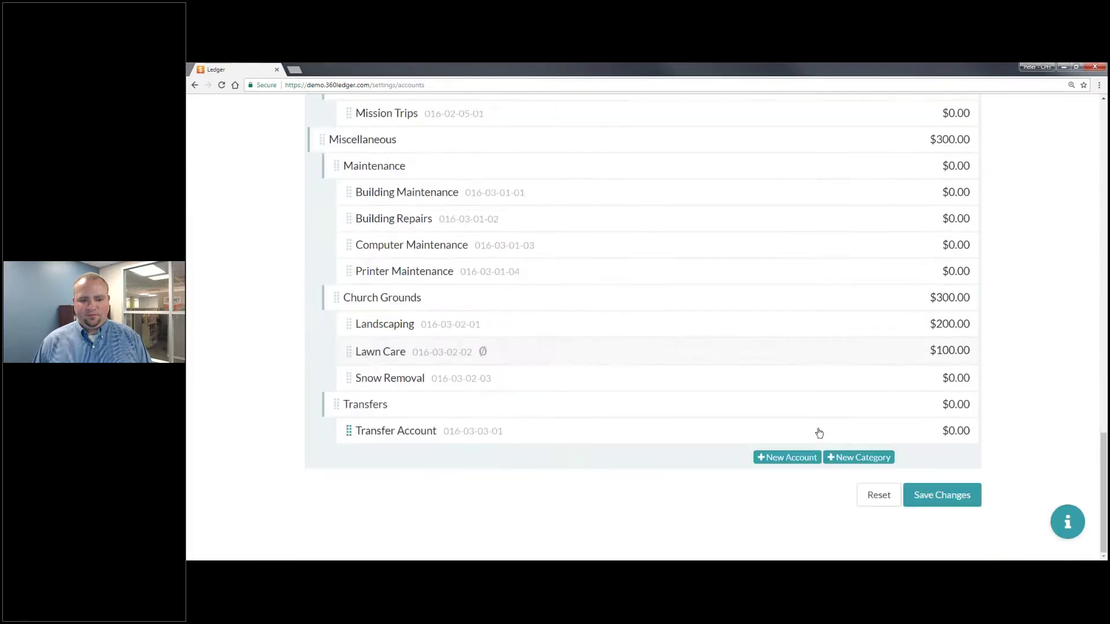
pyautogui.moveTo(485, 353)
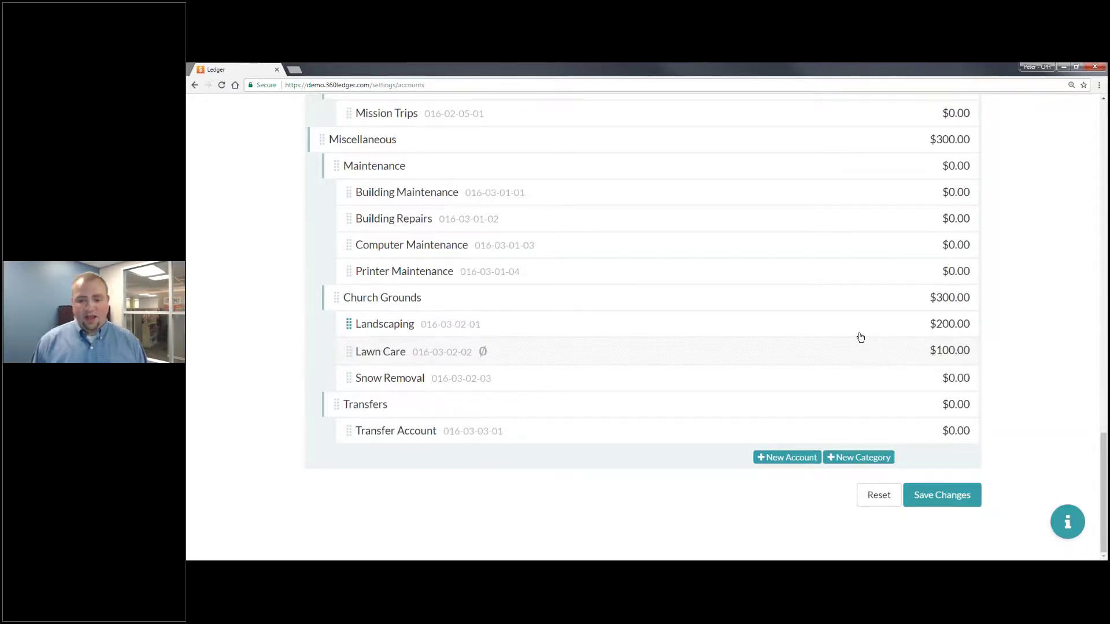
pyautogui.click(818, 353)
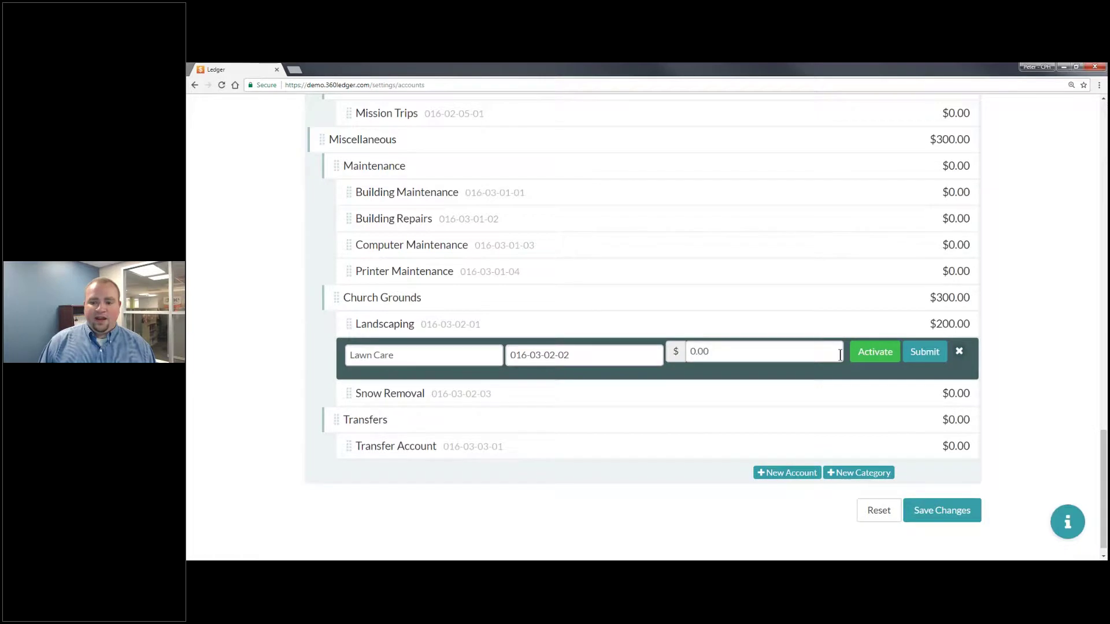
pyautogui.click(959, 352)
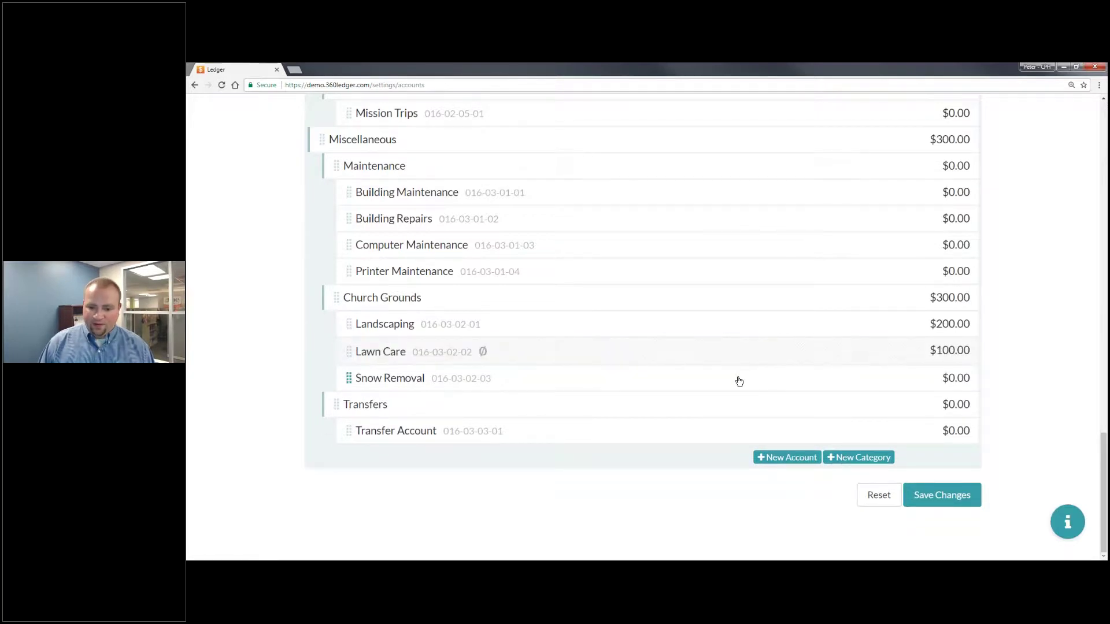
# Step: Deactivate the Snow Removal account under Church Grounds and check its reactivation option without applying it
pyautogui.click(739, 381)
pyautogui.click(854, 383)
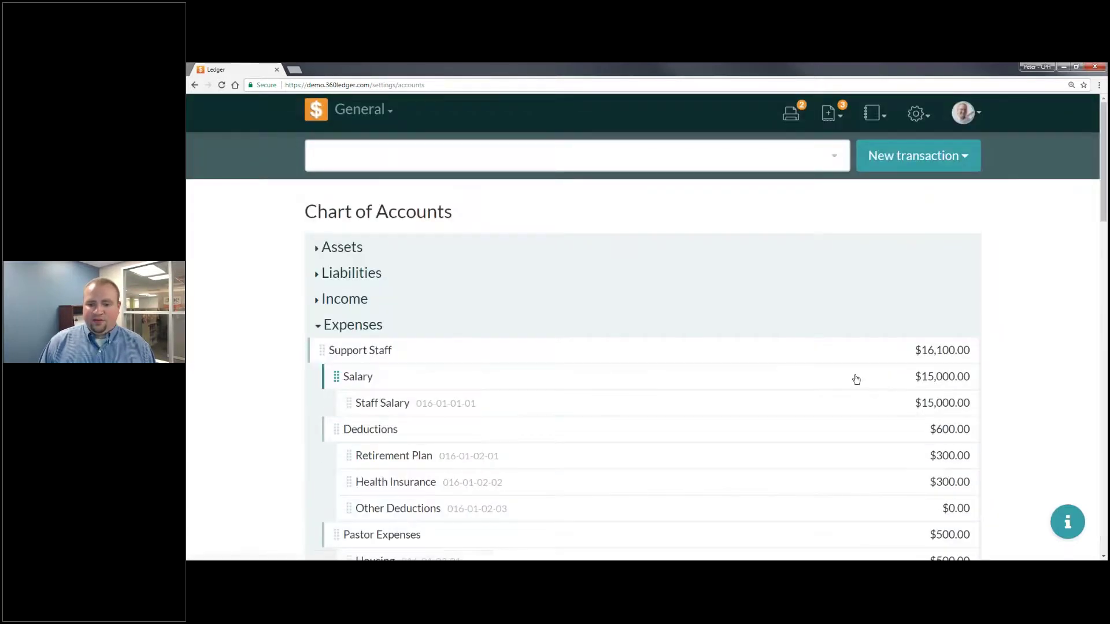
pyautogui.scroll(-10, 730, 374)
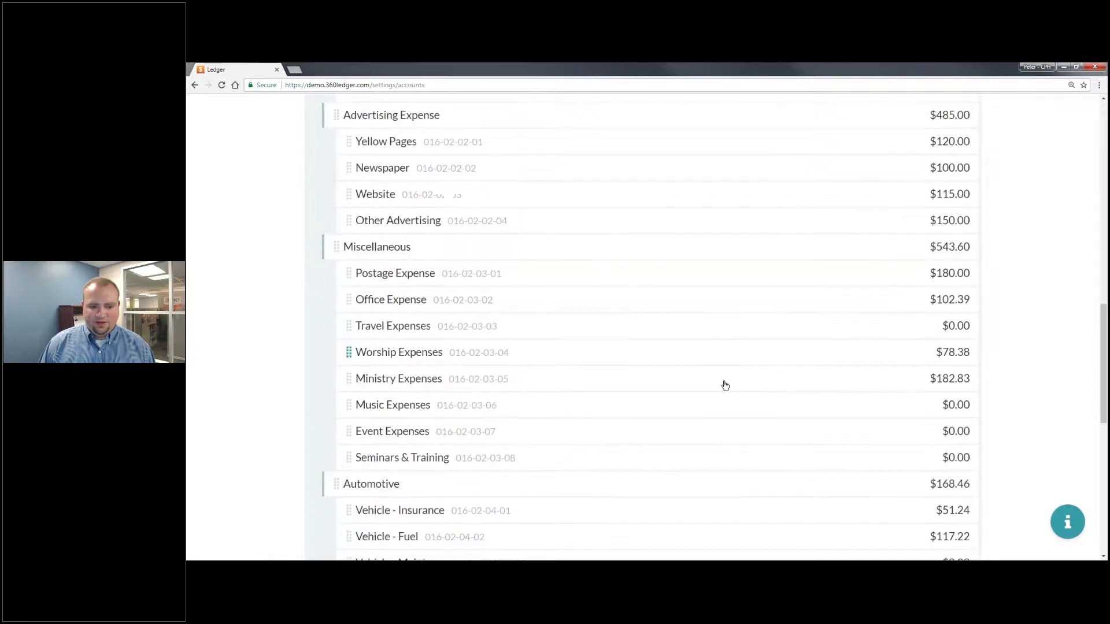
pyautogui.scroll(-10, 718, 395)
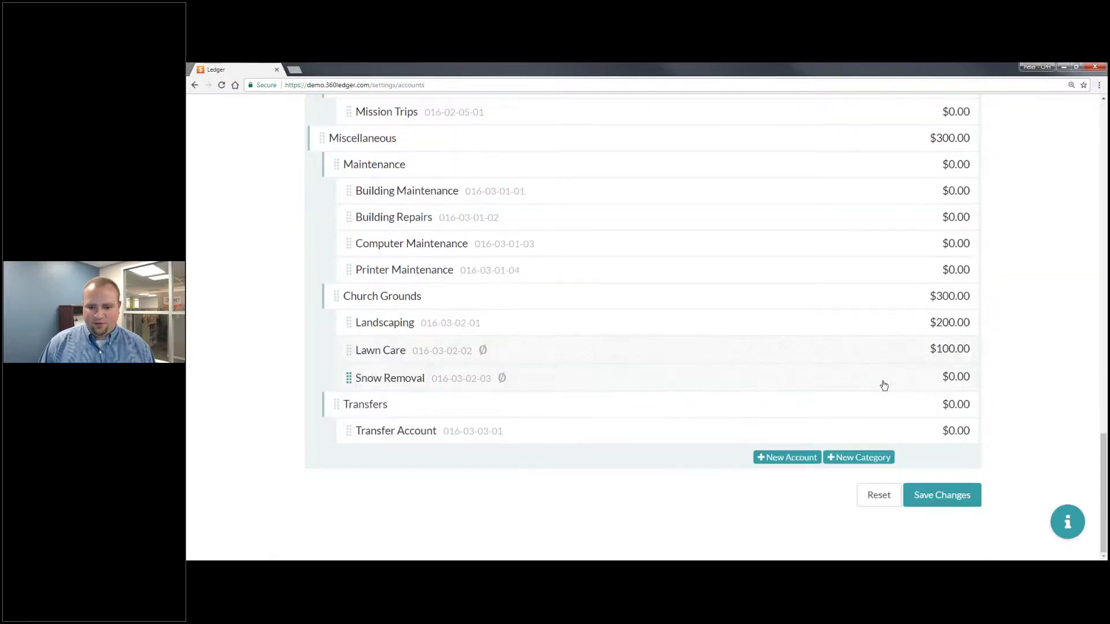
pyautogui.click(887, 381)
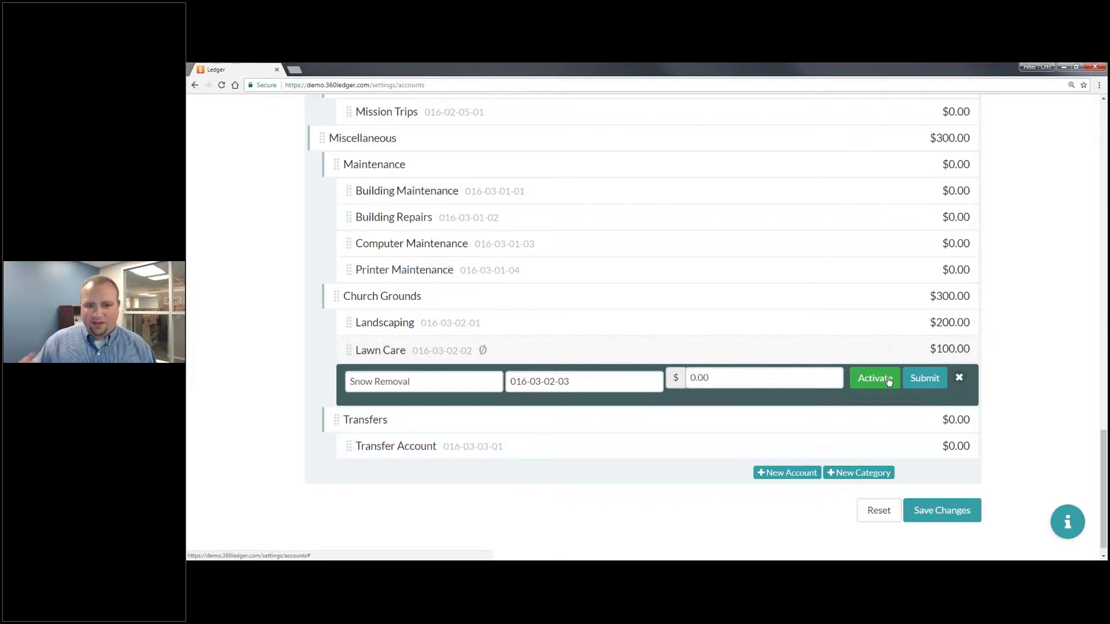
pyautogui.click(960, 378)
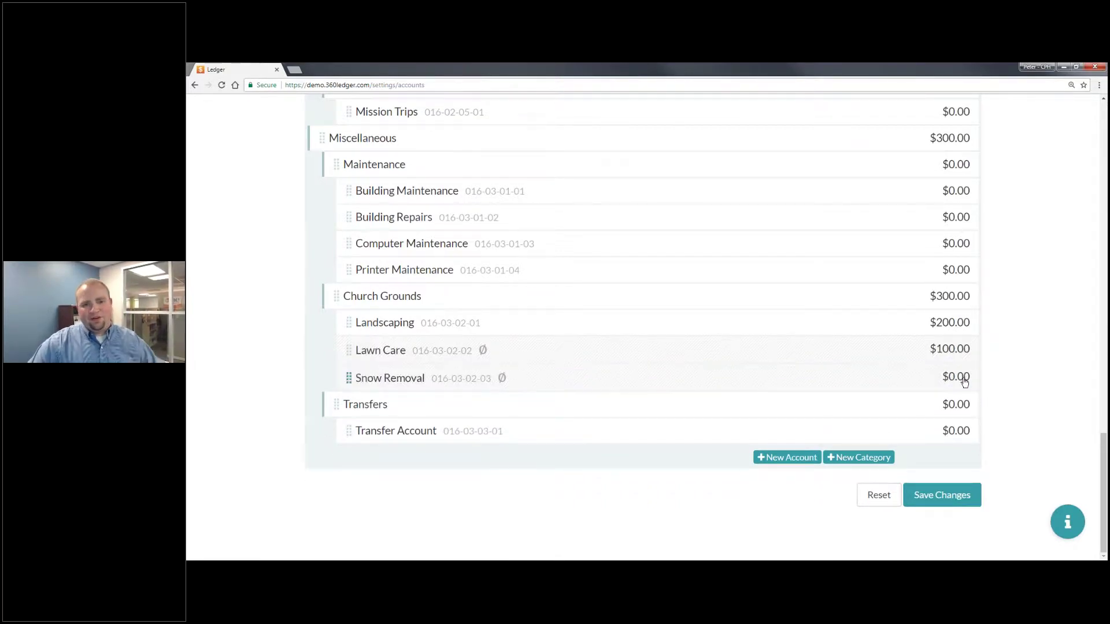
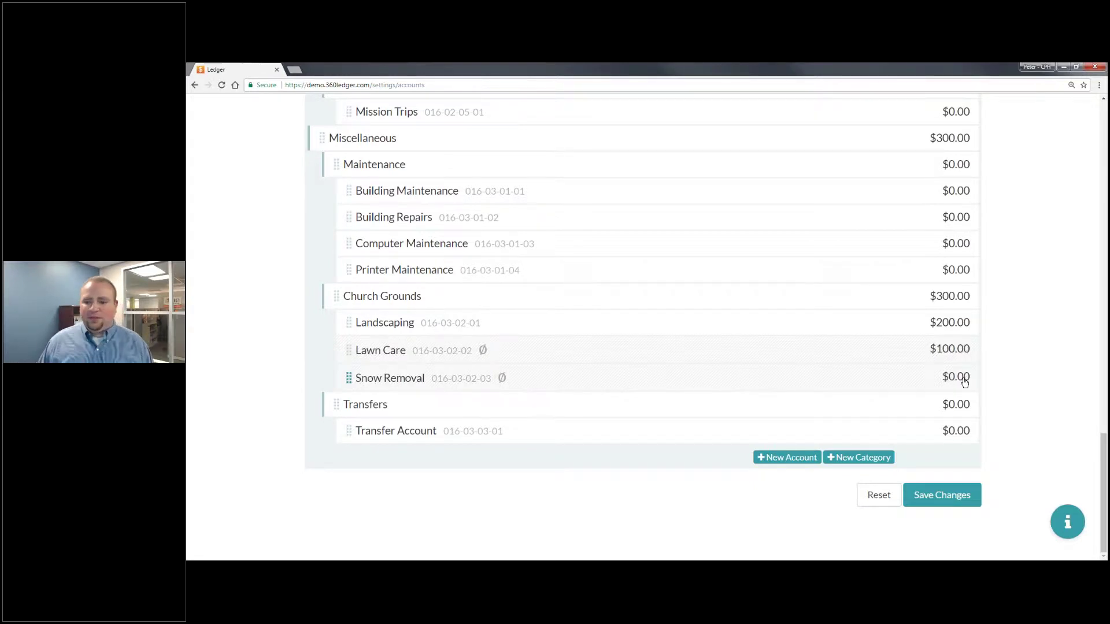
# Step: Leave the Chart of Accounts for the Budgets settings, confirming the pending deactivation of the two Church Grounds accounts
pyautogui.scroll(1, 508, 401)
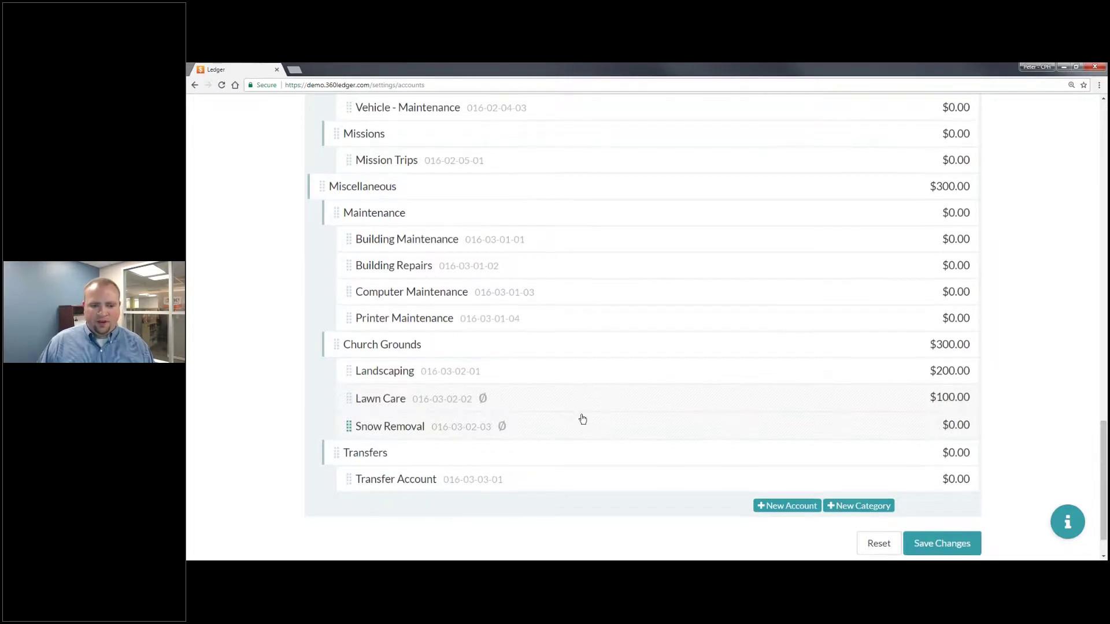
pyautogui.scroll(6, 600, 461)
pyautogui.scroll(15, 922, 151)
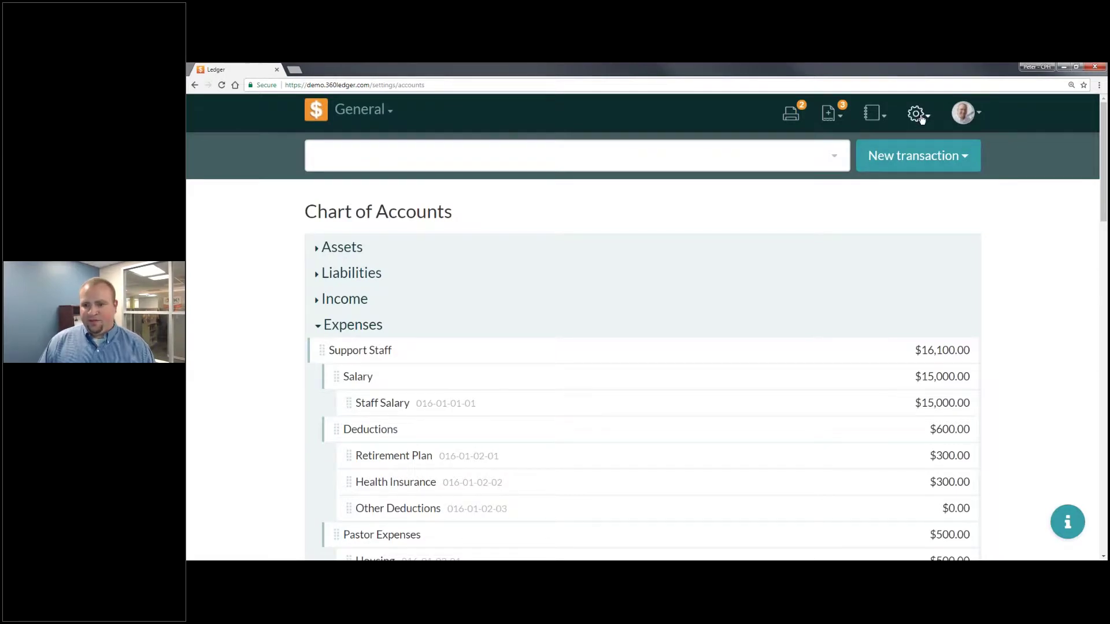
pyautogui.click(920, 115)
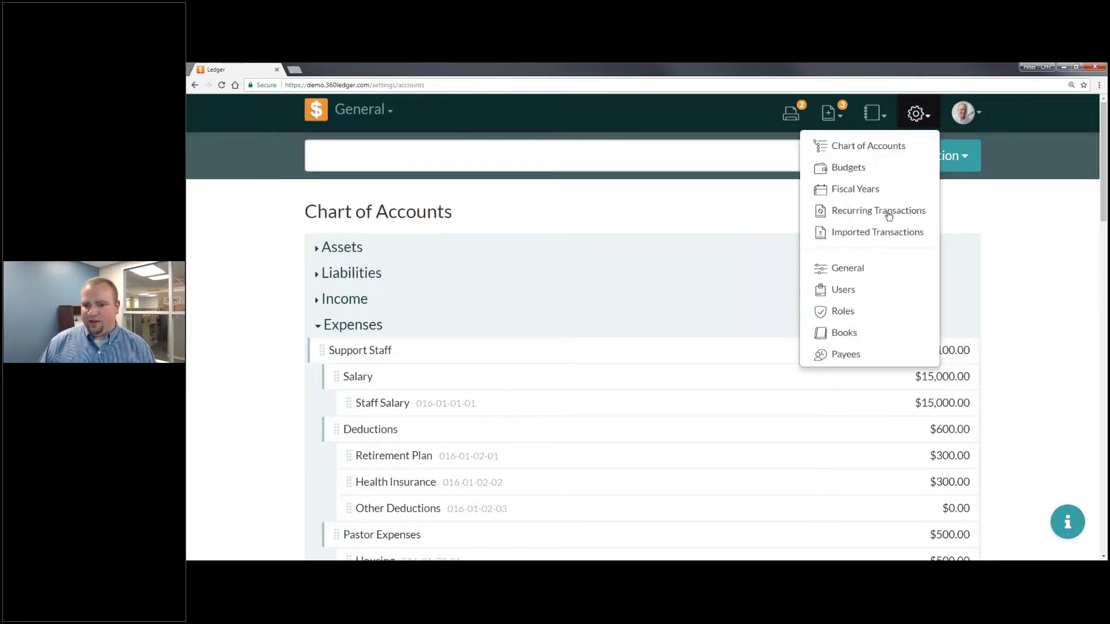
pyautogui.click(860, 168)
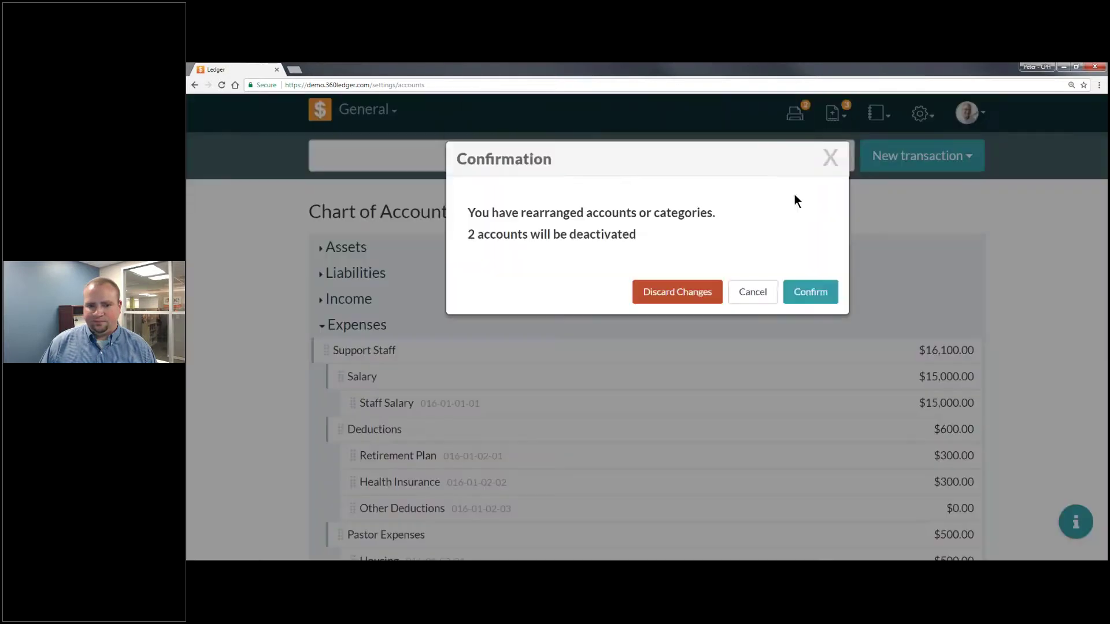
pyautogui.click(812, 292)
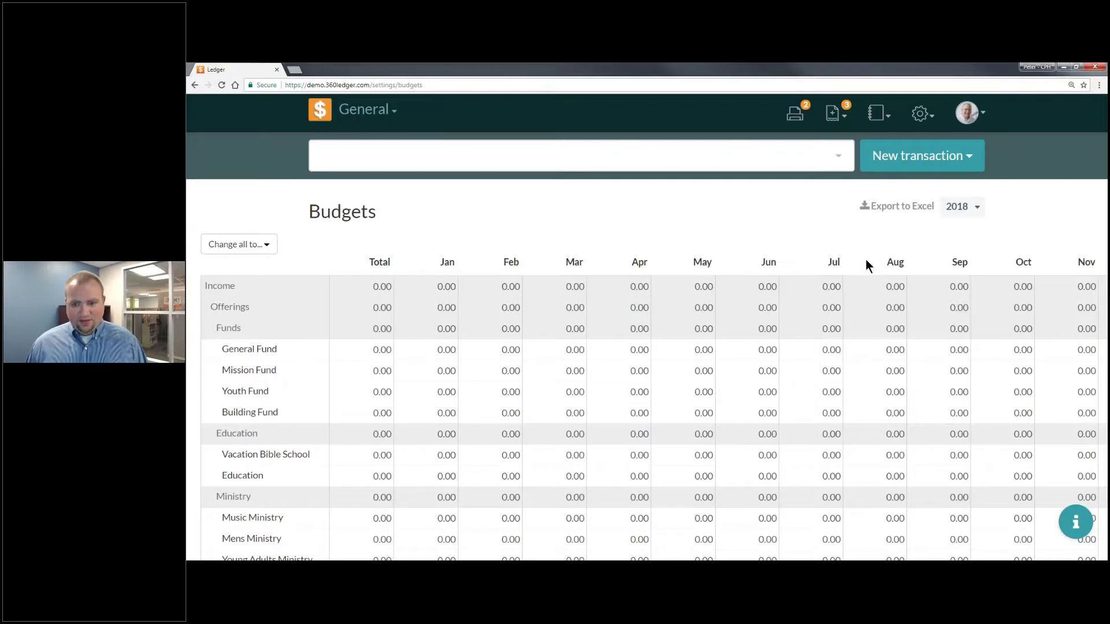
# Step: Examine the monthly 2018 budget grid and the choices for changing all amounts to last year's budget or last year's actual
pyautogui.hotkey('ctrl', '-')
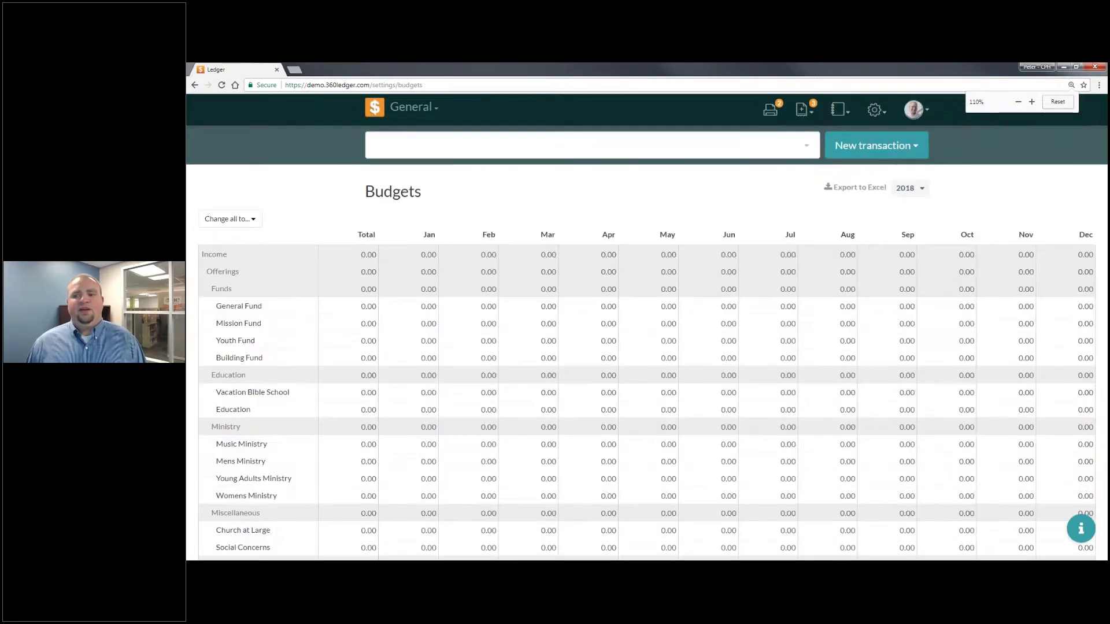
pyautogui.hotkey('ctrl', '-')
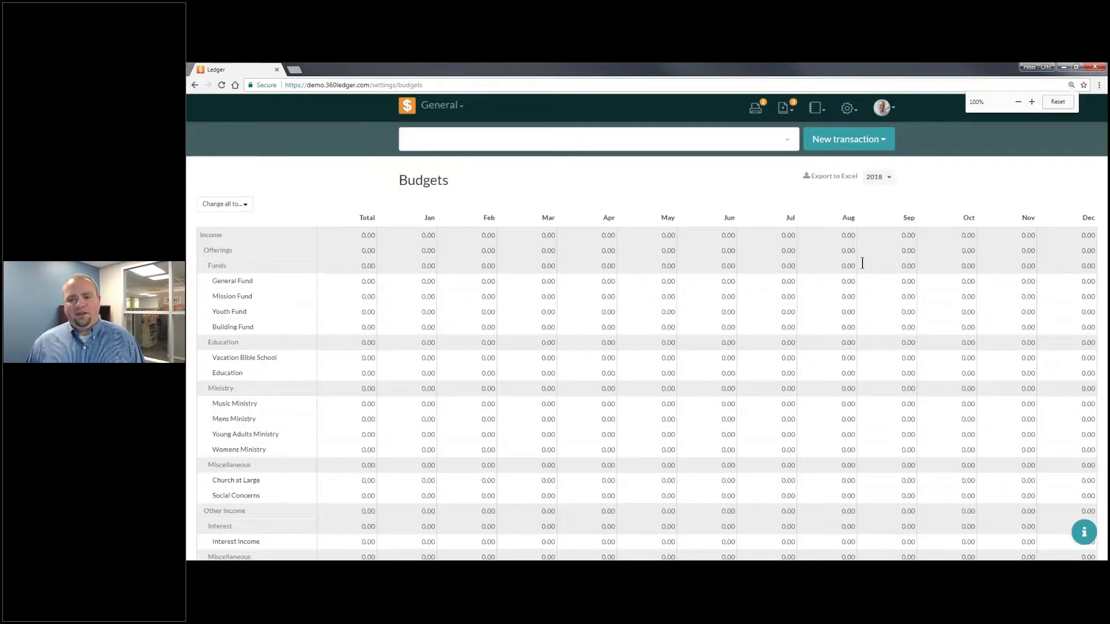
pyautogui.hotkey('ctrl', '-')
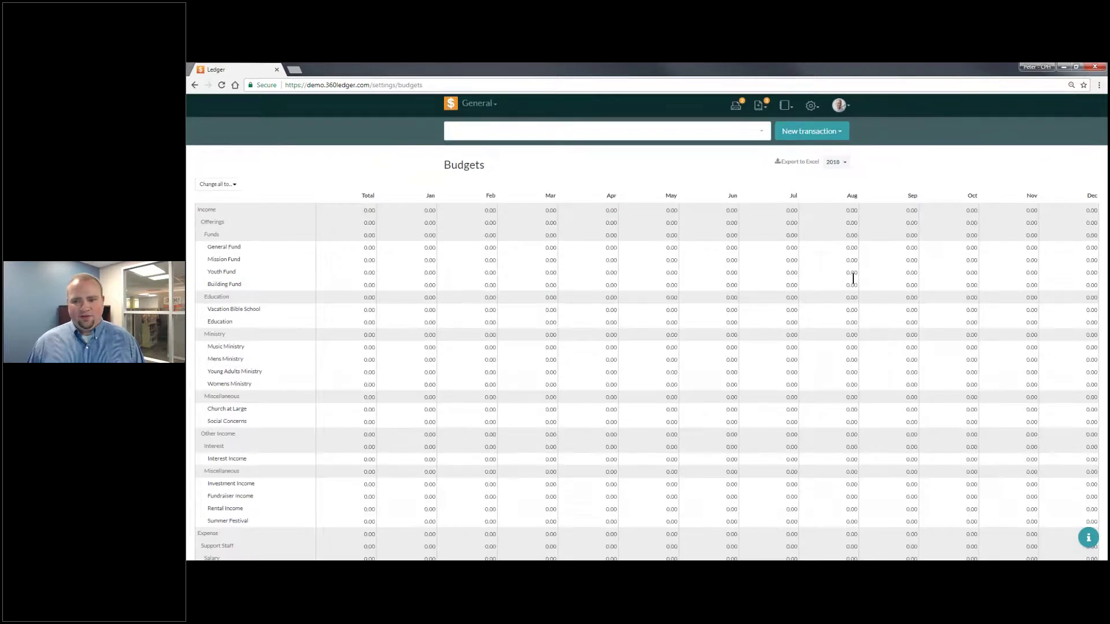
pyautogui.hotkey('ctrl', '+')
pyautogui.hotkey('ctrl', '+')
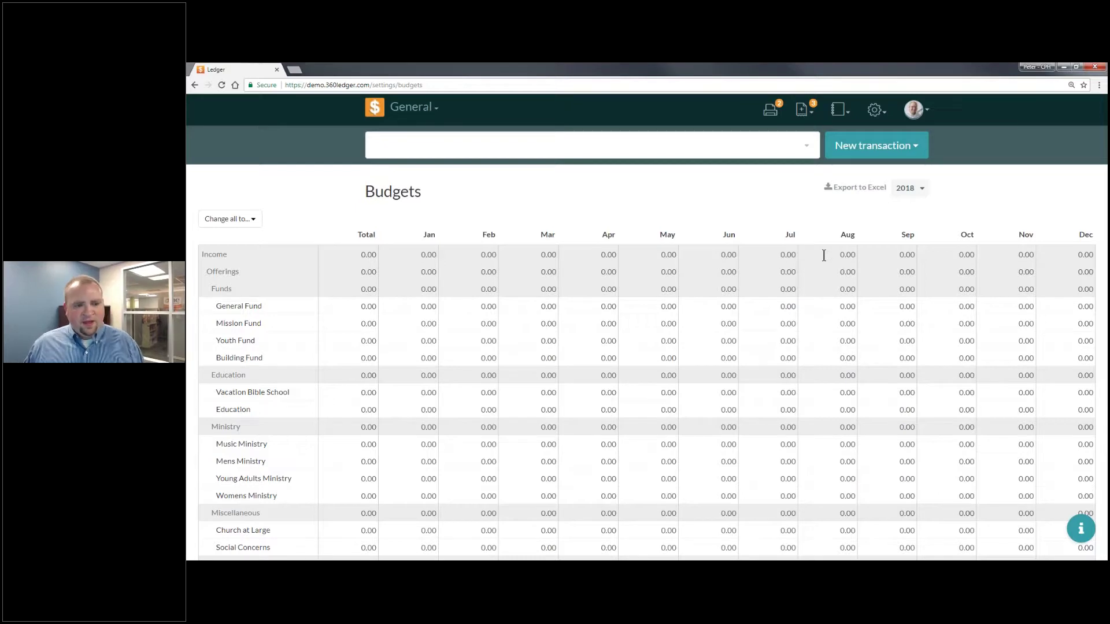
pyautogui.click(249, 225)
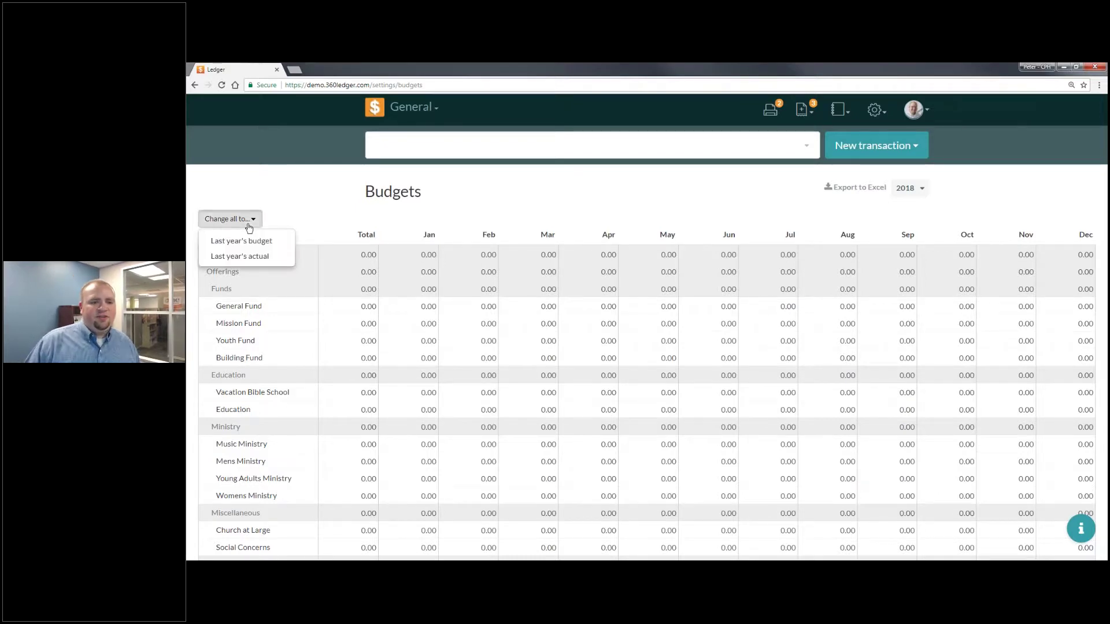
pyautogui.click(282, 224)
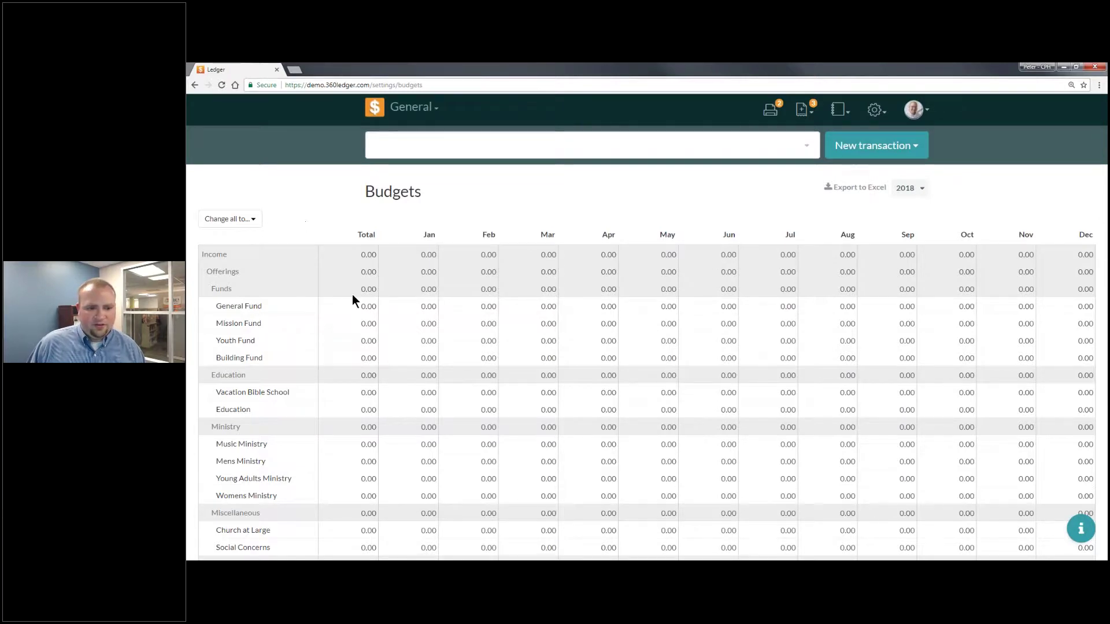
# Step: Reset the browser zoom to its default level and reload the Budgets page
pyautogui.click(1022, 252)
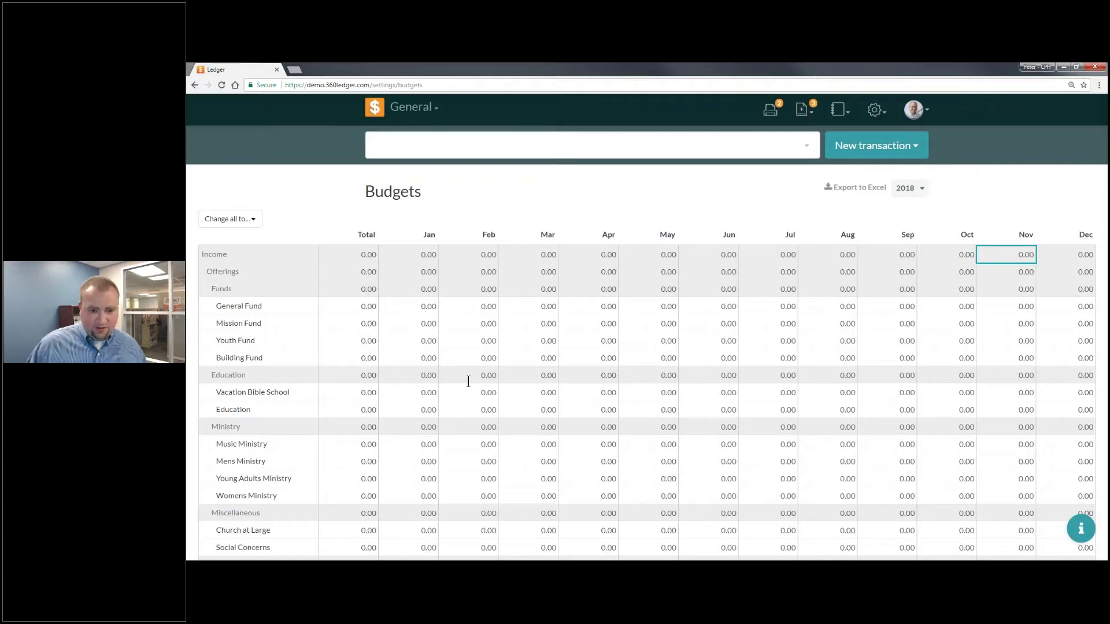
pyautogui.hotkey('ctrl', '0')
pyautogui.click(577, 318)
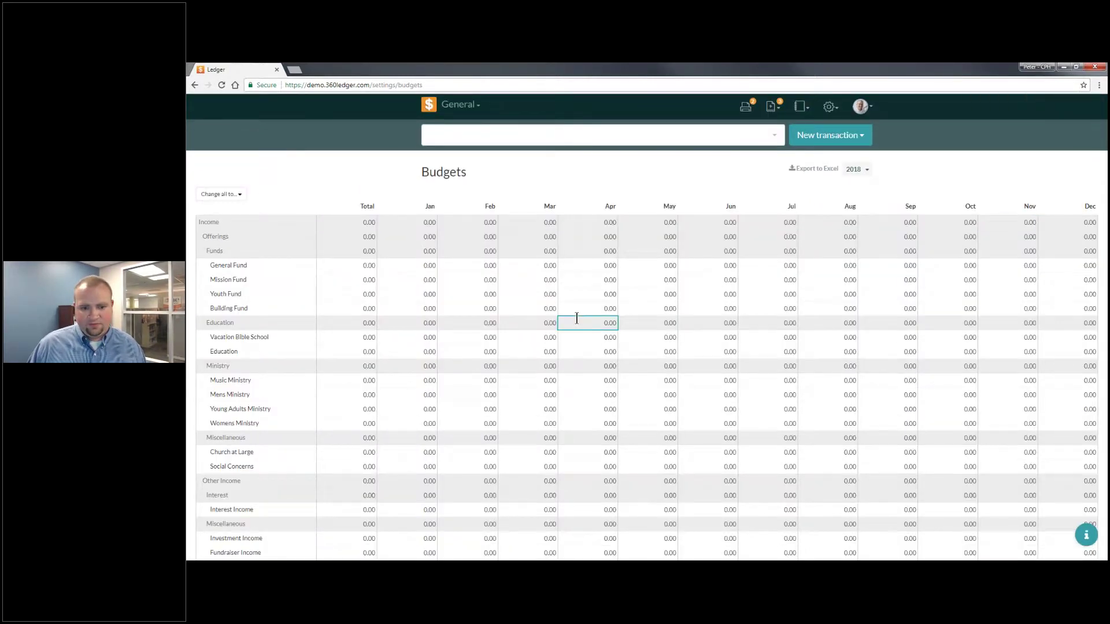
pyautogui.click(222, 85)
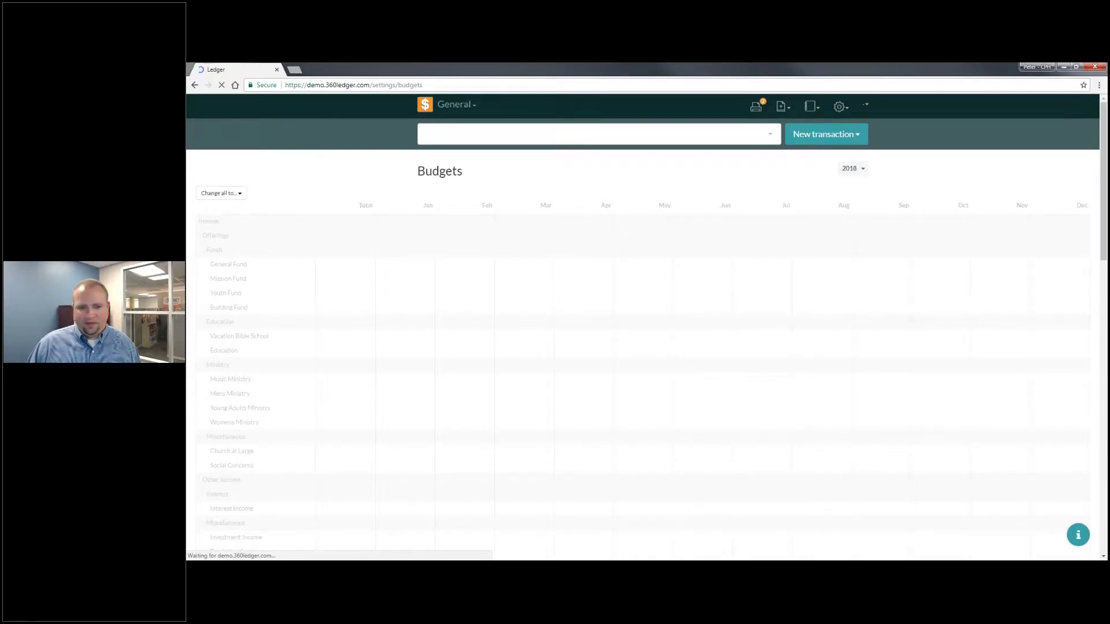
# Step: Set the General Fund's total 2018 budget to 500, spread across the months
pyautogui.scroll(-5, 318, 223)
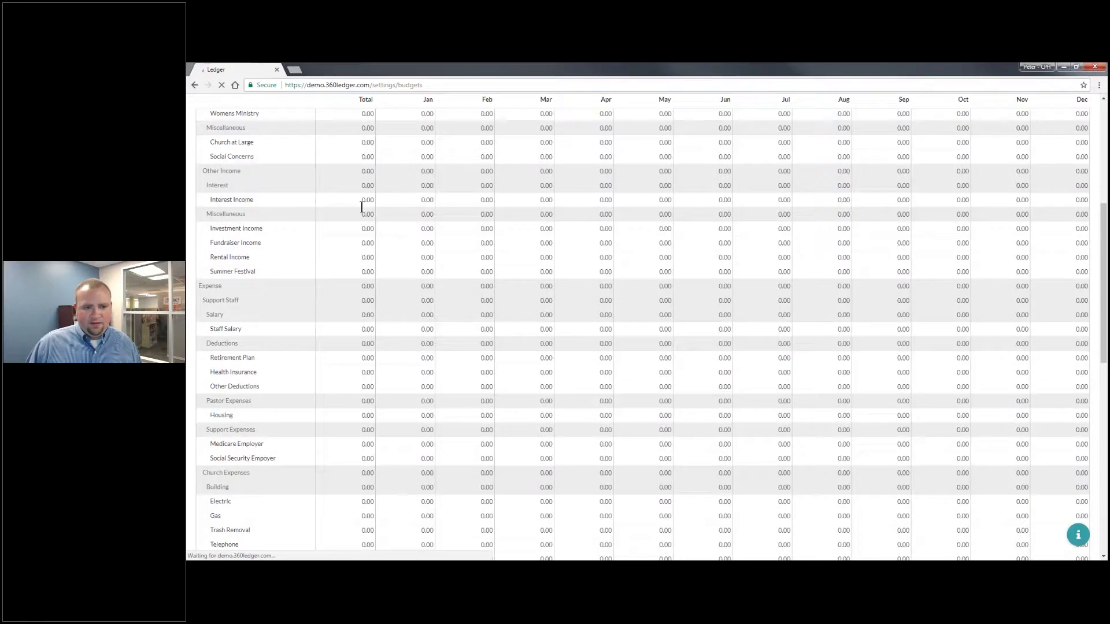
pyautogui.scroll(-1, 361, 206)
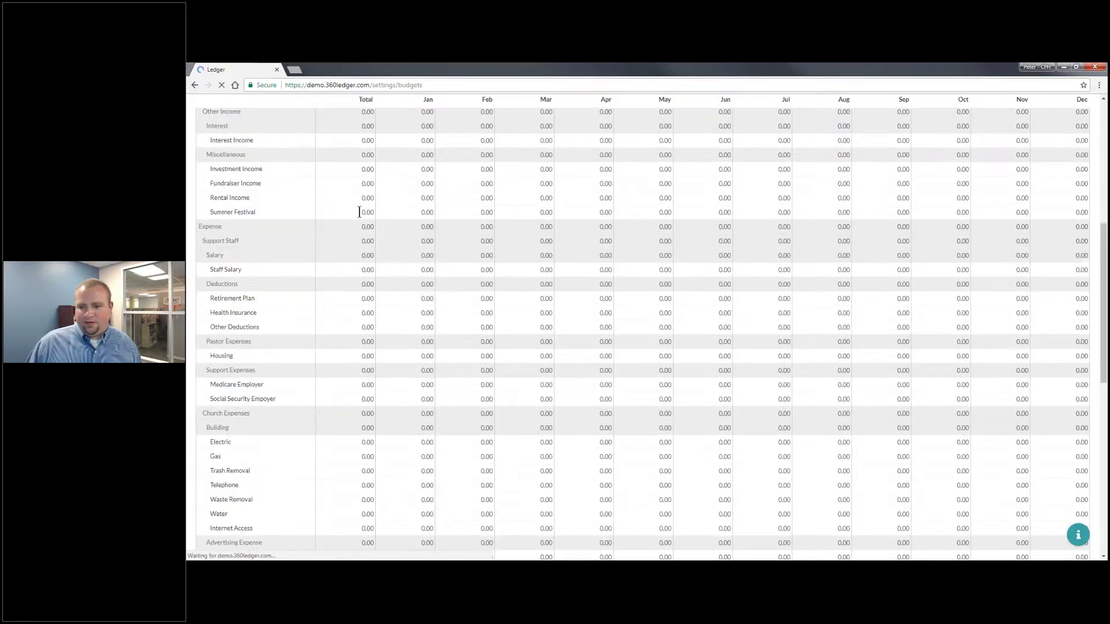
pyautogui.click(359, 213)
pyautogui.scroll(-4, 359, 213)
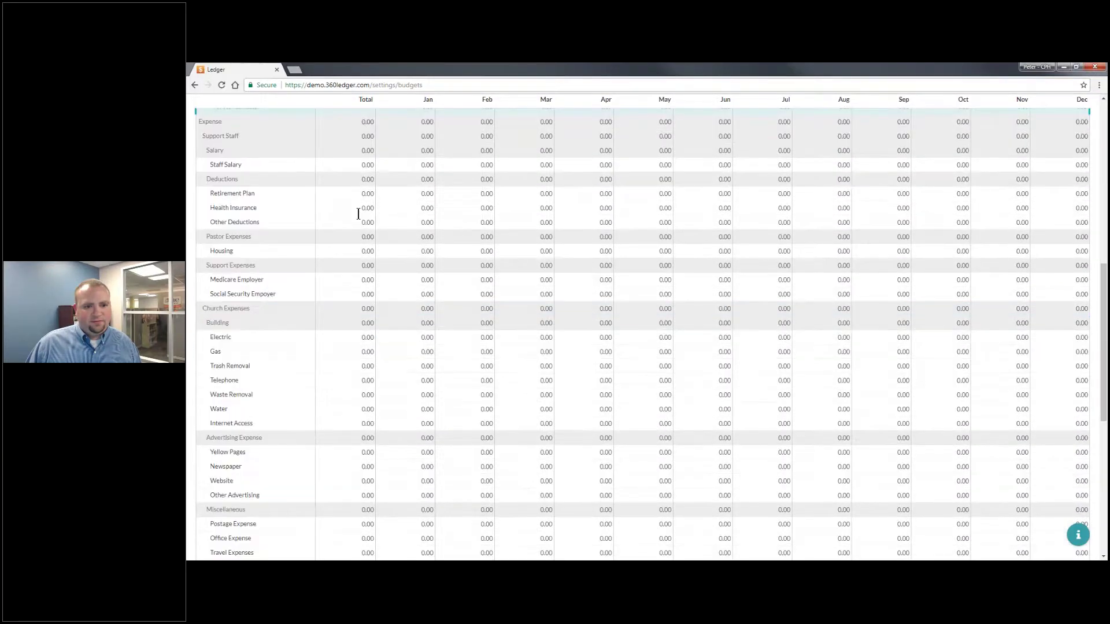
pyautogui.scroll(8, 359, 214)
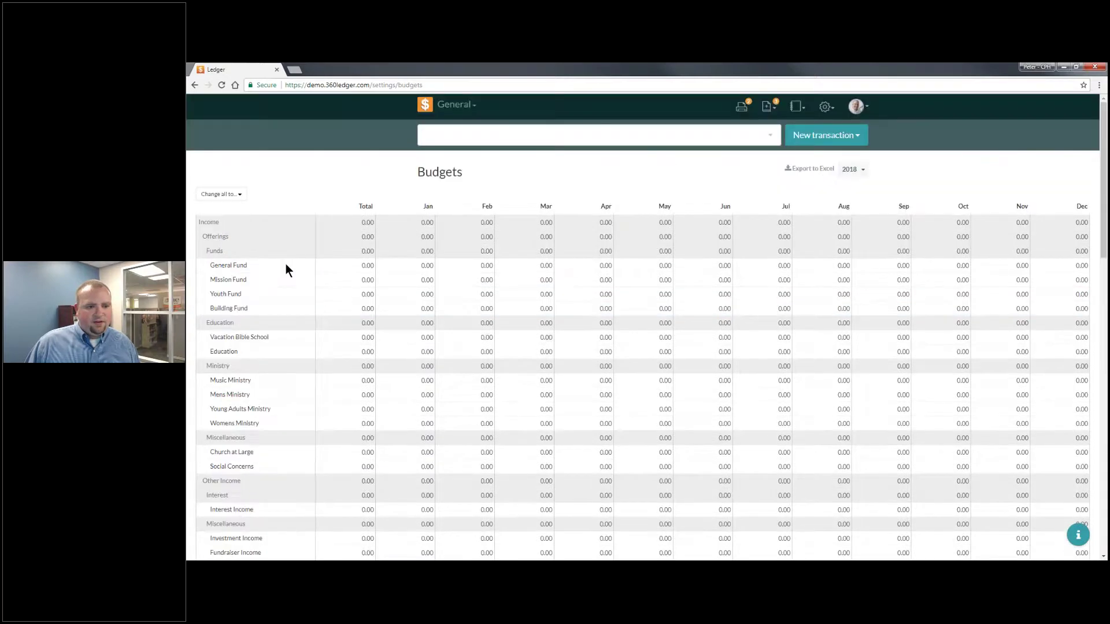
pyautogui.click(352, 264)
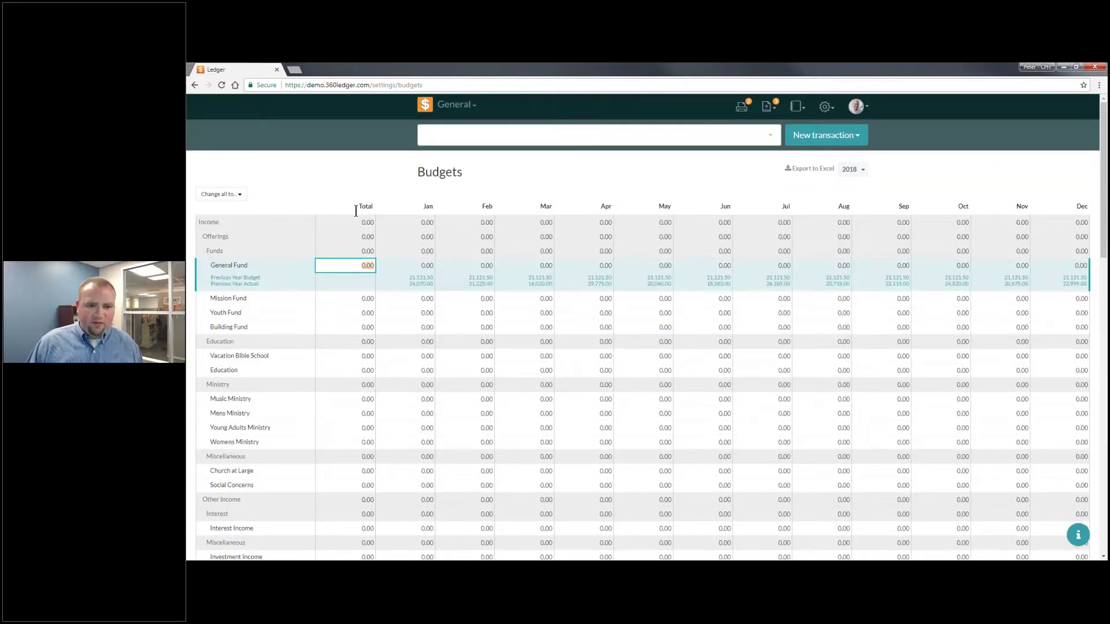
pyautogui.scroll(-1, 356, 211)
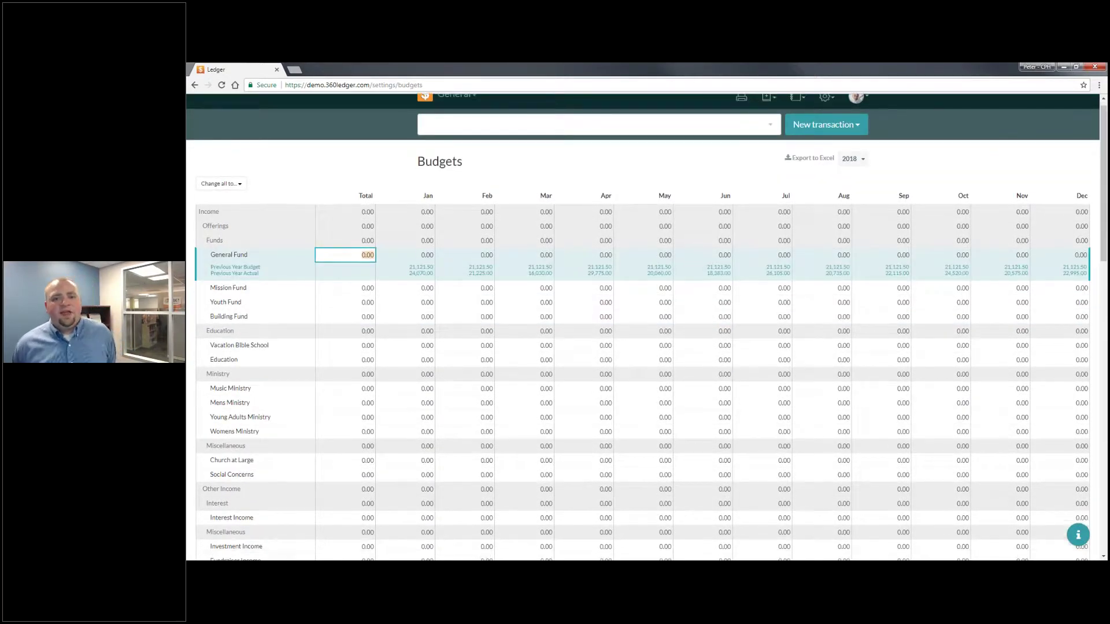
pyautogui.scroll(-1, 647, 327)
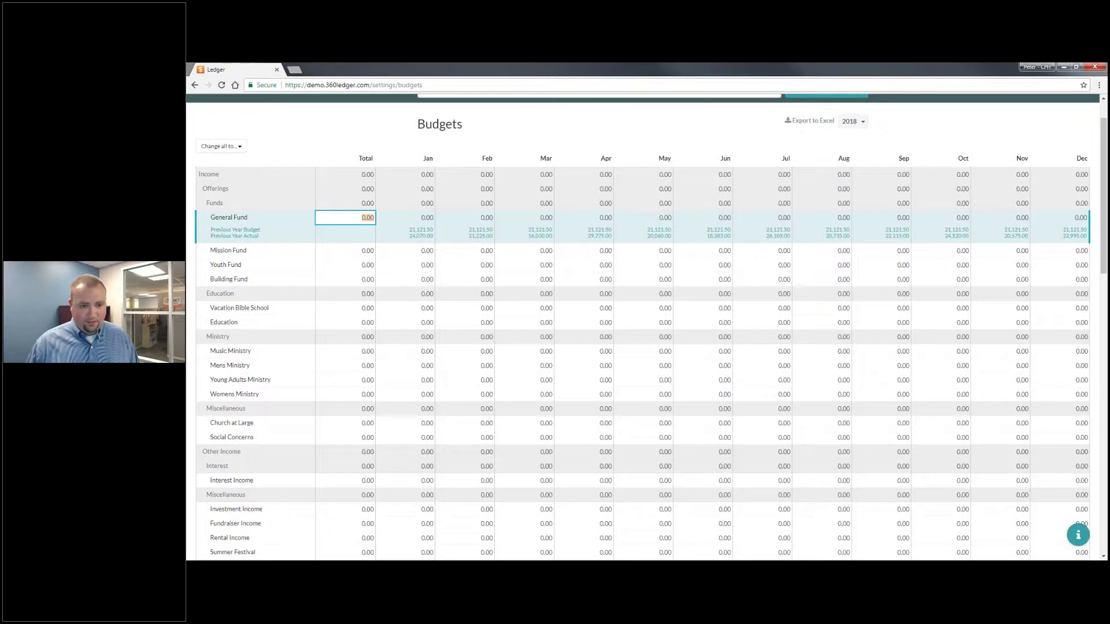
pyautogui.write('500')
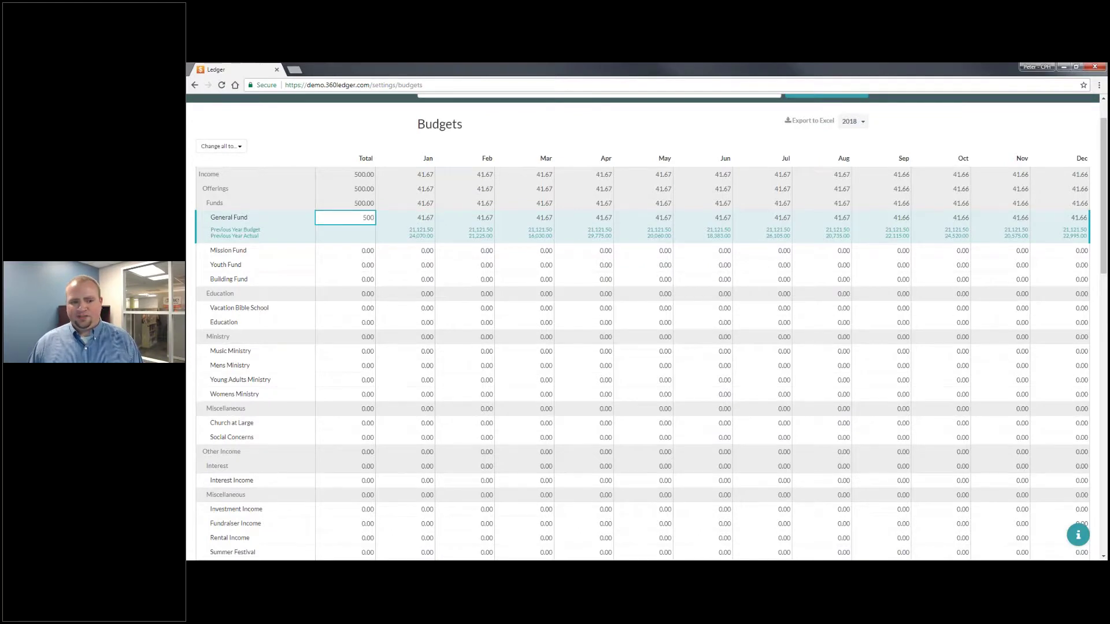
# Step: Budget 50 for the Mission Fund in each of January, February, March and June
pyautogui.click(420, 253)
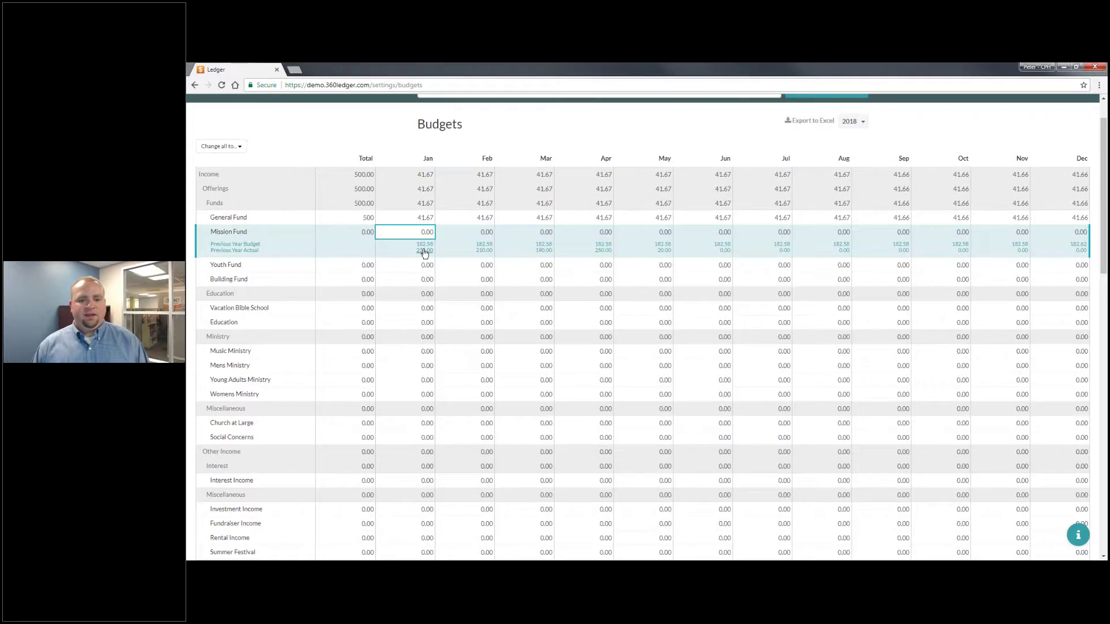
pyautogui.write('50')
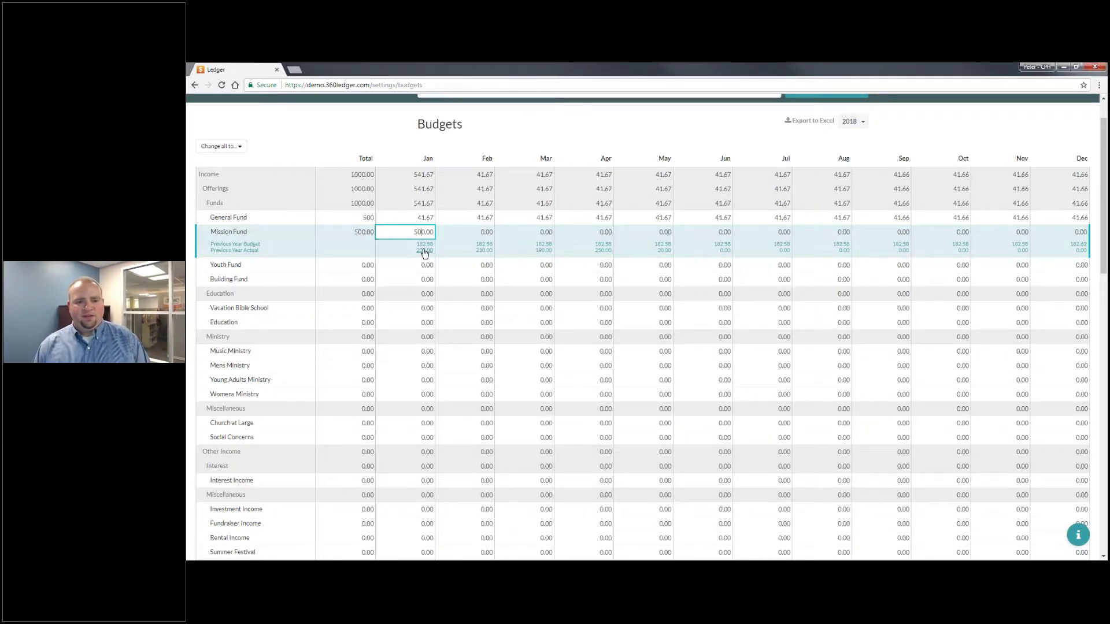
pyautogui.press('BackSpace')
pyautogui.press('Tab')
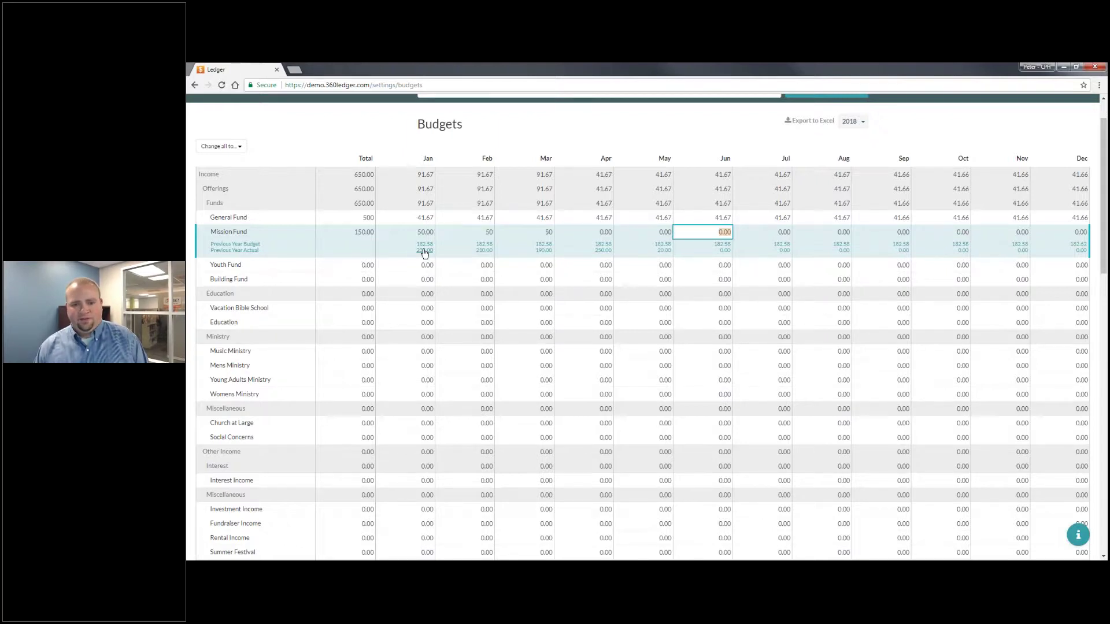
pyautogui.write('50')
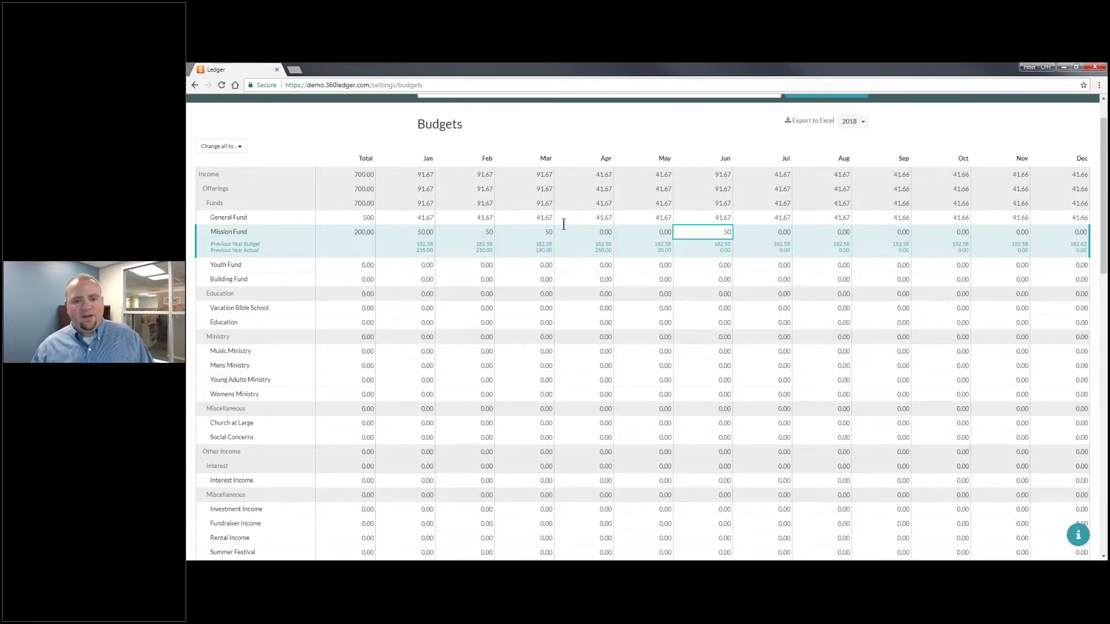
pyautogui.hotkey('shift', 'Tab')
pyautogui.hotkey('shift', 'Tab')
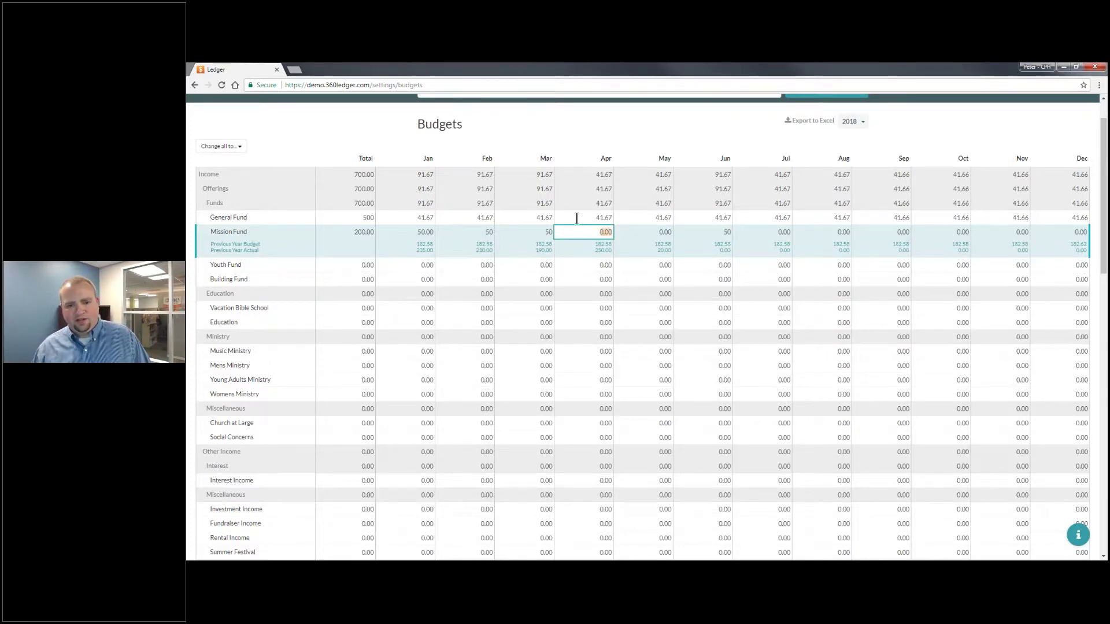
# Step: Set the General Fund's April budget to 75, and replace its yearly total with 540
pyautogui.click(576, 218)
pyautogui.write('75')
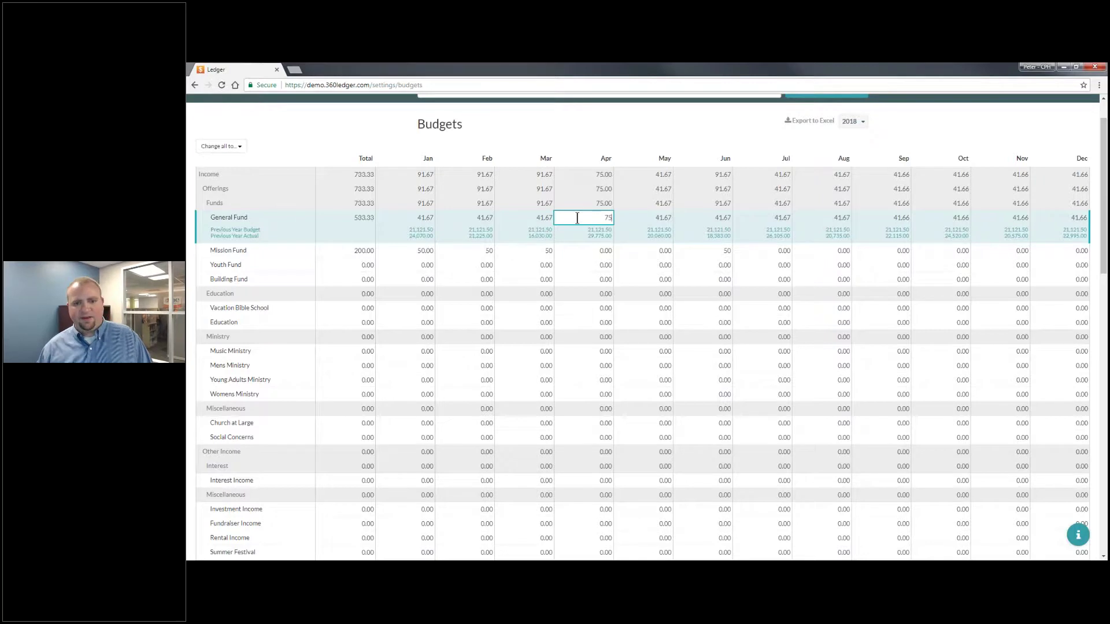
pyautogui.click(350, 217)
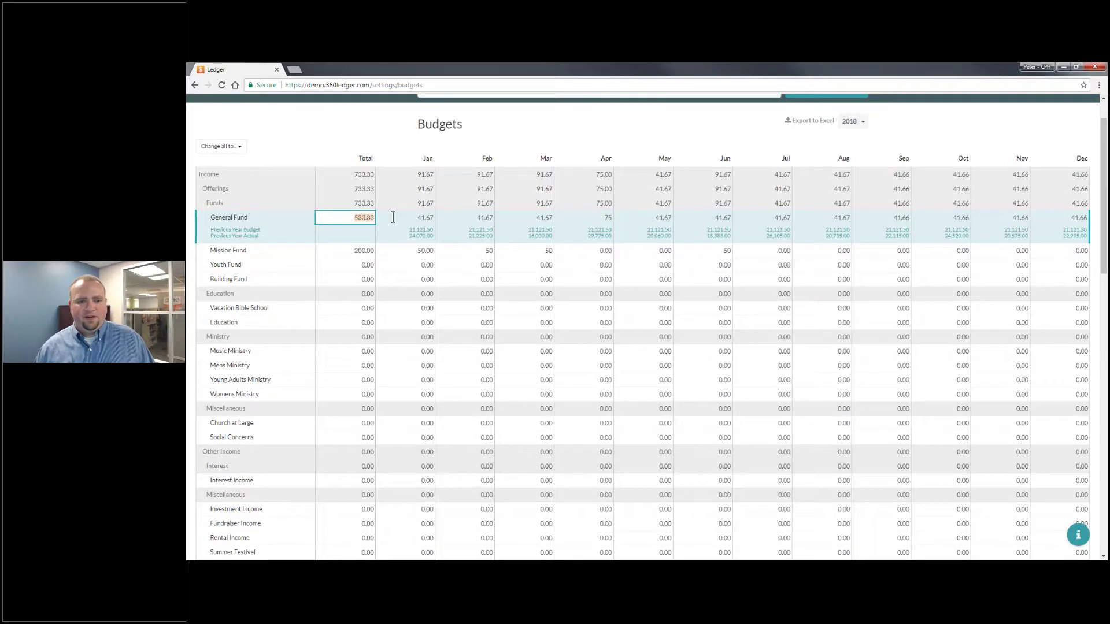
pyautogui.write('540')
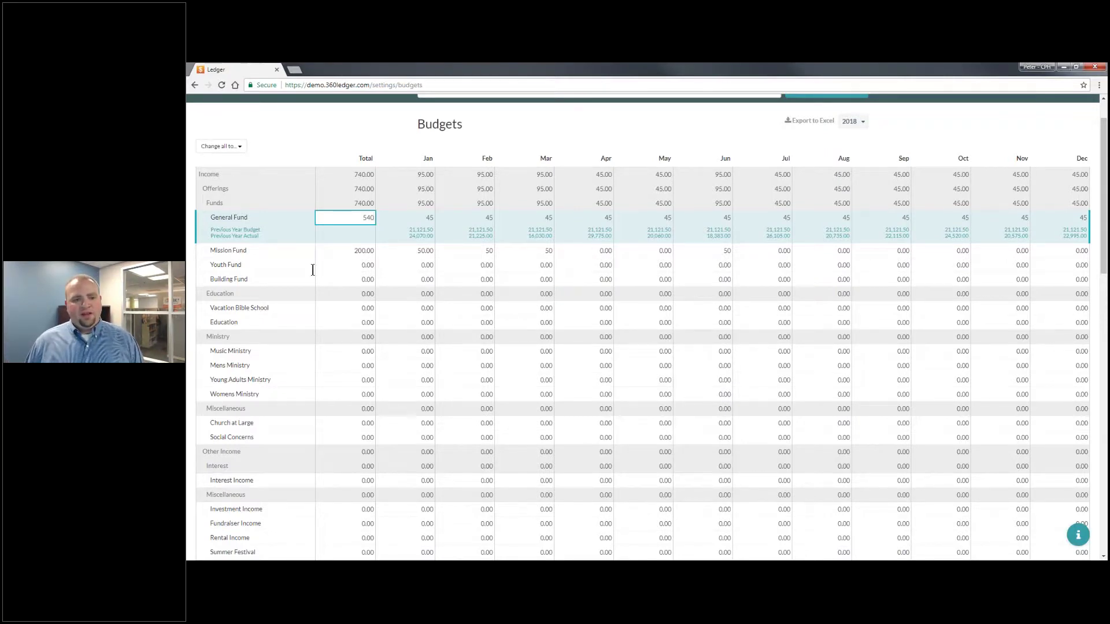
# Step: Fill the Youth Fund's April budget from the previous year budget, and set all its months to the previous year actual
pyautogui.click(365, 266)
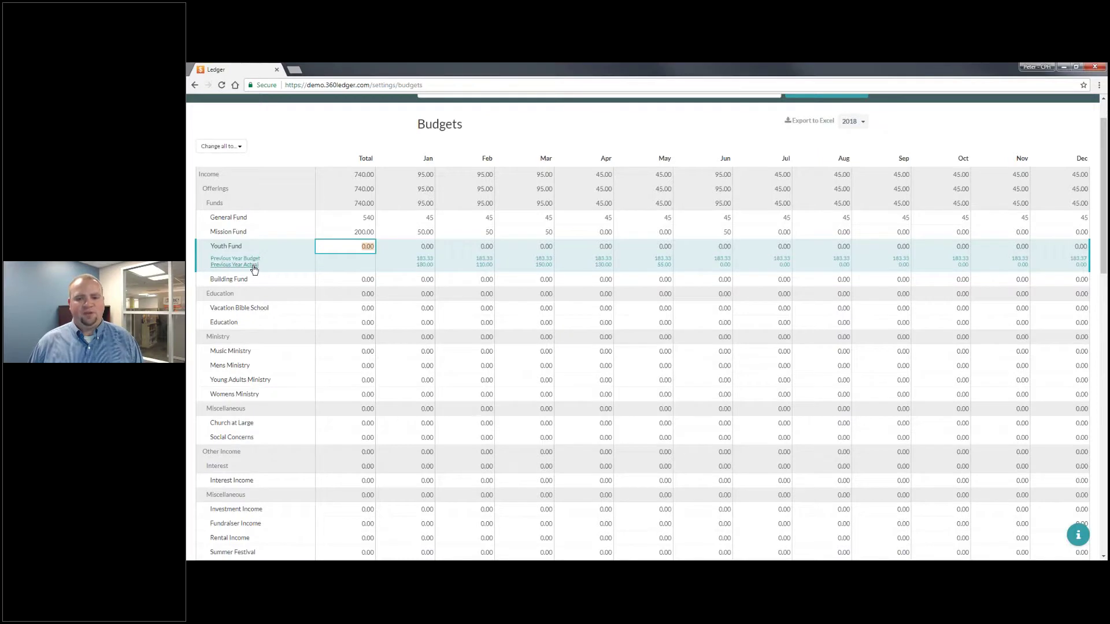
pyautogui.click(608, 261)
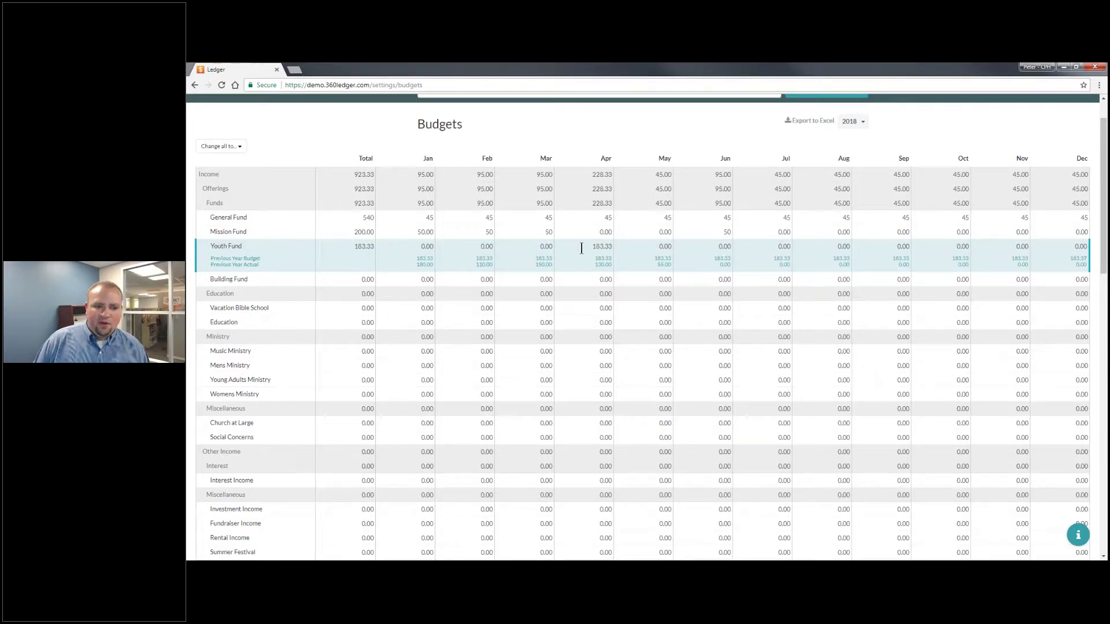
pyautogui.scroll(-1, 250, 217)
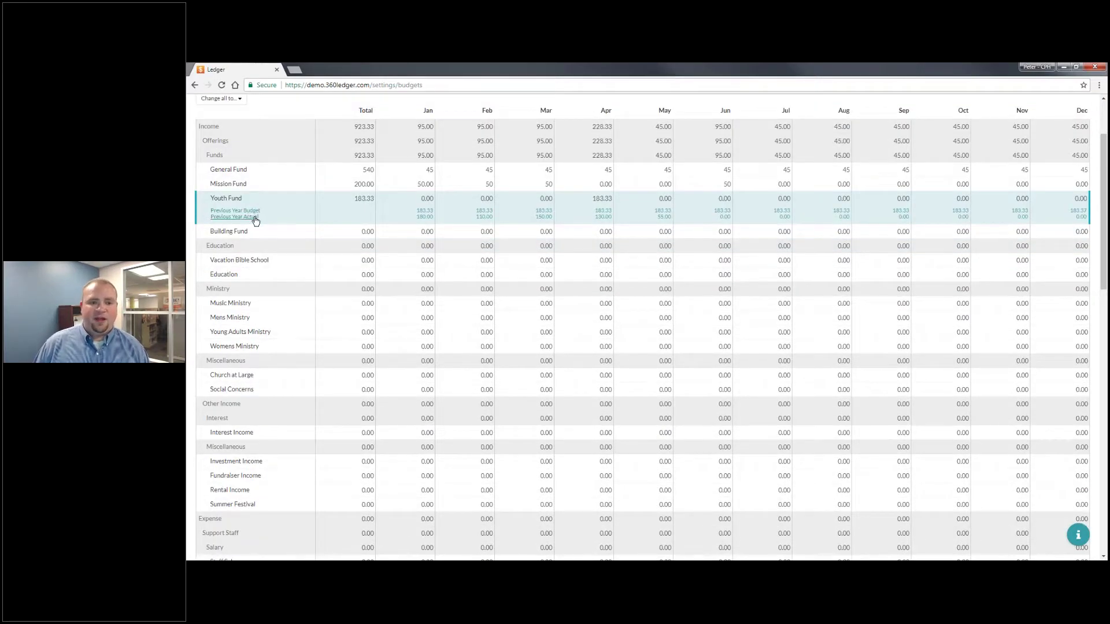
pyautogui.click(249, 218)
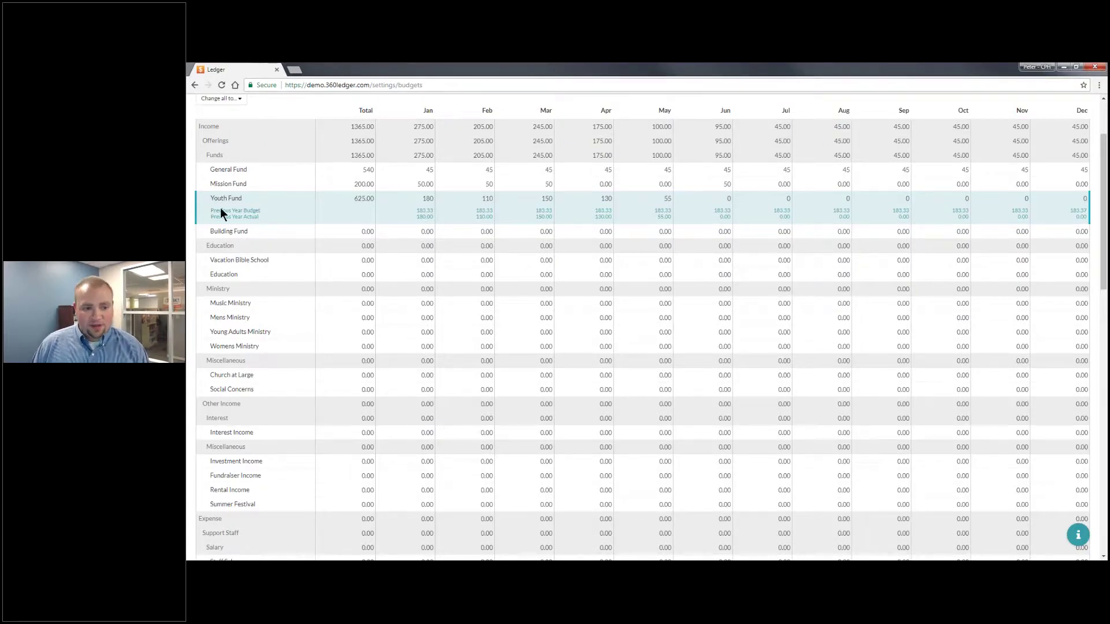
# Step: Change all 2018 budget amounts to last year's actual
pyautogui.scroll(3, 231, 202)
pyautogui.click(228, 194)
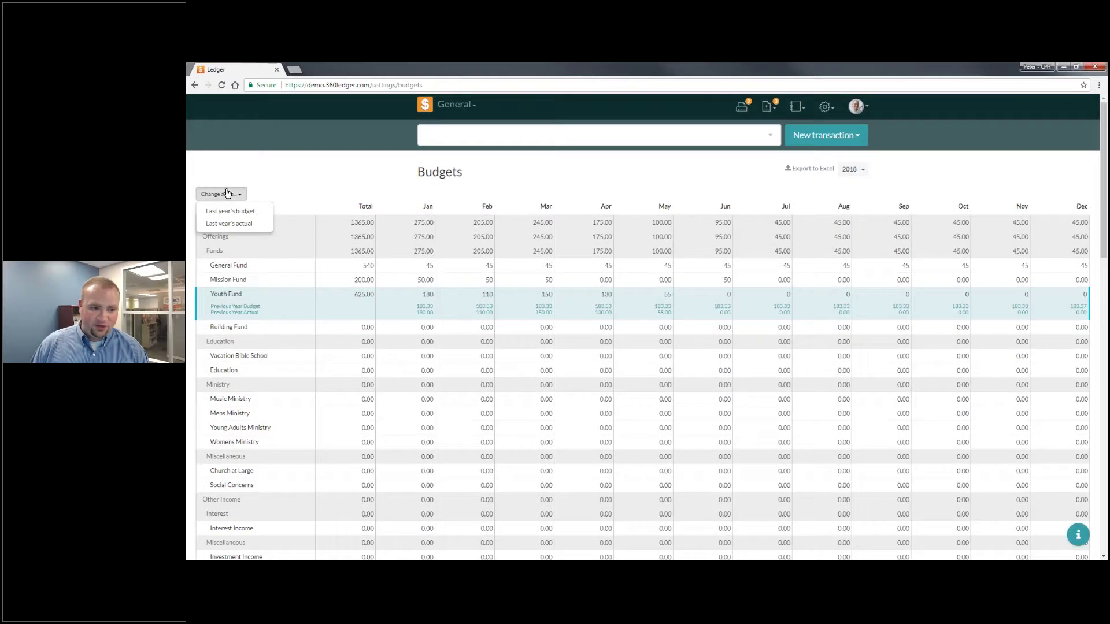
pyautogui.click(227, 224)
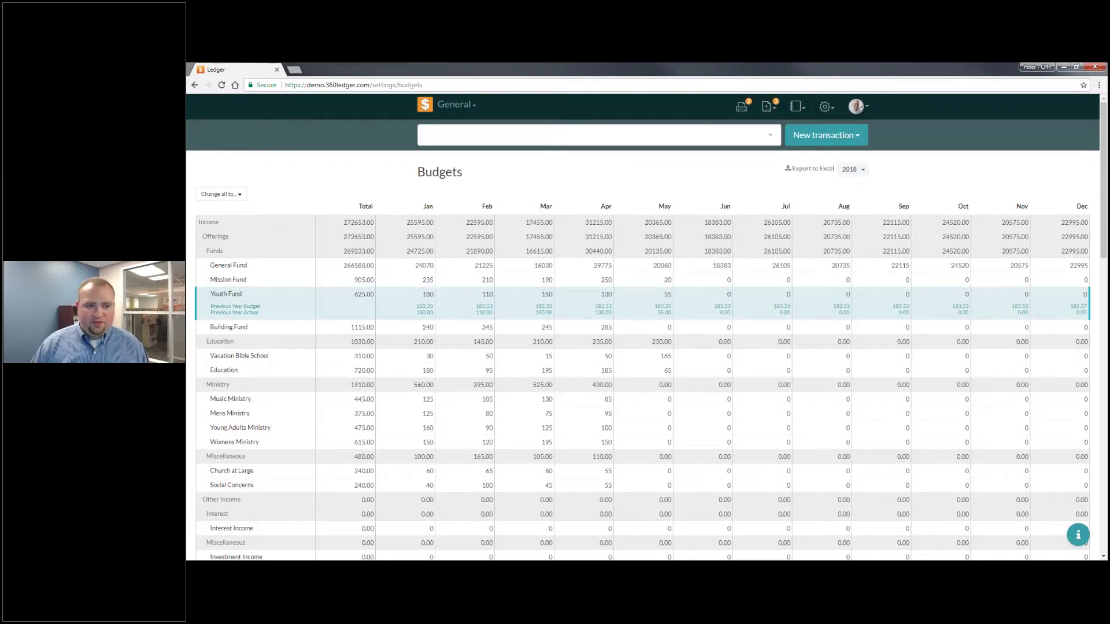
# Step: Change all 2018 budget amounts to last year's budget
pyautogui.click(238, 195)
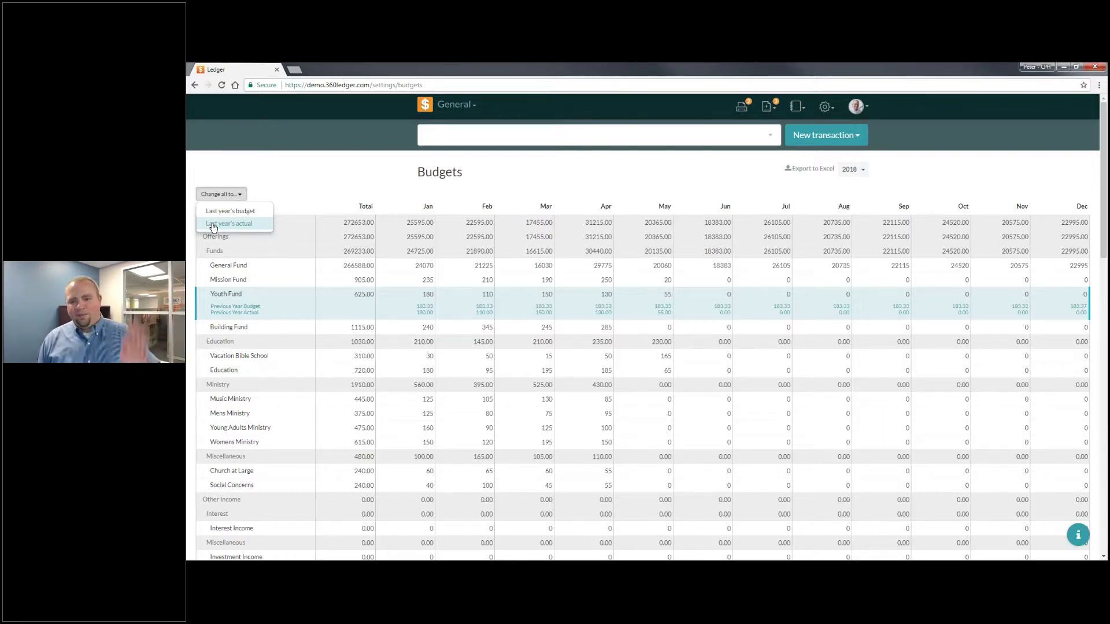
pyautogui.press('super')
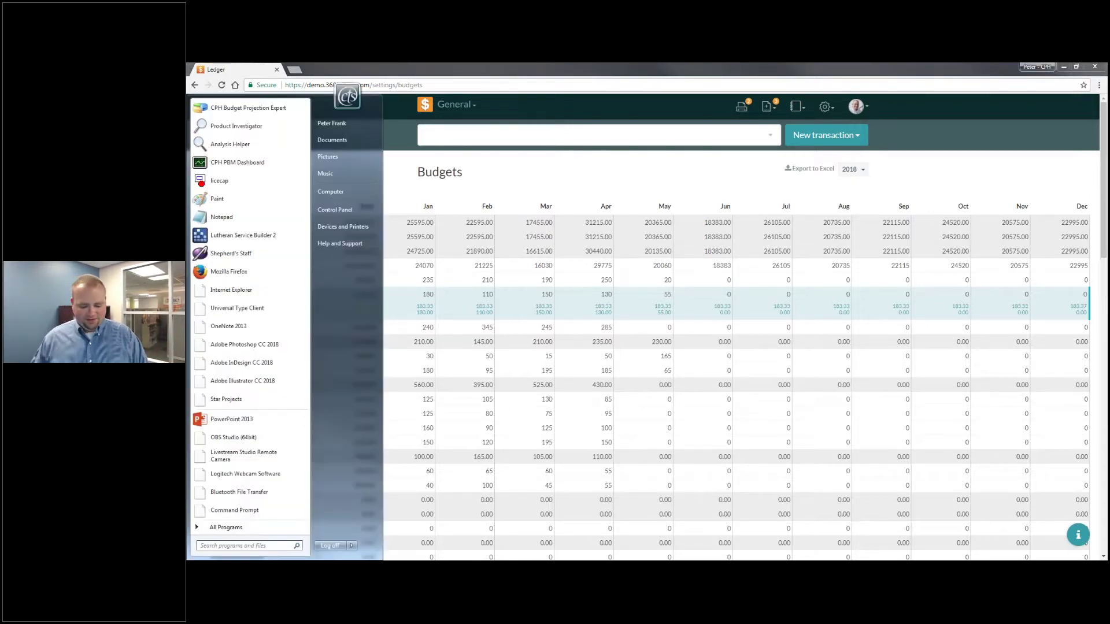
pyautogui.click(401, 68)
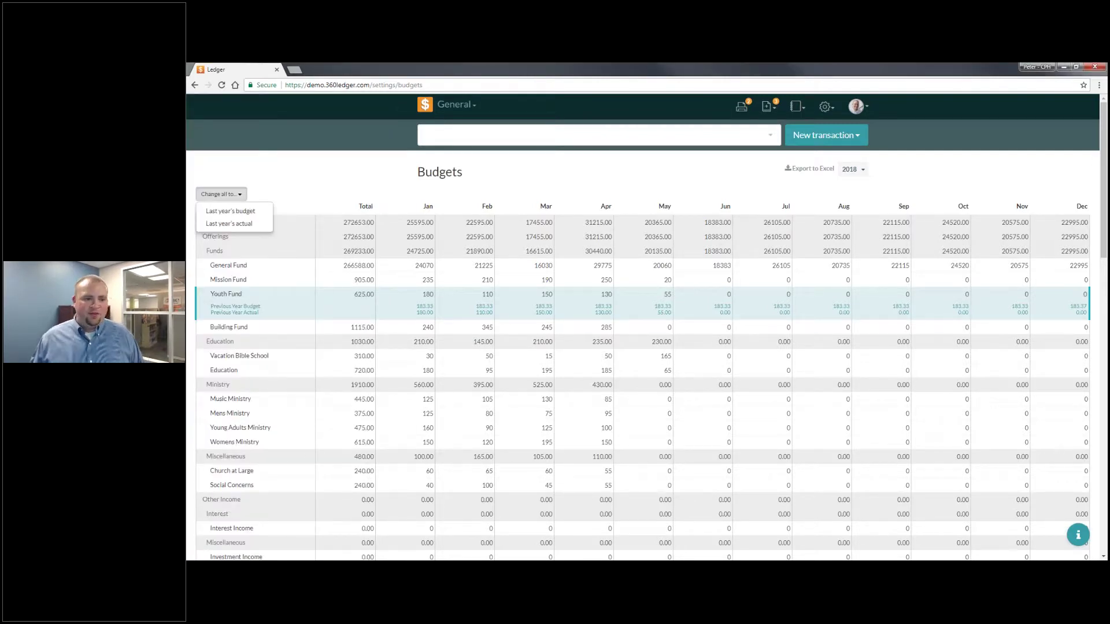
pyautogui.click(247, 214)
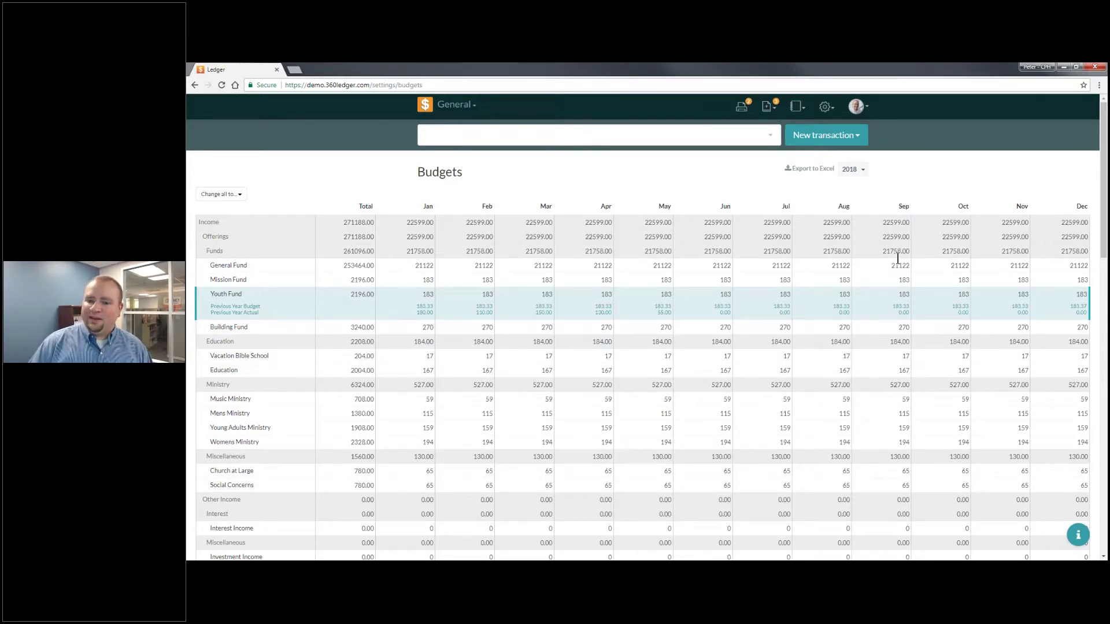
# Step: Export the 2018 budgets to Excel and open the downloaded workbook full screen with editing enabled
pyautogui.click(808, 172)
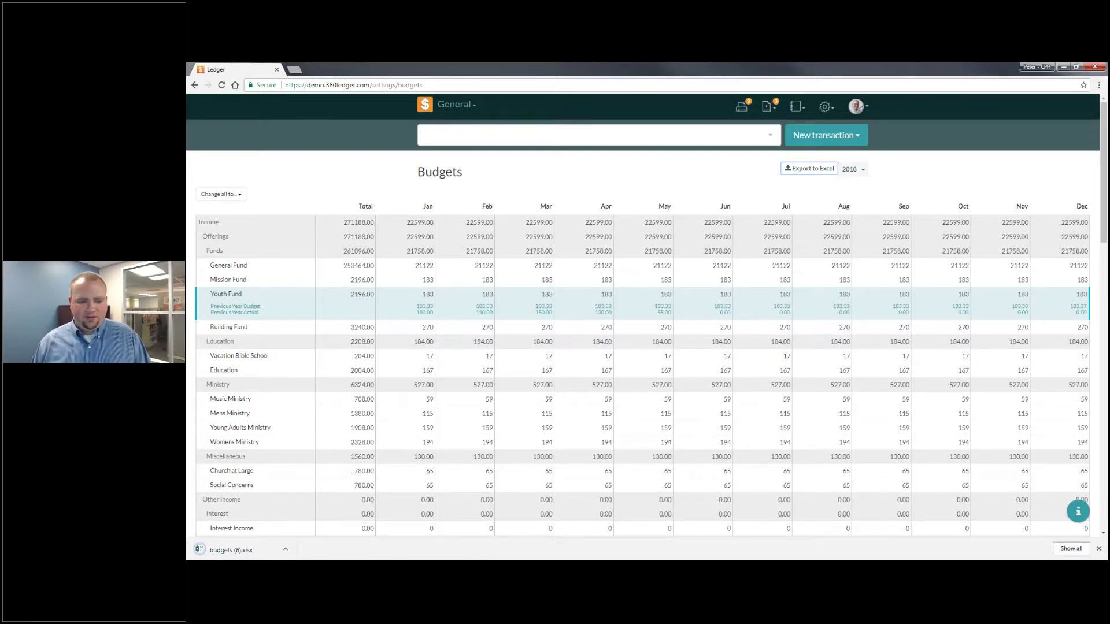
pyautogui.click(269, 544)
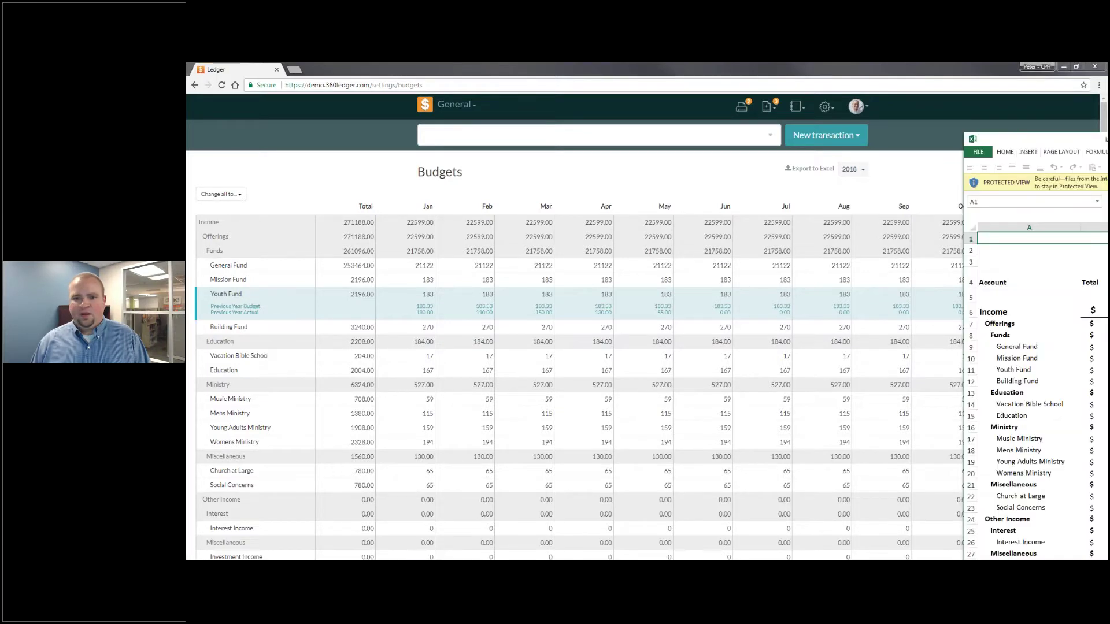
pyautogui.moveTo(1090, 137); pyautogui.dragTo(555, 64)
pyautogui.press('super+Left')
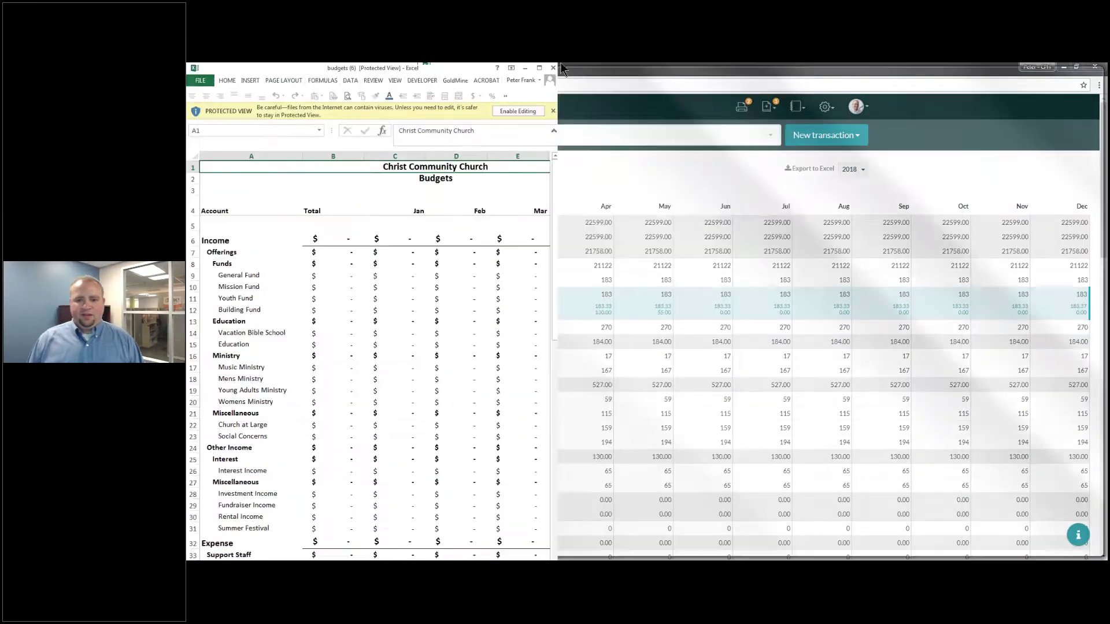
pyautogui.press('super+Up')
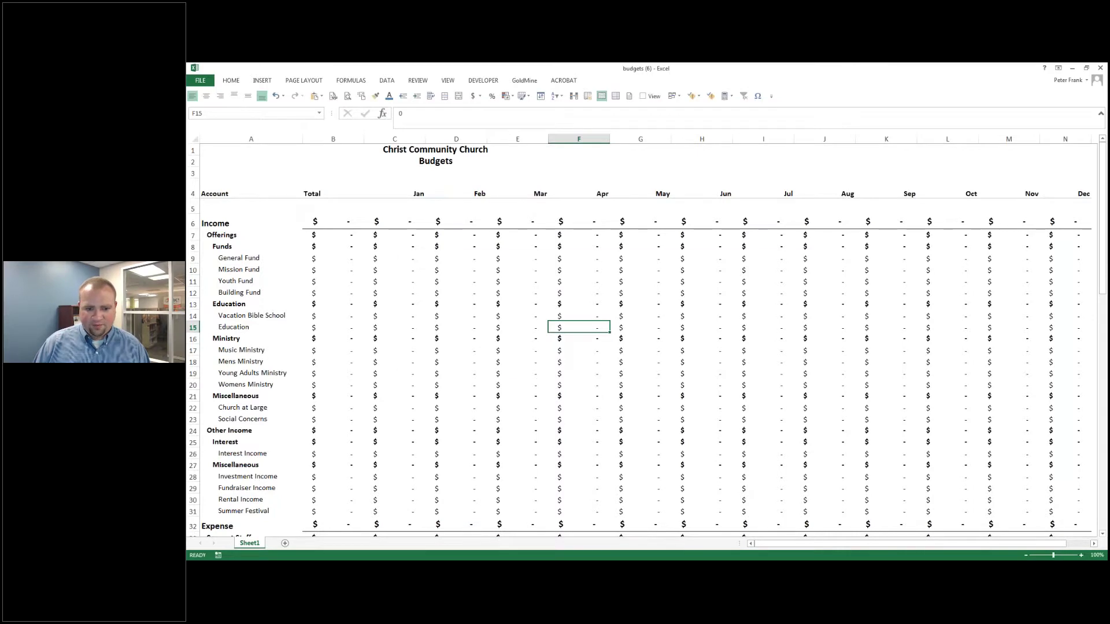
# Step: Return to Church360 Ledger and save the changes to the 2018 budgets
pyautogui.hotkey('alt', 'Tab')
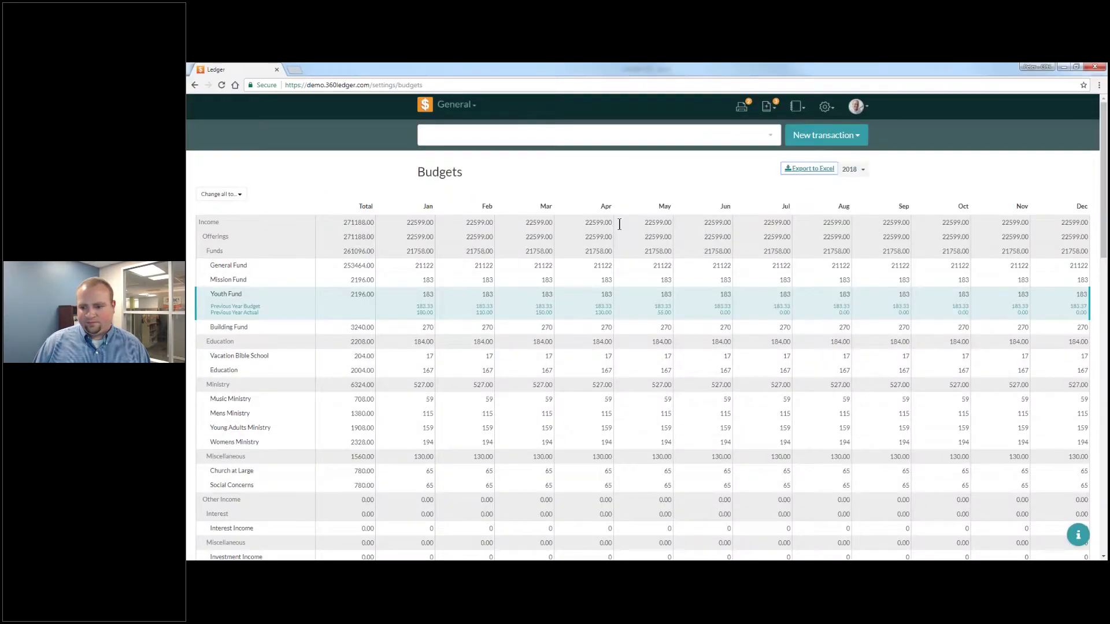
pyautogui.scroll(-3, 619, 225)
pyautogui.scroll(-15, 616, 228)
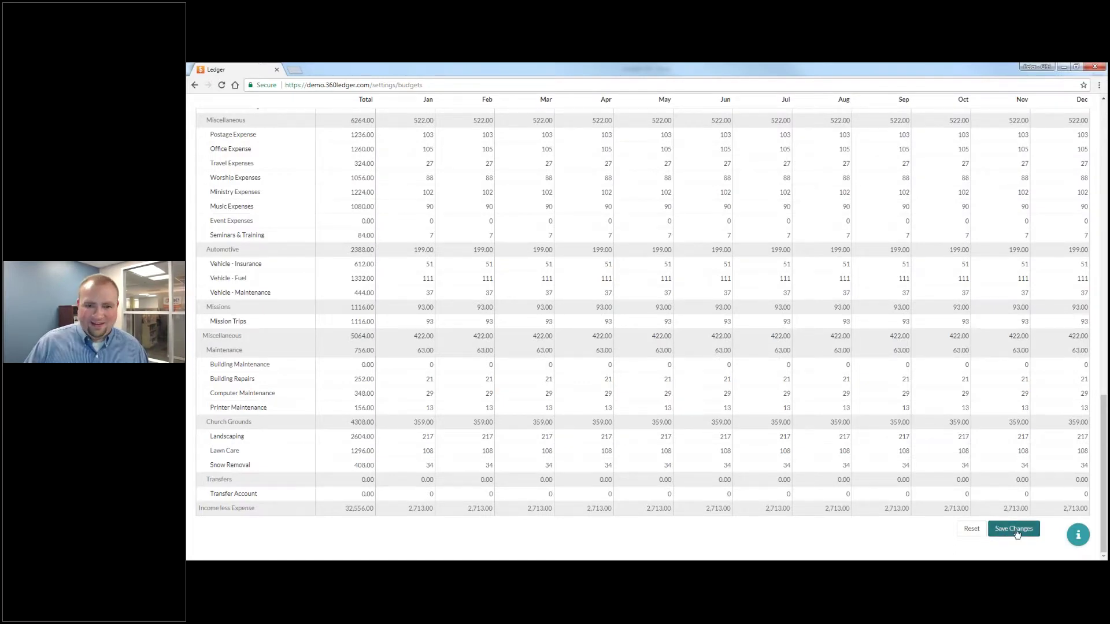
pyautogui.click(1016, 530)
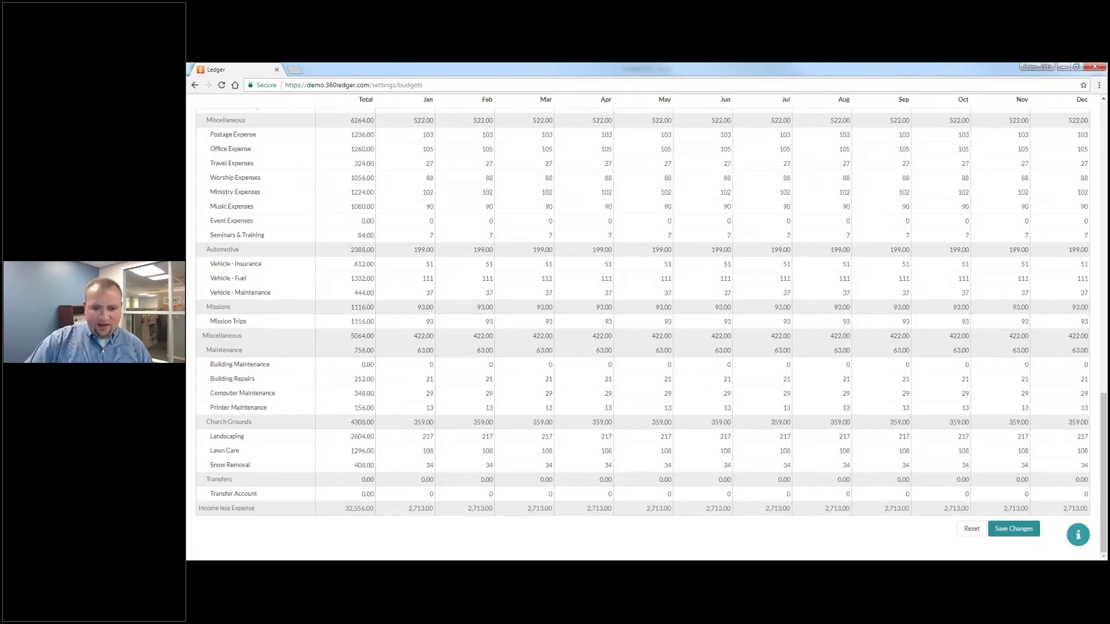
# Step: Switch to the exported budgets workbook in Excel and copy the cell range B6:I22
pyautogui.hotkey('alt', 'Tab')
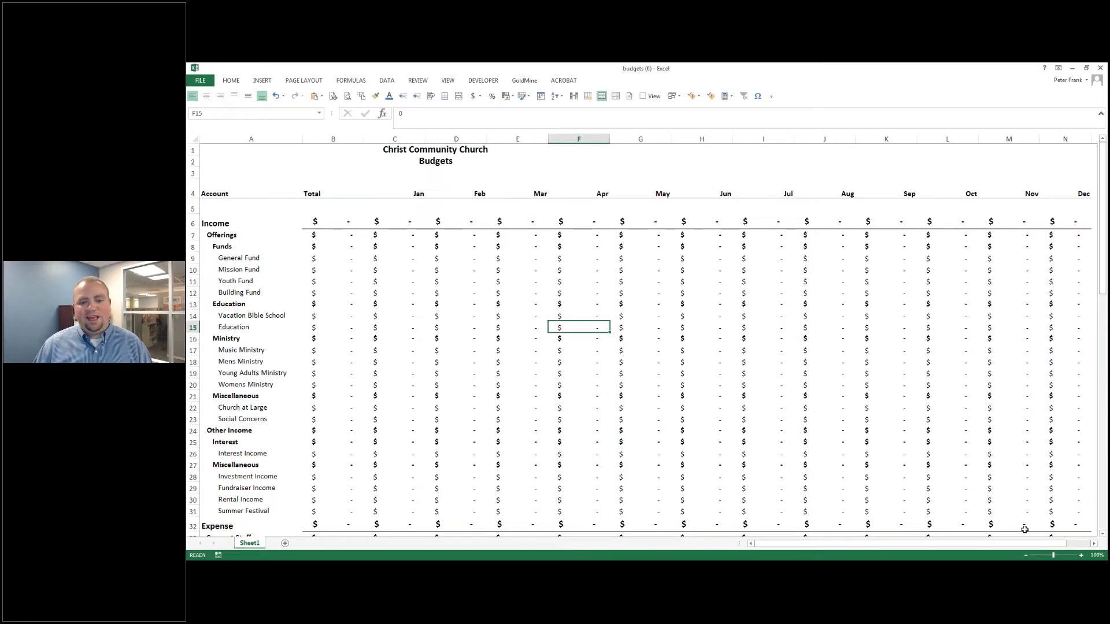
pyautogui.click(366, 335)
pyautogui.scroll(-12, 367, 334)
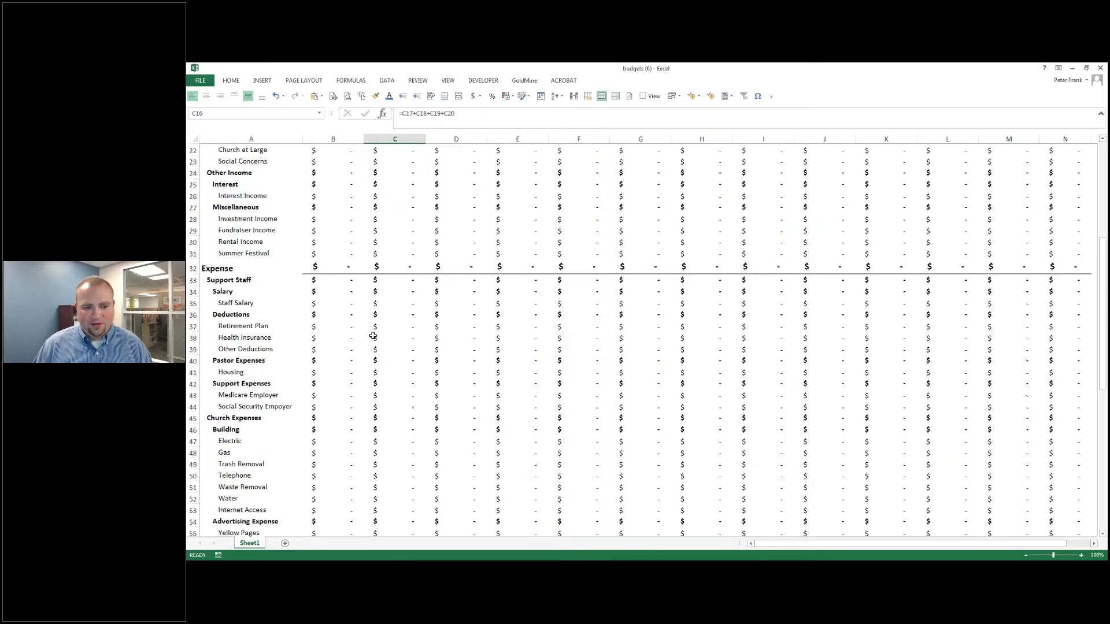
pyautogui.scroll(12, 730, 458)
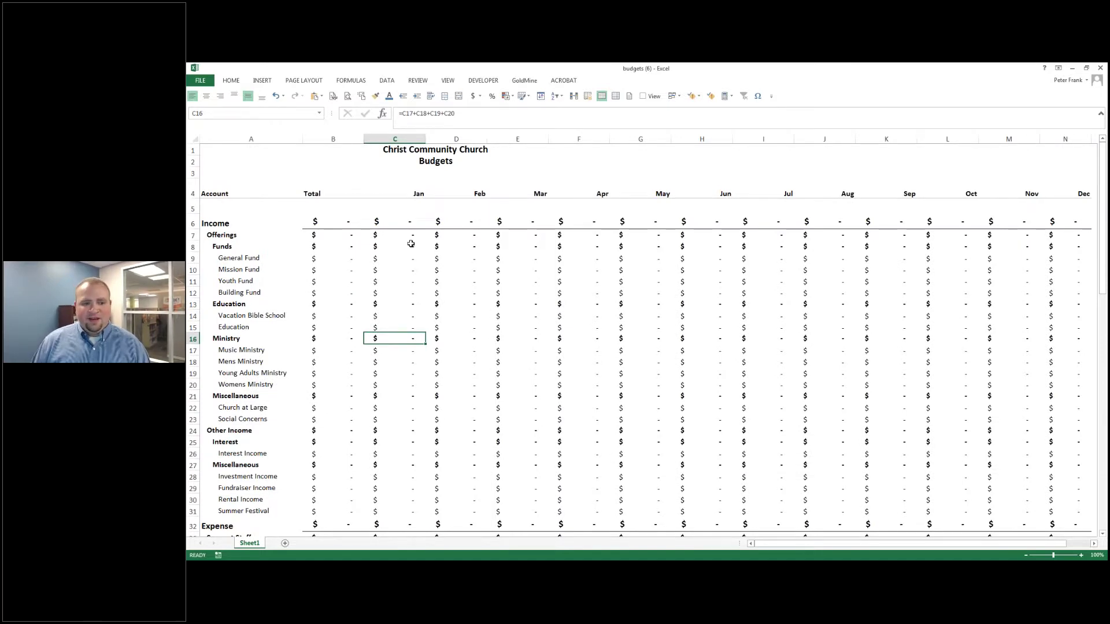
pyautogui.click(347, 220)
pyautogui.moveTo(599, 367); pyautogui.dragTo(786, 410)
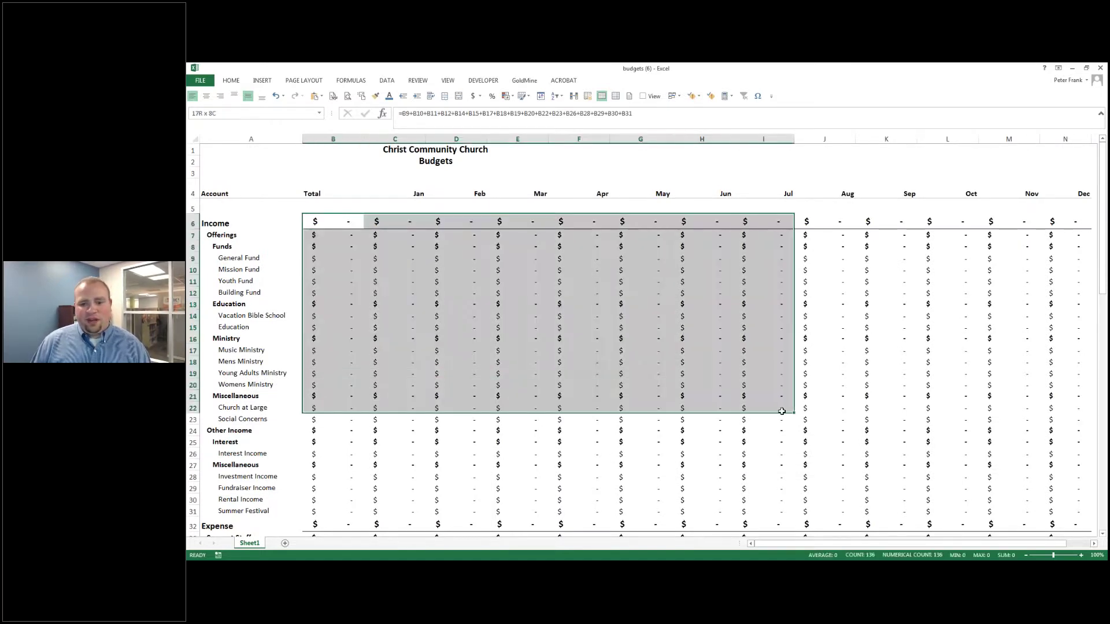
pyautogui.hotkey('ctrl', 'c')
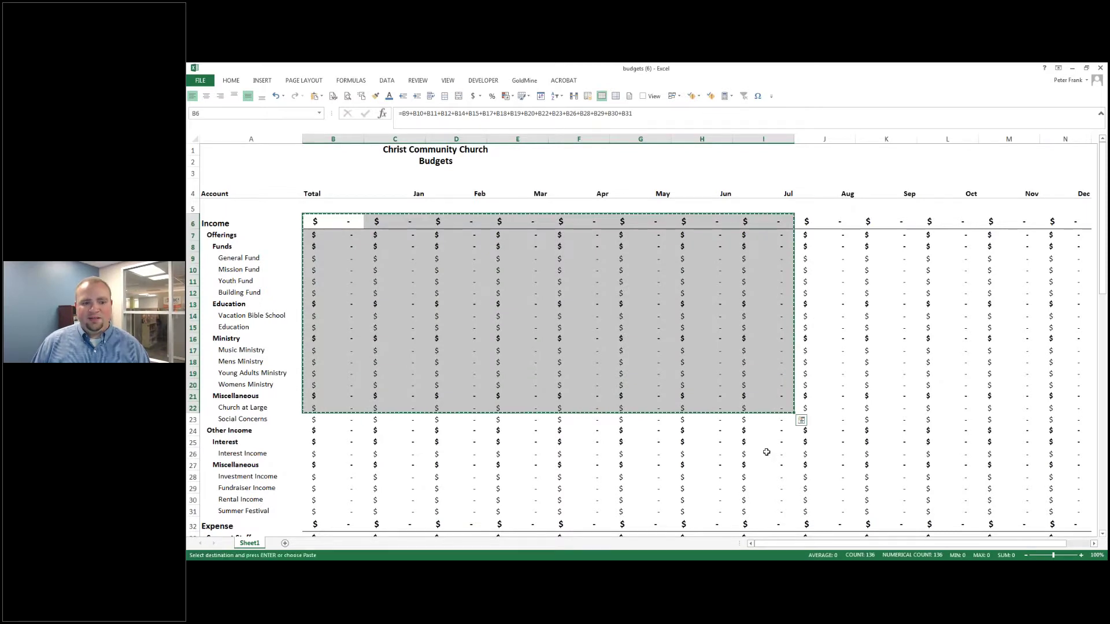
# Step: Return to Church360 Ledger and paste the copied cells into the 2018 budget grid, starting at the Income total
pyautogui.hotkey('alt', 'Tab')
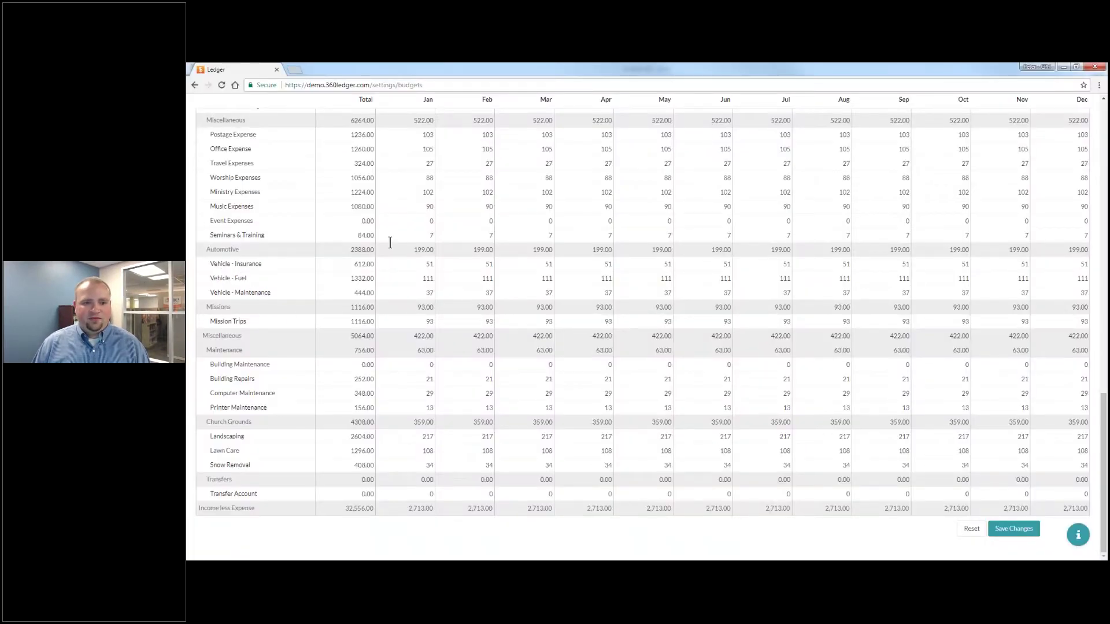
pyautogui.scroll(15, 391, 243)
pyautogui.click(358, 222)
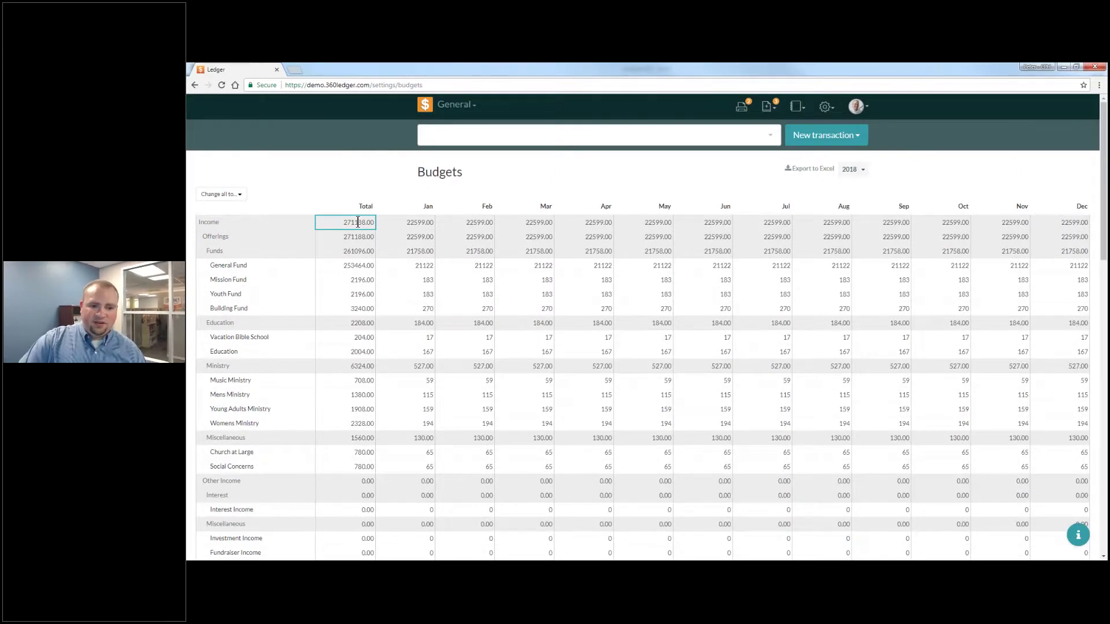
pyautogui.press('BackSpace')
pyautogui.write('780')
pyautogui.hotkey('alt', 'Tab')
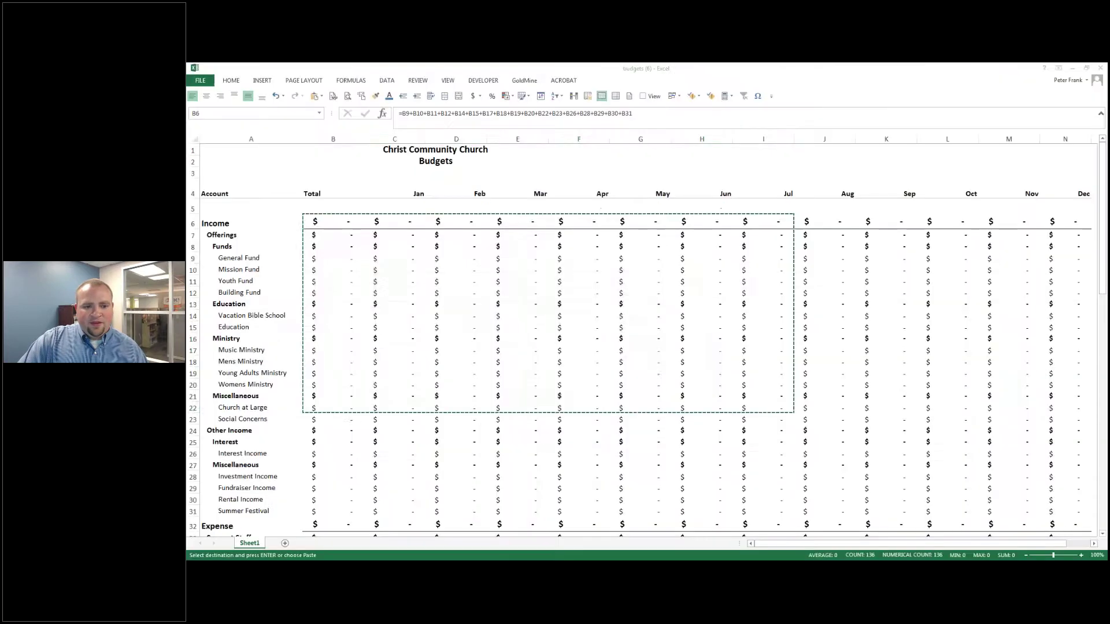
pyautogui.hotkey('alt', 'Tab')
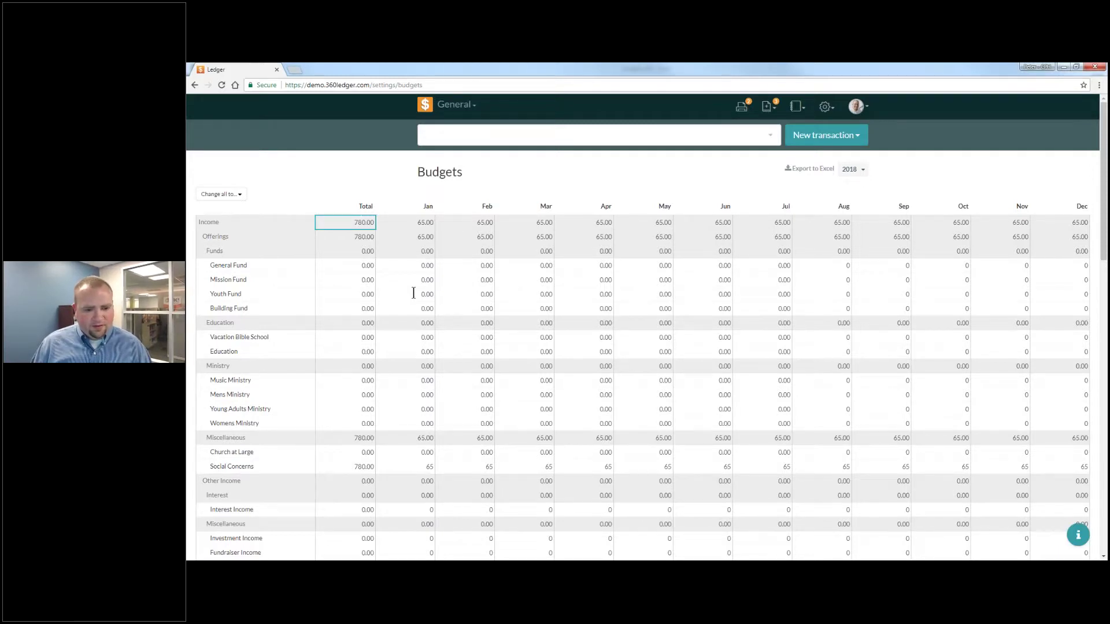
pyautogui.scroll(-1, 414, 294)
pyautogui.scroll(-8, 409, 297)
pyautogui.scroll(4, 404, 300)
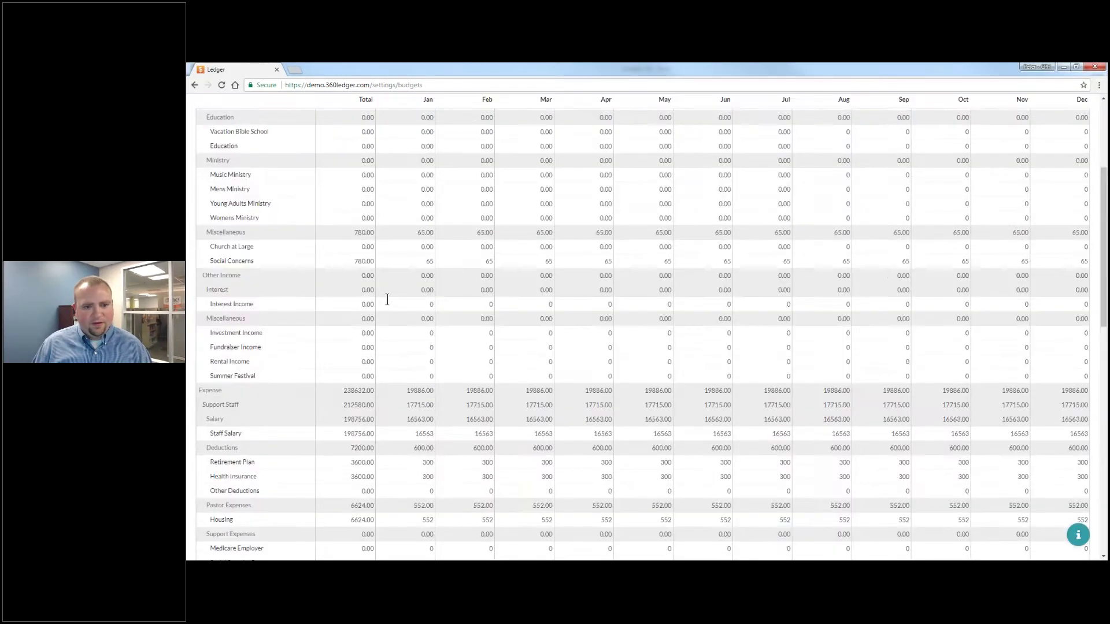
pyautogui.scroll(4, 388, 299)
# Step: Copy the range C6:I22 from the Excel workbook and paste it into the Ledger budget grid, starting at Income's January amount
pyautogui.click(425, 221)
pyautogui.hotkey('alt', 'Tab')
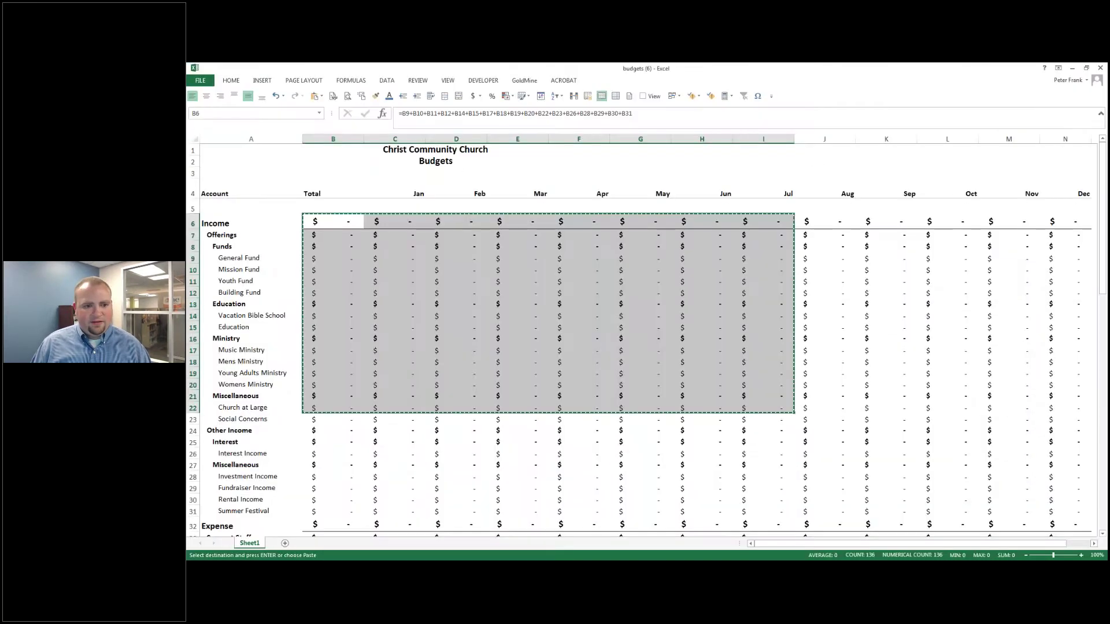
pyautogui.moveTo(412, 228); pyautogui.dragTo(754, 406)
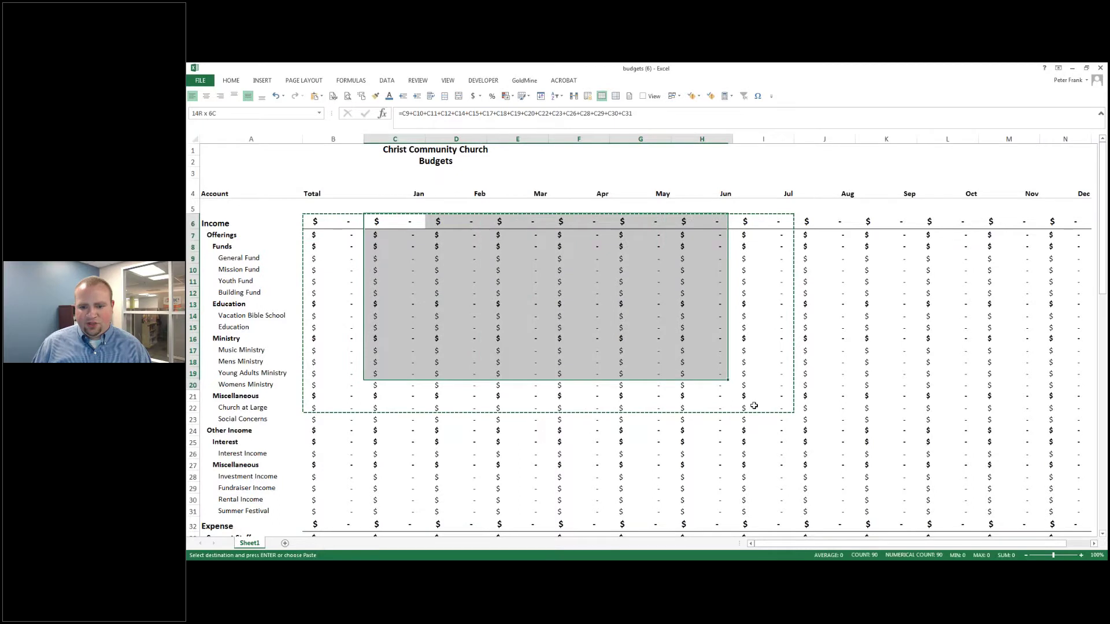
pyautogui.hotkey('ctrl', 'c')
pyautogui.hotkey('alt', 'Tab')
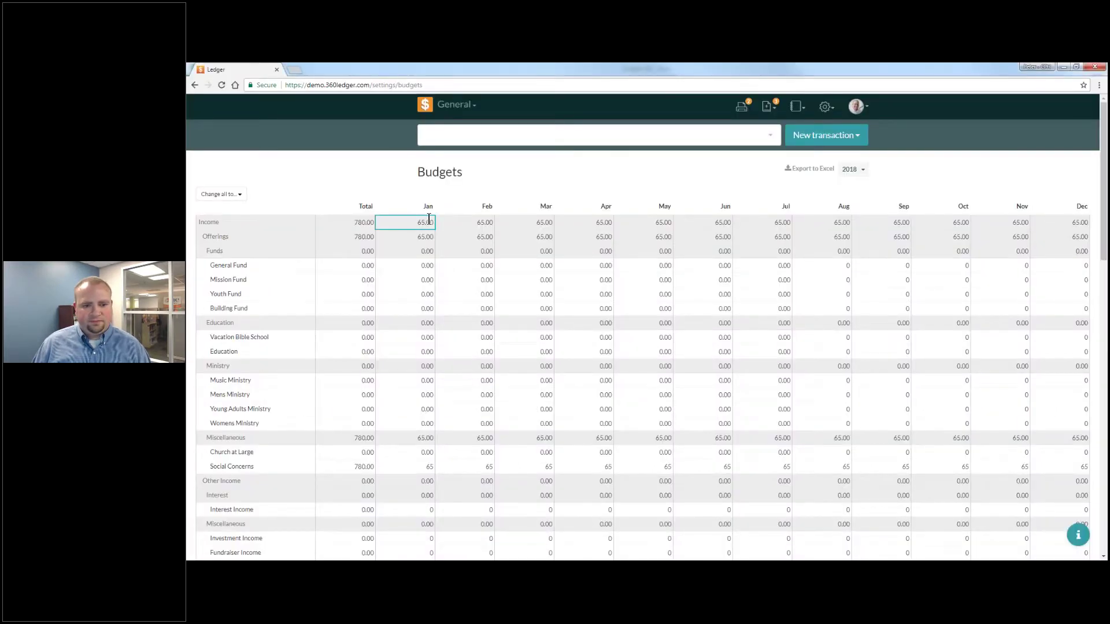
pyautogui.hotkey('ctrl', 'v')
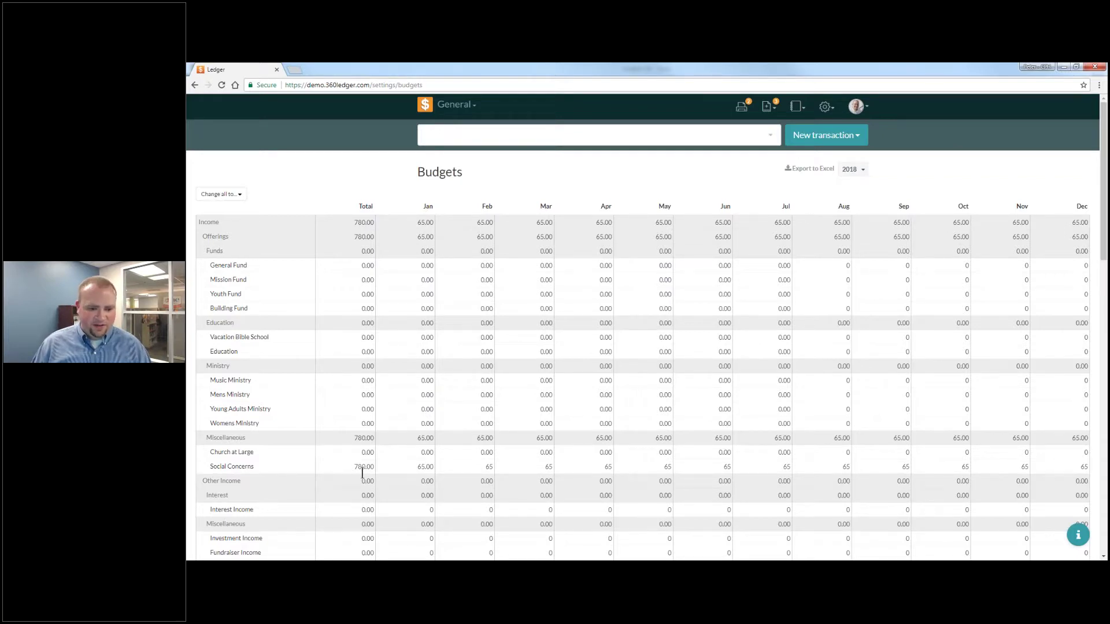
# Step: Compare the workbook with the Ledger budgets and examine the Social Concerns row's previous year budget and actual
pyautogui.hotkey('alt', 'Tab')
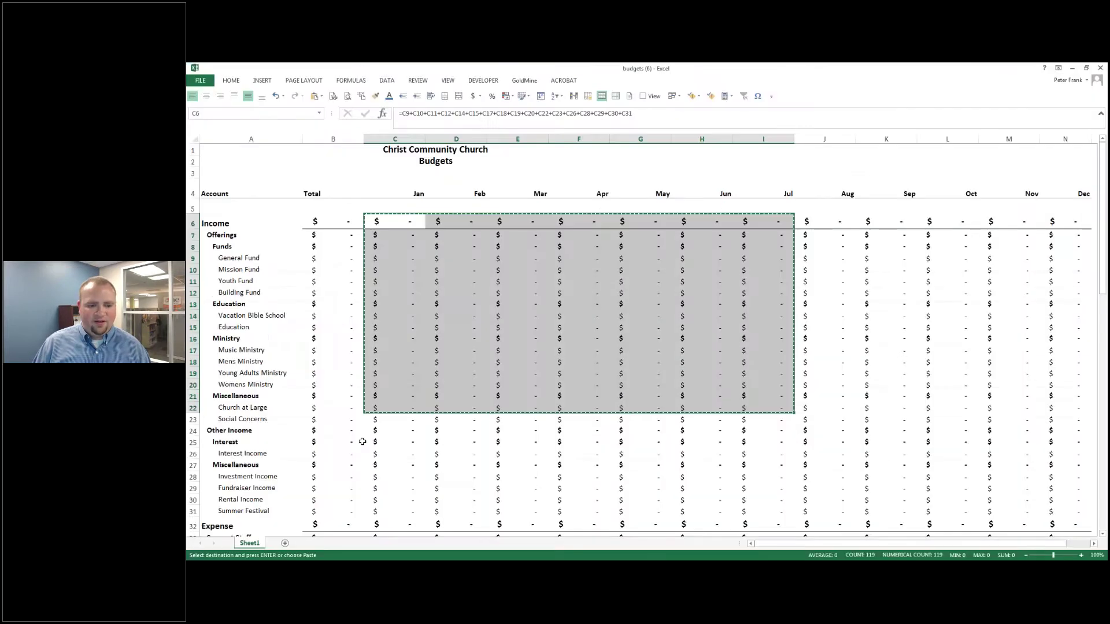
pyautogui.click(342, 442)
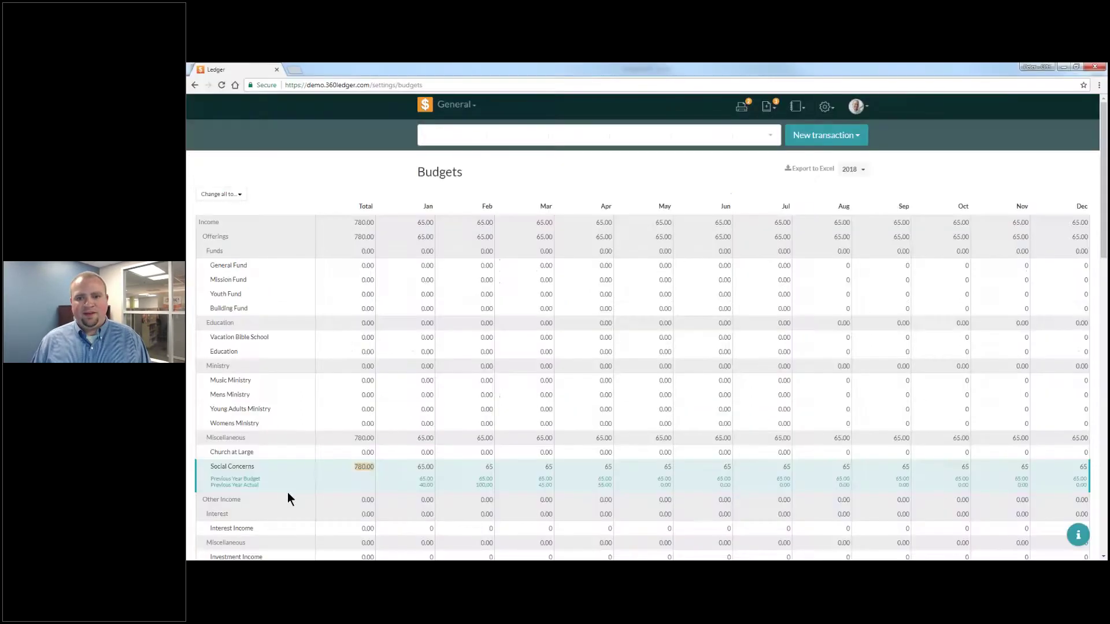
pyautogui.click(345, 467)
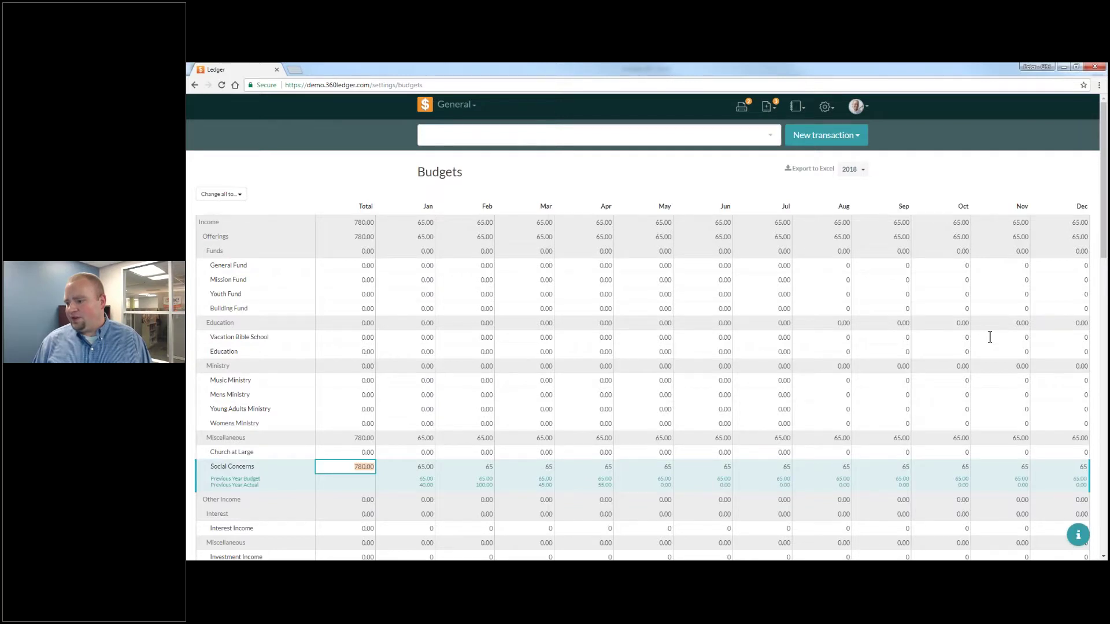
pyautogui.hotkey('alt', 'Tab')
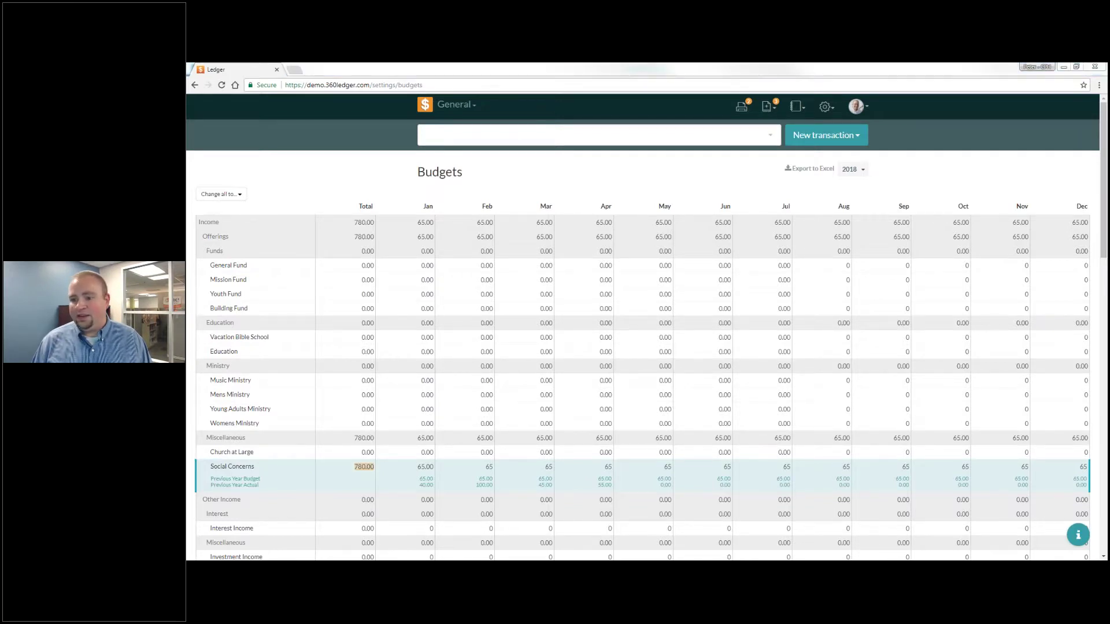
pyautogui.hotkey('alt', 'Tab')
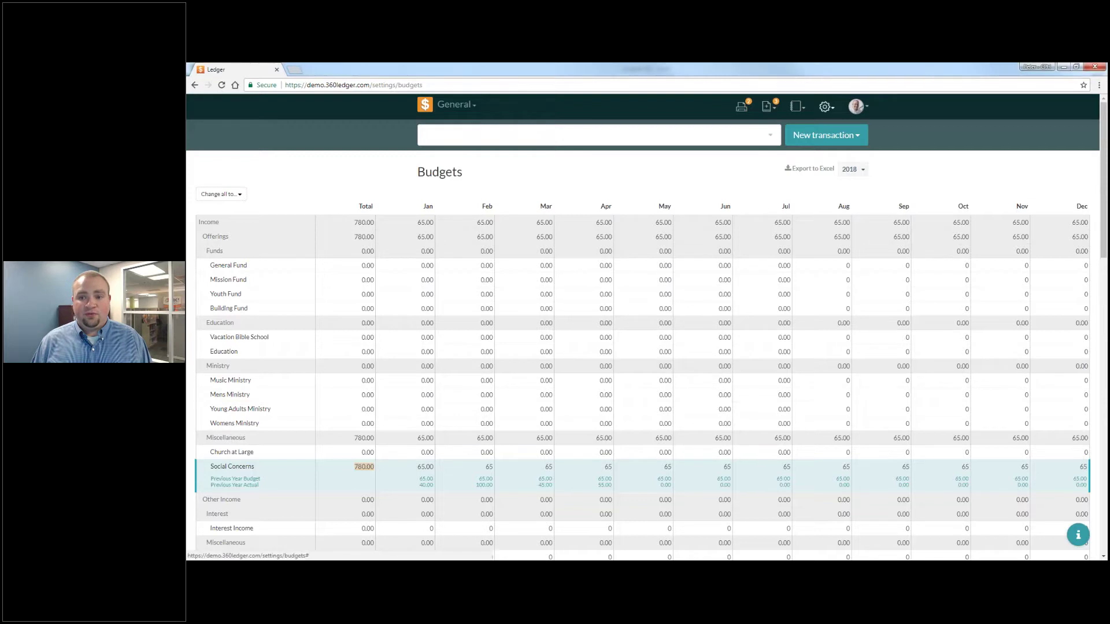
# Step: View the list of users with their assigned roles and open the Roles settings
pyautogui.click(825, 107)
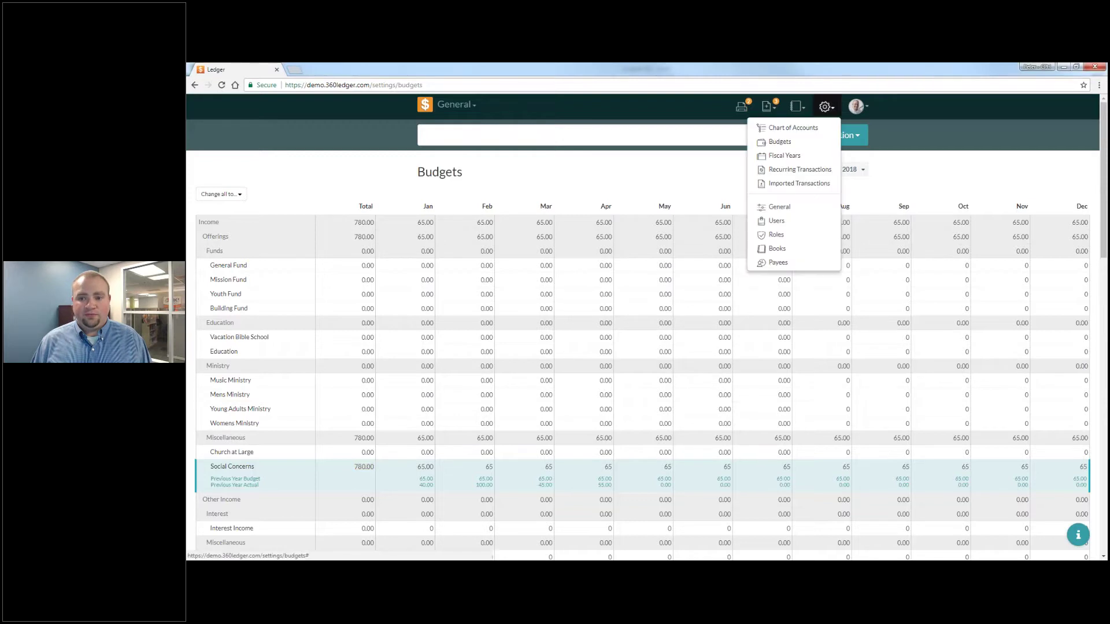
pyautogui.click(807, 223)
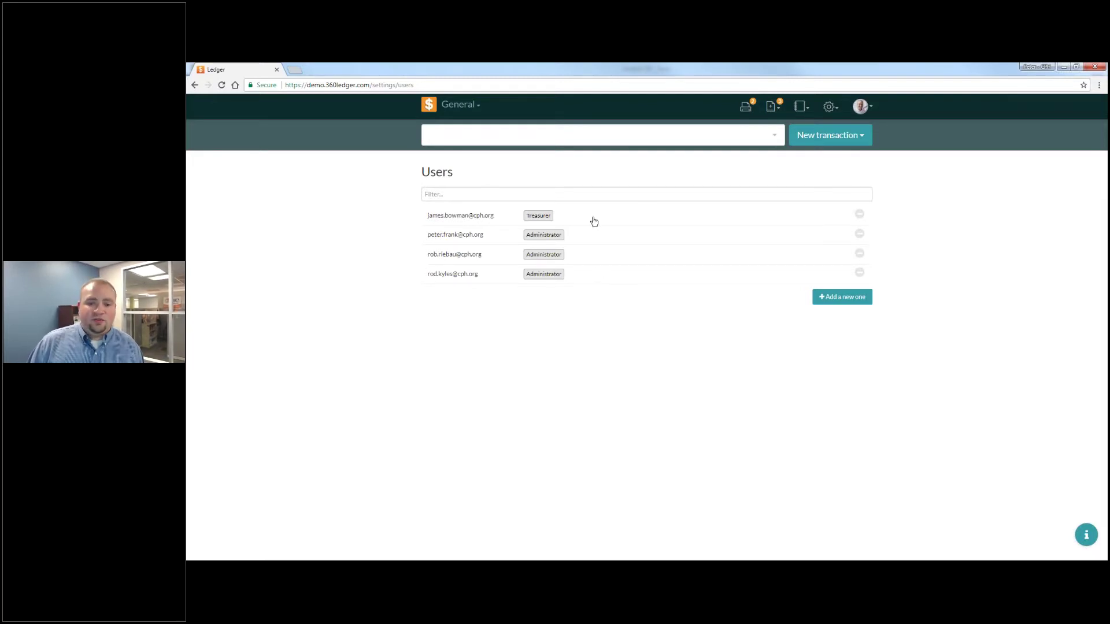
pyautogui.click(824, 109)
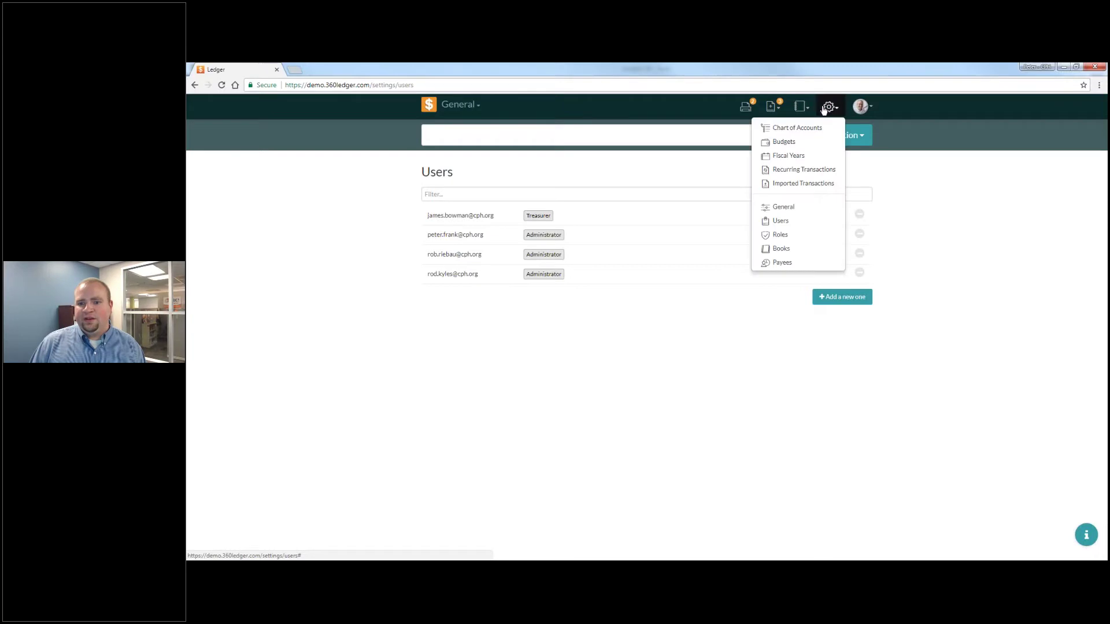
pyautogui.click(780, 235)
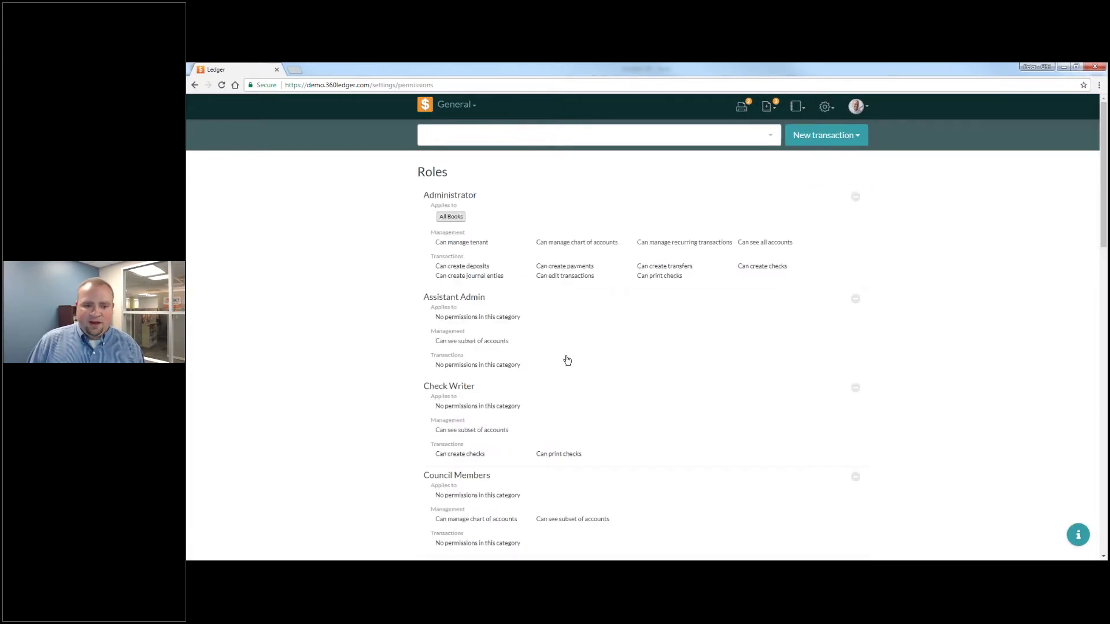
# Step: Remove the Council Members role's permission to manage the chart of accounts, allow it to view all accounts, and submit the role
pyautogui.scroll(-4, 564, 375)
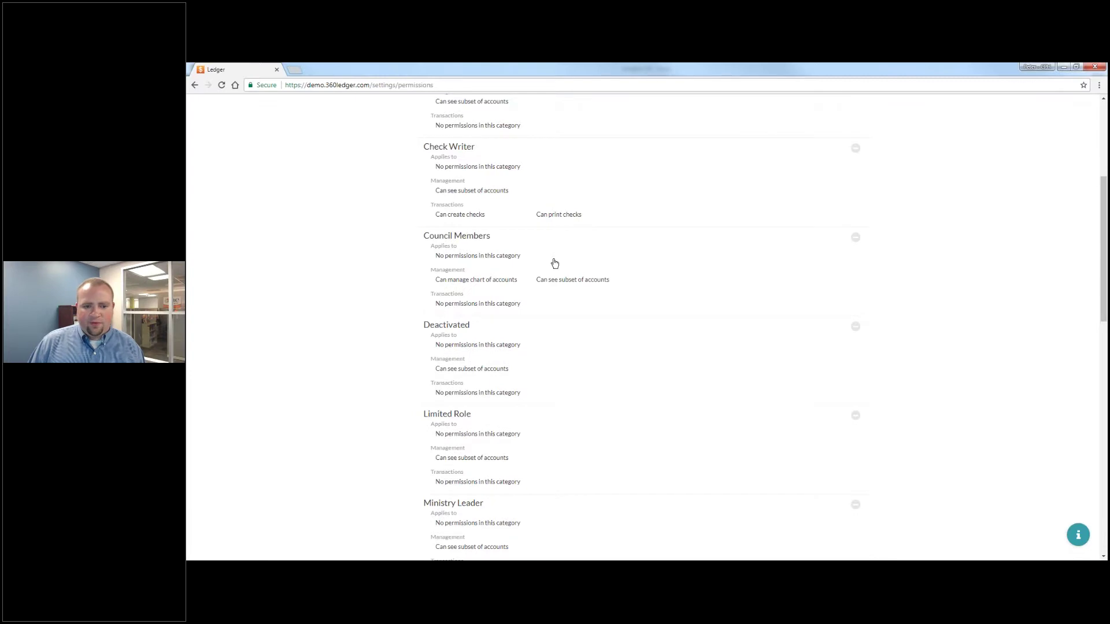
pyautogui.click(555, 264)
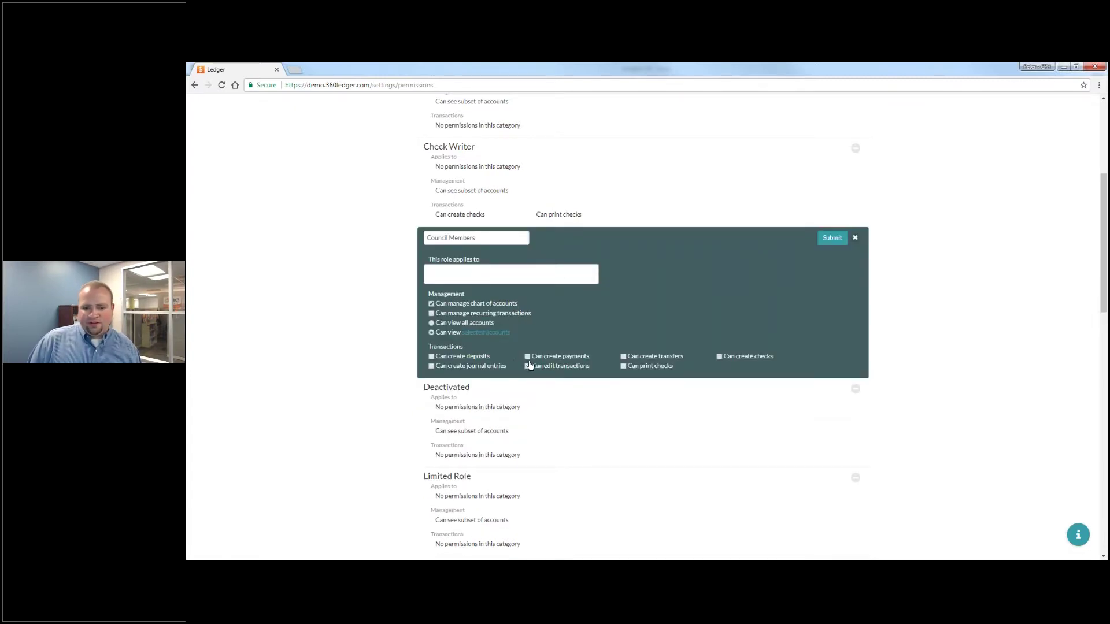
pyautogui.click(477, 305)
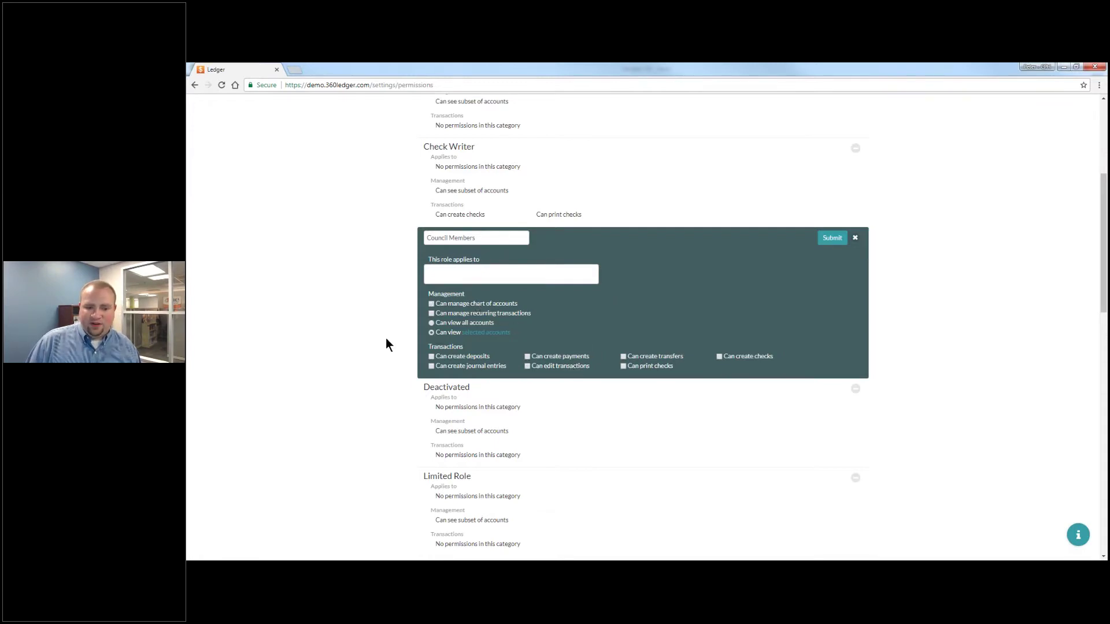
pyautogui.click(446, 325)
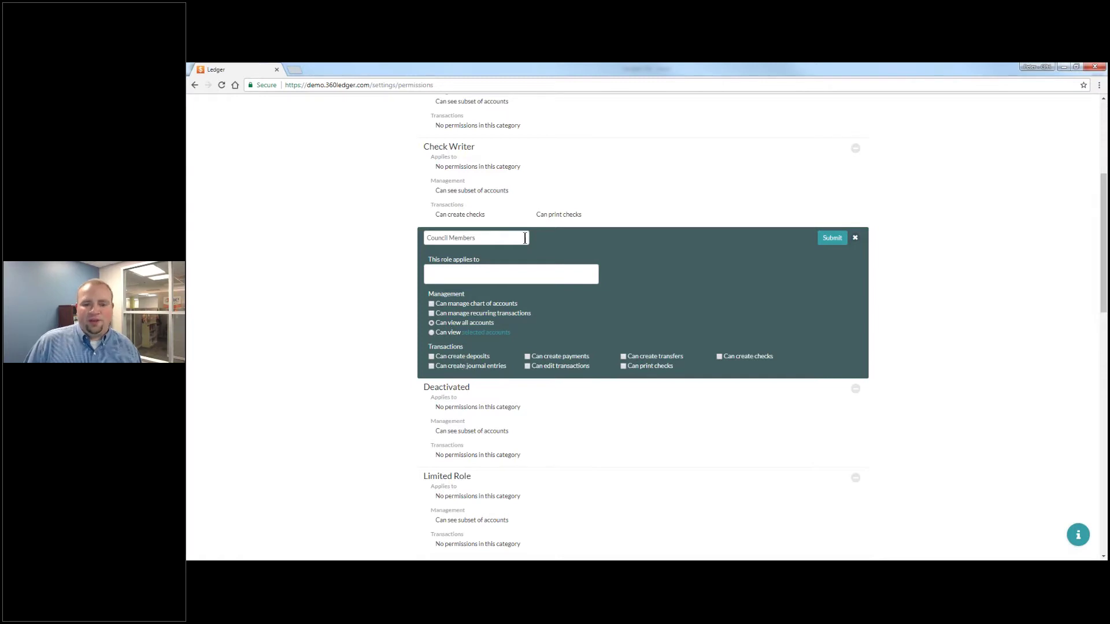
pyautogui.click(830, 243)
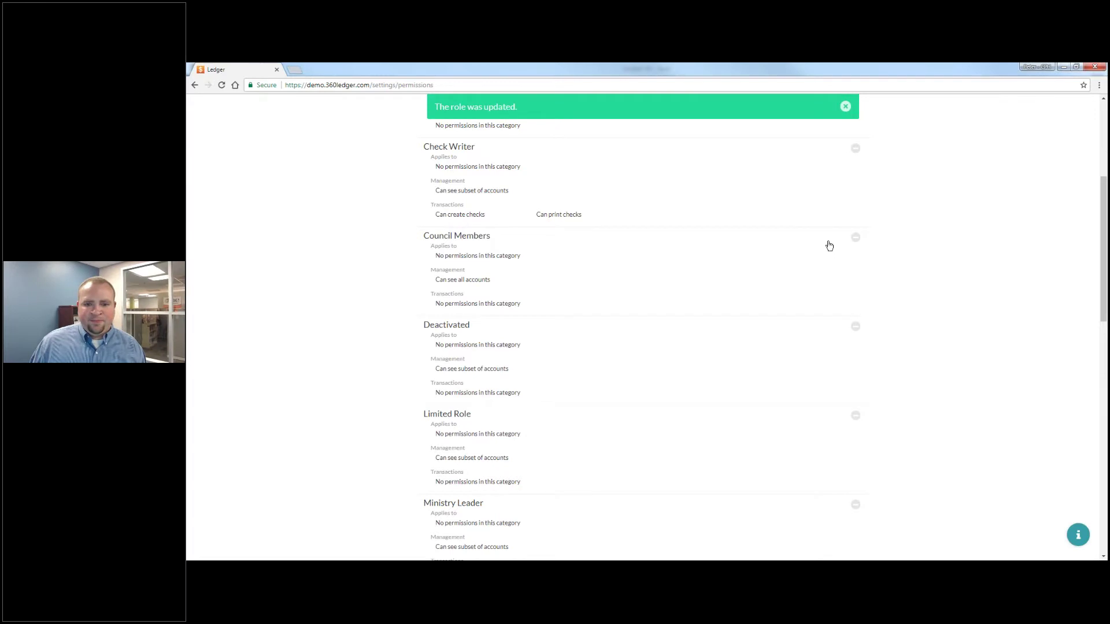
pyautogui.scroll(5, 833, 249)
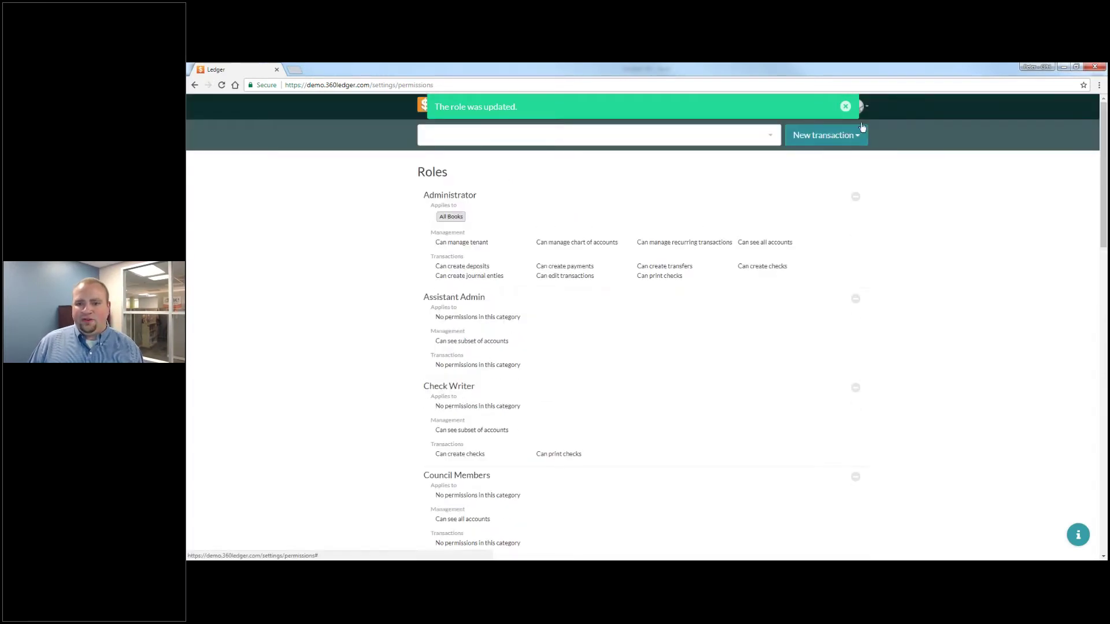
pyautogui.click(846, 107)
pyautogui.click(852, 108)
# Step: Return to the Users settings and enlarge the page display
pyautogui.click(827, 108)
pyautogui.click(777, 221)
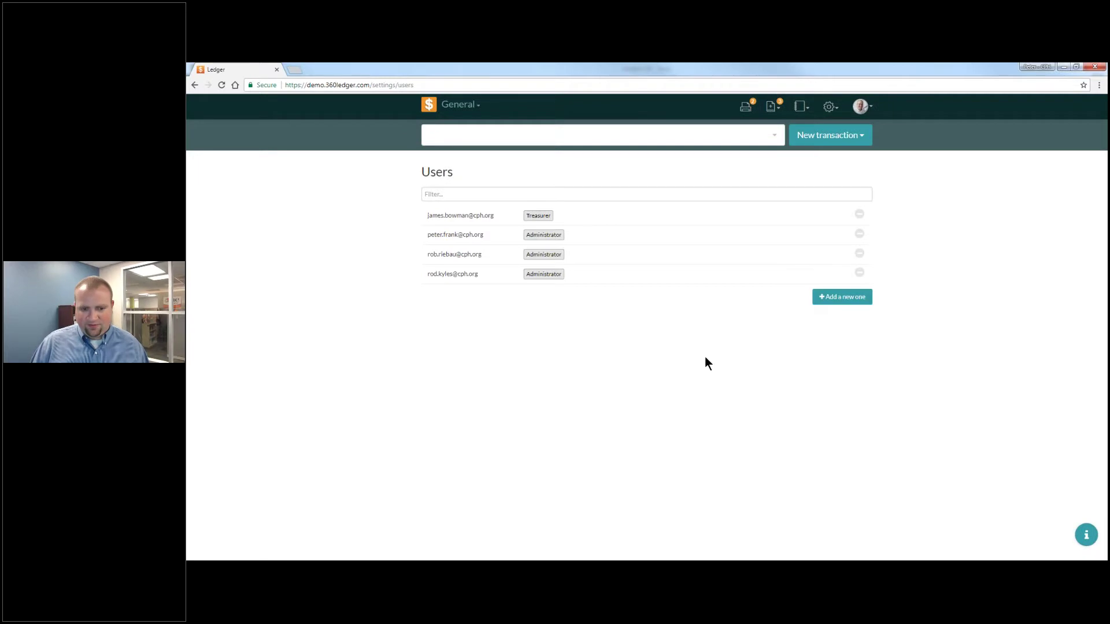
pyautogui.hotkey('ctrl', '+')
pyautogui.hotkey('ctrl', '+')
pyautogui.hotkey('ctrl', '+')
pyautogui.hotkey('ctrl', '+')
pyautogui.hotkey('ctrl', '+')
pyautogui.hotkey('ctrl', '0')
# Step: Try replacing the second user's Administrator role with Council Members, add Administrator back alongside it, and discard the edit
pyautogui.click(610, 336)
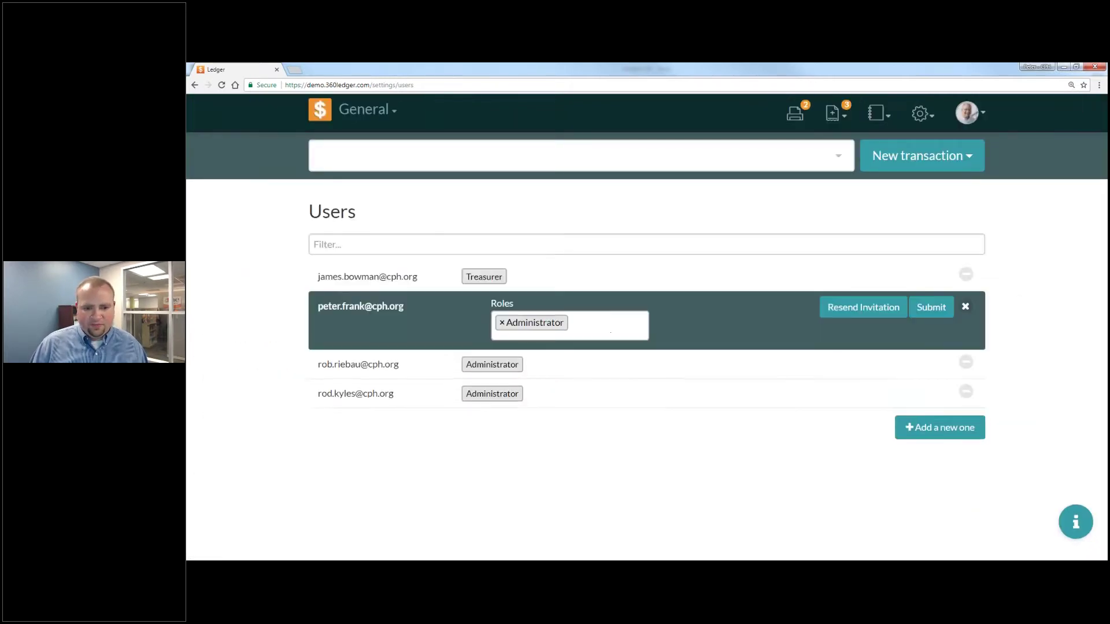
pyautogui.click(502, 322)
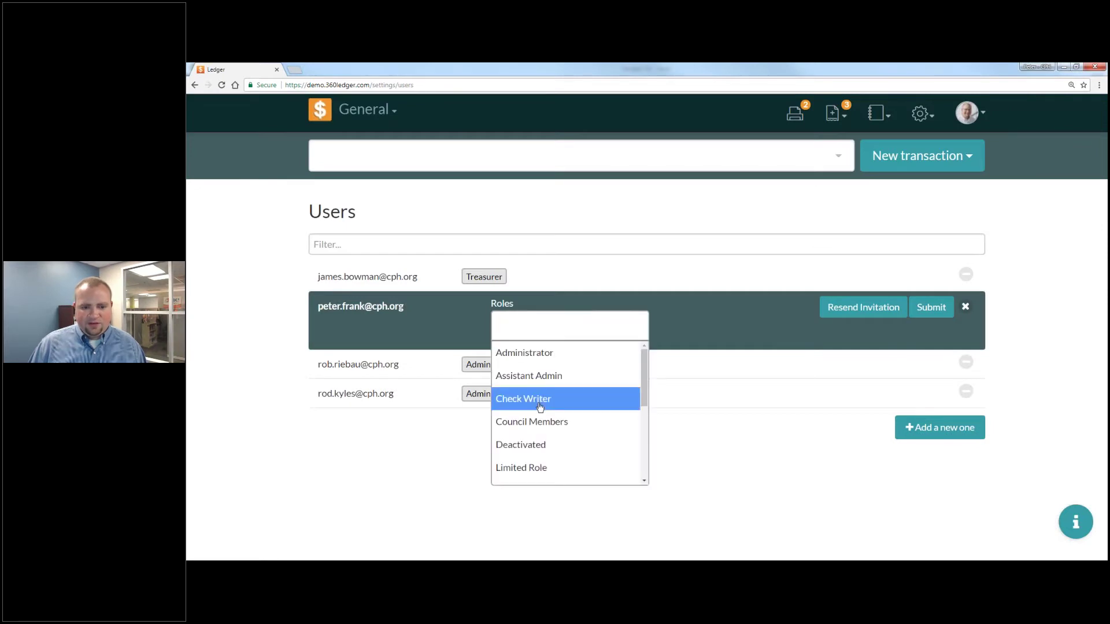
pyautogui.click(536, 425)
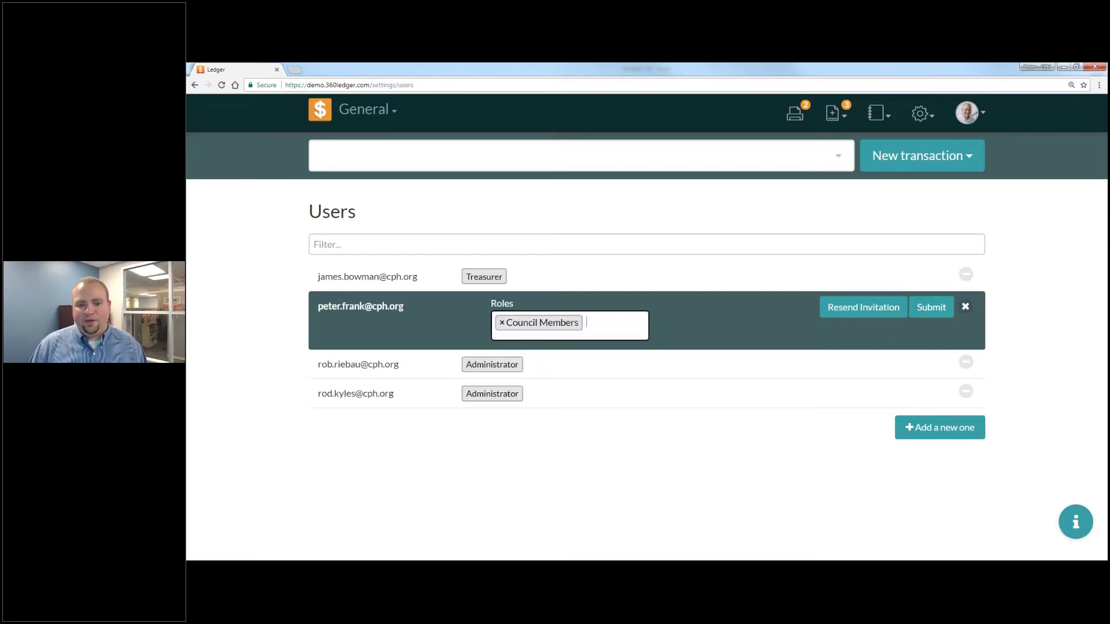
pyautogui.click(645, 330)
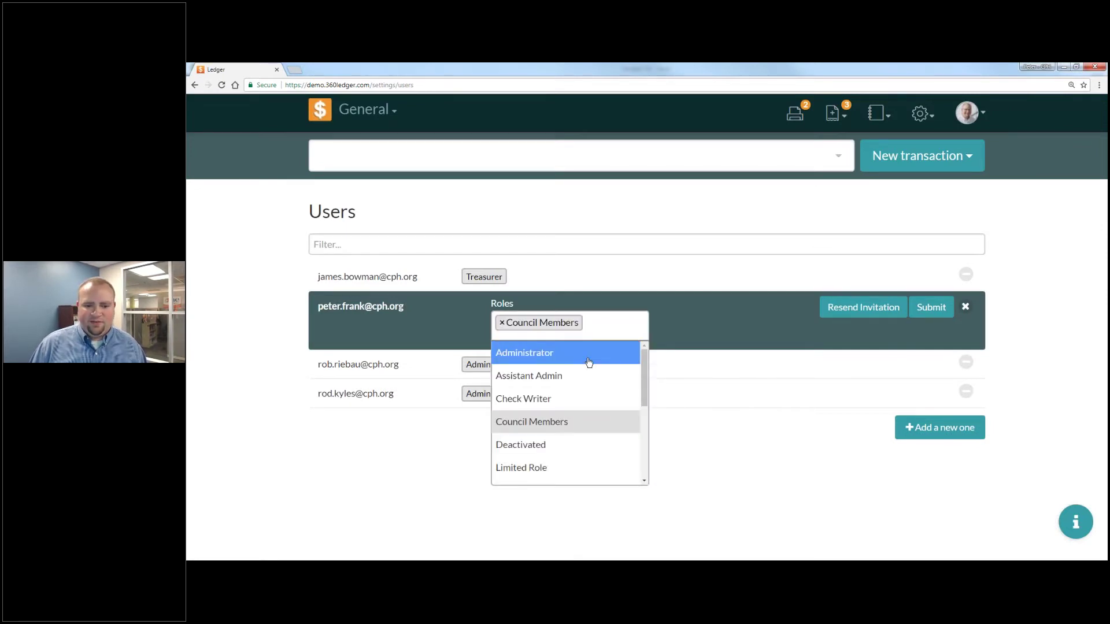
pyautogui.click(589, 354)
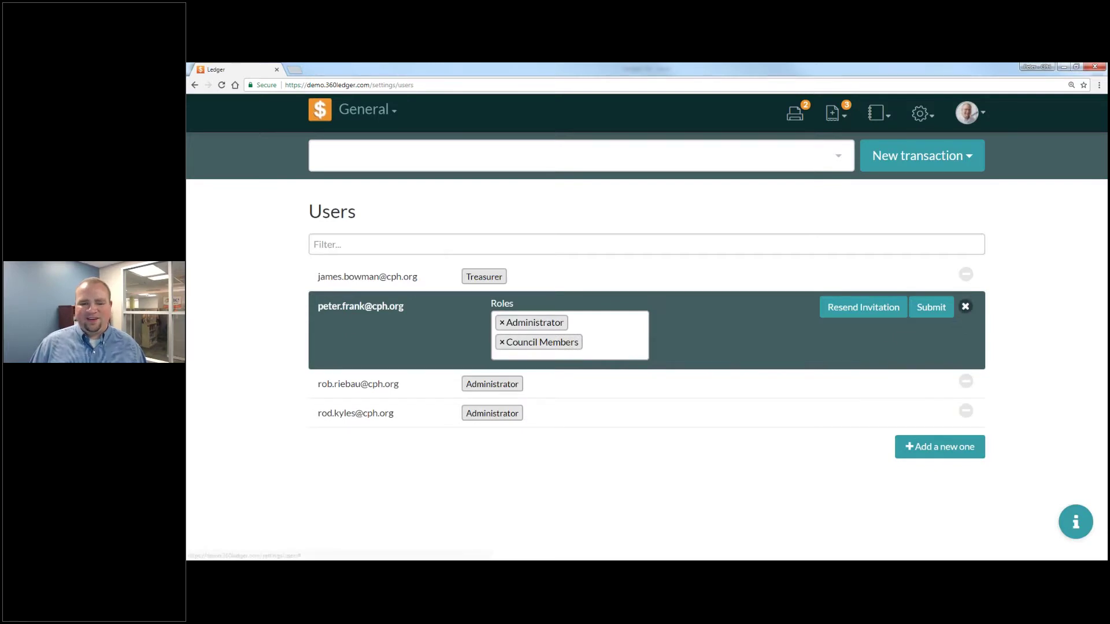
pyautogui.click(965, 307)
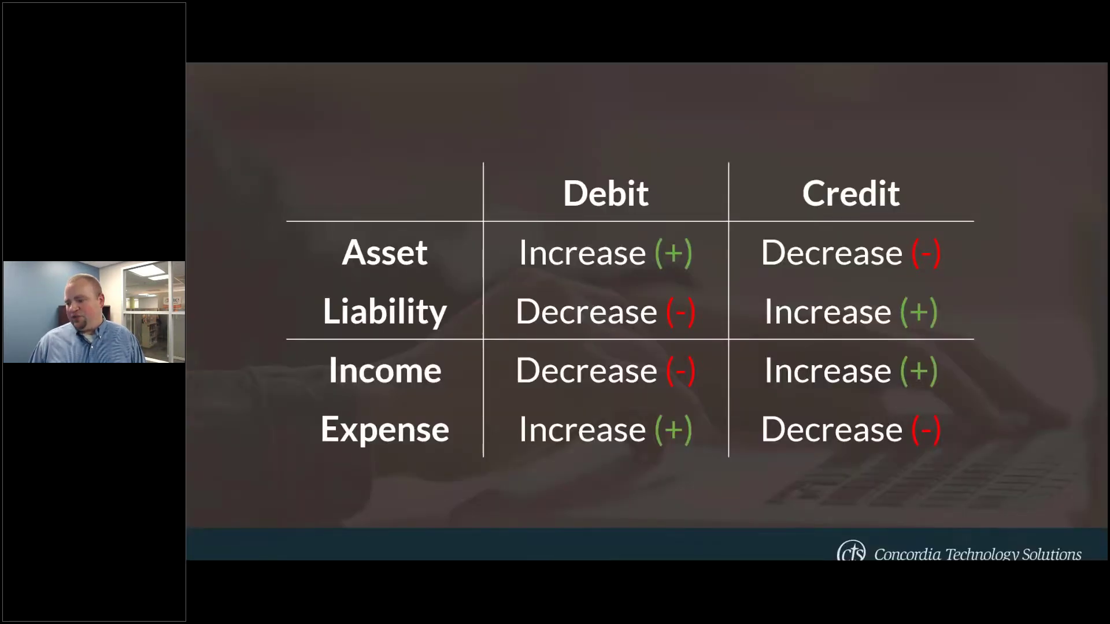
pyautogui.press('Right')
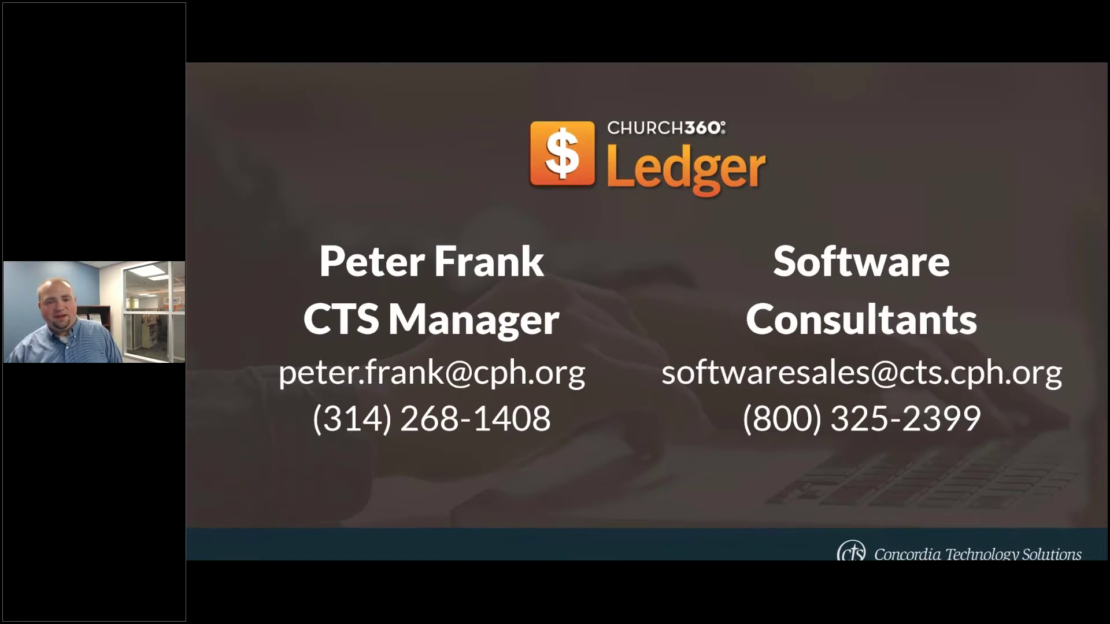